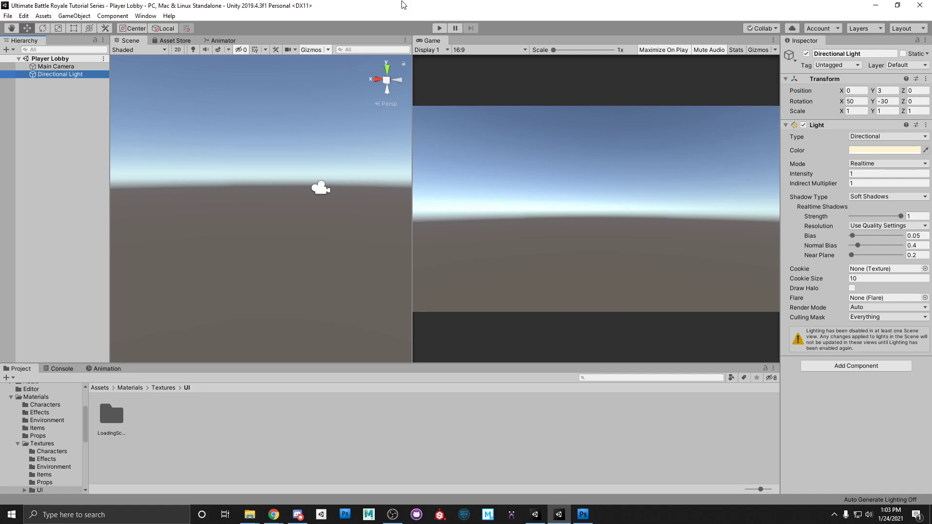
Open the Player Lobby.unity scene from the project's Assets/Scenes/PUN folder.
{"action": "left_click", "coordinate": [93, 235]}
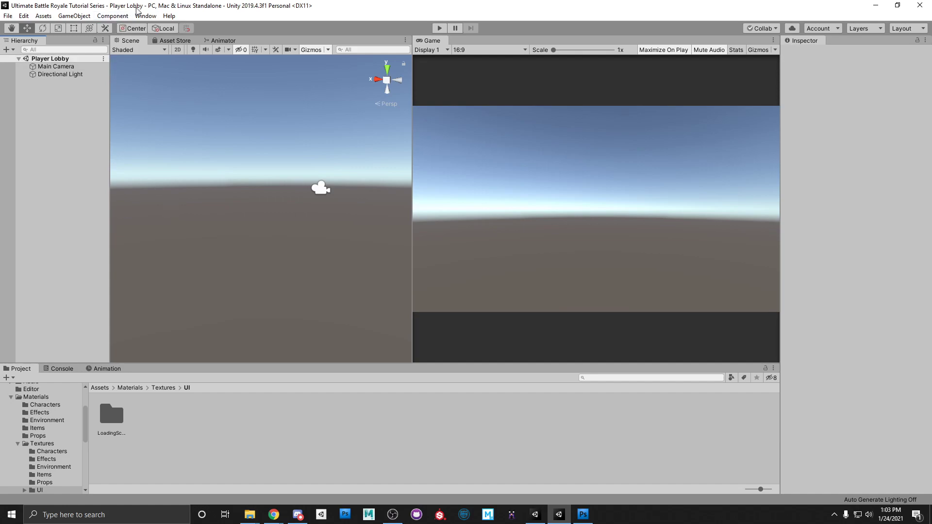
{"action": "left_click", "coordinate": [8, 16]}
{"action": "left_click", "coordinate": [20, 36]}
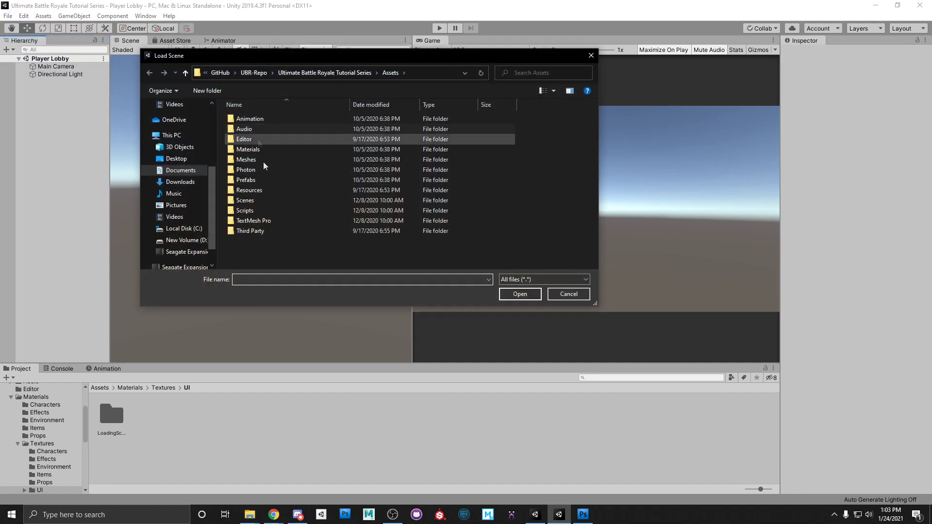
{"action": "double_click", "coordinate": [246, 204]}
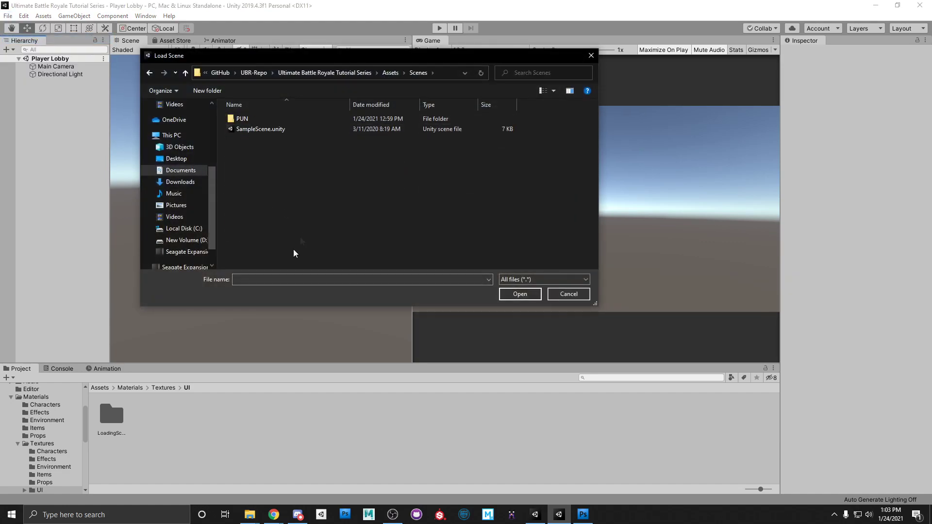
{"action": "double_click", "coordinate": [230, 121]}
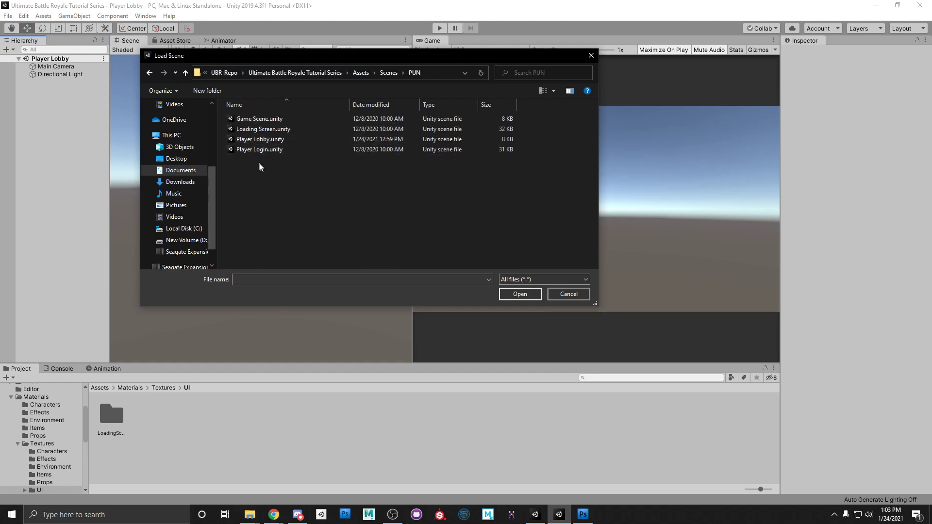
{"action": "left_click", "coordinate": [255, 139]}
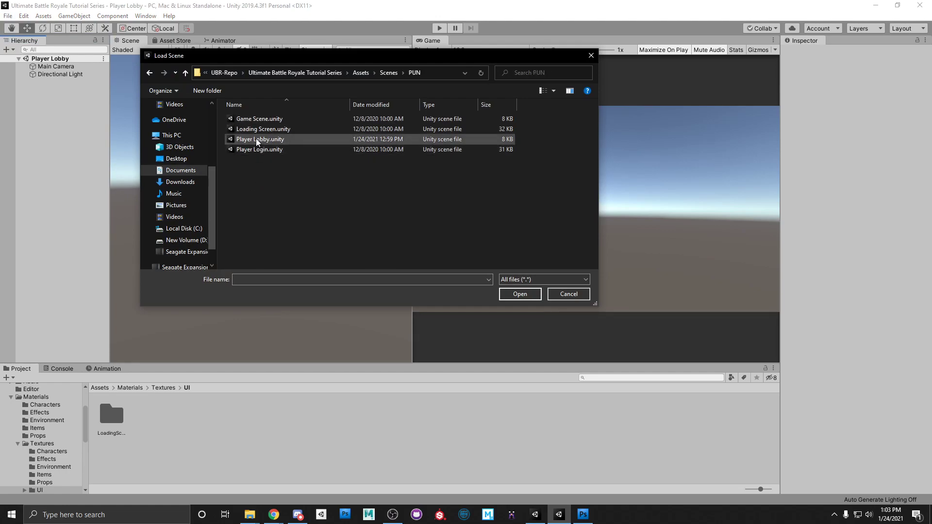
{"action": "left_click", "coordinate": [509, 293]}
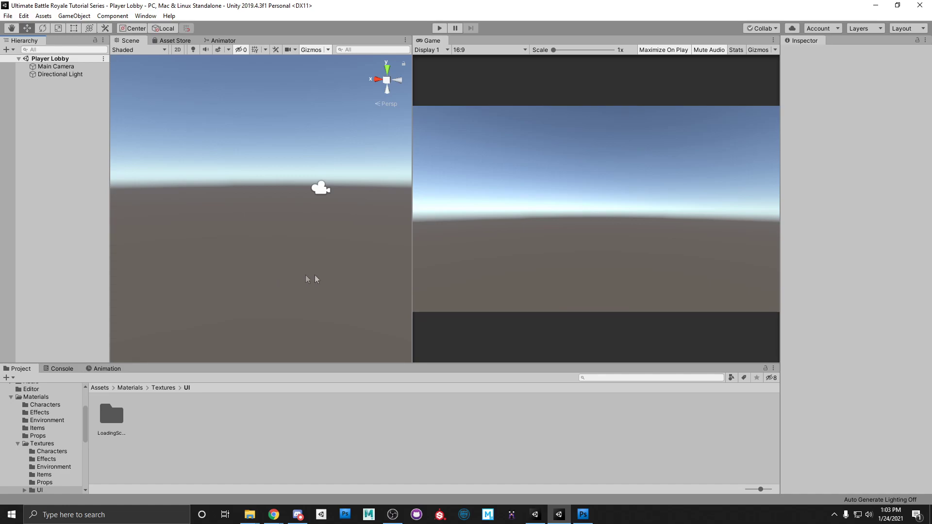
Check the UBR-5-PlayerLobby-1 resource images, and browse the project assets to Materials/Textures/UI.
{"action": "key", "text": "alt+Tab"}
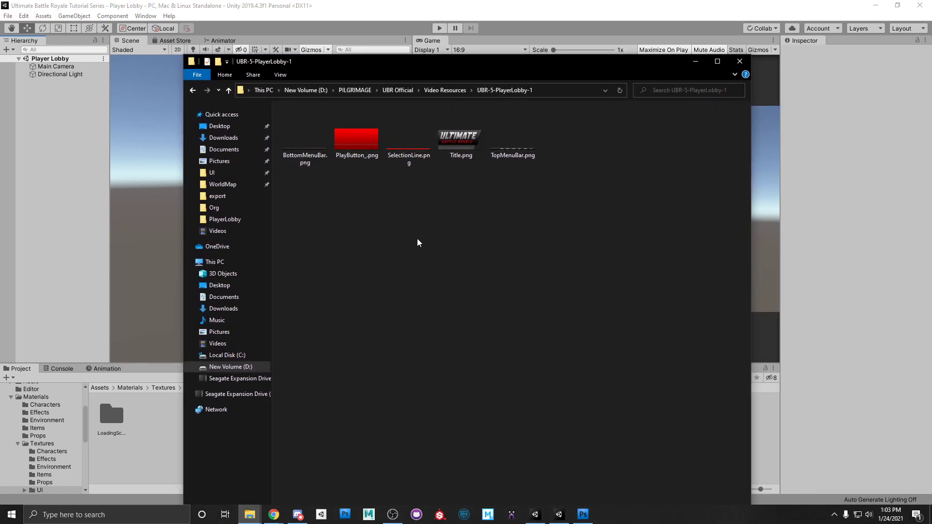
{"action": "key", "text": "alt+Tab"}
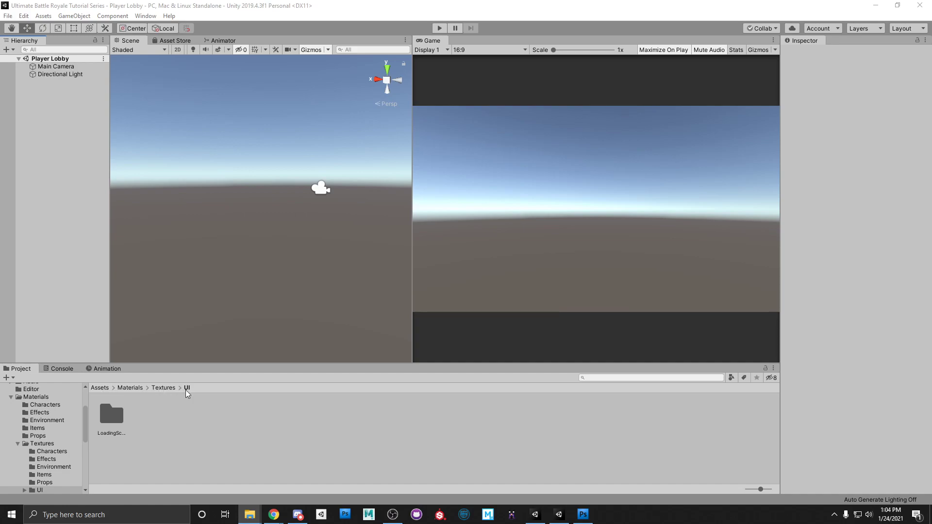
{"action": "left_click", "coordinate": [102, 388]}
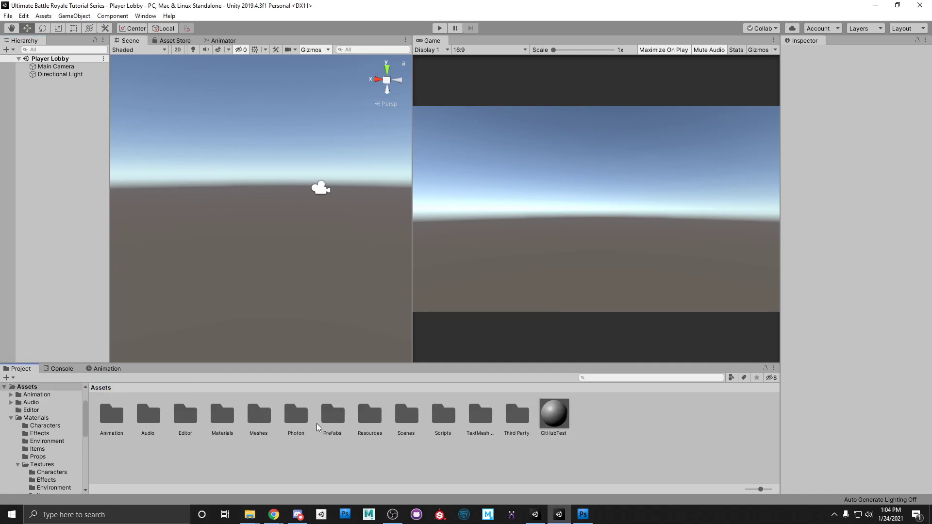
{"action": "double_click", "coordinate": [231, 418]}
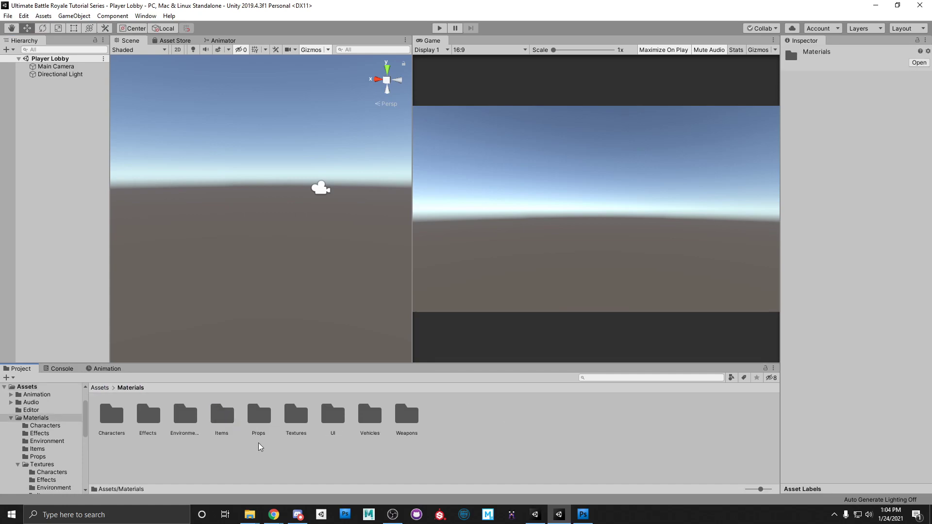
{"action": "double_click", "coordinate": [297, 416]}
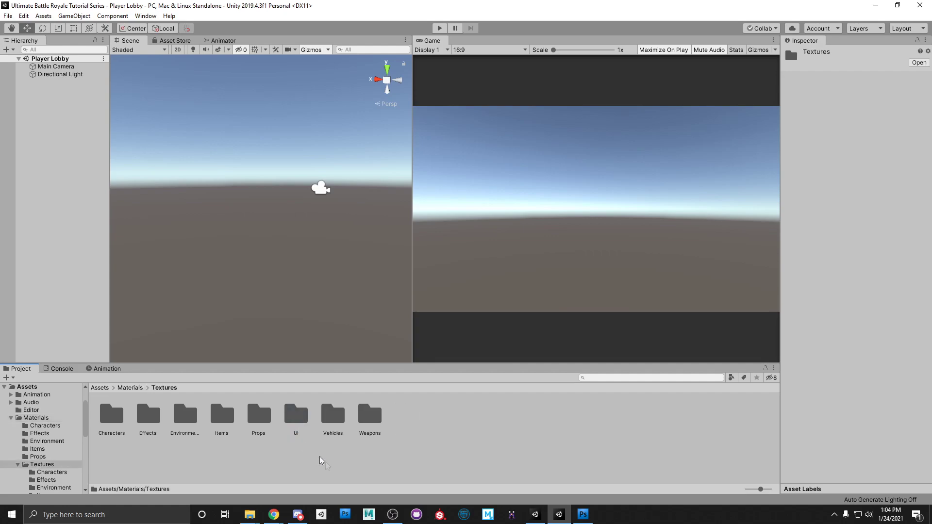
{"action": "double_click", "coordinate": [293, 415]}
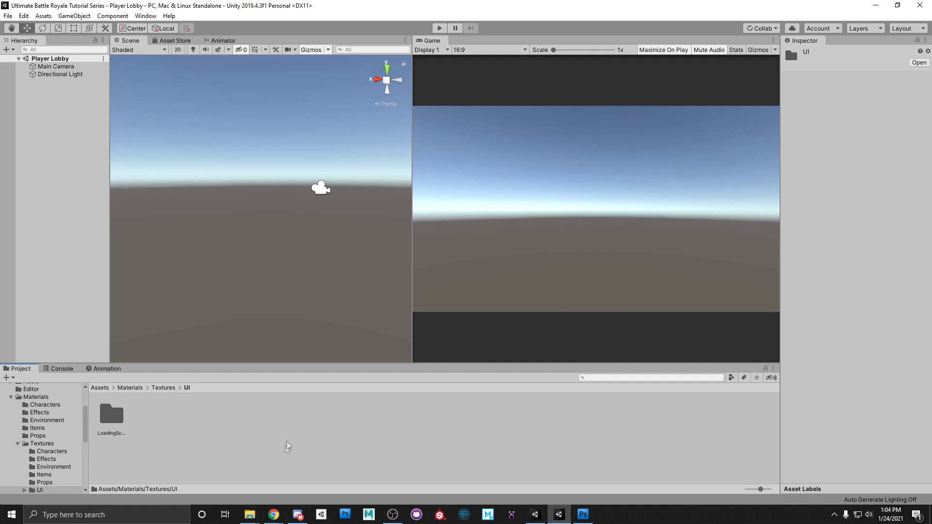
Create a folder named Player Lobby inside the UI textures folder.
{"action": "right_click", "coordinate": [152, 415]}
{"action": "mouse_move", "coordinate": [253, 179]}
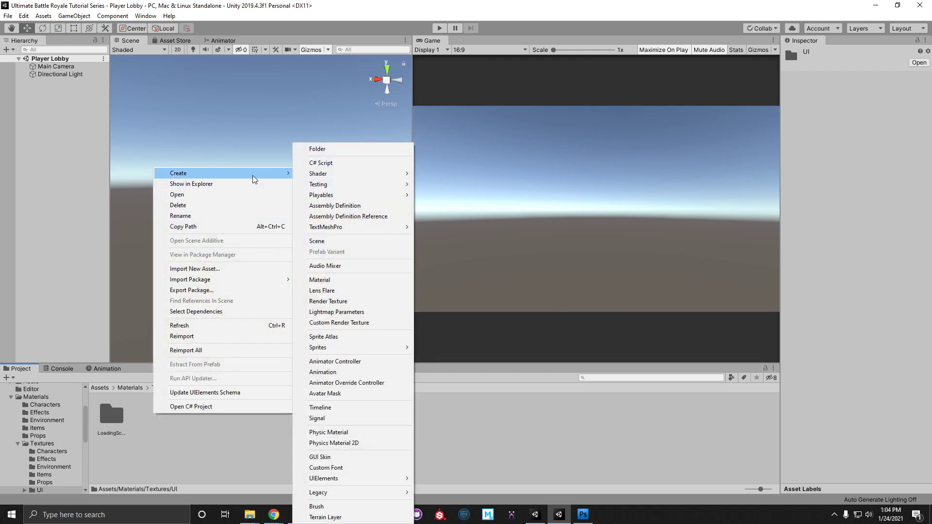
{"action": "left_click", "coordinate": [321, 149]}
{"action": "type", "text": "P"}
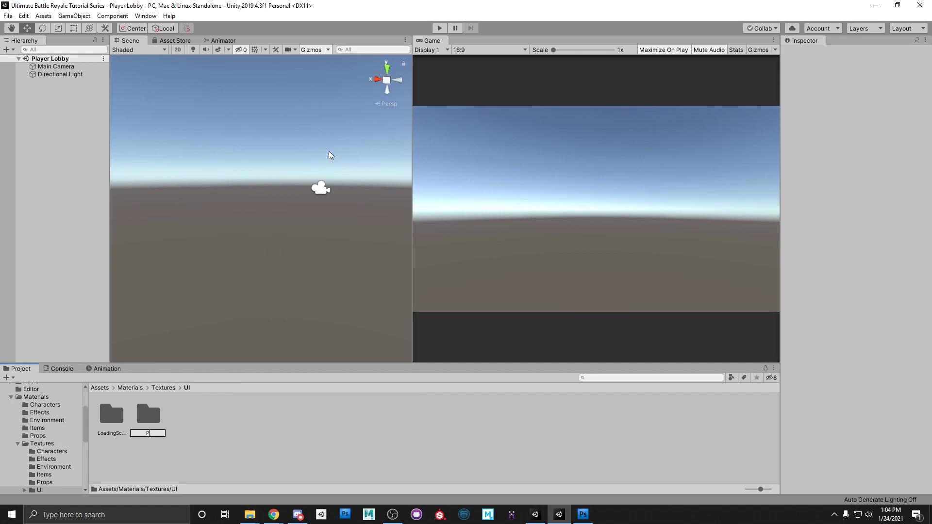
{"action": "type", "text": "layer Lobby"}
{"action": "key", "text": "Return"}
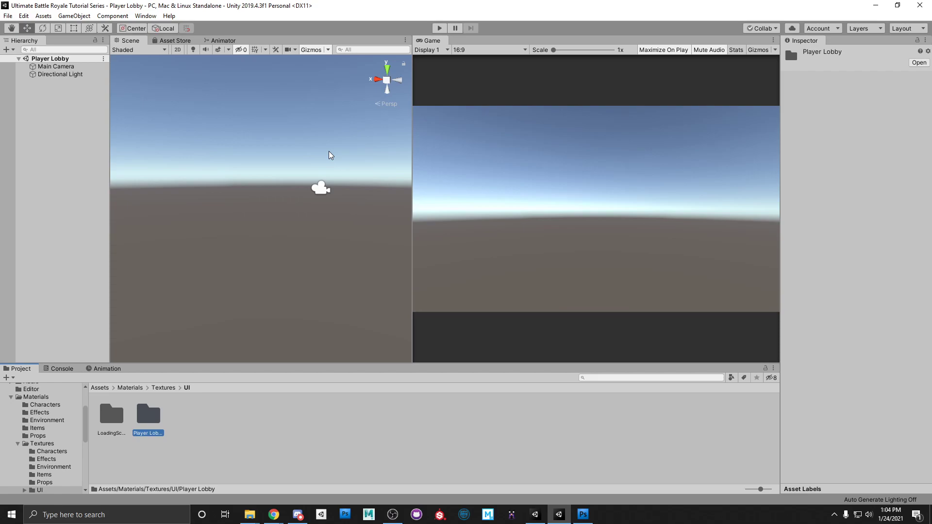
Import the five PNG images from the UBR-5-PlayerLobby-1 folder into the new Player Lobby folder.
{"action": "double_click", "coordinate": [150, 417]}
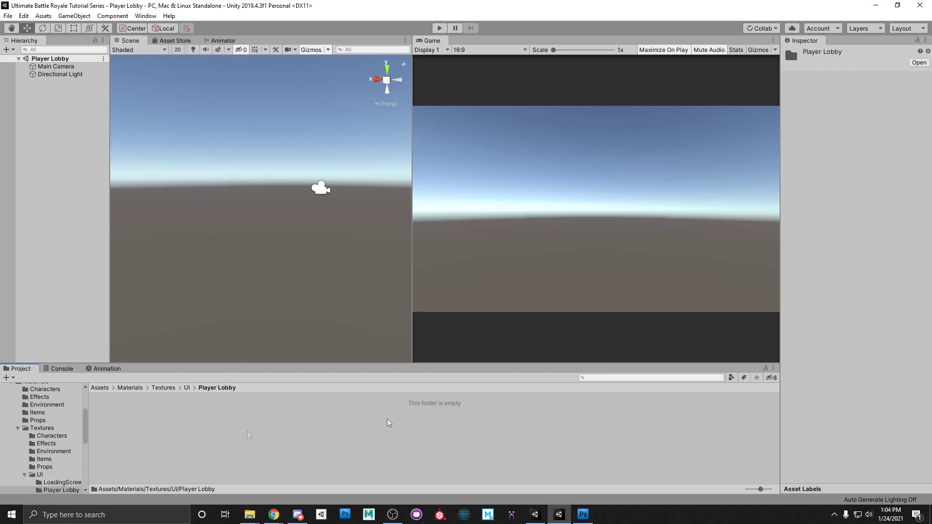
{"action": "key", "text": "alt+Tab"}
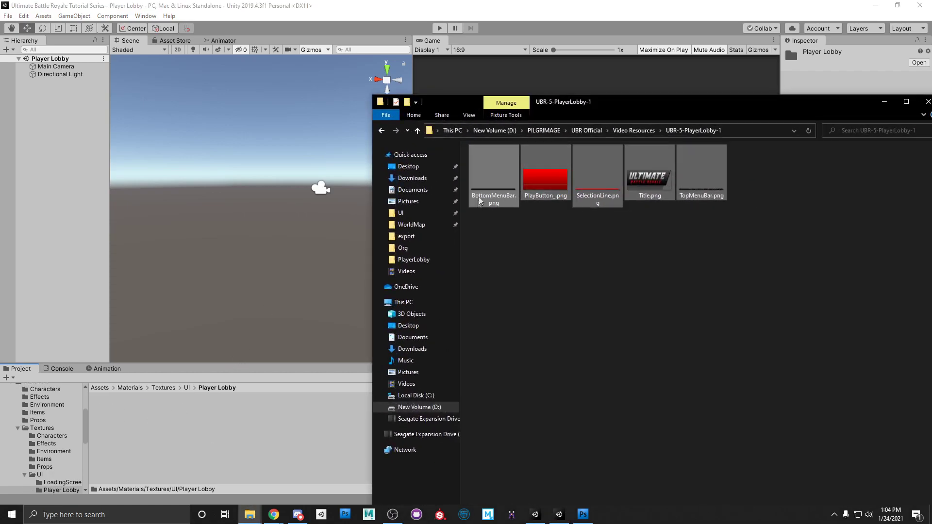
{"action": "left_click_drag", "start_coordinate": [494, 172], "coordinate": [248, 450]}
{"action": "left_click", "coordinate": [884, 102]}
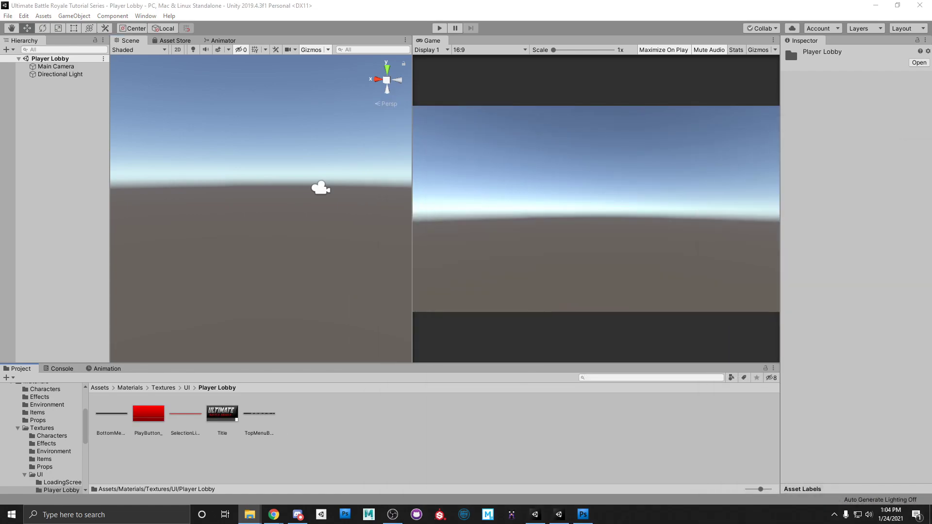
Set all five imported textures to Sprite (2D and UI) with compression None, and apply the import settings.
{"action": "left_click", "coordinate": [119, 415]}
{"action": "left_click", "coordinate": [263, 416], "text": "shift"}
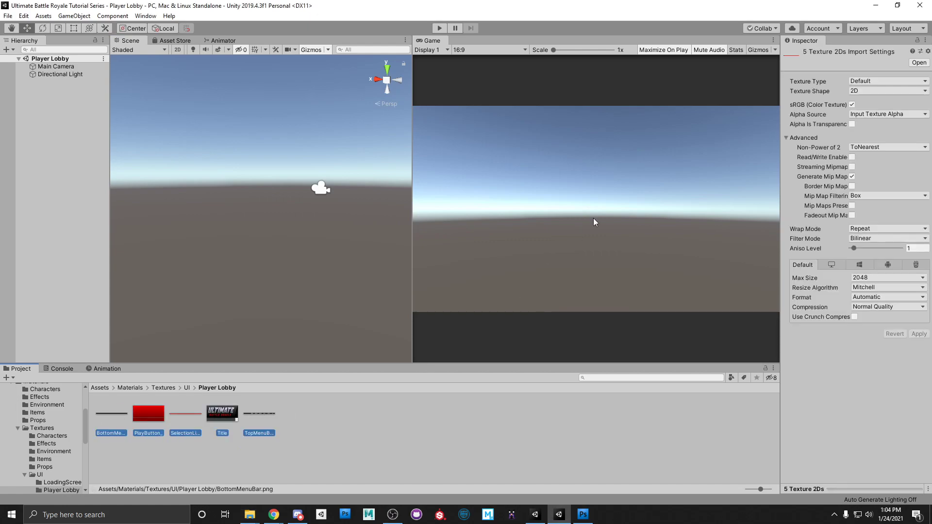
{"action": "left_click", "coordinate": [866, 82]}
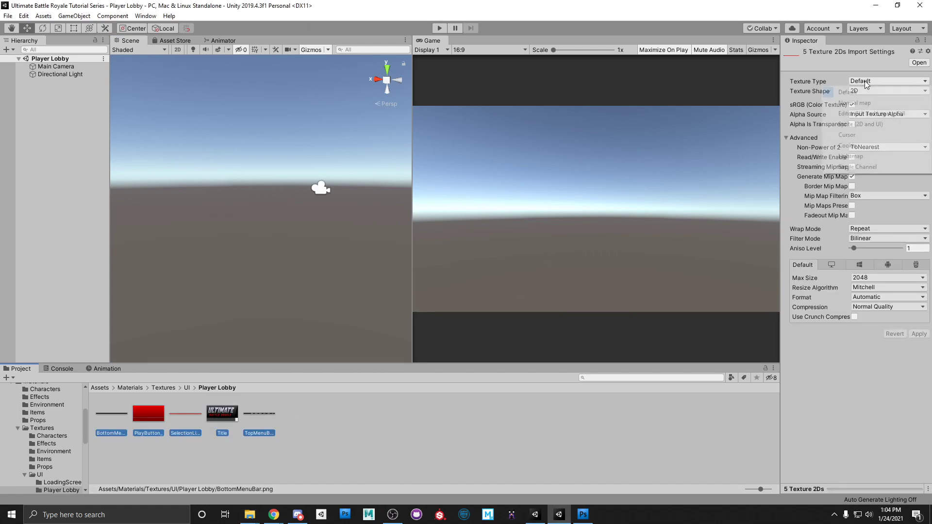
{"action": "left_click", "coordinate": [857, 124]}
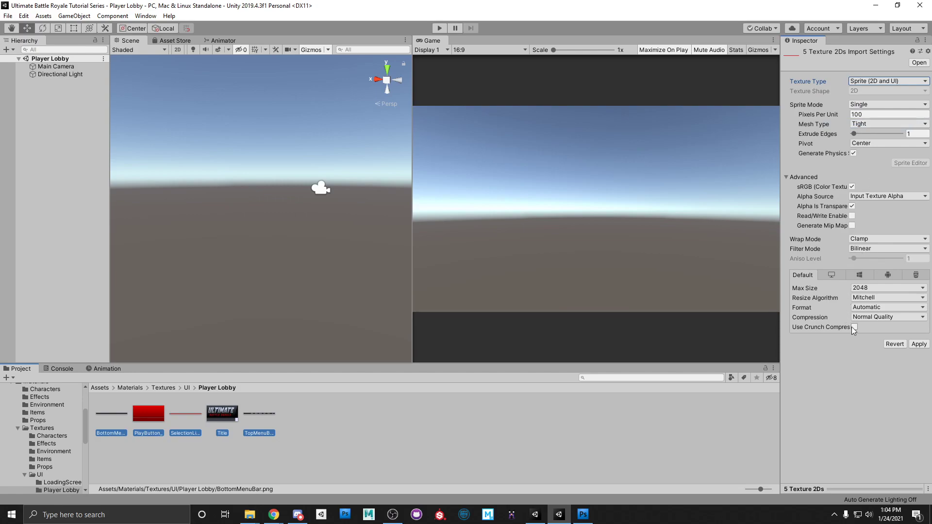
{"action": "left_click", "coordinate": [876, 320]}
{"action": "left_click", "coordinate": [875, 327]}
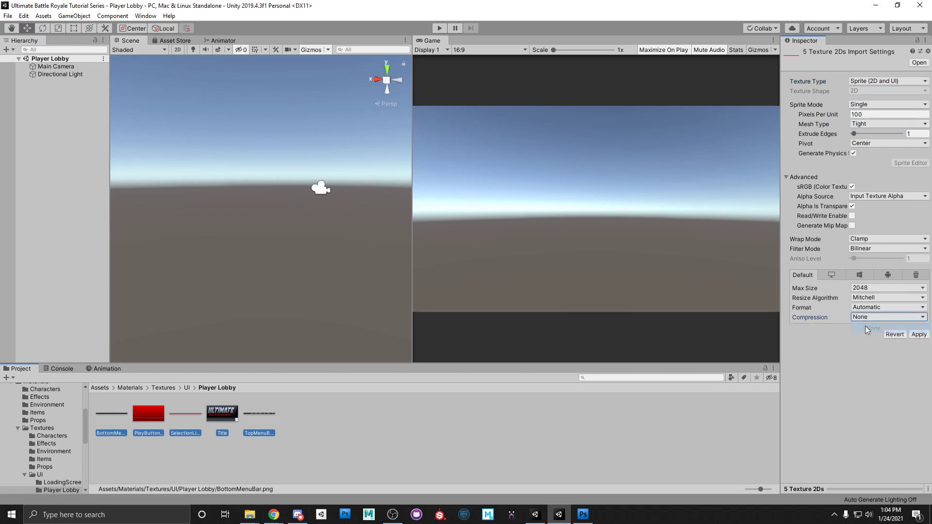
{"action": "left_click", "coordinate": [370, 417]}
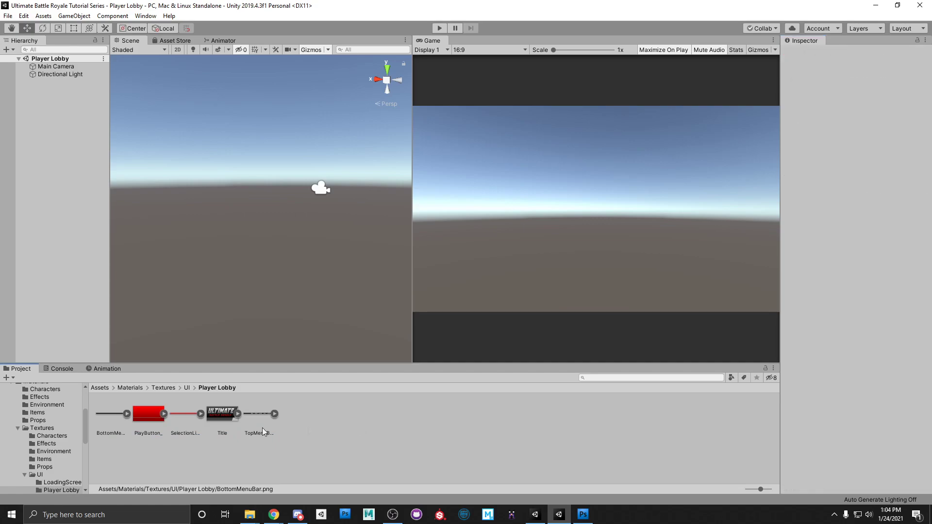
Preview the Title image and review its import settings.
{"action": "left_click", "coordinate": [223, 417]}
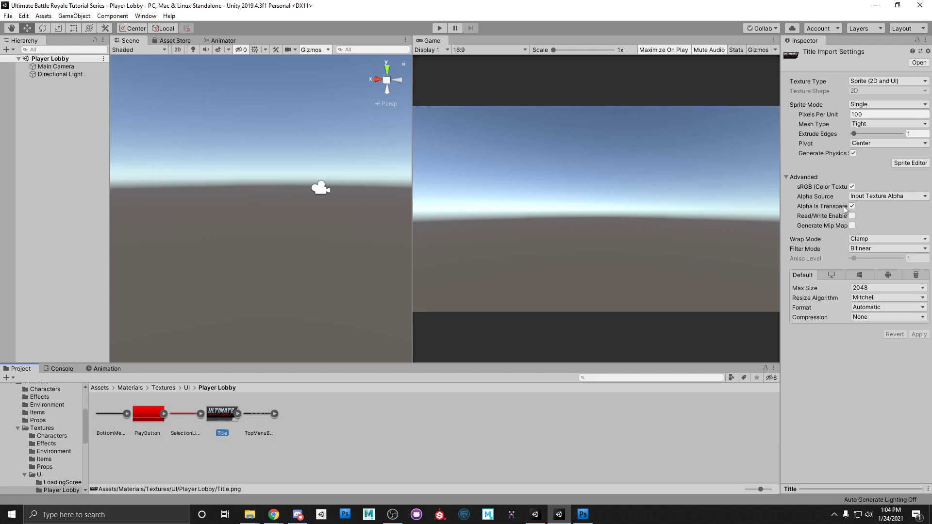
{"action": "left_click", "coordinate": [827, 488]}
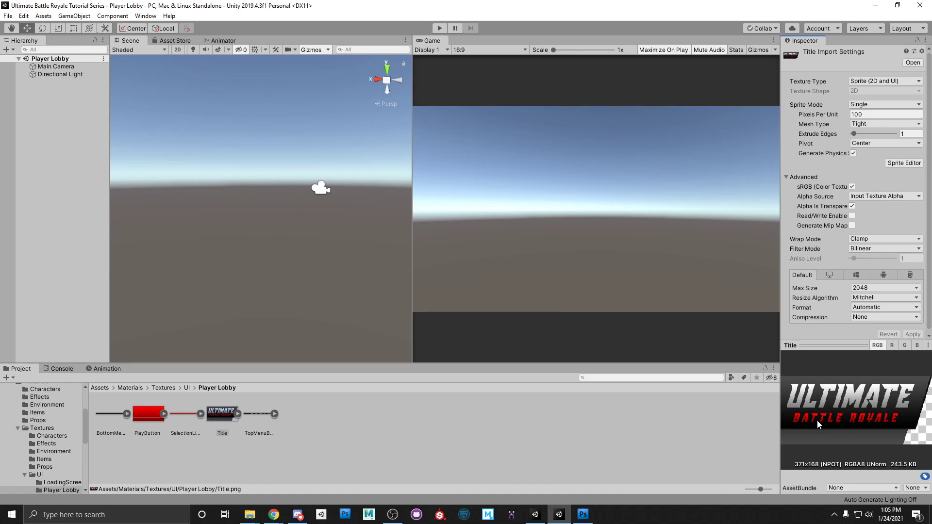
{"action": "left_click", "coordinate": [494, 439]}
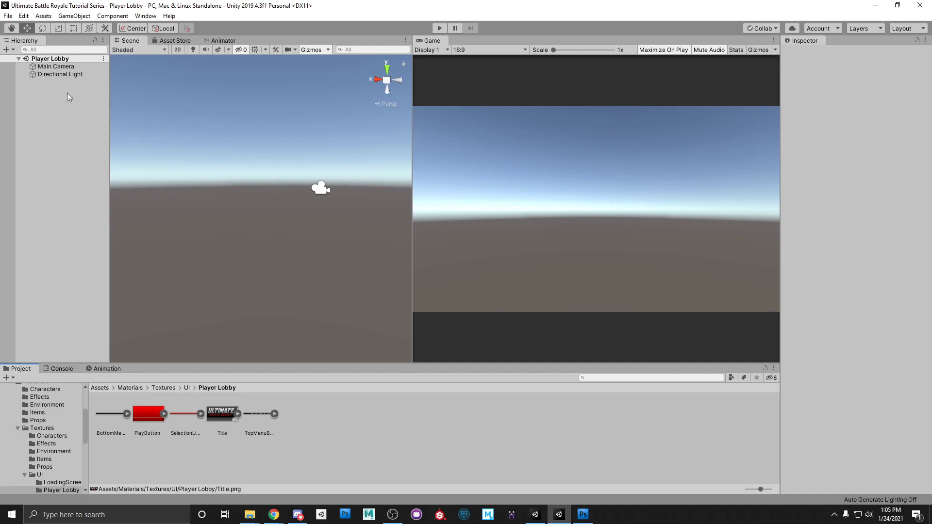
Set the Directional Light's rotation to Y -135 and Z -60, and turn on lighting in the Scene view.
{"action": "left_click", "coordinate": [58, 138]}
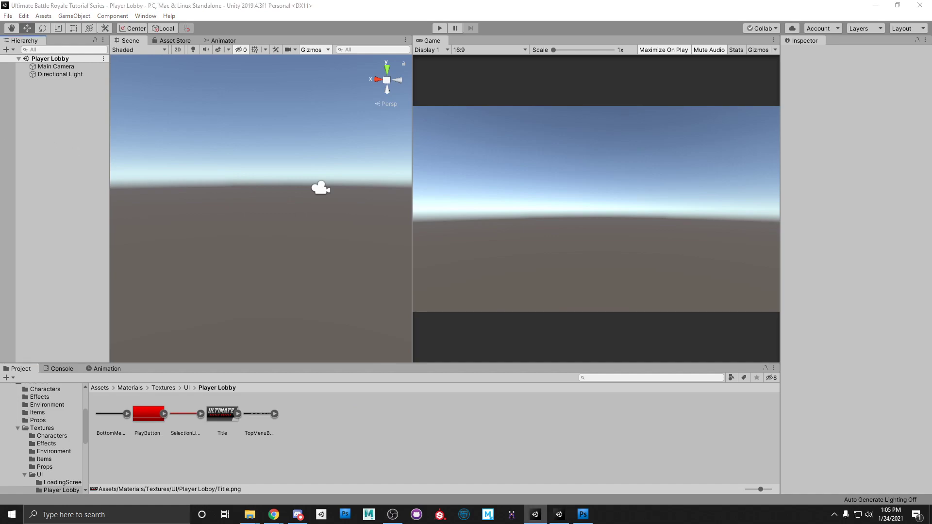
{"action": "left_click", "coordinate": [55, 67]}
{"action": "left_click", "coordinate": [58, 74]}
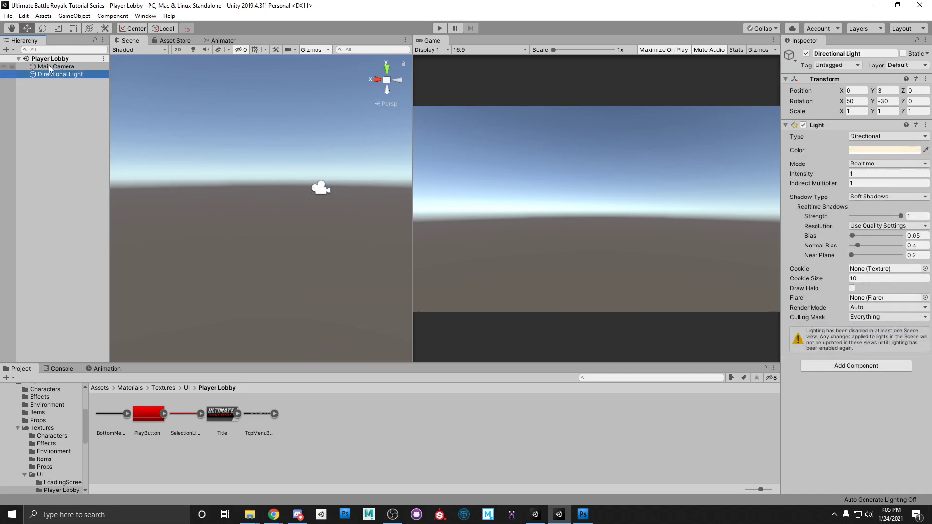
{"action": "left_click", "coordinate": [57, 75]}
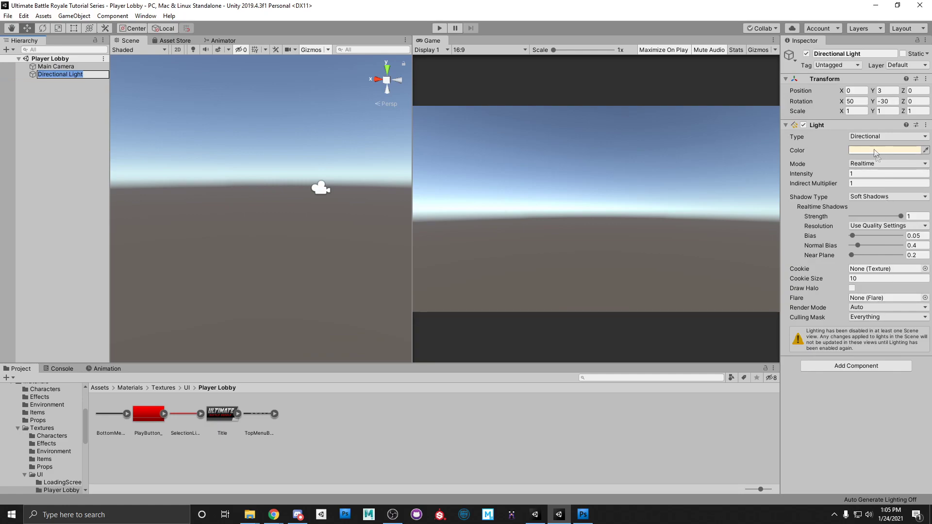
{"action": "left_click", "coordinate": [857, 101]}
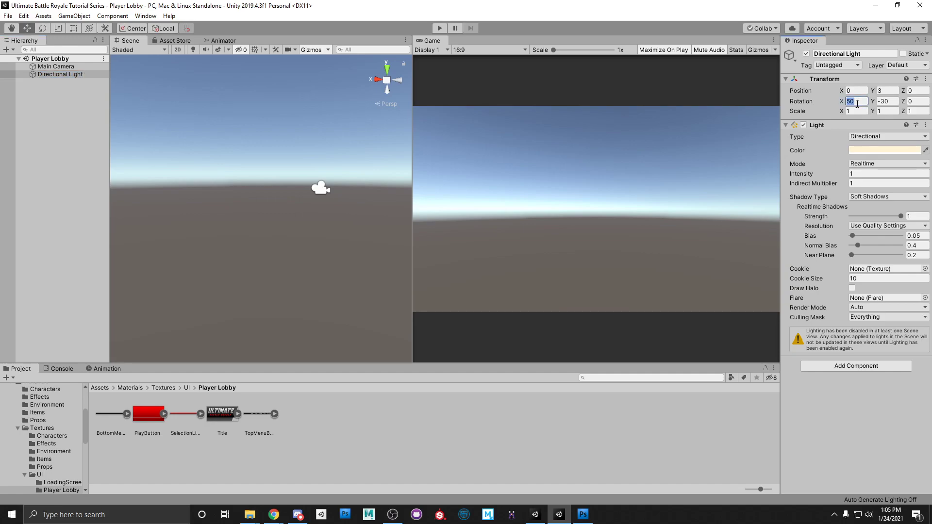
{"action": "type", "text": "-135"}
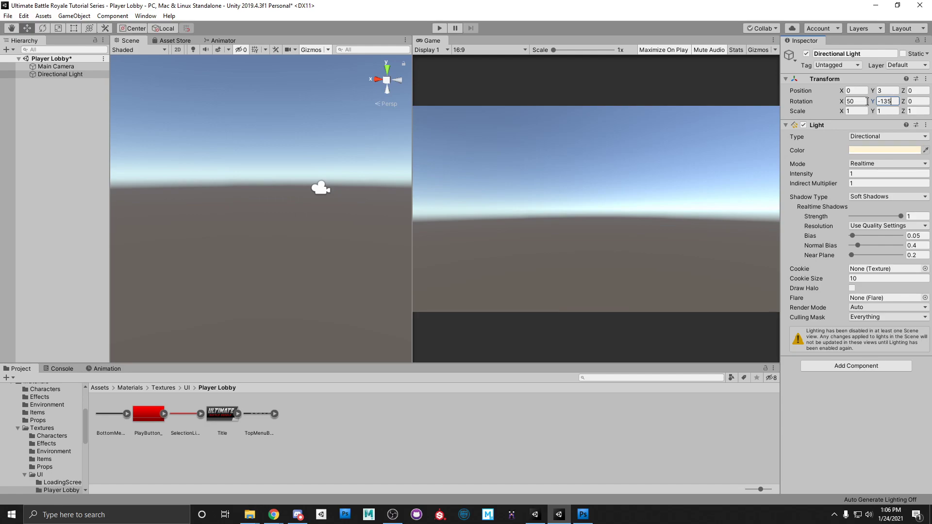
{"action": "left_click", "coordinate": [917, 101]}
{"action": "type", "text": "-6"}
{"action": "left_click", "coordinate": [193, 51]}
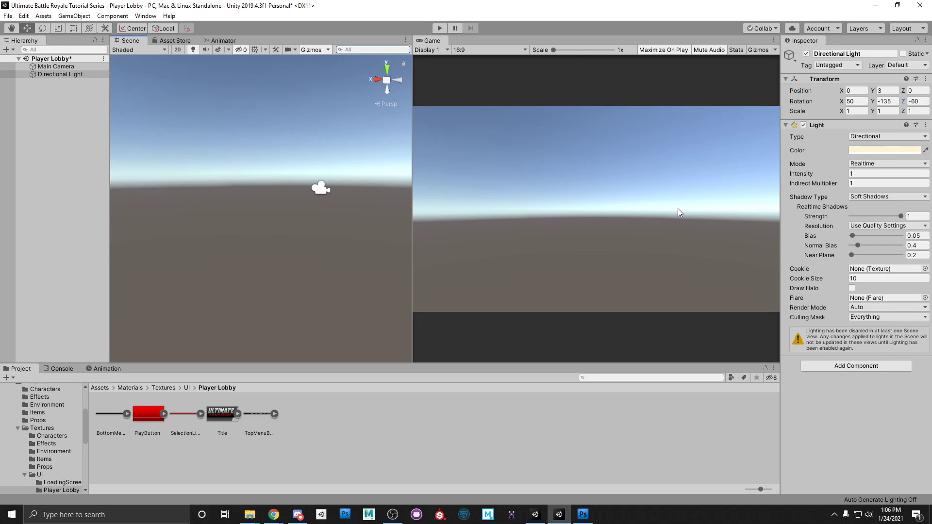
{"action": "left_click", "coordinate": [81, 133]}
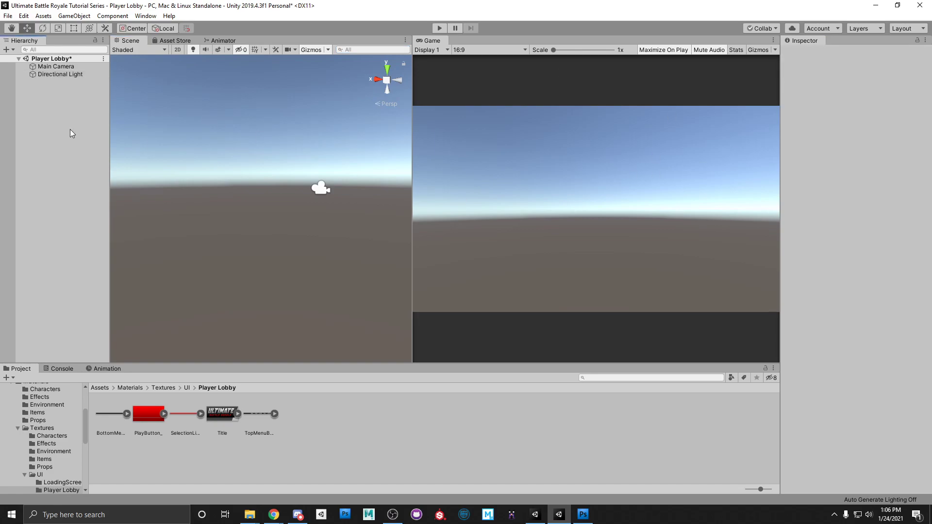
Add a UI Canvas to the Player Lobby scene and make the EventSystem a child of it.
{"action": "key", "text": "alt+Tab"}
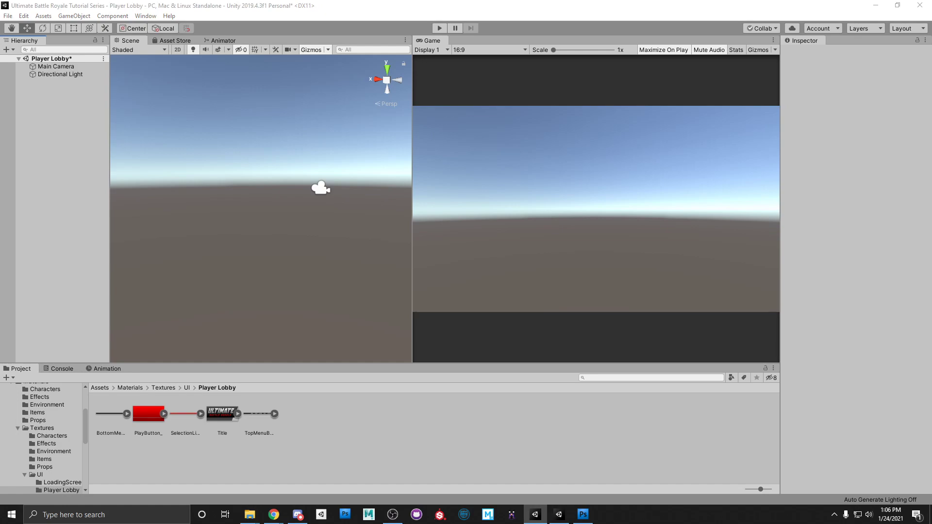
{"action": "right_click", "coordinate": [50, 97]}
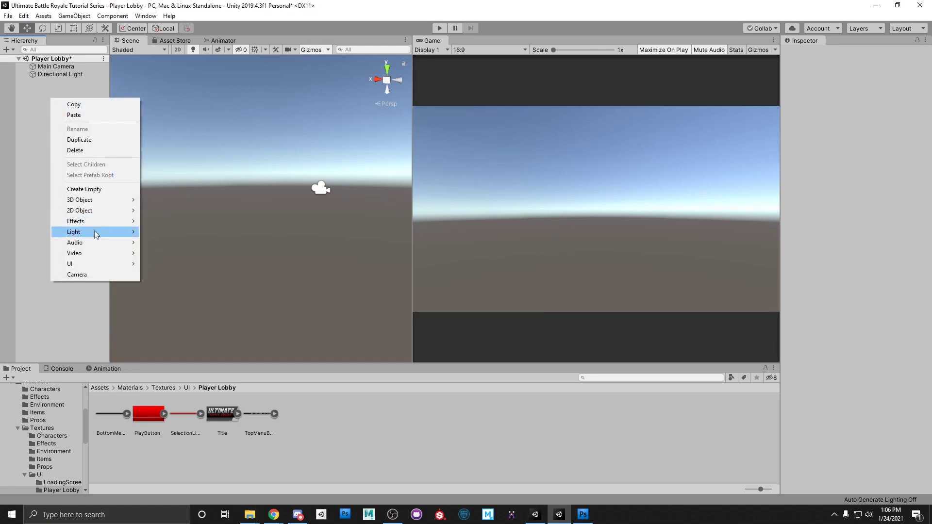
{"action": "mouse_move", "coordinate": [106, 263]}
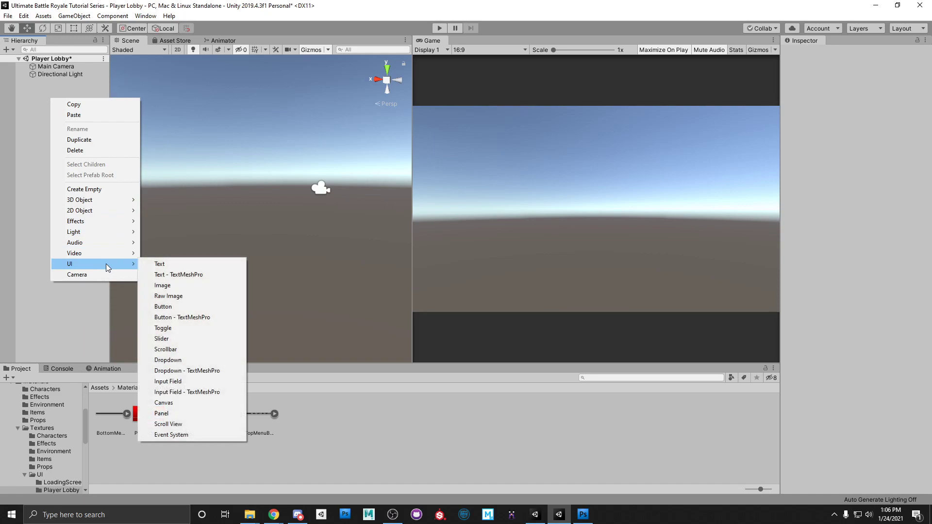
{"action": "left_click", "coordinate": [164, 403]}
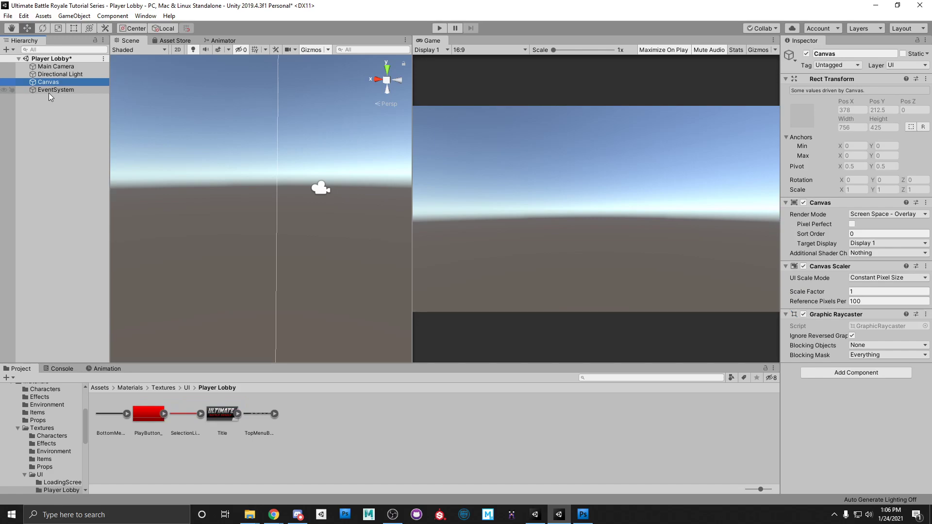
{"action": "left_click_drag", "start_coordinate": [48, 91], "coordinate": [49, 83]}
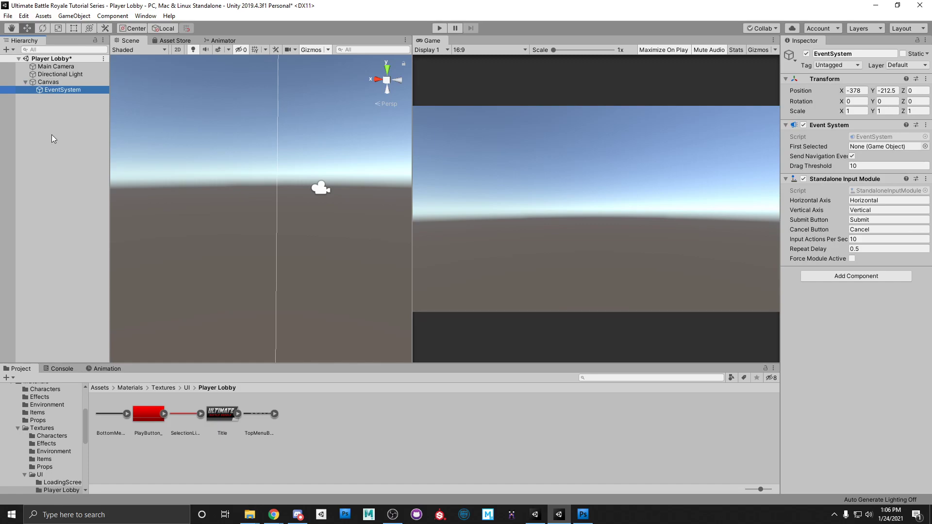
{"action": "left_click", "coordinate": [26, 82]}
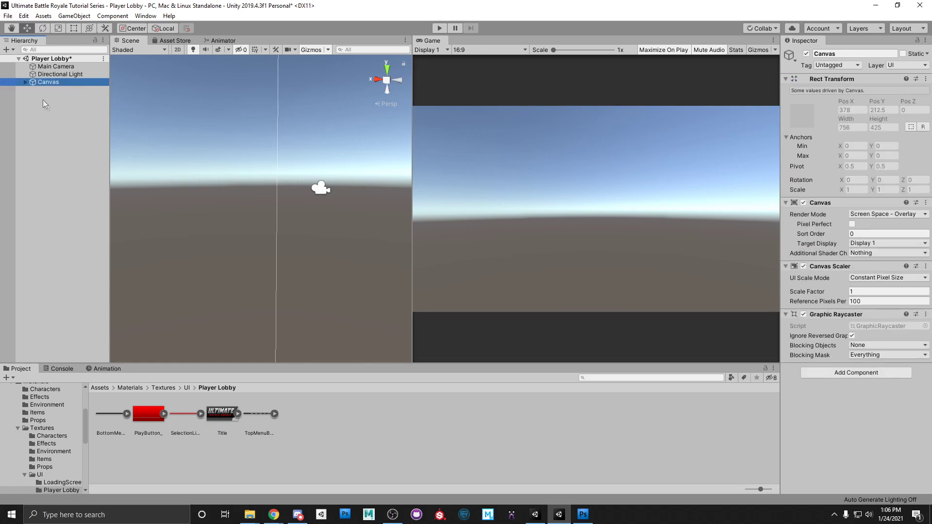
{"action": "left_click", "coordinate": [22, 82]}
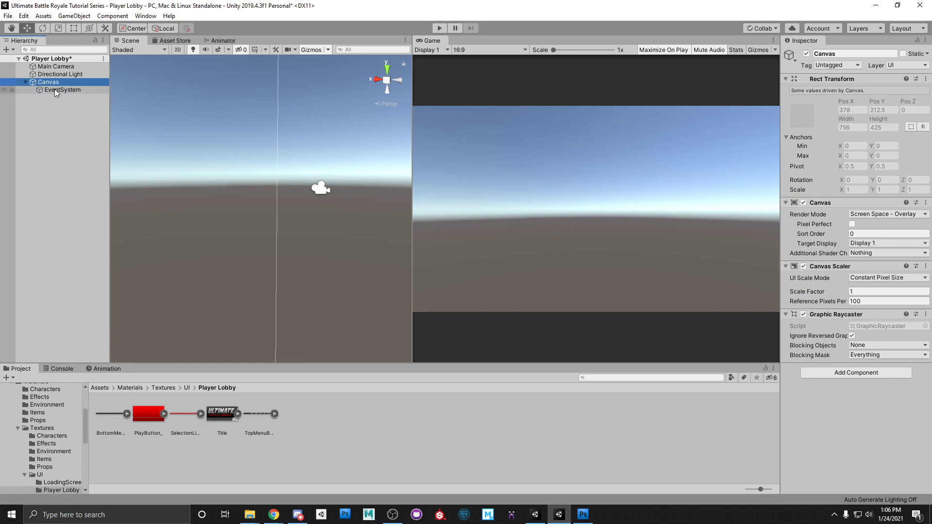
{"action": "left_click", "coordinate": [50, 137]}
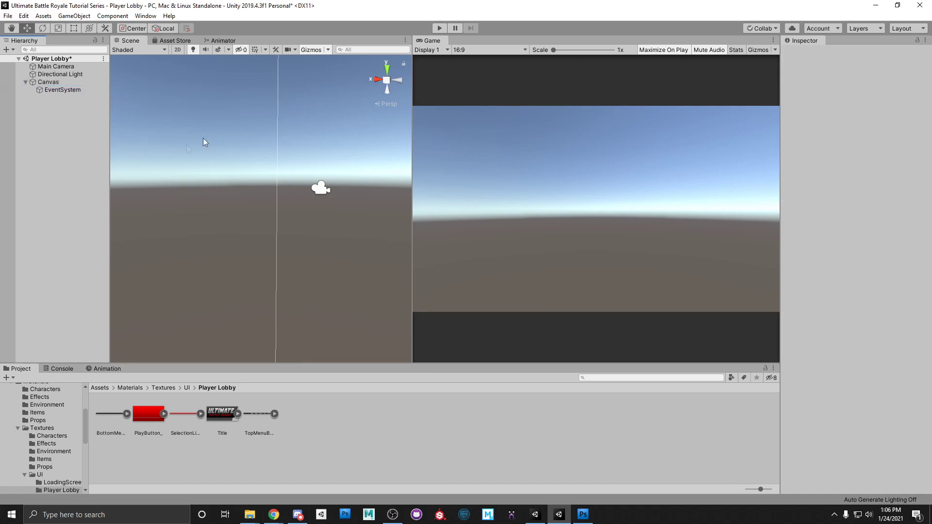
Switch the Scene view to 2D mode and frame the Canvas in it.
{"action": "left_click", "coordinate": [178, 50]}
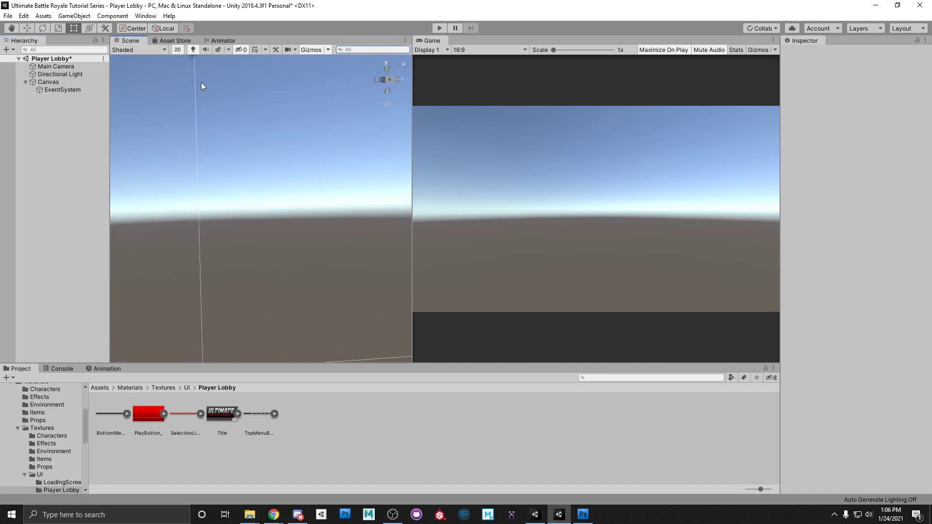
{"action": "left_click", "coordinate": [52, 82]}
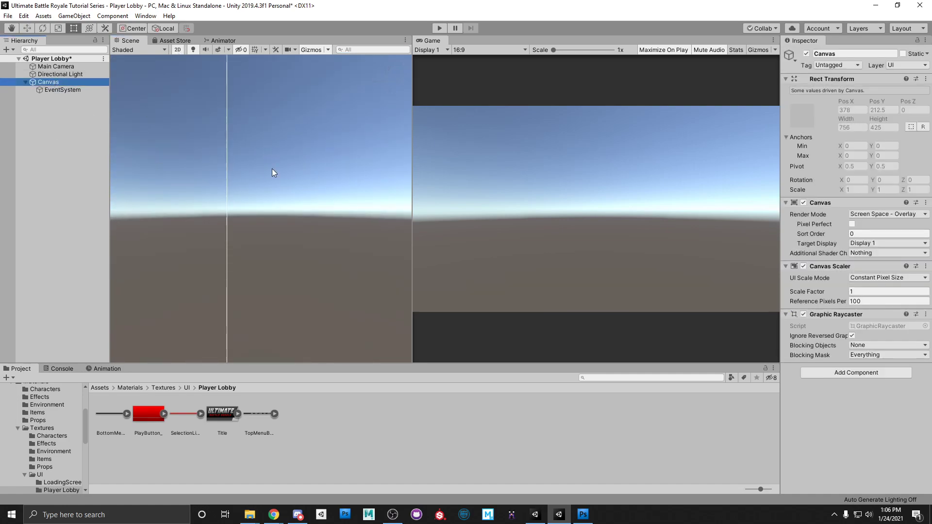
{"action": "key", "text": "f"}
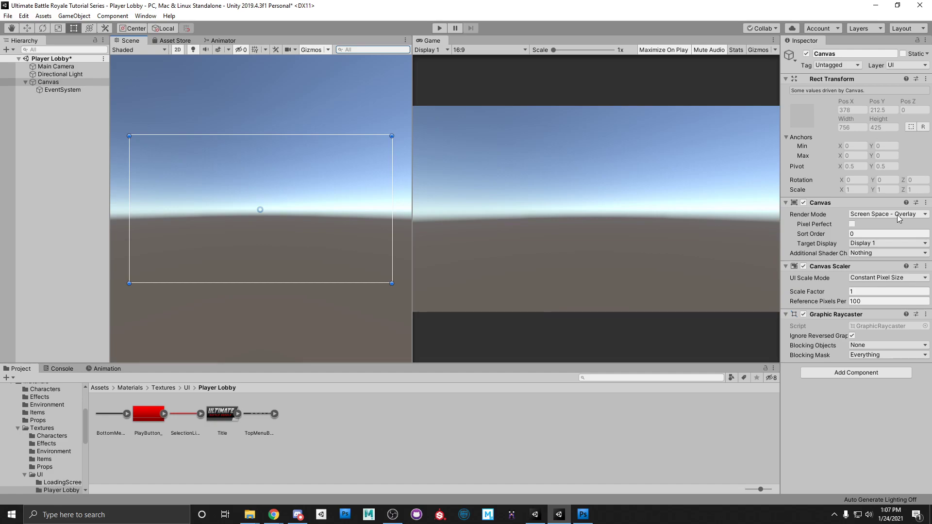
Set the Canvas Scaler to Scale With Screen Size with a reference resolution of 1920 x 1080.
{"action": "left_click", "coordinate": [865, 280]}
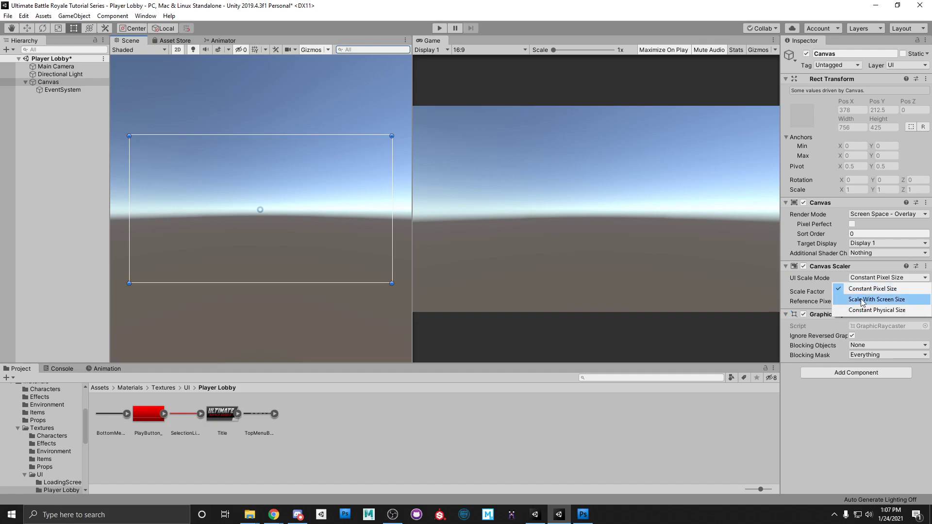
{"action": "left_click", "coordinate": [862, 301]}
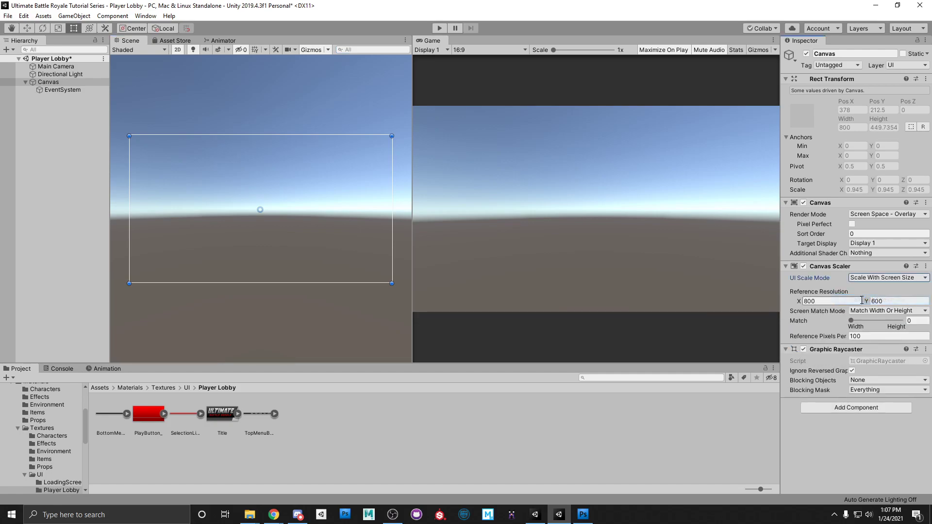
{"action": "left_click", "coordinate": [826, 299]}
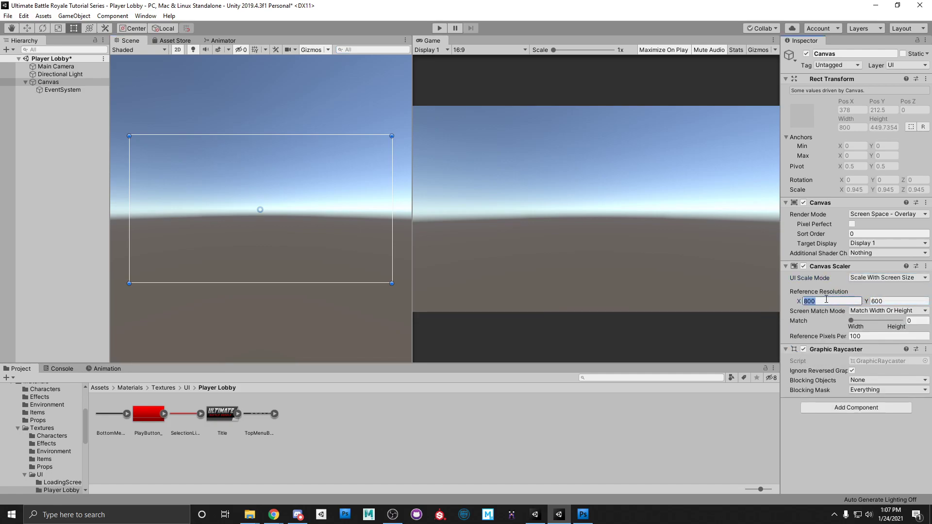
{"action": "type", "text": "1920"}
{"action": "key", "text": "Tab"}
{"action": "type", "text": "1080"}
Set the Canvas Scaler's width/height Match to 0.5 and its Reference Pixels Per Unit to 1.
{"action": "left_click", "coordinate": [910, 321]}
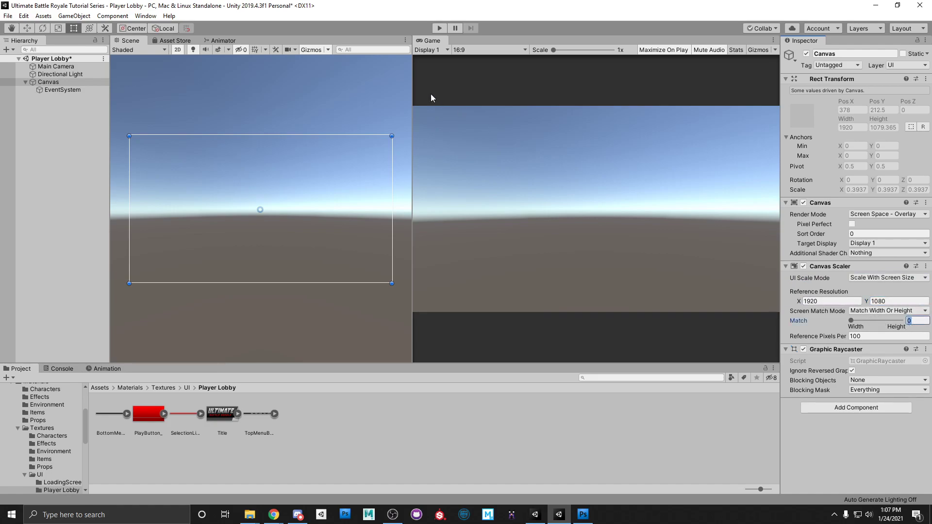
{"action": "left_click_drag", "start_coordinate": [412, 92], "coordinate": [362, 92]}
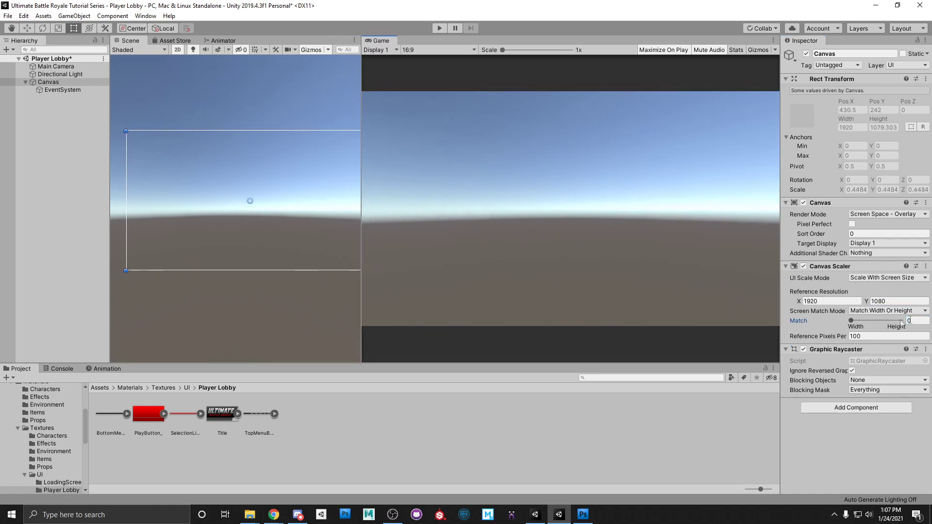
{"action": "left_click", "coordinate": [872, 321]}
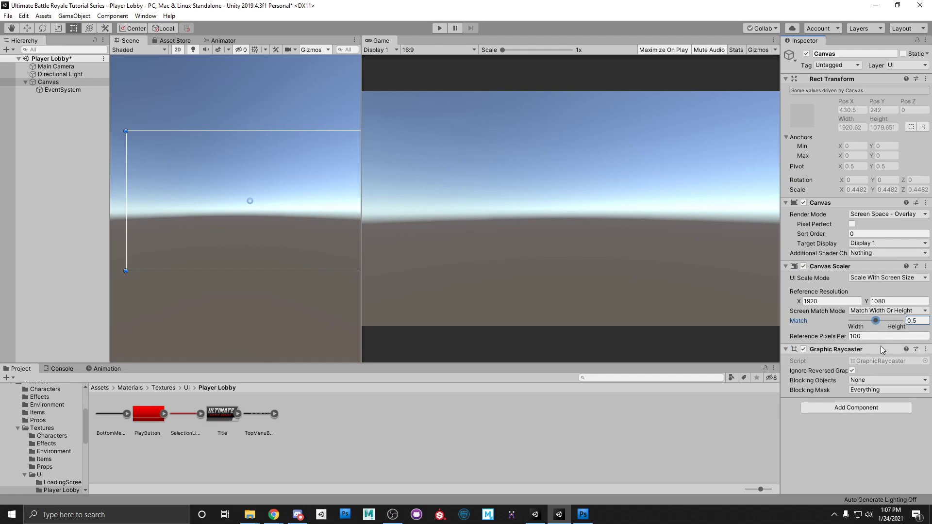
{"action": "left_click", "coordinate": [867, 336]}
{"action": "type", "text": "1"}
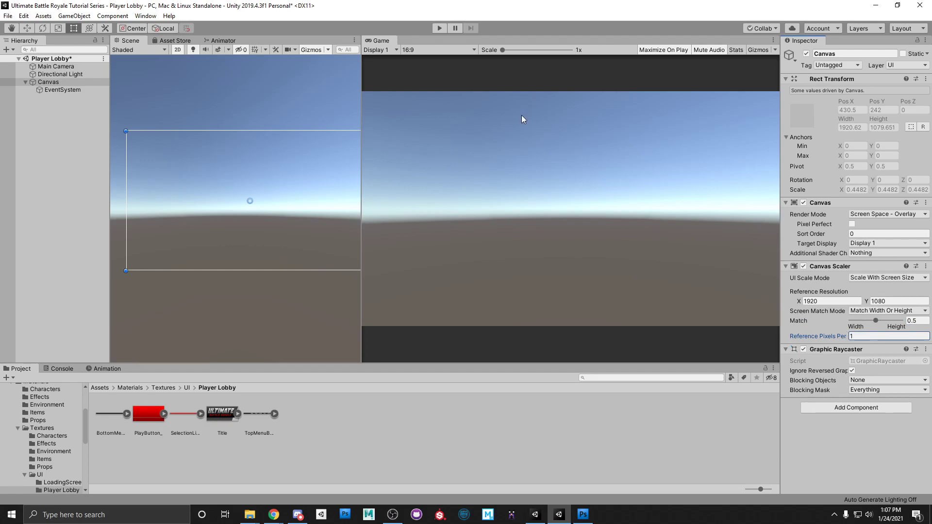
{"action": "left_click", "coordinate": [441, 50]}
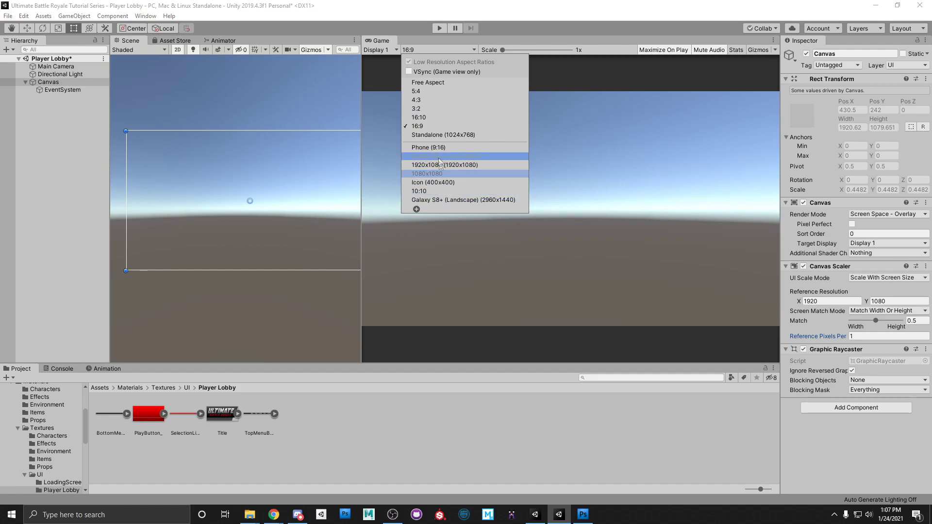
{"action": "left_click_drag", "start_coordinate": [450, 186], "coordinate": [452, 192]}
{"action": "left_click", "coordinate": [544, 79]}
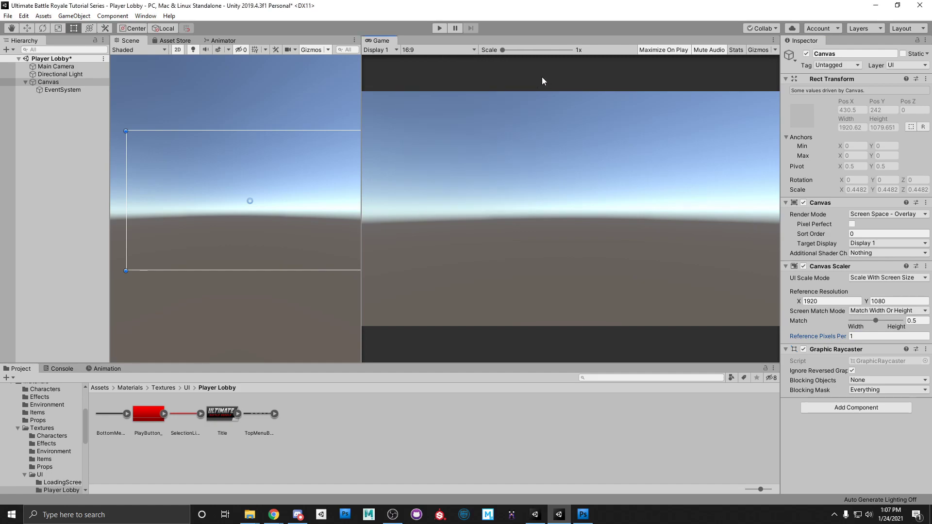
{"action": "left_click", "coordinate": [424, 51]}
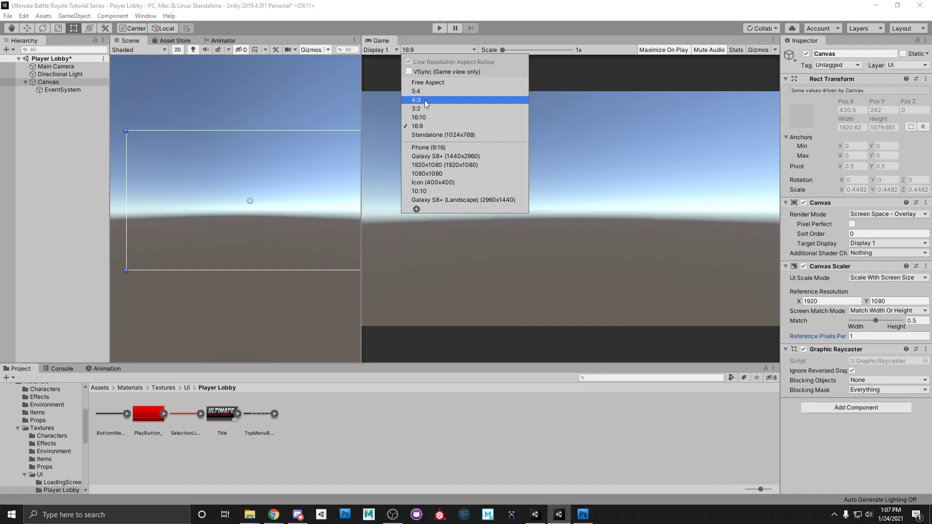
{"action": "left_click", "coordinate": [442, 51]}
{"action": "left_click", "coordinate": [450, 49]}
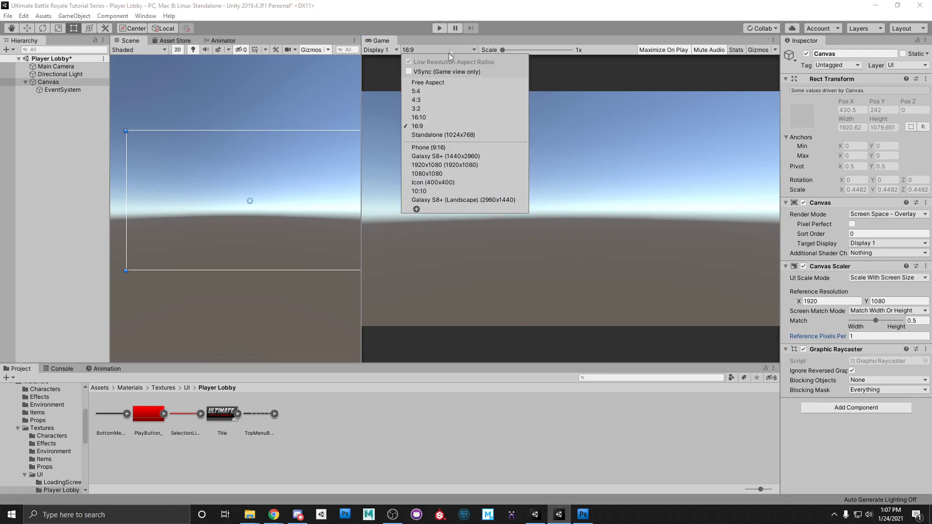
{"action": "left_click", "coordinate": [416, 210]}
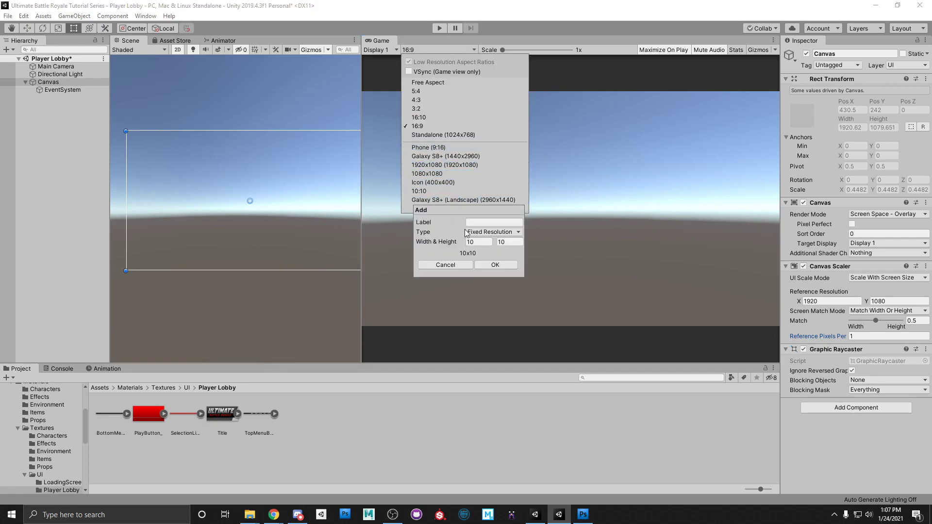
{"action": "left_click", "coordinate": [503, 233]}
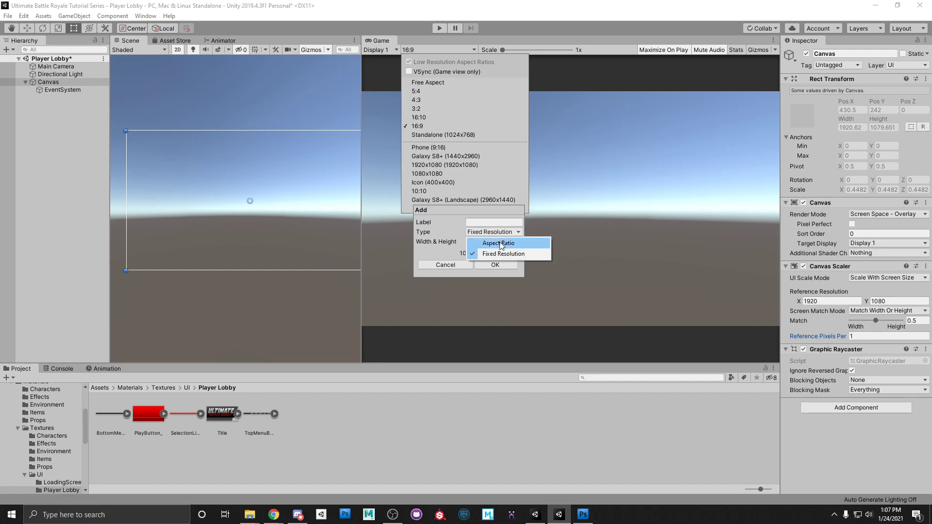
{"action": "left_click", "coordinate": [505, 242]}
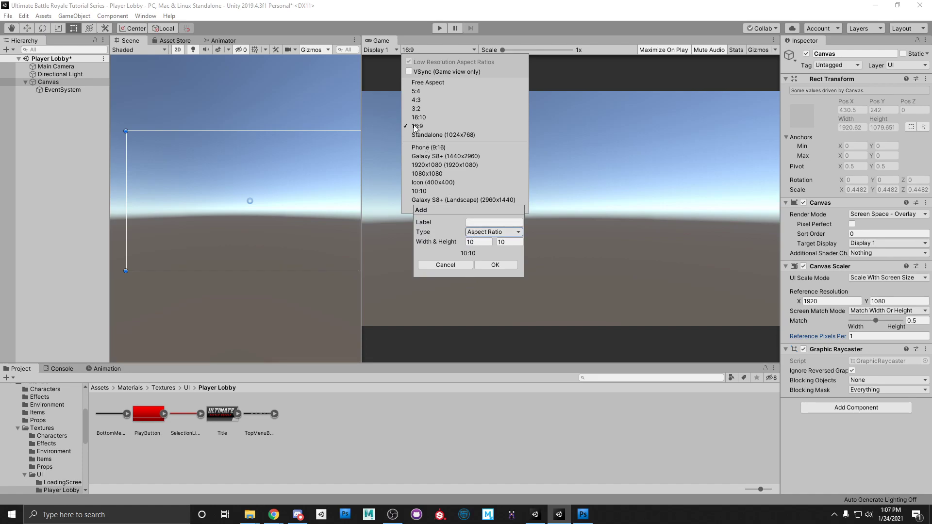
{"action": "left_click", "coordinate": [478, 241]}
{"action": "type", "text": "21"}
{"action": "key", "text": "BackSpace"}
{"action": "key", "text": "BackSpace"}
{"action": "type", "text": "16"}
{"action": "key", "text": "Tab"}
{"action": "type", "text": "9"}
{"action": "left_click", "coordinate": [450, 265]}
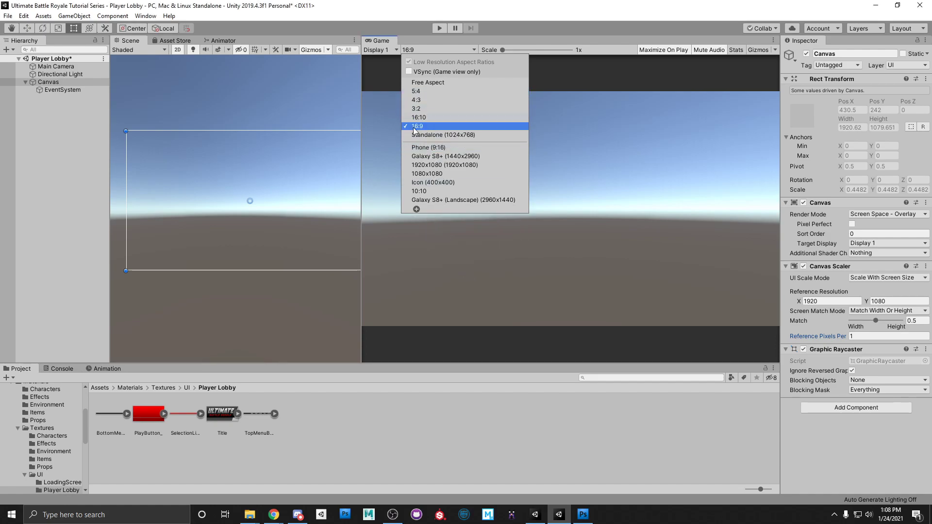
{"action": "left_click", "coordinate": [564, 106]}
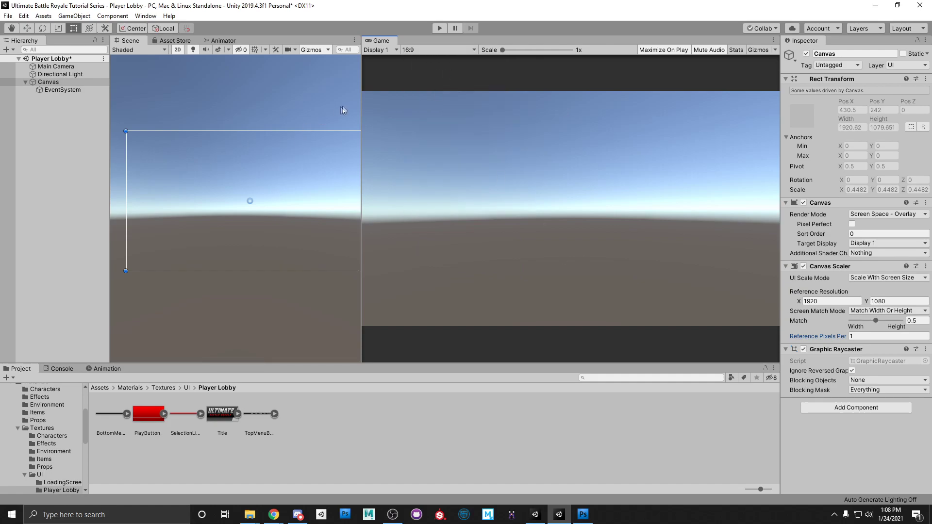
Create an empty child object under the Canvas and place it above the EventSystem in the hierarchy.
{"action": "left_click_drag", "start_coordinate": [362, 106], "coordinate": [431, 107]}
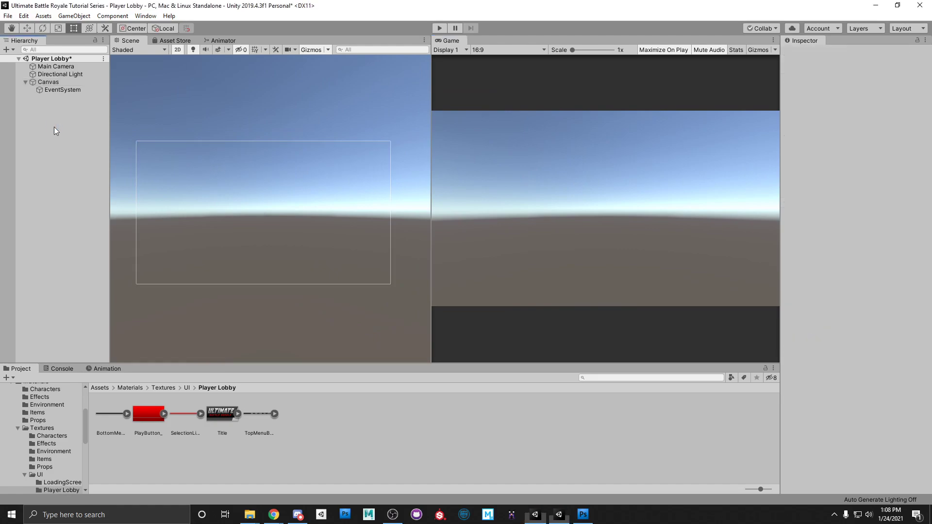
{"action": "left_click", "coordinate": [53, 82]}
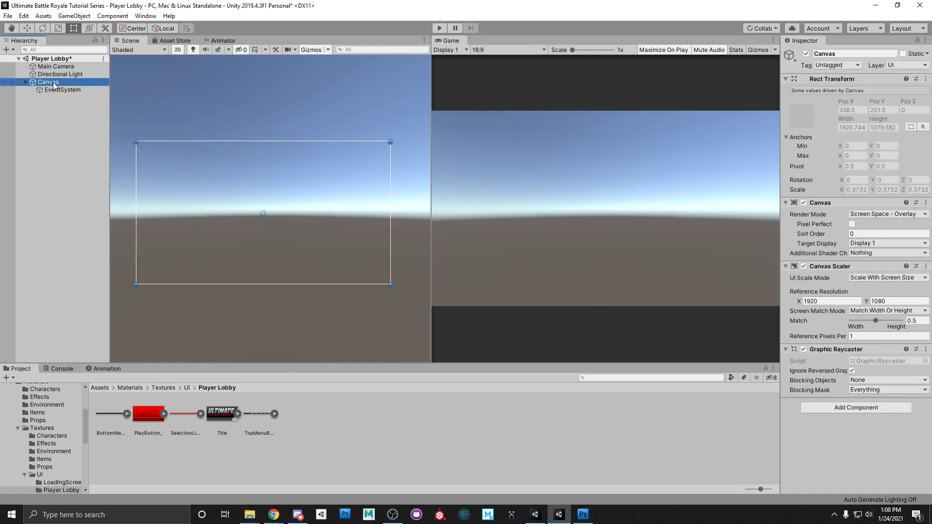
{"action": "right_click", "coordinate": [54, 82]}
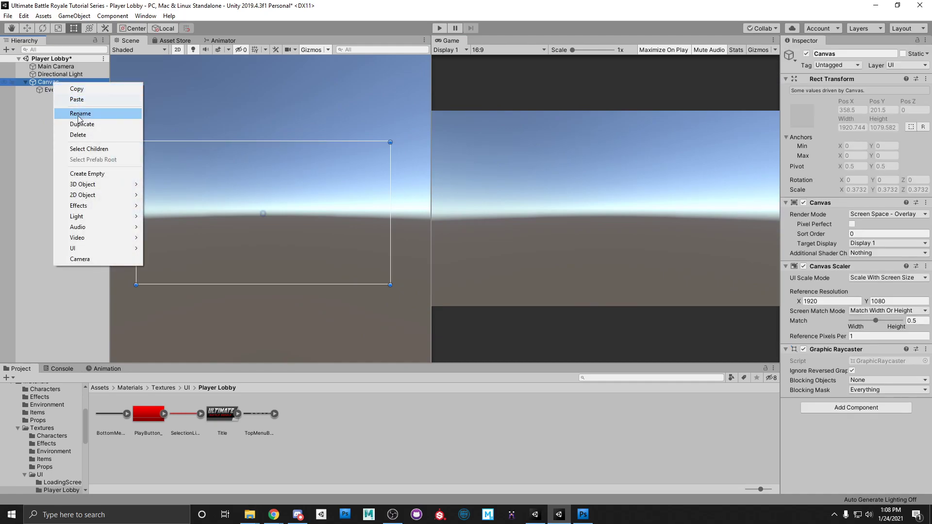
{"action": "left_click", "coordinate": [87, 174]}
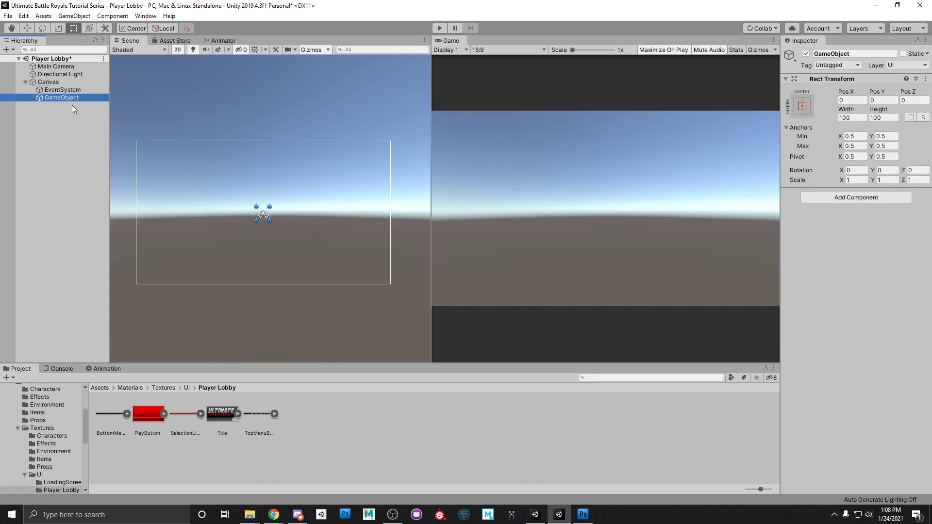
{"action": "left_click_drag", "start_coordinate": [60, 97], "coordinate": [59, 87]}
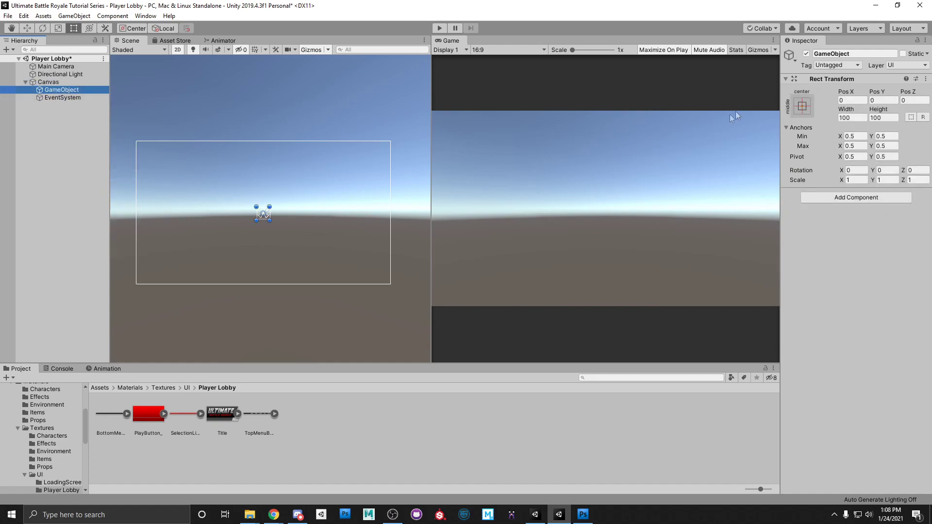
Rename the new empty Canvas child Main Menu and set its width to 1920 and height to 1080.
{"action": "left_click", "coordinate": [850, 54]}
{"action": "type", "text": "M"}
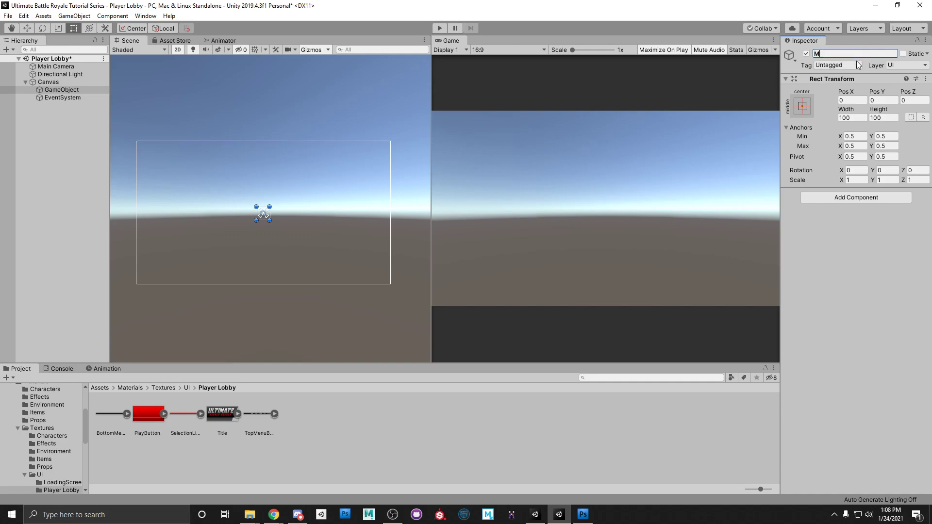
{"action": "type", "text": "ain Menu"}
{"action": "key", "text": "Return"}
{"action": "left_click", "coordinate": [857, 118]}
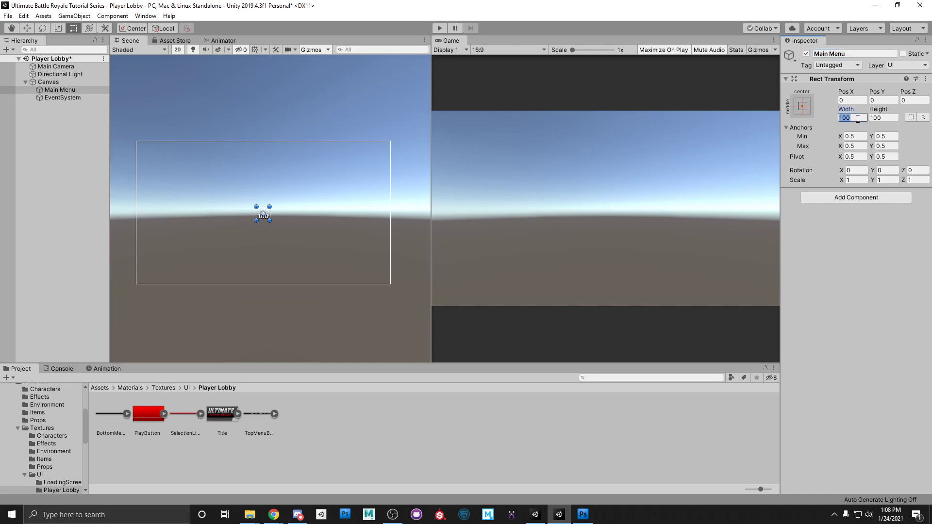
{"action": "type", "text": "1920"}
{"action": "key", "text": "Tab"}
{"action": "type", "text": "1080"}
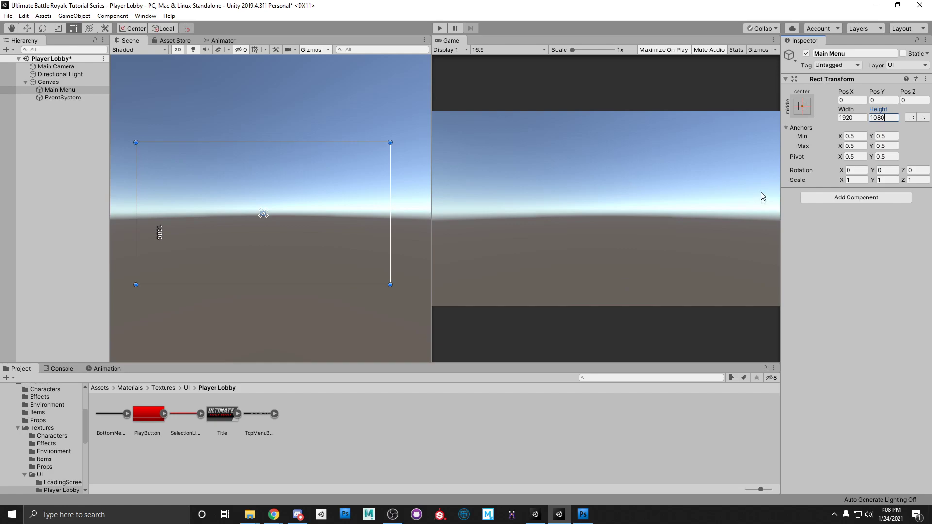
{"action": "left_click", "coordinate": [804, 110]}
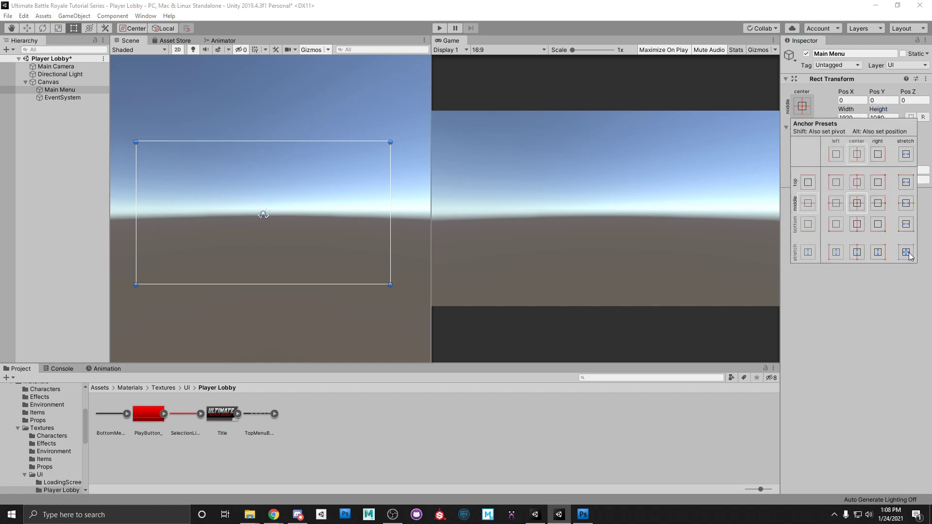
{"action": "left_click", "coordinate": [892, 273]}
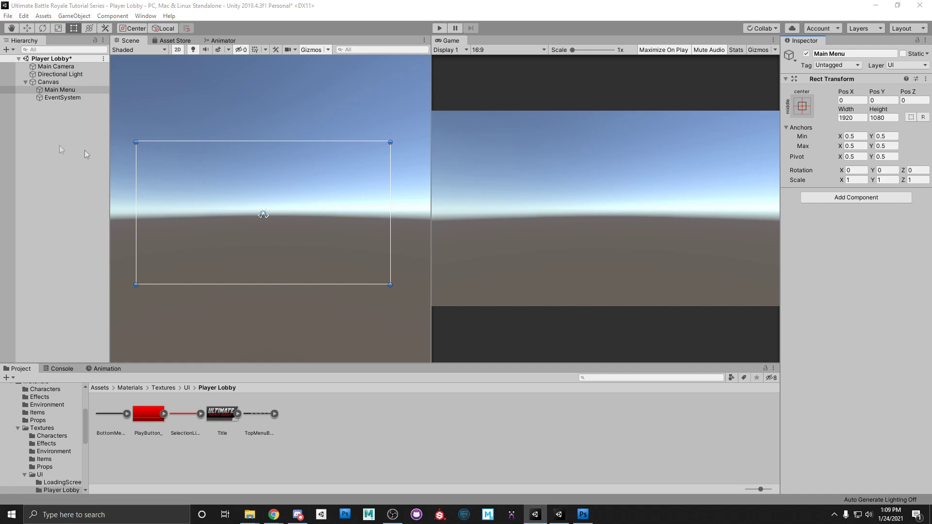
Add a UI Image as a child of Main Menu and rename it Bottom Menu Bar.
{"action": "right_click", "coordinate": [55, 91]}
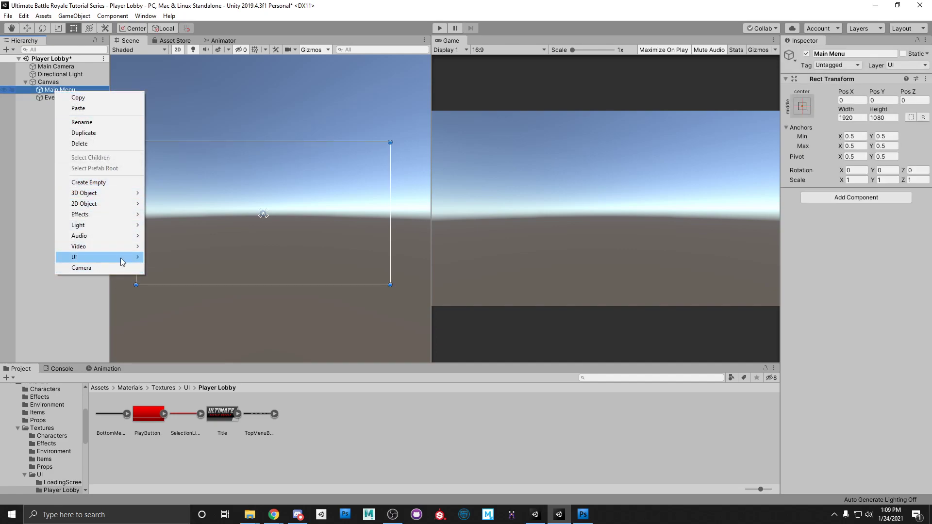
{"action": "mouse_move", "coordinate": [121, 261]}
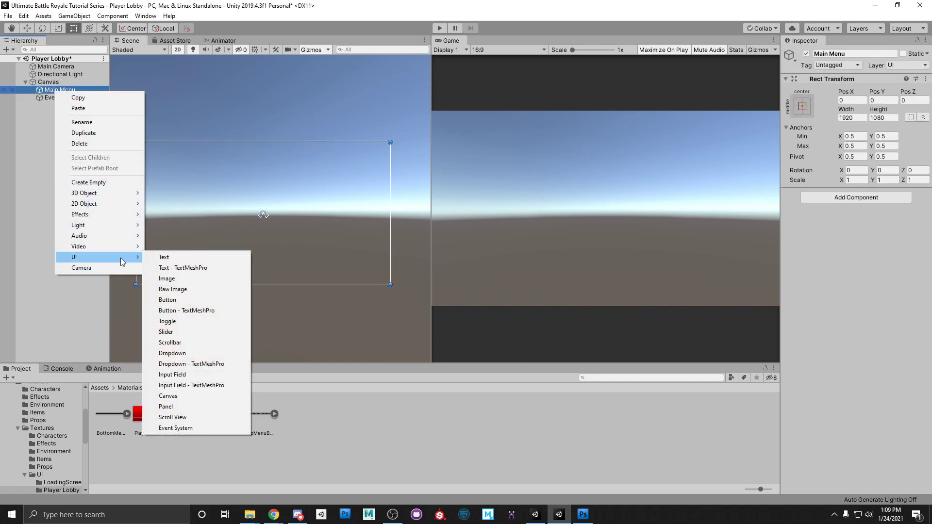
{"action": "left_click", "coordinate": [170, 278]}
{"action": "left_click", "coordinate": [833, 53]}
{"action": "type", "text": "Bottom Menu Bar"}
{"action": "key", "text": "Return"}
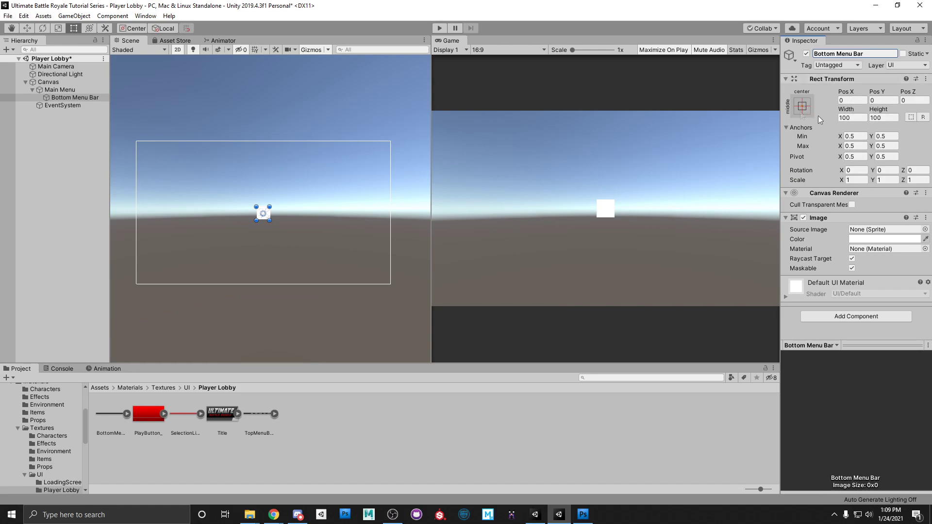
Apply the bottom-left anchor preset to Bottom Menu Bar and also snap its position to that corner.
{"action": "left_click", "coordinate": [803, 109]}
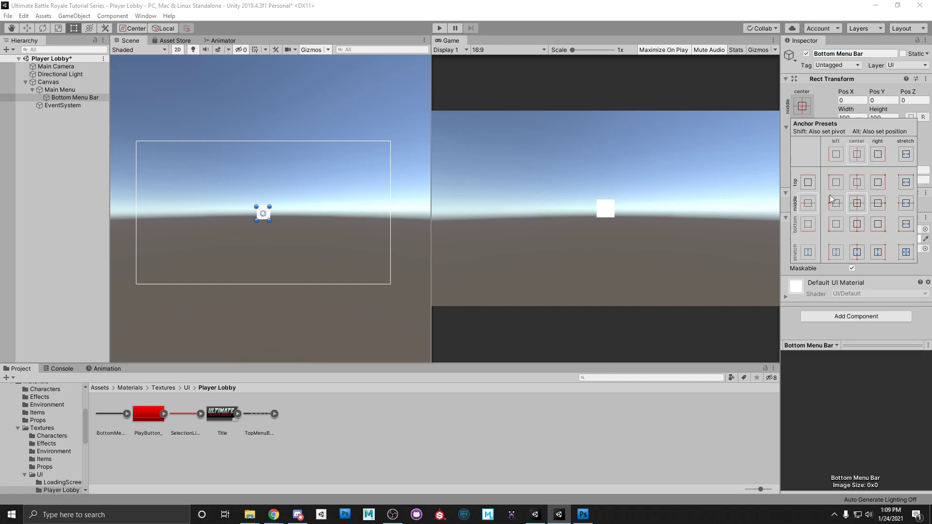
{"action": "left_click", "coordinate": [835, 227]}
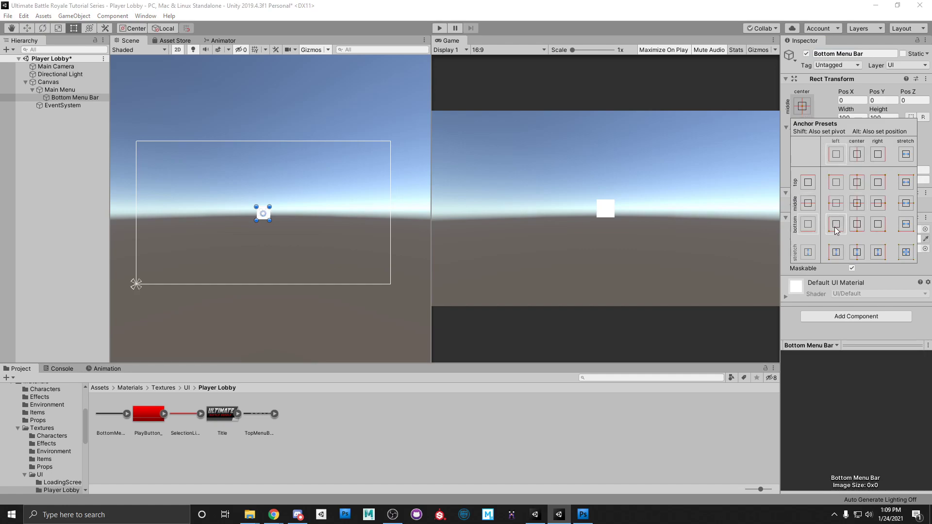
{"action": "key", "text": "shift+alt"}
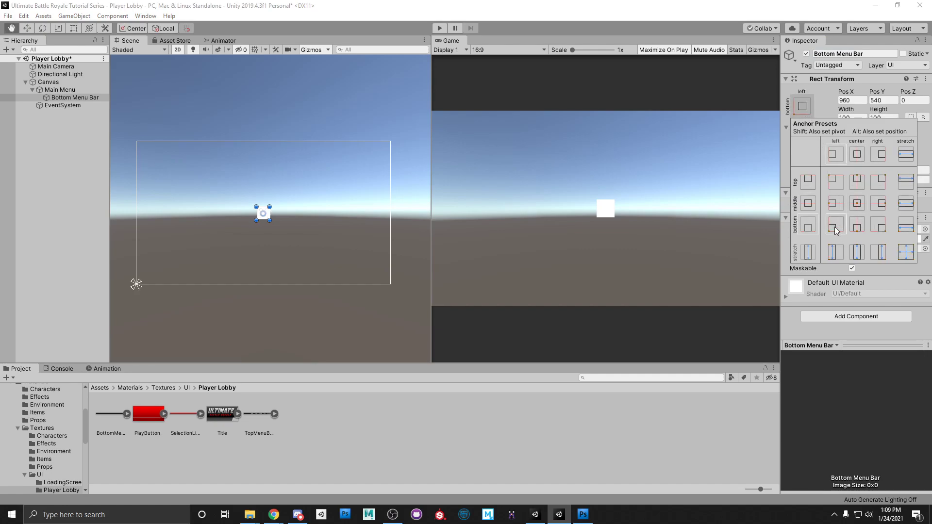
{"action": "left_click", "coordinate": [836, 227], "text": "alt+shift"}
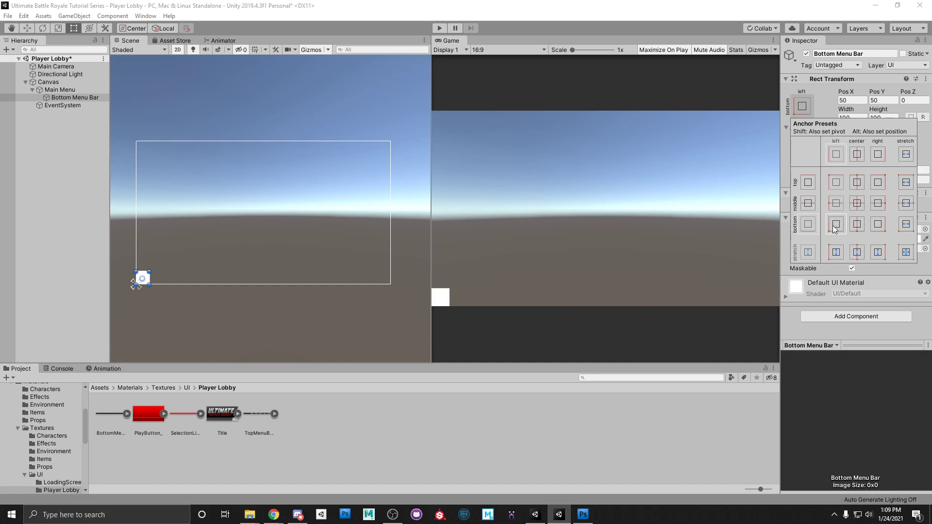
{"action": "key", "text": "shift+alt"}
{"action": "left_click", "coordinate": [823, 88]}
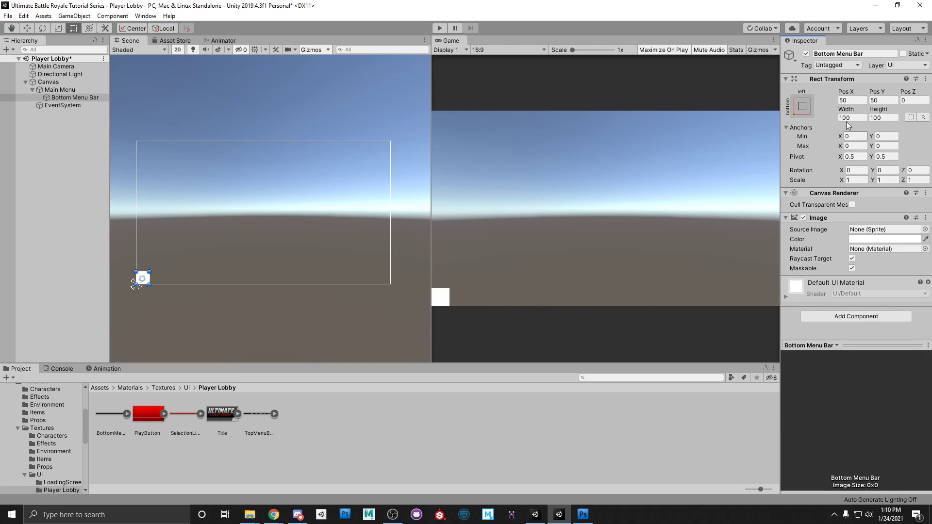
Set Bottom Menu Bar's position to X 960, Y 32 and its size to width 1920, height 64.
{"action": "left_click", "coordinate": [848, 101]}
{"action": "type", "text": "960"}
{"action": "key", "text": "Tab"}
{"action": "type", "text": "32"}
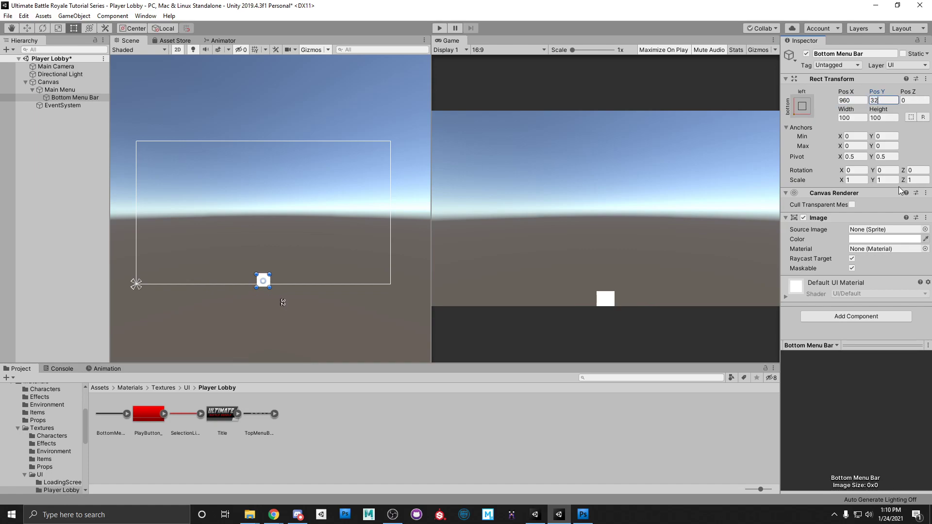
{"action": "left_click", "coordinate": [853, 118]}
{"action": "type", "text": "1920"}
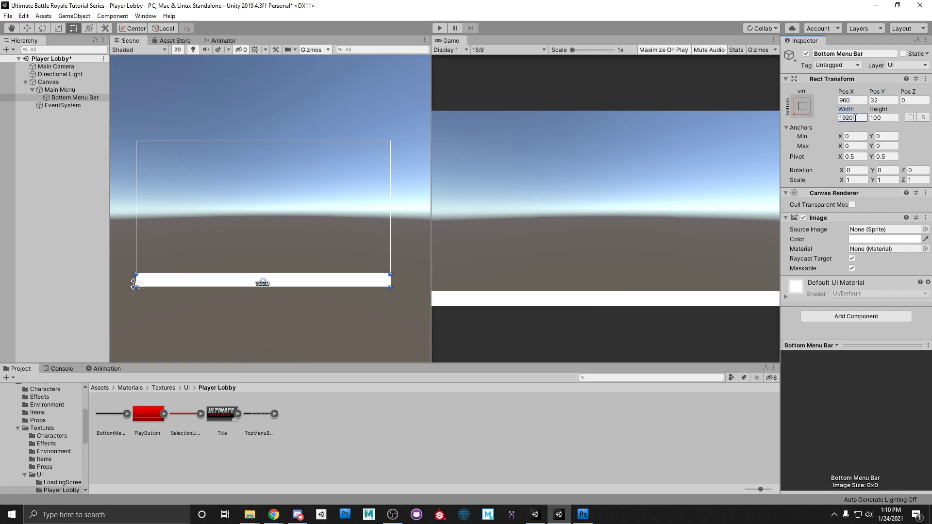
{"action": "left_click", "coordinate": [883, 118]}
{"action": "type", "text": "64"}
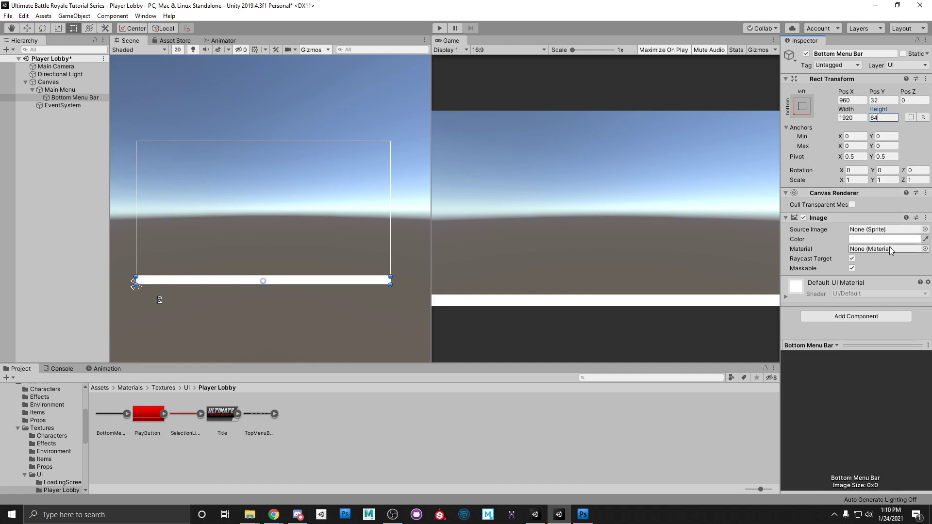
Assign the BottomMenuBar sprite as the source image of Bottom Menu Bar.
{"action": "left_click", "coordinate": [925, 231]}
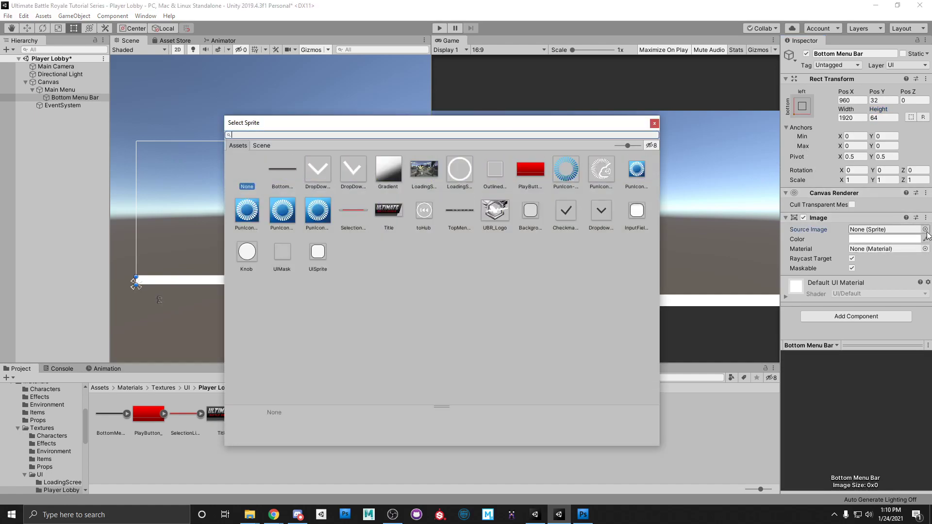
{"action": "type", "text": "Bott"}
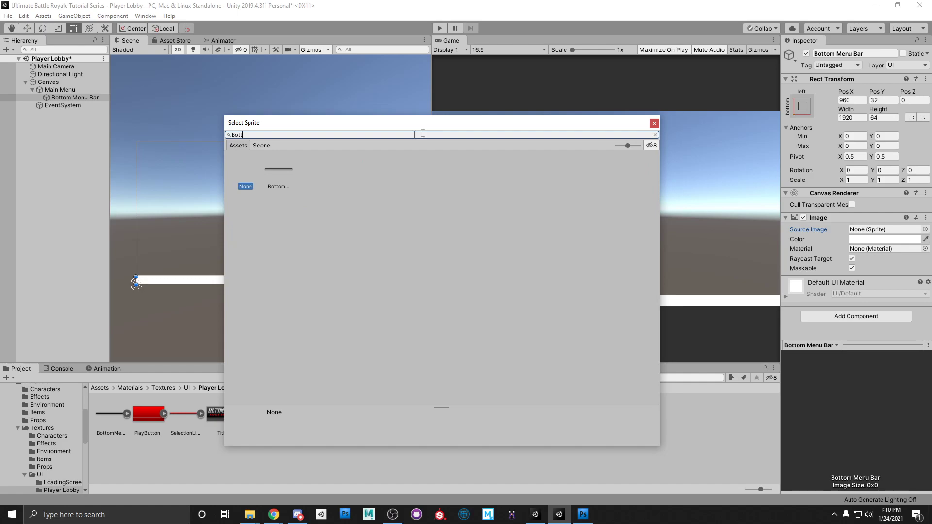
{"action": "left_click", "coordinate": [284, 170]}
{"action": "left_click", "coordinate": [653, 124]}
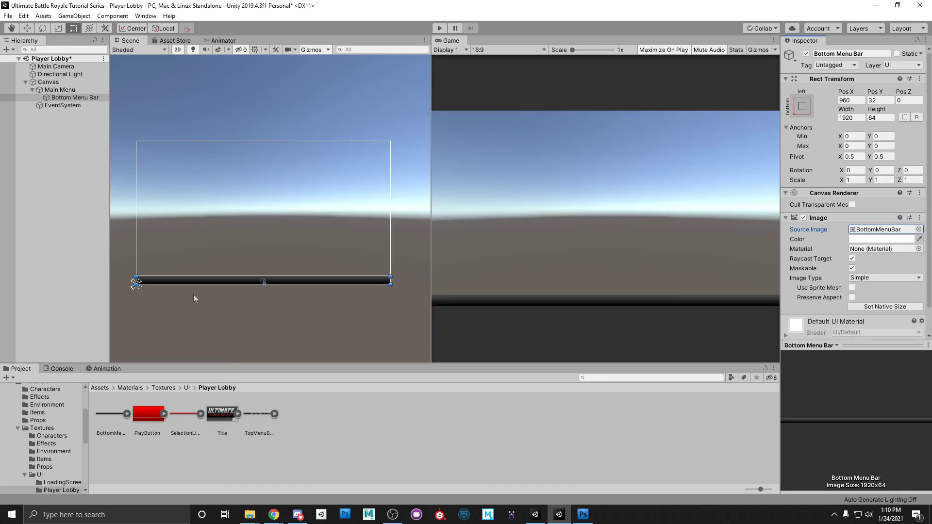
{"action": "left_click", "coordinate": [249, 252]}
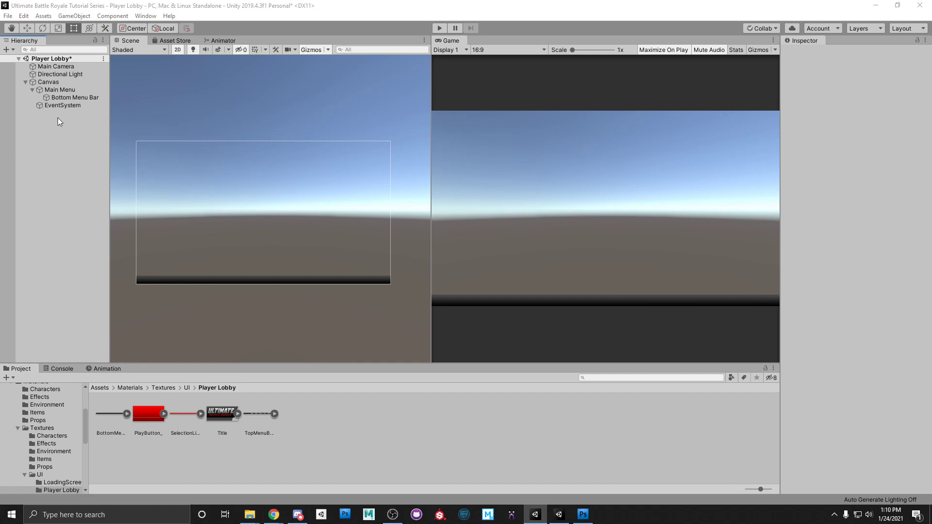
Duplicate Bottom Menu Bar within Main Menu and rename the copy Top Menu Bar.
{"action": "left_click", "coordinate": [59, 90]}
{"action": "left_click", "coordinate": [73, 98]}
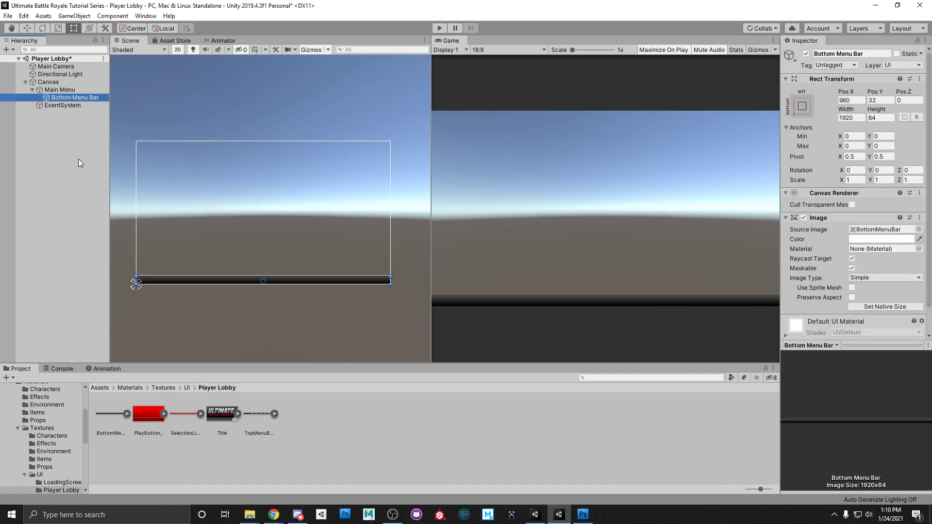
{"action": "key", "text": "ctrl+d"}
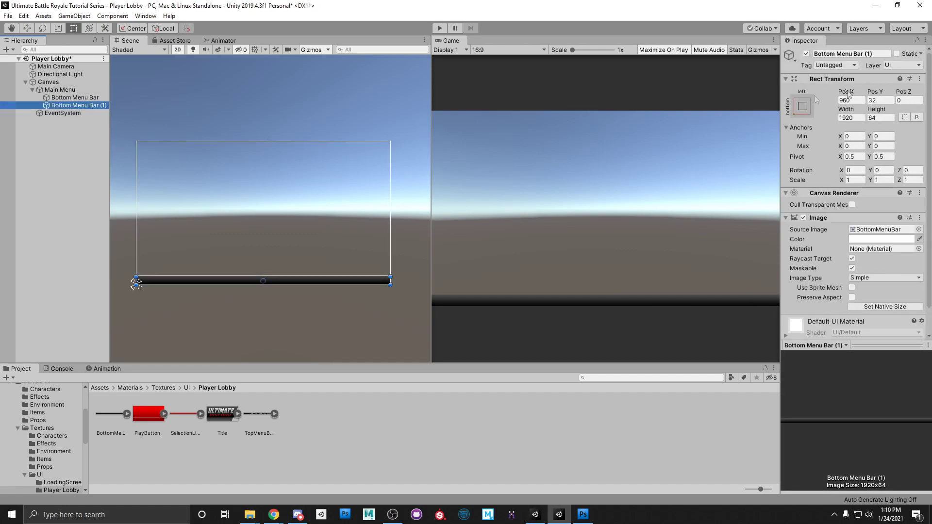
{"action": "left_click", "coordinate": [875, 55]}
{"action": "left_click", "coordinate": [877, 54]}
{"action": "key", "text": "BackSpace"}
{"action": "key", "text": "BackSpace"}
{"action": "key", "text": "BackSpace"}
{"action": "key", "text": "BackSpace"}
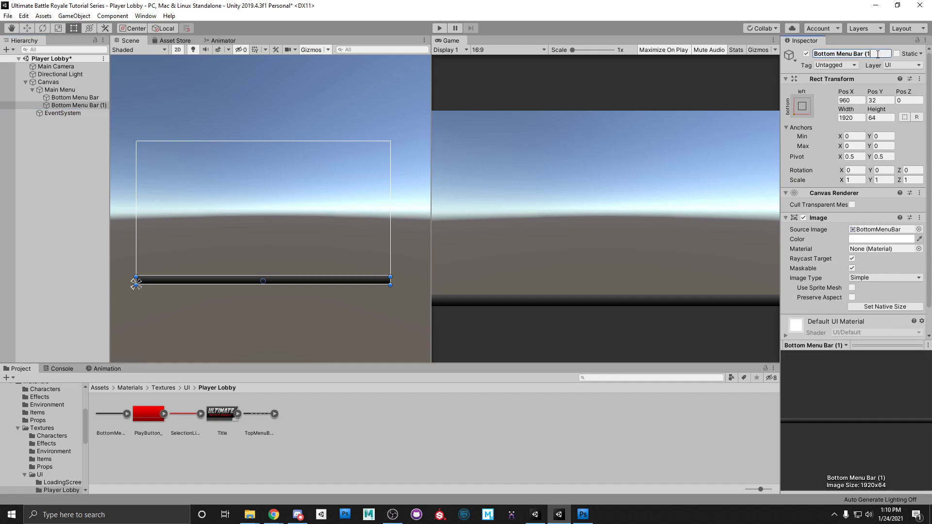
{"action": "double_click", "coordinate": [836, 56]}
{"action": "left_click", "coordinate": [831, 54]}
{"action": "double_click", "coordinate": [830, 54]}
{"action": "type", "text": "Top"}
{"action": "key", "text": "Return"}
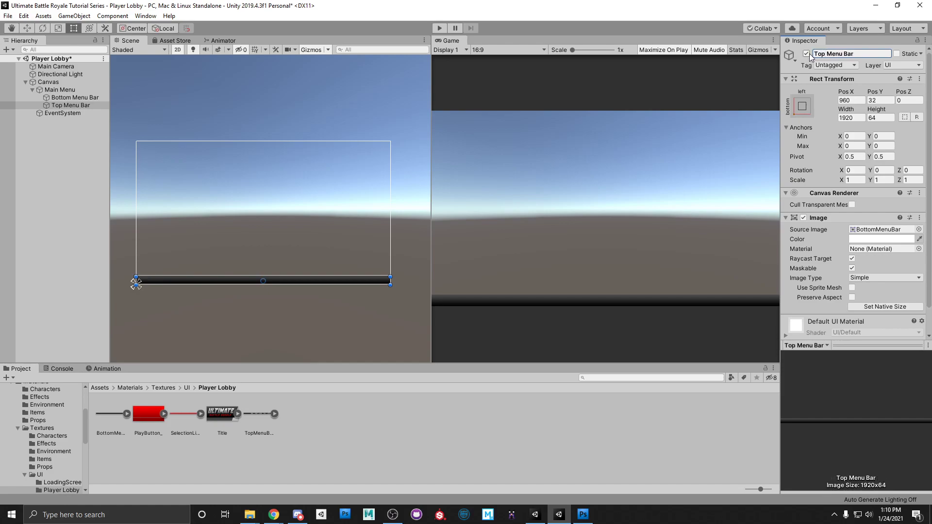
Apply the top-left anchor preset to Top Menu Bar and also snap its position to the canvas's upper edge.
{"action": "left_click", "coordinate": [802, 106]}
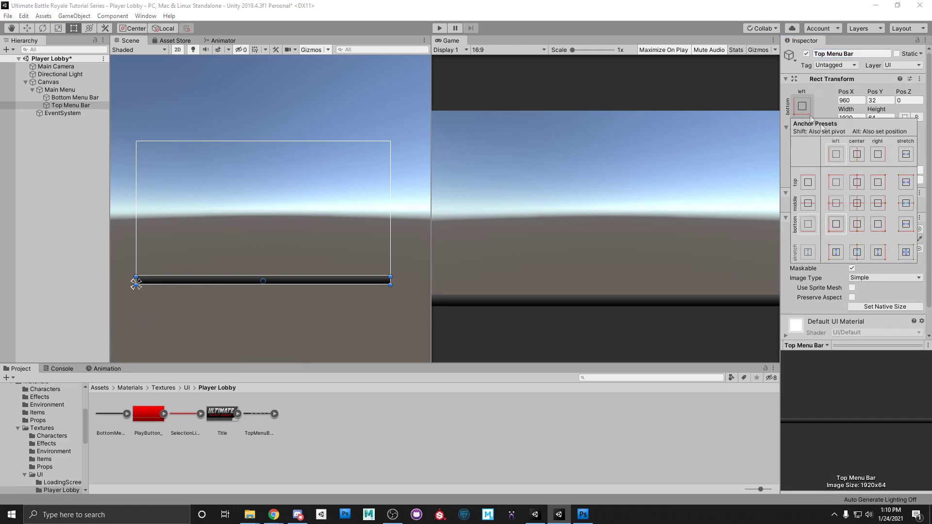
{"action": "left_click", "coordinate": [837, 182]}
{"action": "left_click", "coordinate": [837, 182], "text": "alt"}
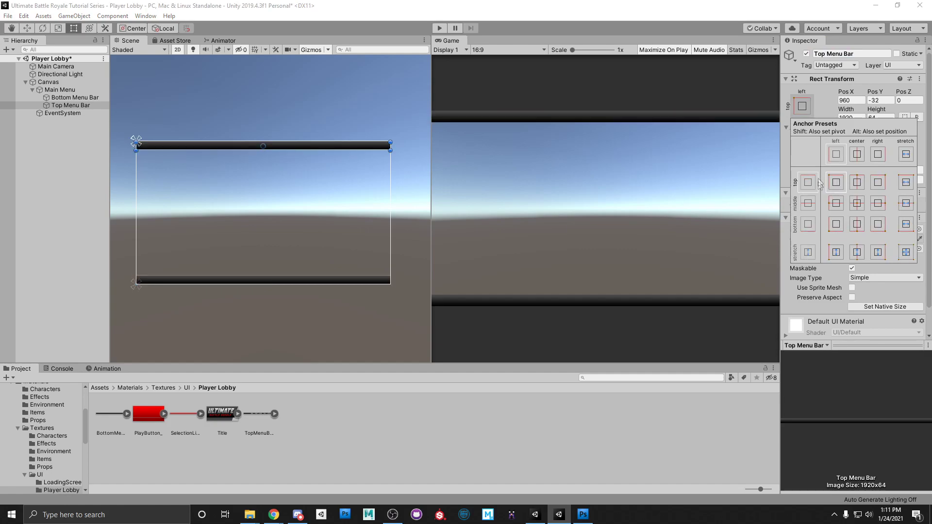
{"action": "left_click", "coordinate": [822, 92]}
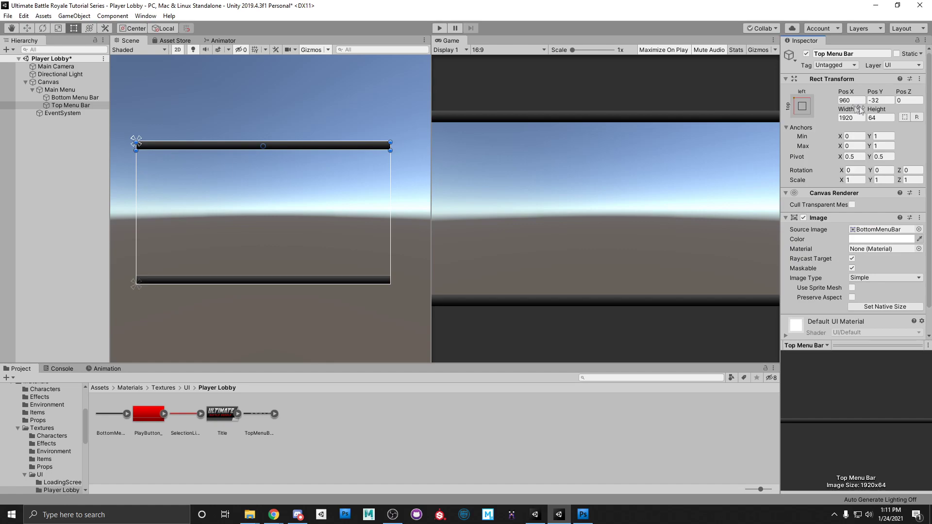
Replace Top Menu Bar's source image with the TopMenuBar sprite.
{"action": "left_click", "coordinate": [919, 229]}
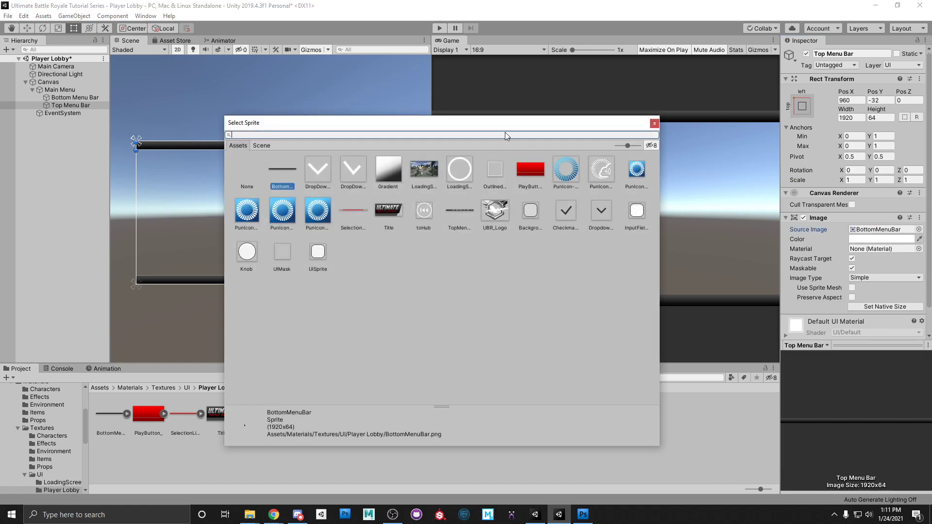
{"action": "type", "text": "Top"}
{"action": "left_click", "coordinate": [278, 173]}
{"action": "left_click", "coordinate": [653, 124]}
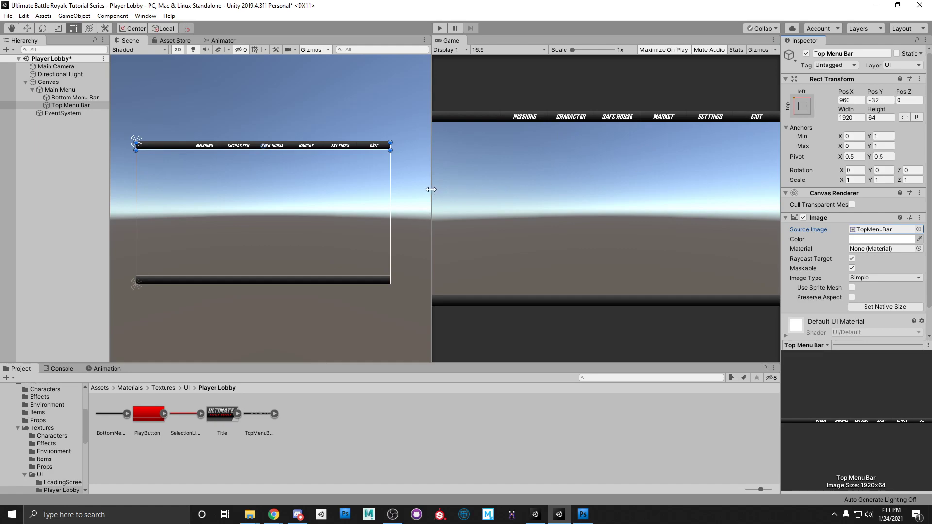
{"action": "left_click_drag", "start_coordinate": [431, 189], "coordinate": [356, 190]}
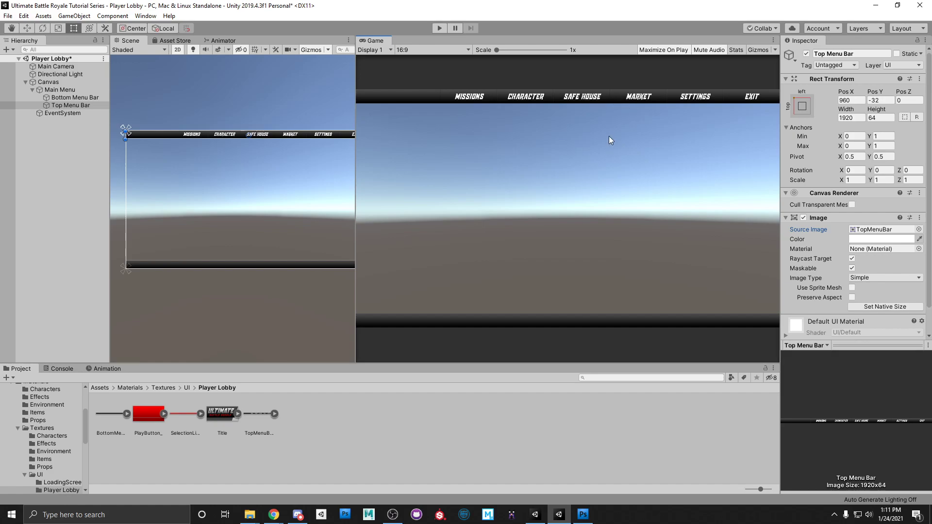
{"action": "mouse_move", "coordinate": [355, 174]}
{"action": "left_mouse_down"}
{"action": "mouse_move", "coordinate": [381, 175]}
{"action": "mouse_move", "coordinate": [346, 178]}
{"action": "left_mouse_up"}
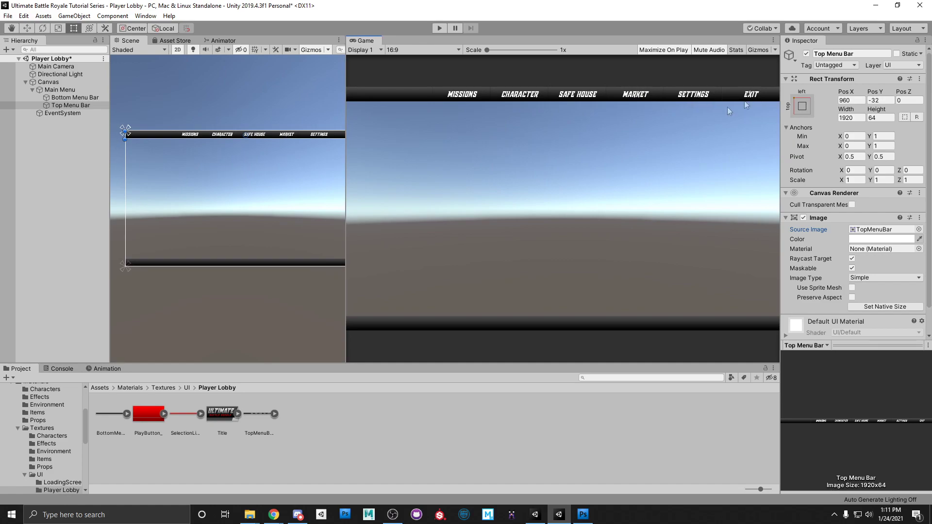
{"action": "left_click_drag", "start_coordinate": [344, 191], "coordinate": [422, 191]}
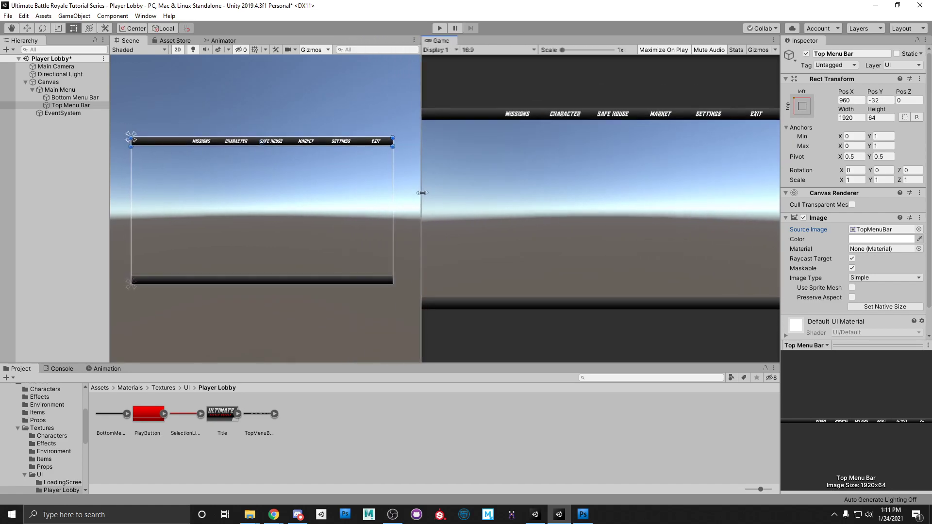
{"action": "left_click", "coordinate": [60, 143]}
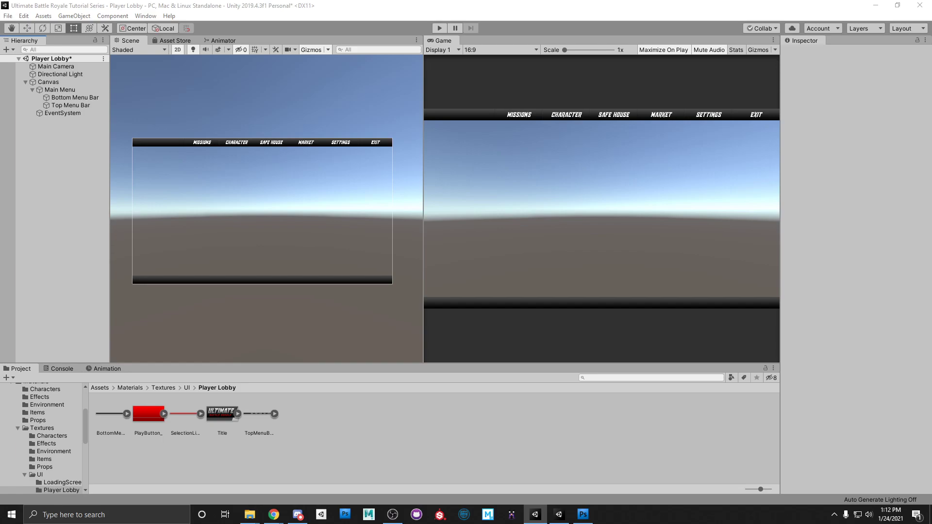
Add another UI Image as a child of Main Menu and rename it Title.
{"action": "left_click", "coordinate": [46, 90]}
{"action": "right_click", "coordinate": [51, 89]}
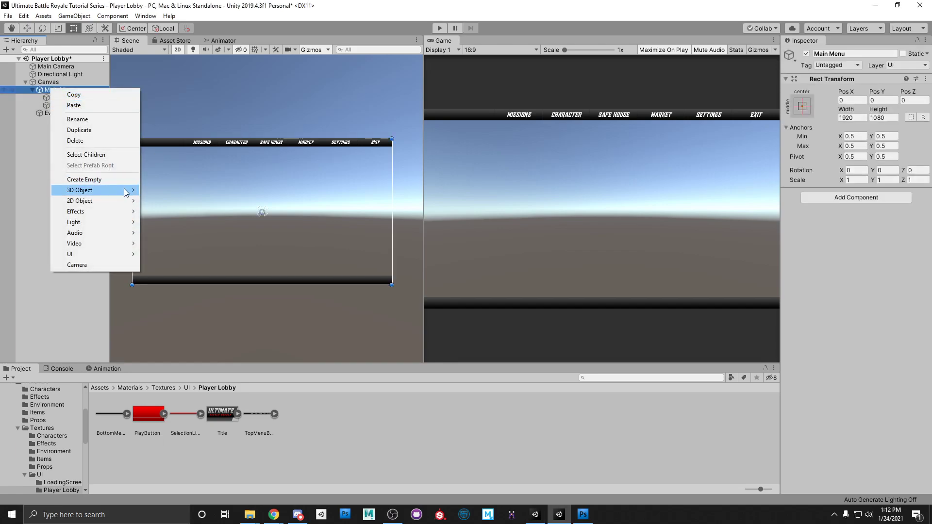
{"action": "mouse_move", "coordinate": [120, 253]}
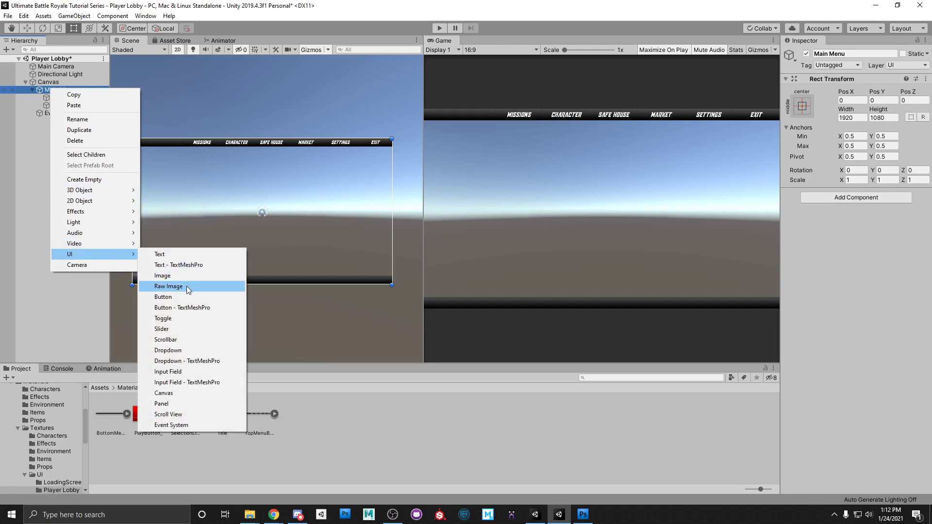
{"action": "left_click", "coordinate": [165, 275]}
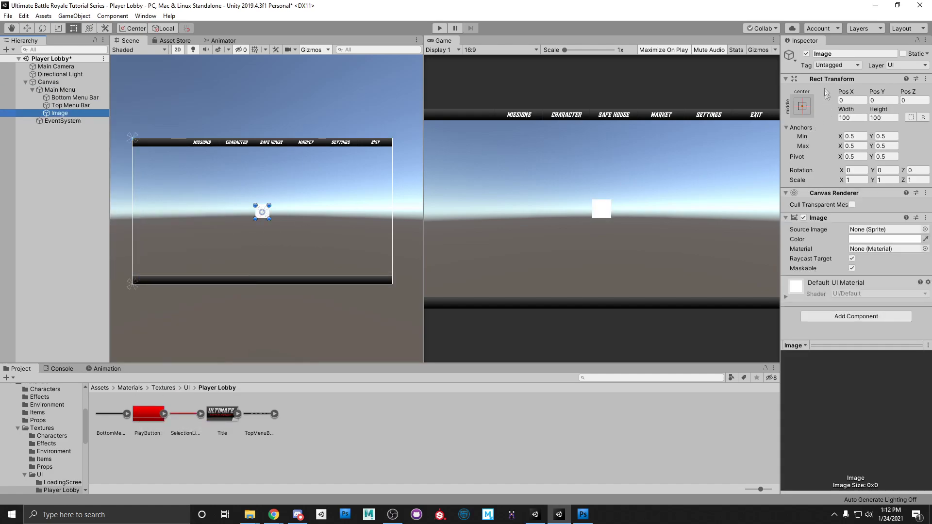
{"action": "left_click", "coordinate": [846, 54]}
{"action": "type", "text": "Title"}
{"action": "key", "text": "Return"}
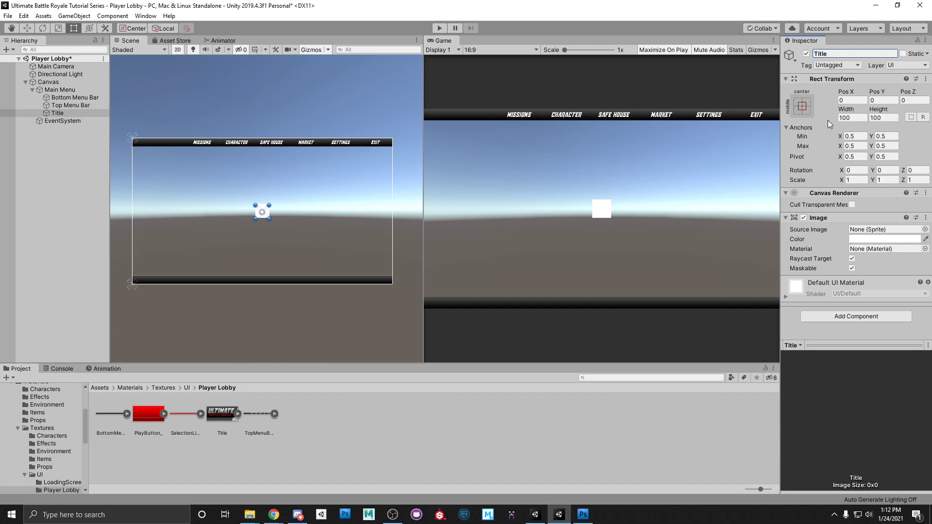
Apply the top-left anchor preset to Title and also snap its position to that corner.
{"action": "left_click", "coordinate": [802, 106]}
{"action": "left_click", "coordinate": [835, 183]}
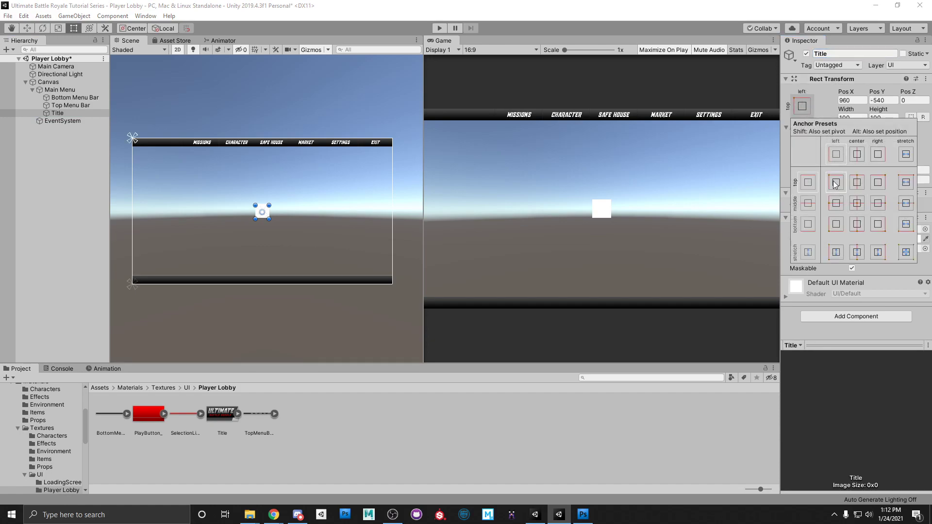
{"action": "left_click", "coordinate": [835, 183], "text": "alt"}
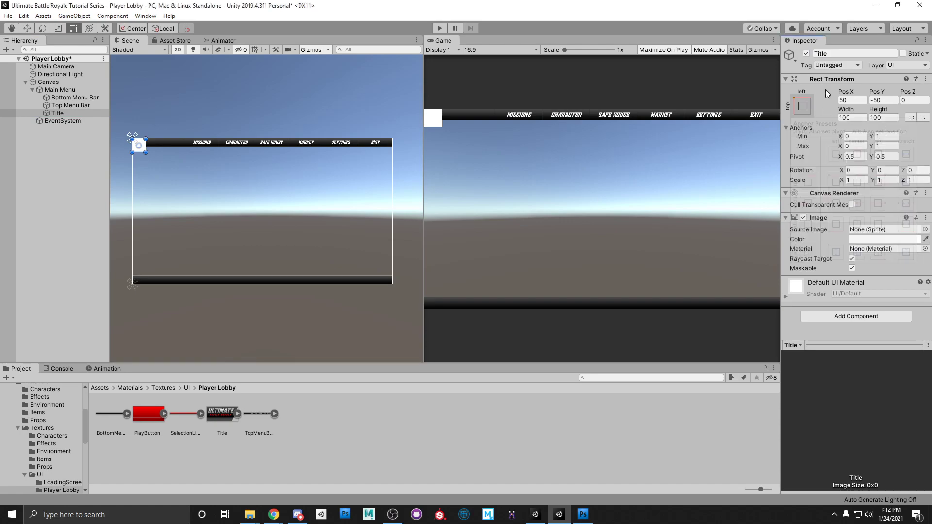
Set Title's Pos X to 185.5, Pos Y to -84, width to 370 and height to 168.
{"action": "left_click", "coordinate": [852, 100]}
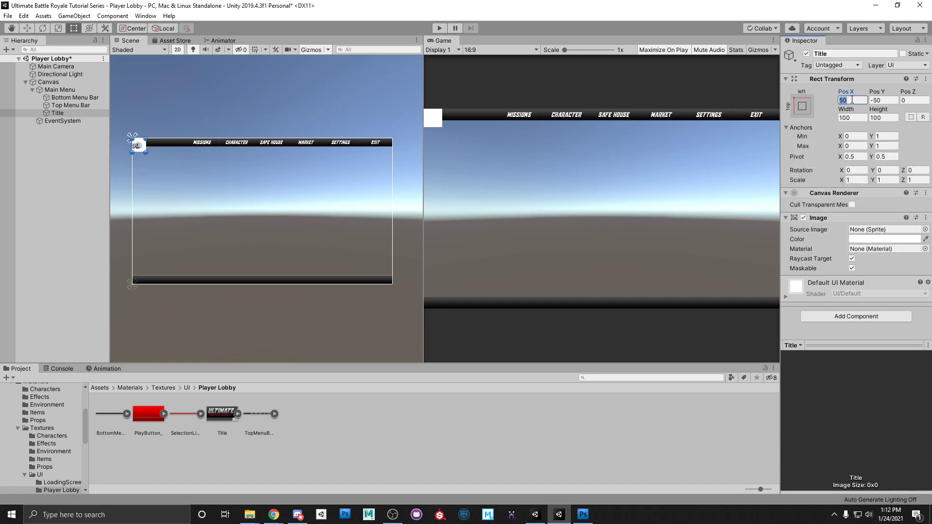
{"action": "type", "text": "185.5"}
{"action": "key", "text": "Tab"}
{"action": "type", "text": "-84"}
{"action": "key", "text": "Tab"}
{"action": "type", "text": "371"}
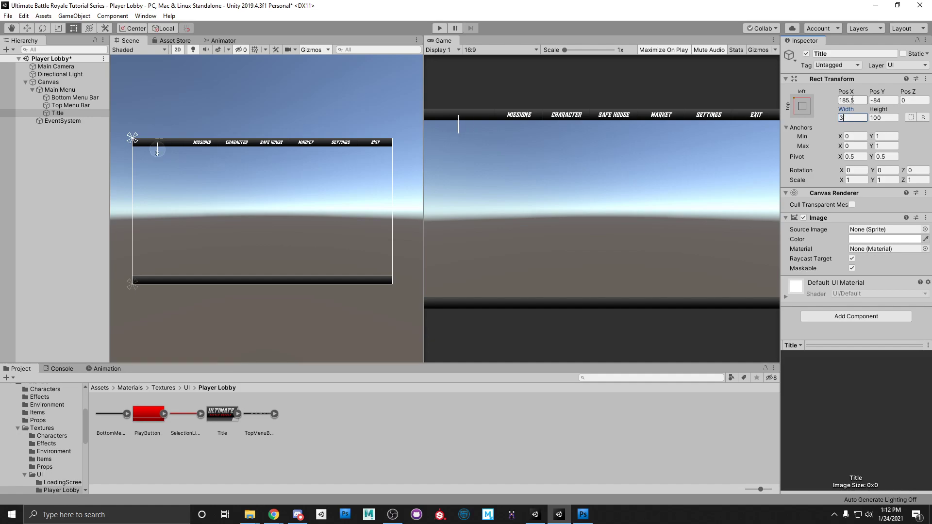
{"action": "key", "text": "BackSpace"}
{"action": "key", "text": "Tab"}
{"action": "type", "text": "168"}
{"action": "left_click", "coordinate": [844, 118]}
{"action": "type", "text": "370"}
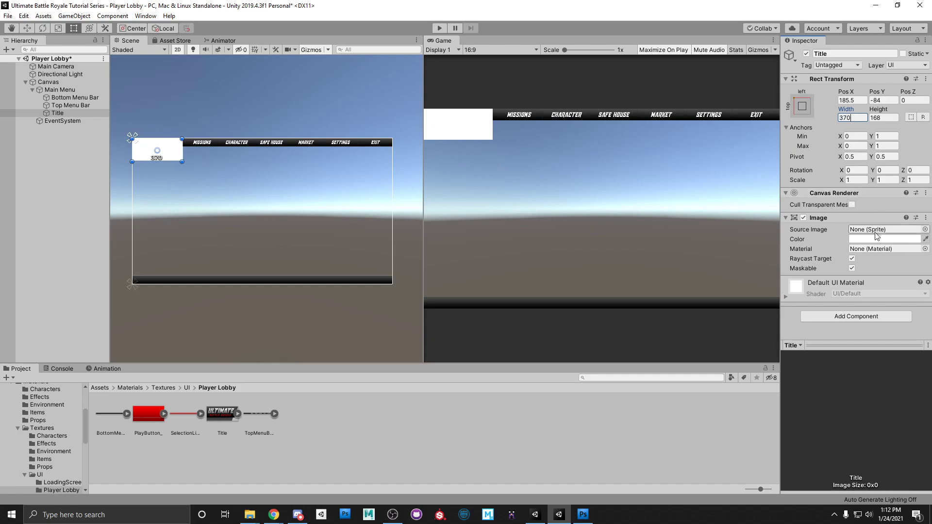
Assign the Title sprite as the source image of the Title object.
{"action": "left_click", "coordinate": [926, 229]}
{"action": "left_click", "coordinate": [391, 209]}
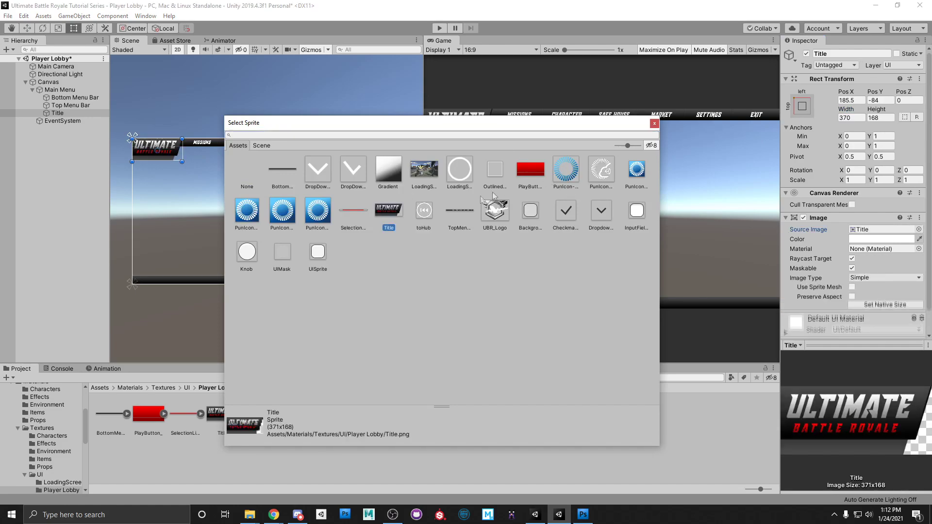
{"action": "left_click", "coordinate": [654, 123]}
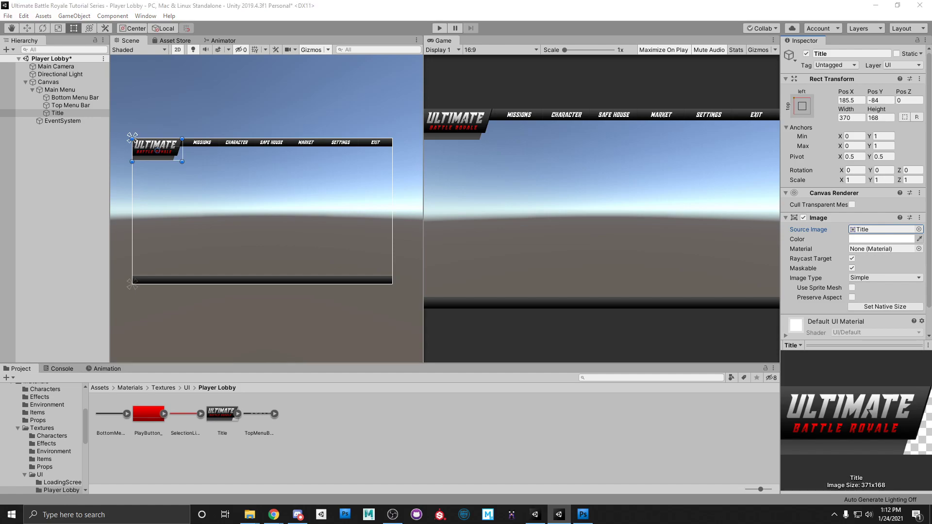
Create an empty child object under Top Menu Bar and rename it Menu Buttons.
{"action": "left_click", "coordinate": [66, 105]}
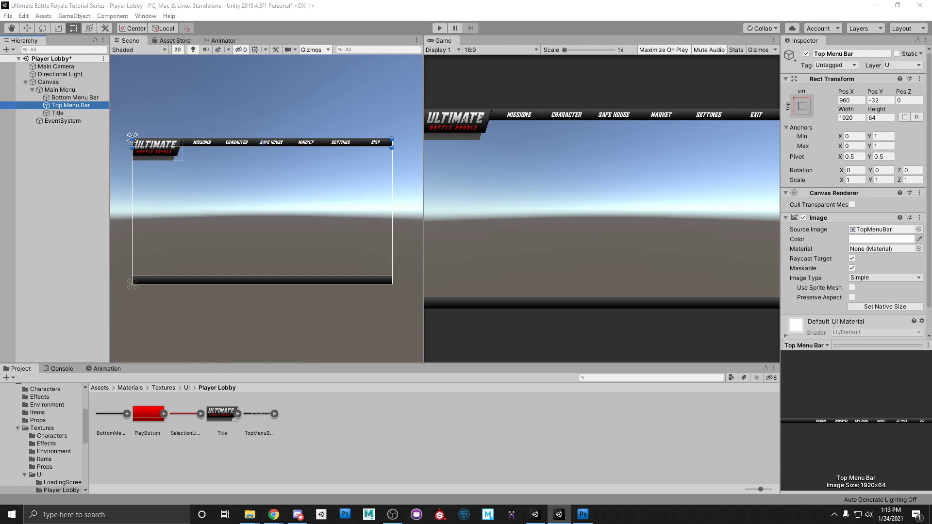
{"action": "right_click", "coordinate": [69, 103]}
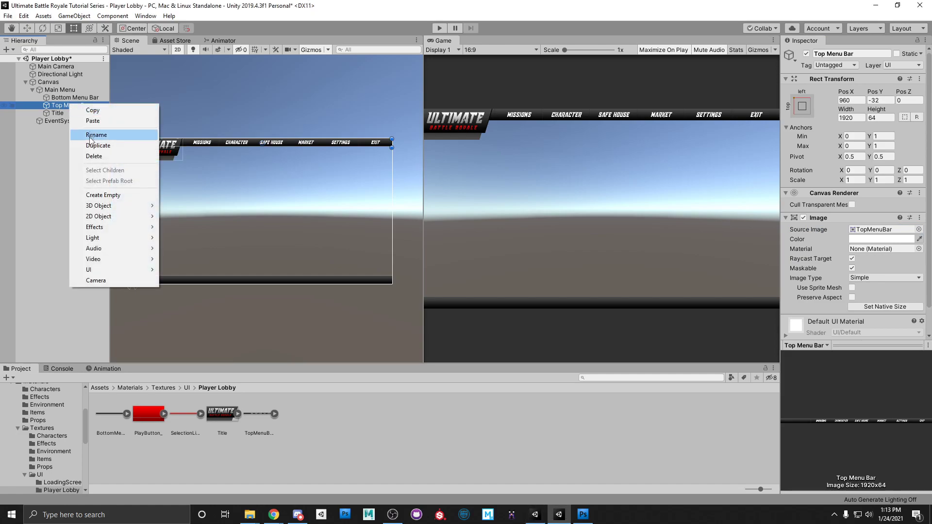
{"action": "left_click", "coordinate": [142, 197]}
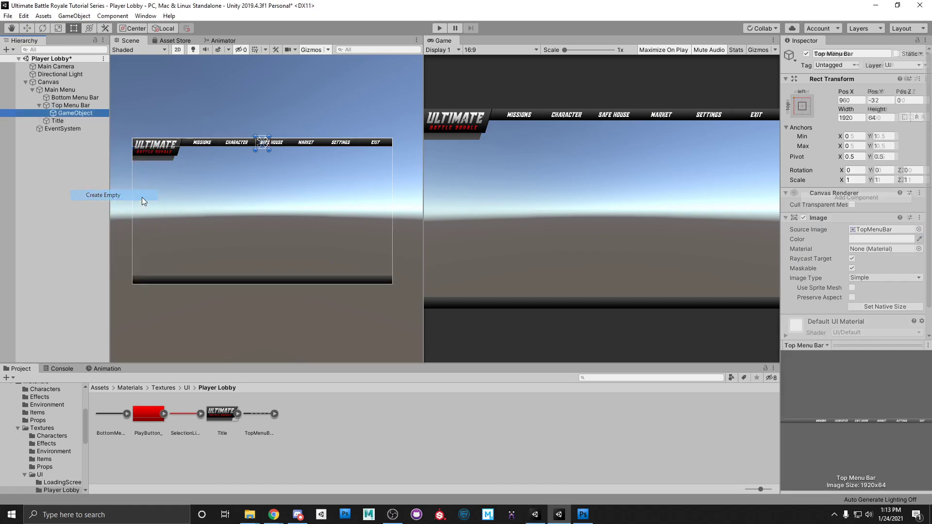
{"action": "left_click", "coordinate": [852, 54]}
{"action": "type", "text": "Menu"}
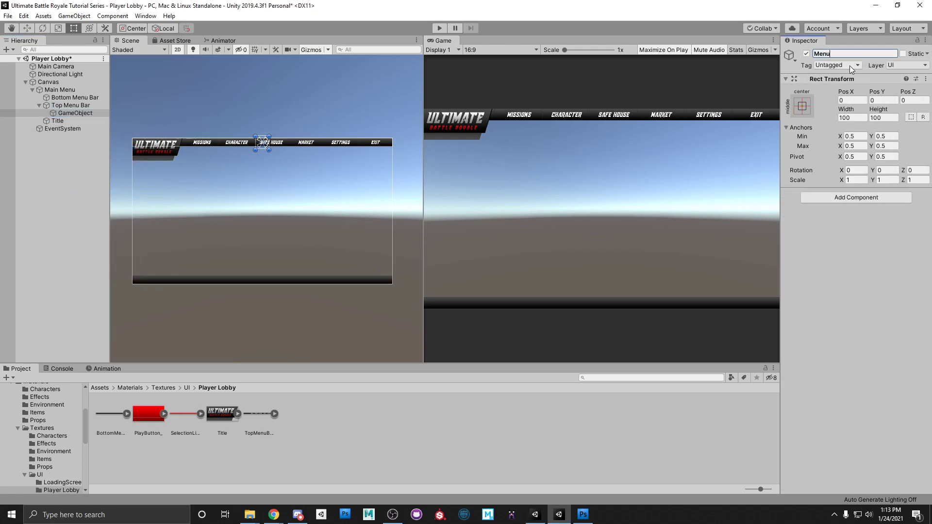
{"action": "type", "text": " Buttons"}
{"action": "key", "text": "Return"}
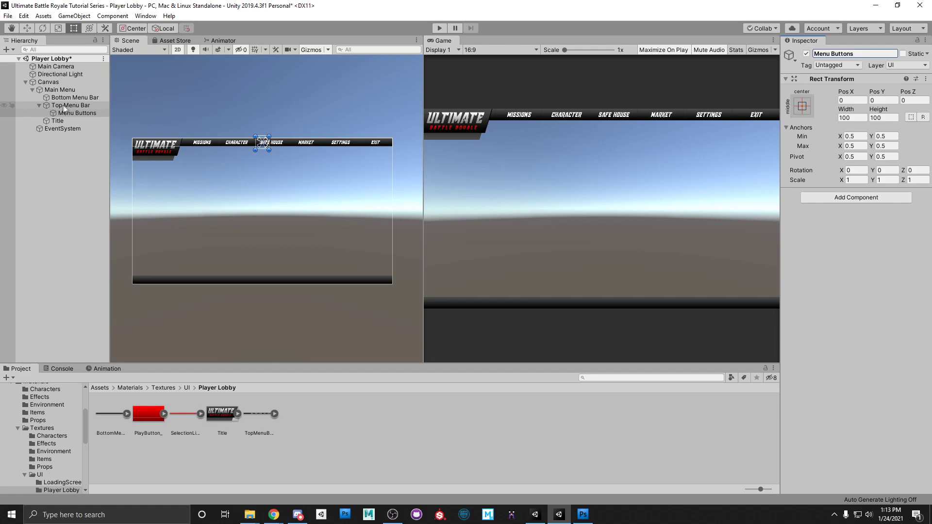
Apply the stretch-stretch anchor preset to Menu Buttons and also set its position so it fills Top Menu Bar.
{"action": "left_click", "coordinate": [802, 106]}
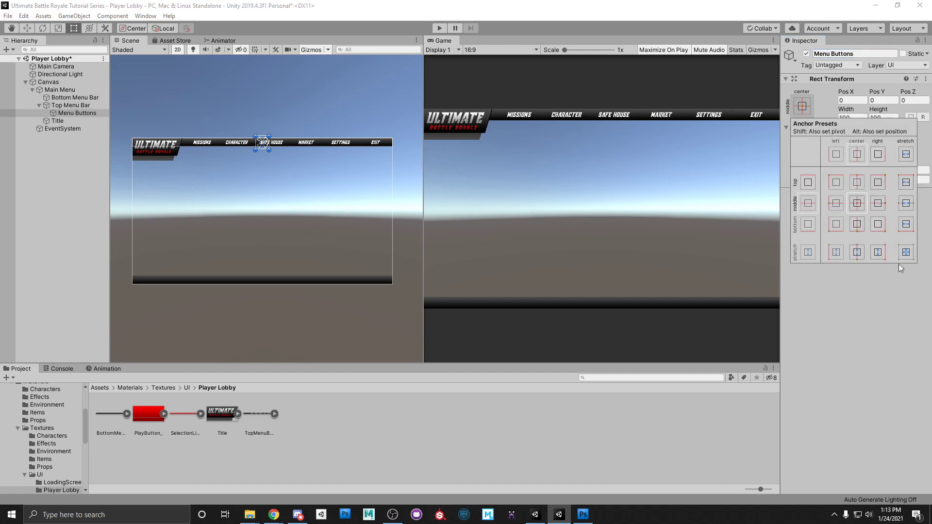
{"action": "left_click", "coordinate": [801, 108]}
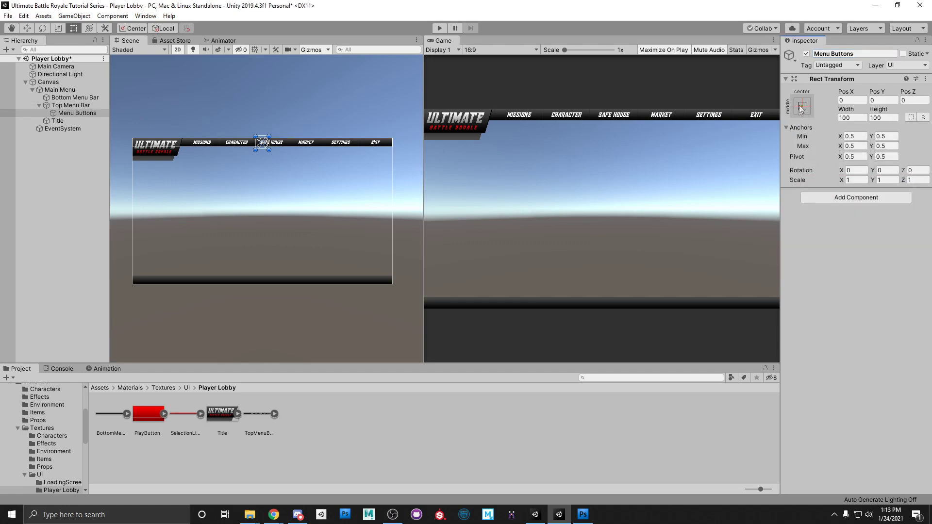
{"action": "left_click", "coordinate": [802, 107]}
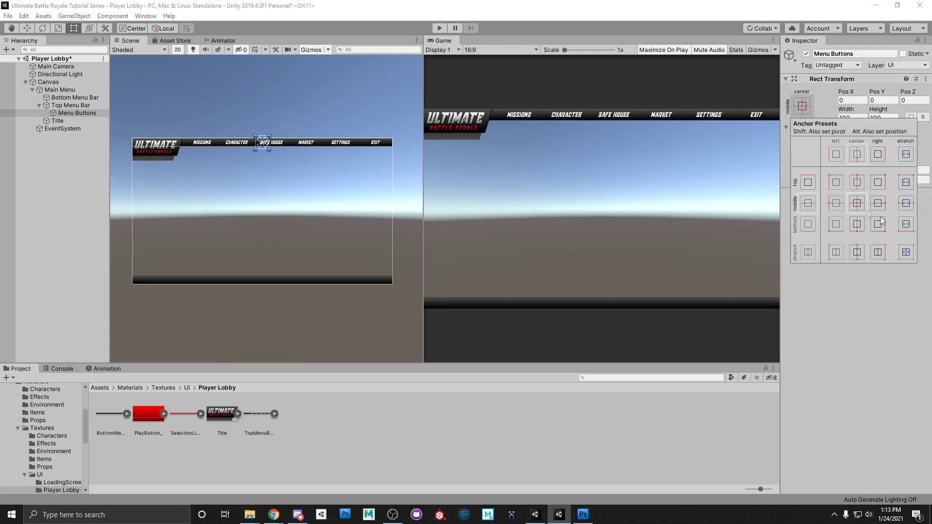
{"action": "left_click", "coordinate": [906, 252]}
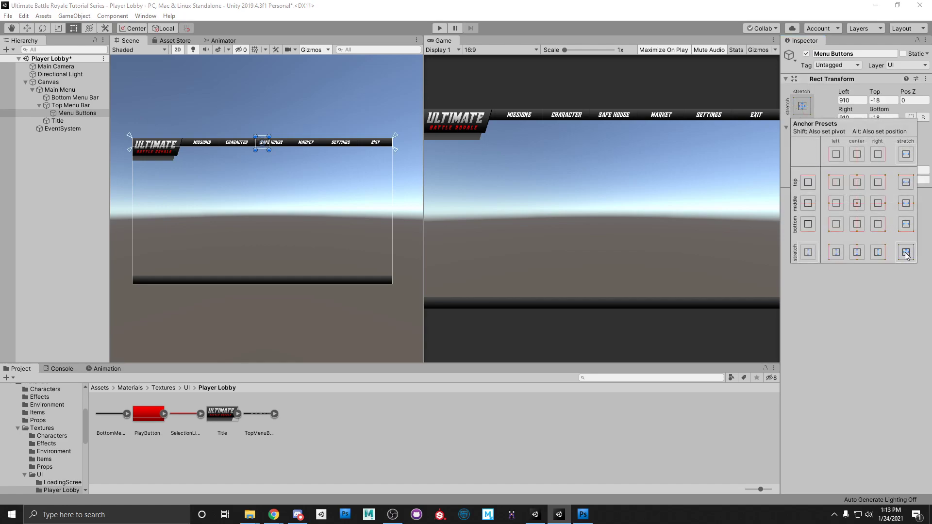
{"action": "left_click", "coordinate": [905, 252], "text": "alt"}
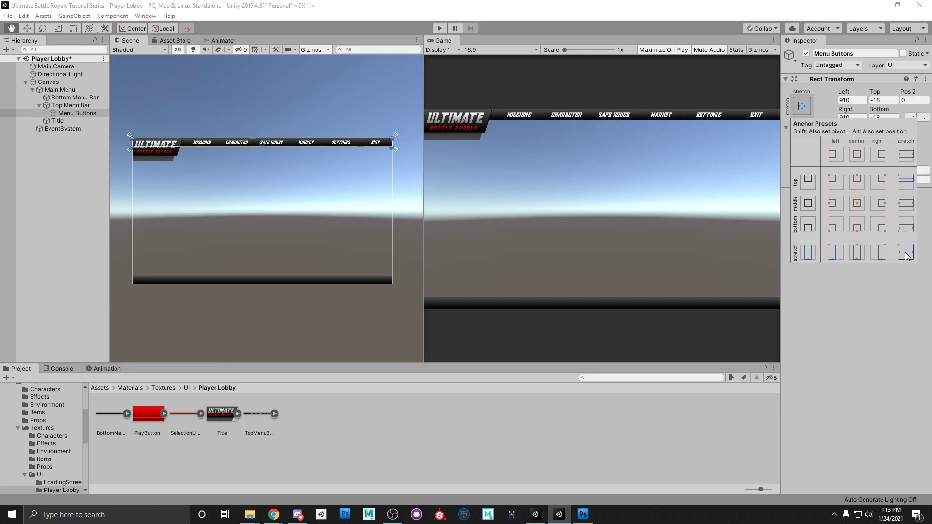
{"action": "left_click", "coordinate": [853, 293]}
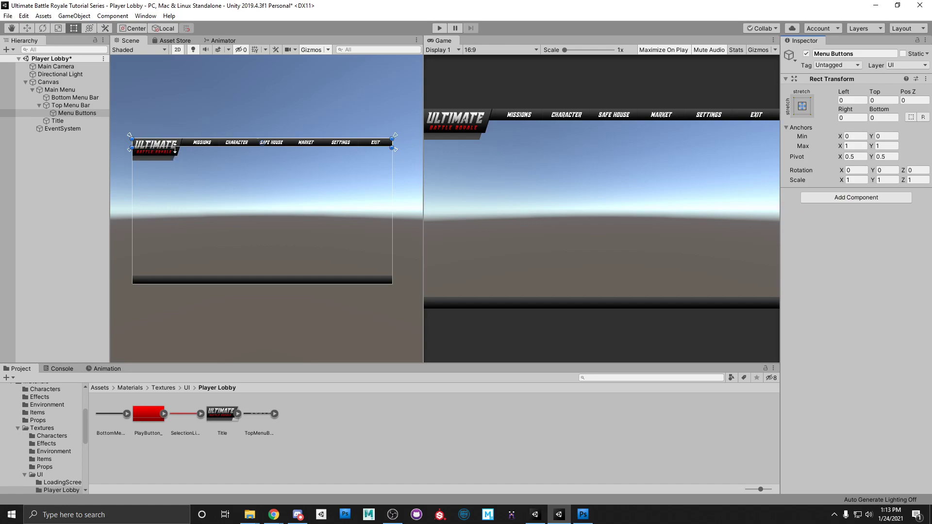
Add a UI Button as a child of Menu Buttons and rename it btn_Name.
{"action": "left_click", "coordinate": [71, 105]}
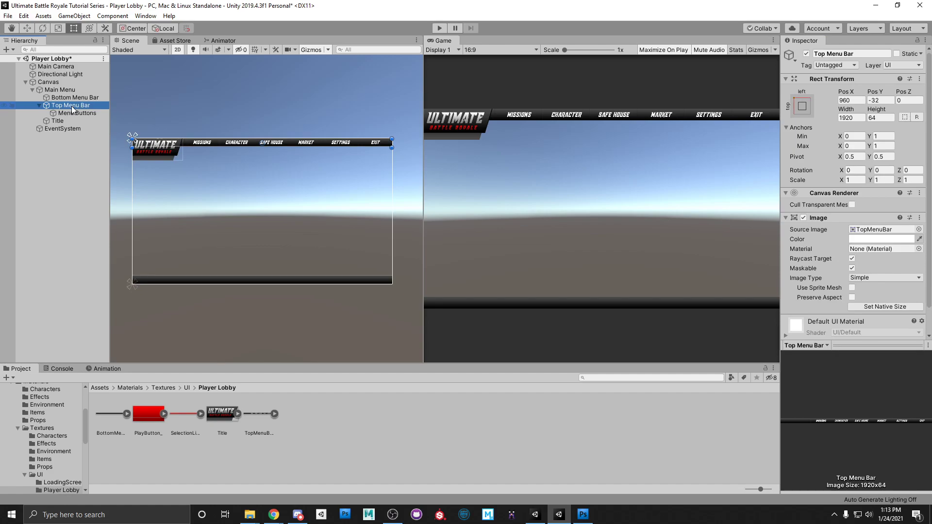
{"action": "left_click", "coordinate": [74, 111]}
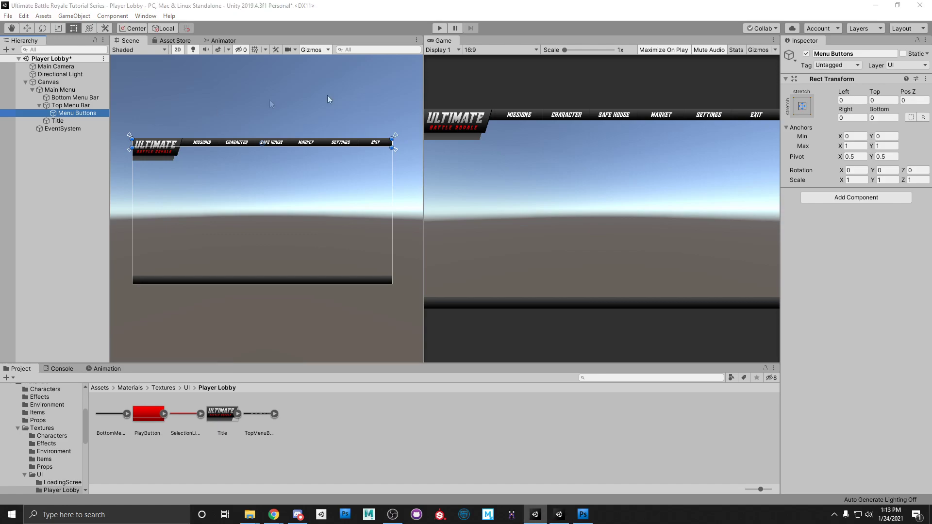
{"action": "right_click", "coordinate": [73, 112]}
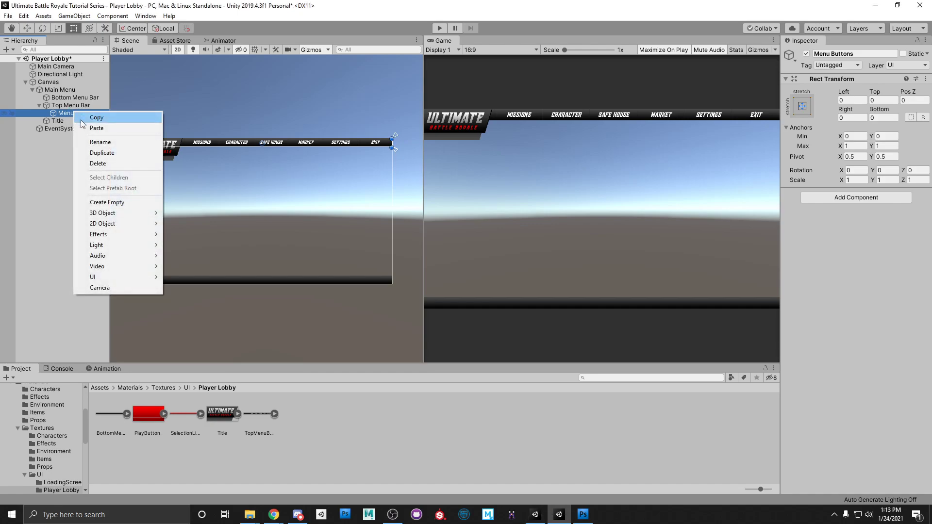
{"action": "mouse_move", "coordinate": [141, 271]}
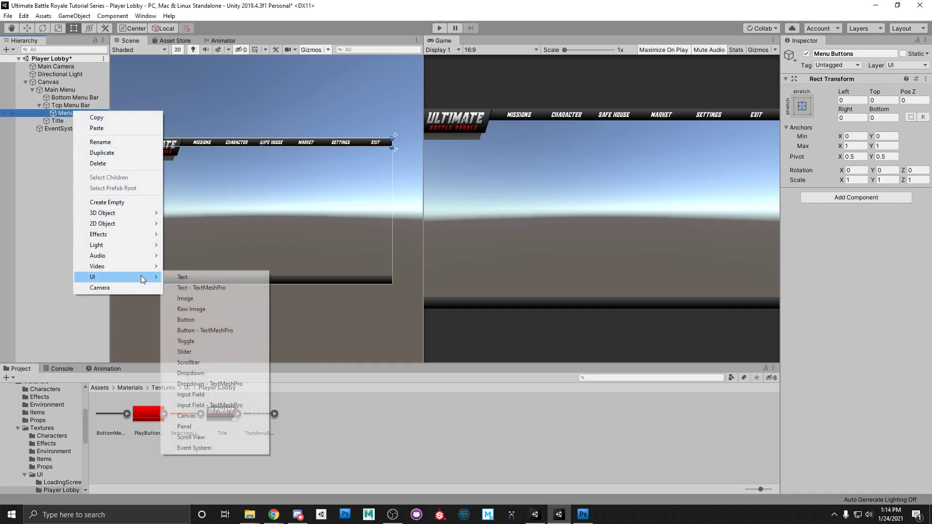
{"action": "left_click", "coordinate": [193, 321]}
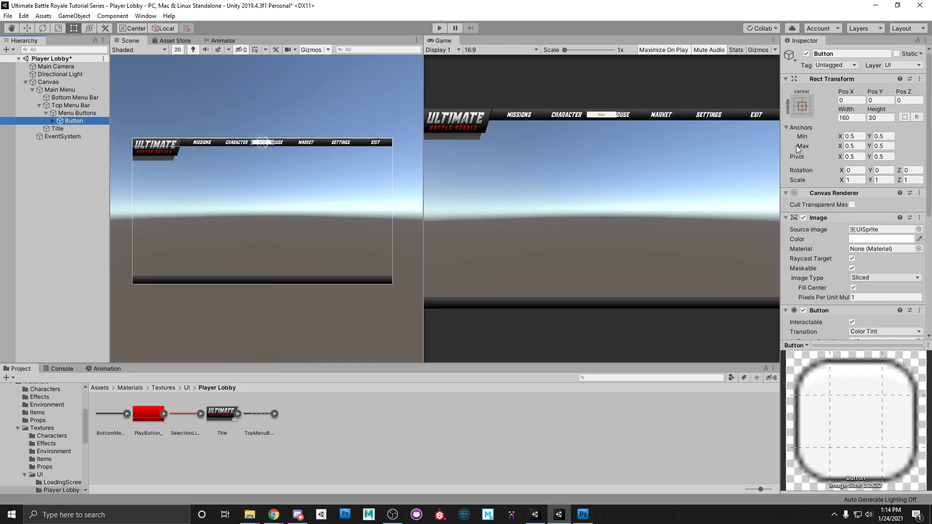
{"action": "left_click", "coordinate": [839, 52]}
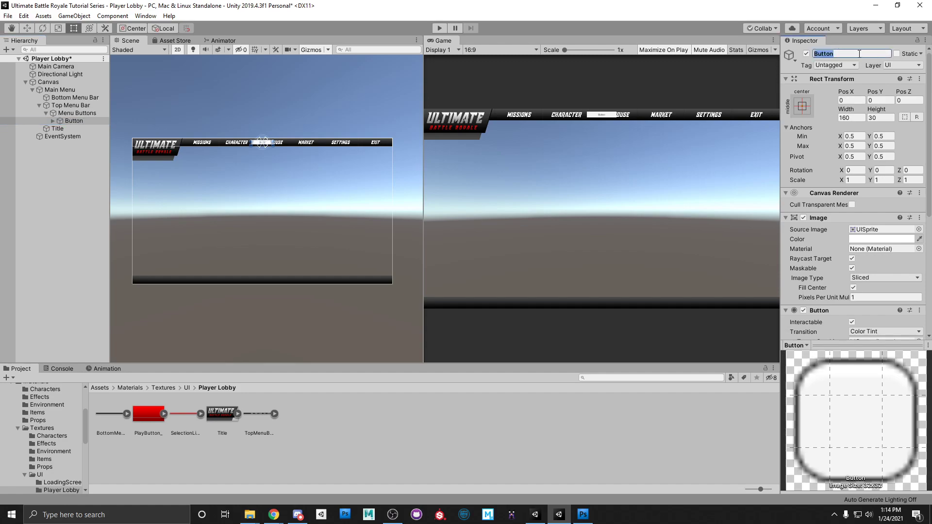
{"action": "type", "text": "btn_Name"}
{"action": "key", "text": "Return"}
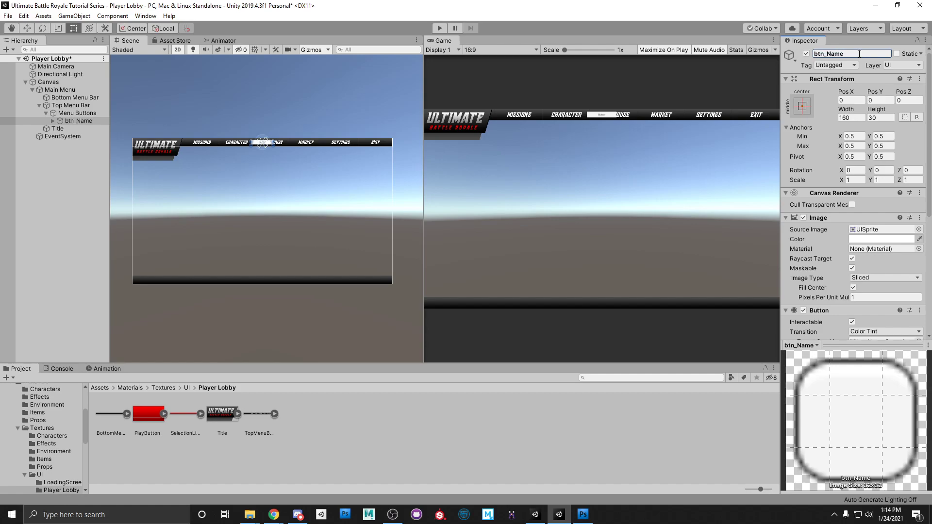
Set btn_Name's source image to None and make its image color fully transparent.
{"action": "left_click", "coordinate": [918, 230]}
{"action": "left_click", "coordinate": [245, 173]}
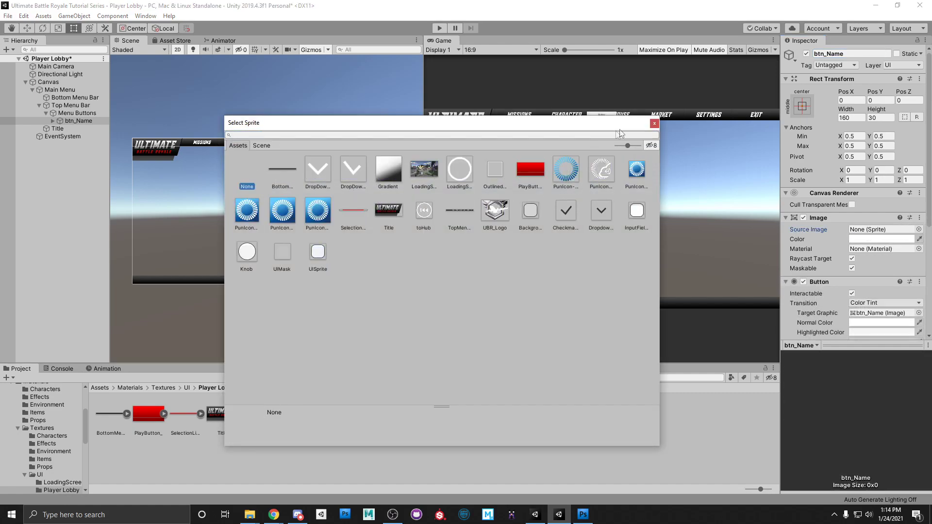
{"action": "left_click", "coordinate": [654, 123]}
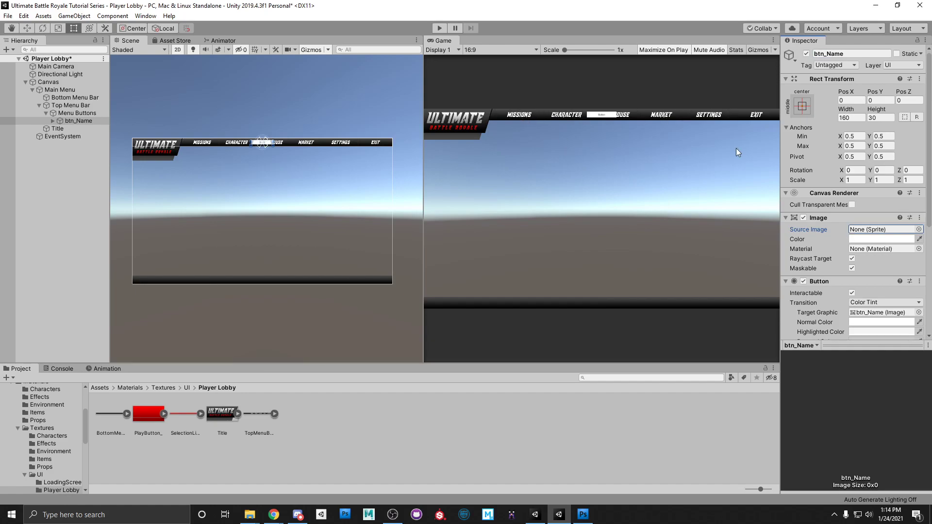
{"action": "left_click", "coordinate": [859, 238]}
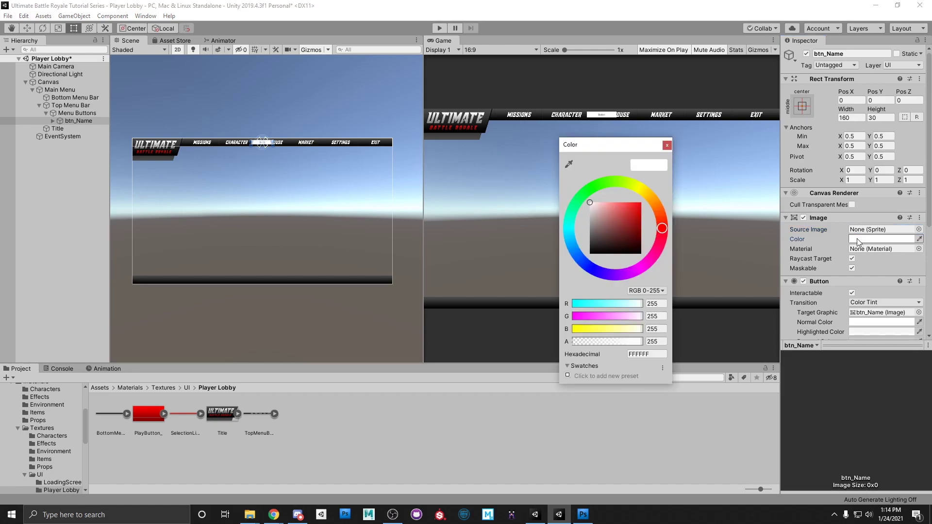
{"action": "left_click_drag", "start_coordinate": [628, 343], "coordinate": [573, 342]}
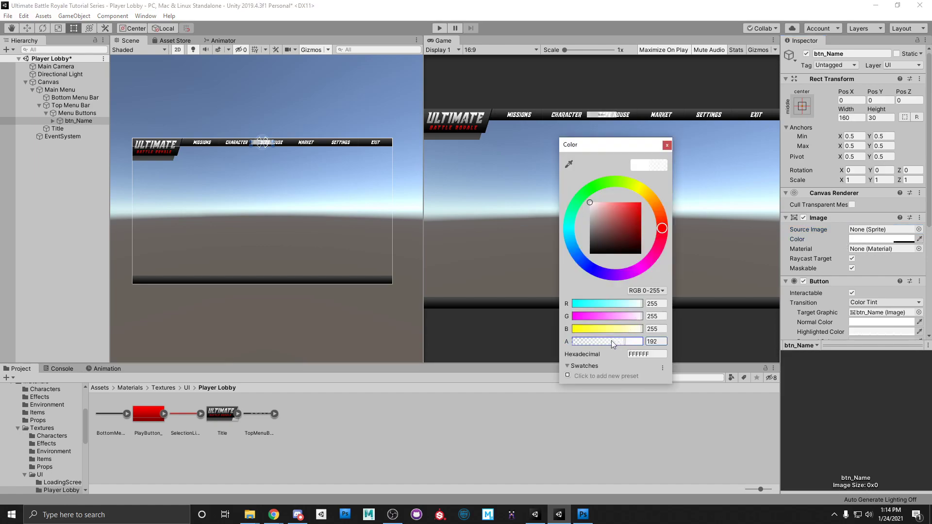
{"action": "left_click", "coordinate": [668, 145]}
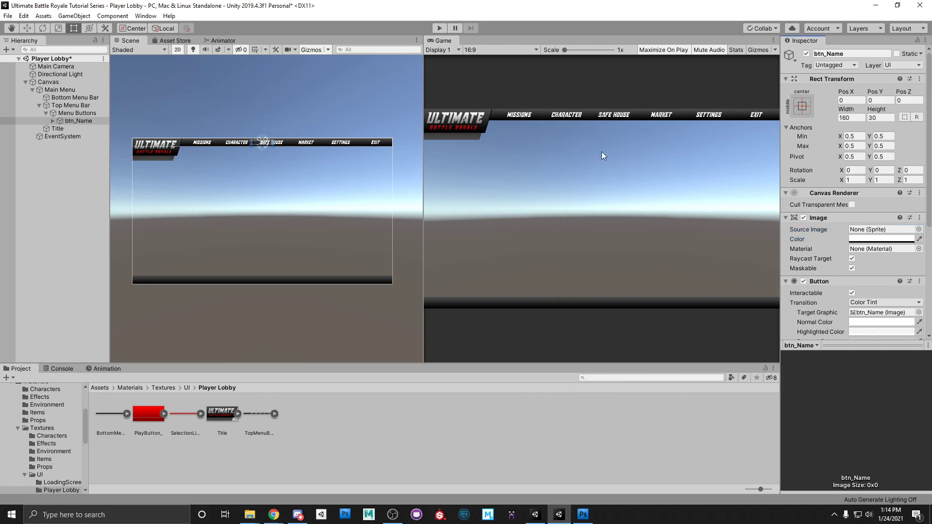
Set btn_Name's width to 256 and height to 64.
{"action": "left_click", "coordinate": [852, 118]}
{"action": "type", "text": "256"}
{"action": "key", "text": "Tab"}
{"action": "type", "text": "64"}
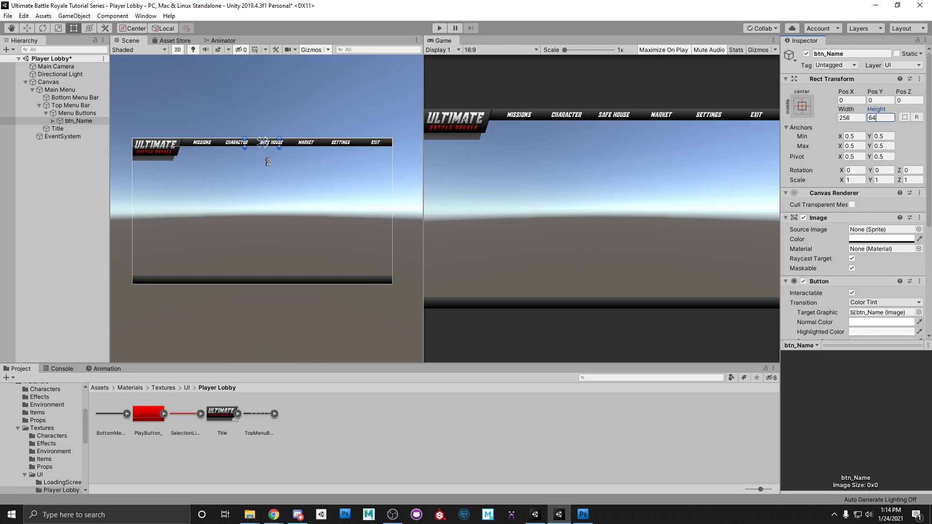
{"action": "scroll", "coordinate": [855, 254], "scroll_direction": "down", "scroll_amount": 5}
{"action": "scroll", "coordinate": [855, 253], "scroll_direction": "up", "scroll_amount": 5}
Delete the Text child of btn_Name and reselect the button.
{"action": "left_click", "coordinate": [71, 114]}
{"action": "left_click", "coordinate": [75, 121]}
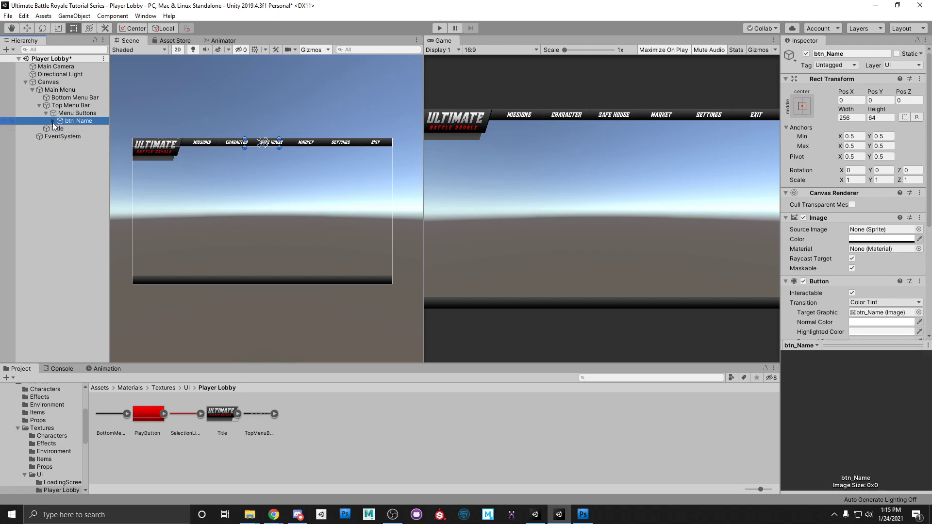
{"action": "left_click", "coordinate": [52, 121]}
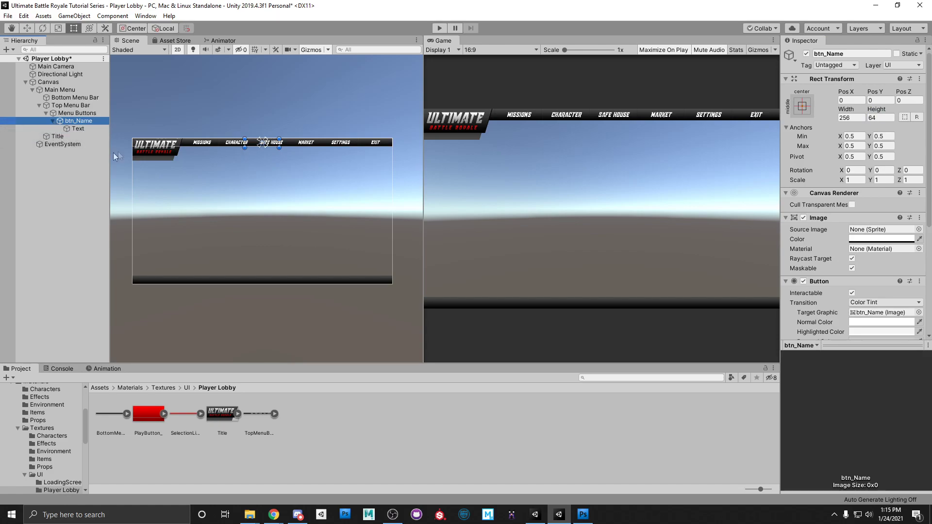
{"action": "left_click", "coordinate": [80, 128]}
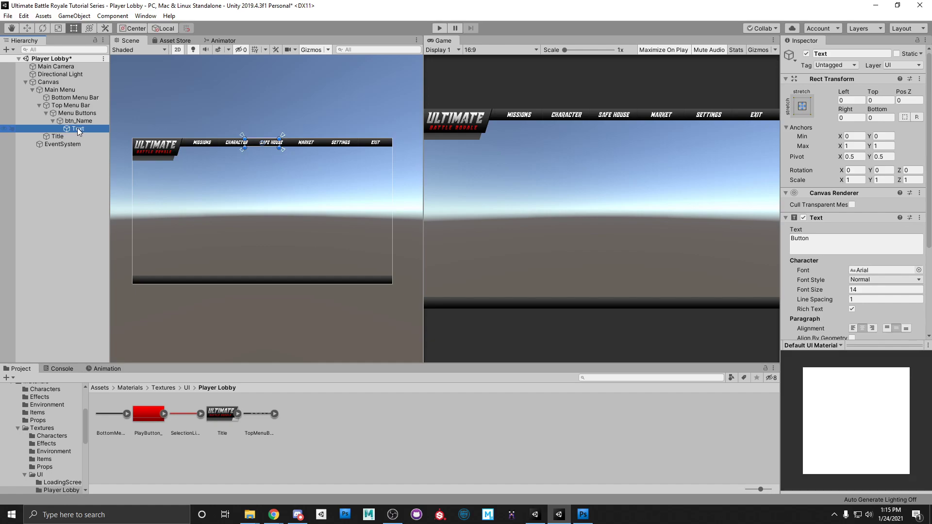
{"action": "key", "text": "Delete"}
{"action": "left_click", "coordinate": [76, 121]}
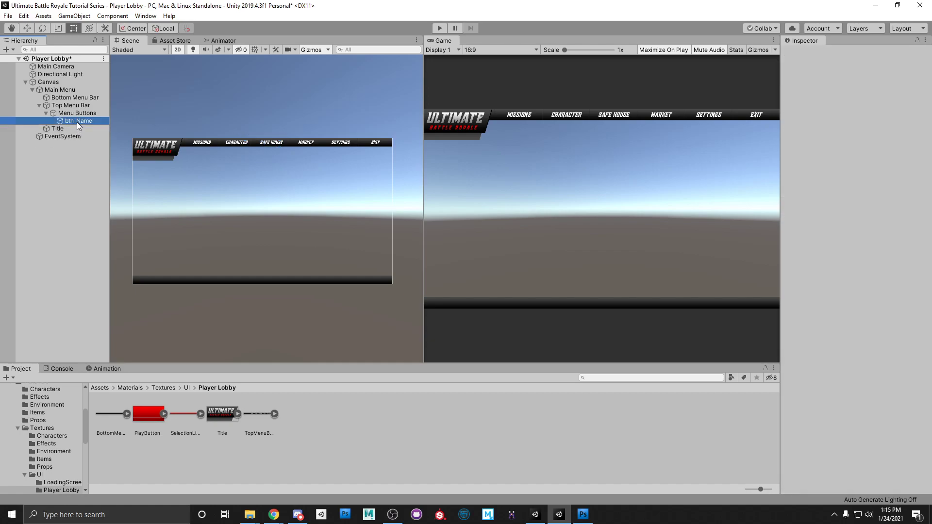
Duplicate btn_Name five times within Menu Buttons so that there is one button per menu label.
{"action": "left_click", "coordinate": [86, 113]}
{"action": "left_click", "coordinate": [85, 119]}
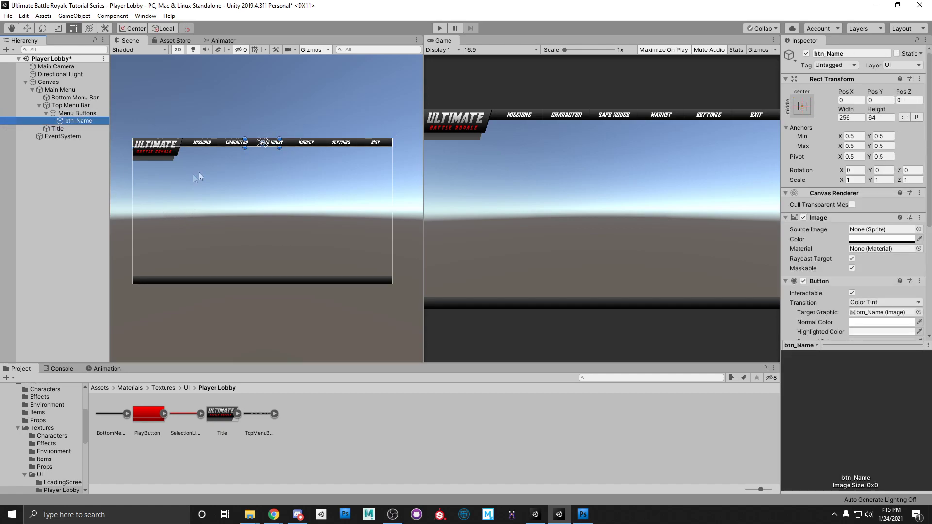
{"action": "key", "text": "ctrl+d"}
{"action": "key", "text": "ctrl+d"}
{"action": "key", "text": "ctrl+d"}
{"action": "key", "text": "ctrl+d"}
{"action": "key", "text": "ctrl+d"}
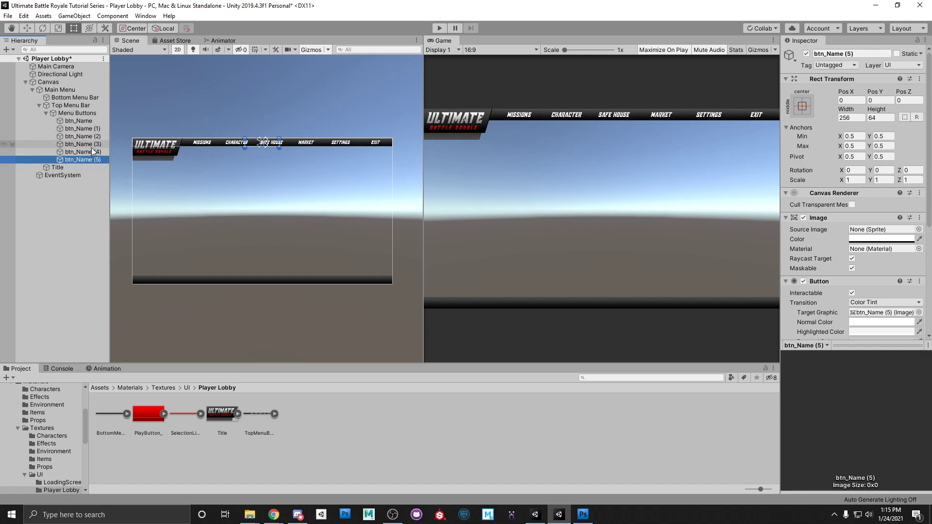
Rename the original btn_Name button as btn_Missions.
{"action": "left_click", "coordinate": [80, 121]}
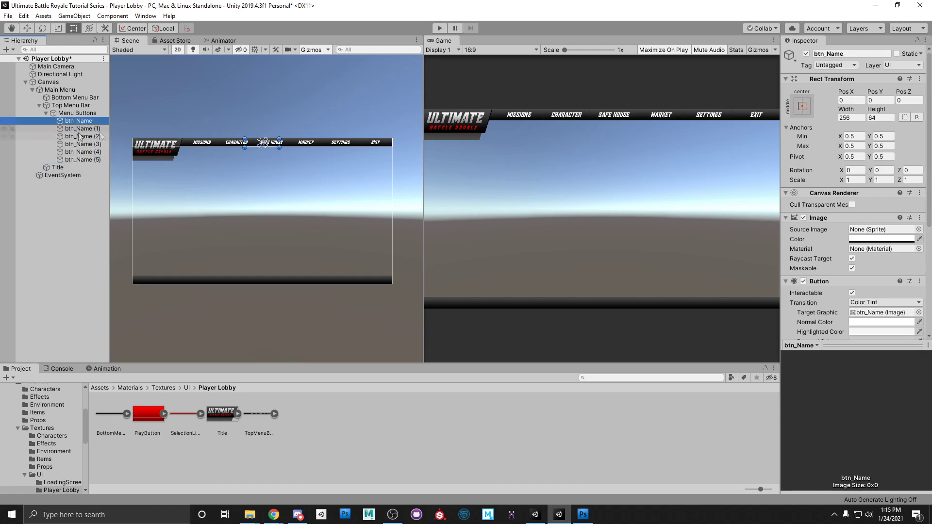
{"action": "left_click", "coordinate": [863, 54]}
{"action": "key", "text": "BackSpace"}
{"action": "key", "text": "BackSpace"}
{"action": "key", "text": "BackSpace"}
{"action": "key", "text": "BackSpace"}
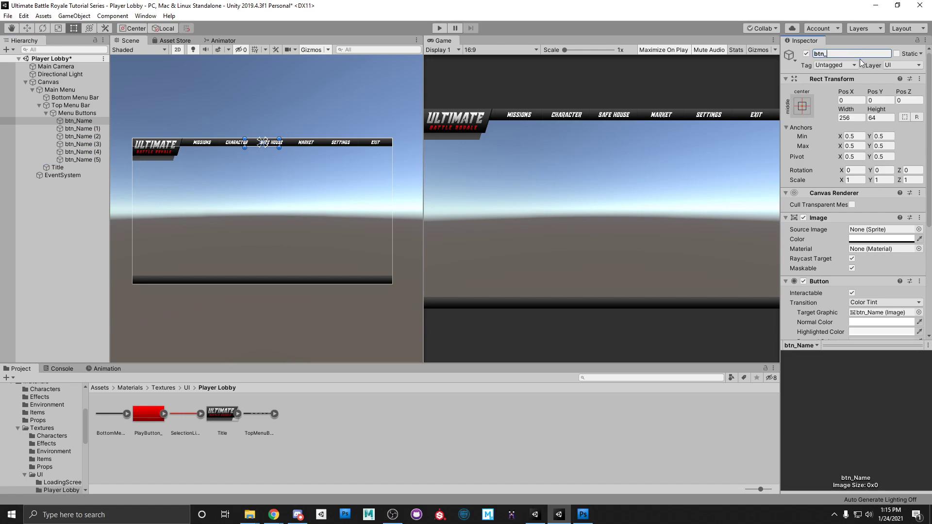
{"action": "type", "text": "Missions"}
{"action": "key", "text": "Return"}
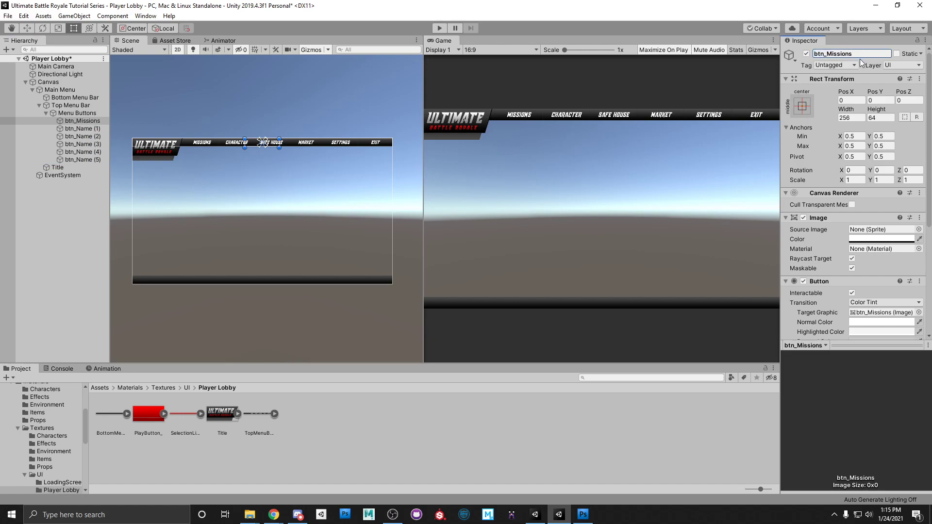
Set btn_Missions' Pos X to -450 and check its outline against the Missions label.
{"action": "left_click", "coordinate": [848, 100]}
{"action": "type", "text": "-450"}
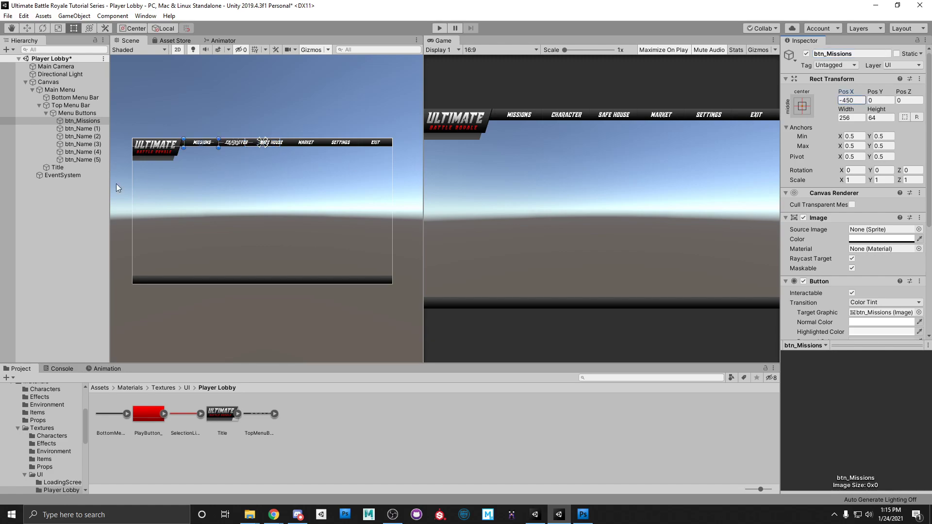
{"action": "scroll", "coordinate": [193, 149], "scroll_direction": "up", "scroll_amount": 3}
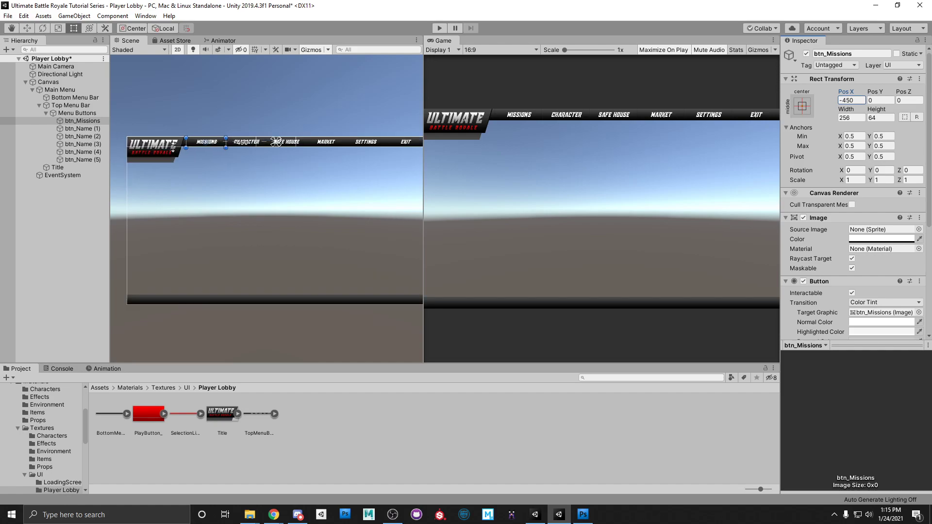
{"action": "scroll", "coordinate": [189, 152], "scroll_direction": "up", "scroll_amount": 5}
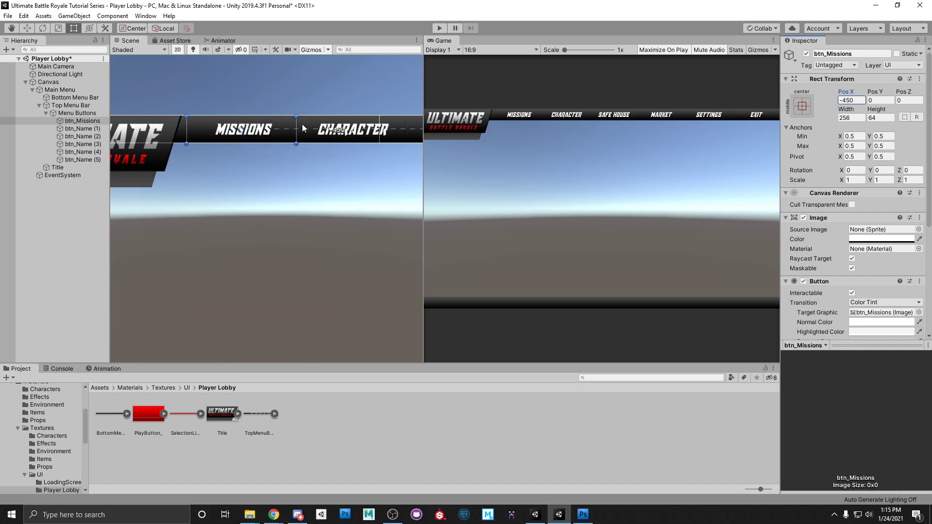
{"action": "scroll", "coordinate": [318, 173], "scroll_direction": "down", "scroll_amount": 1}
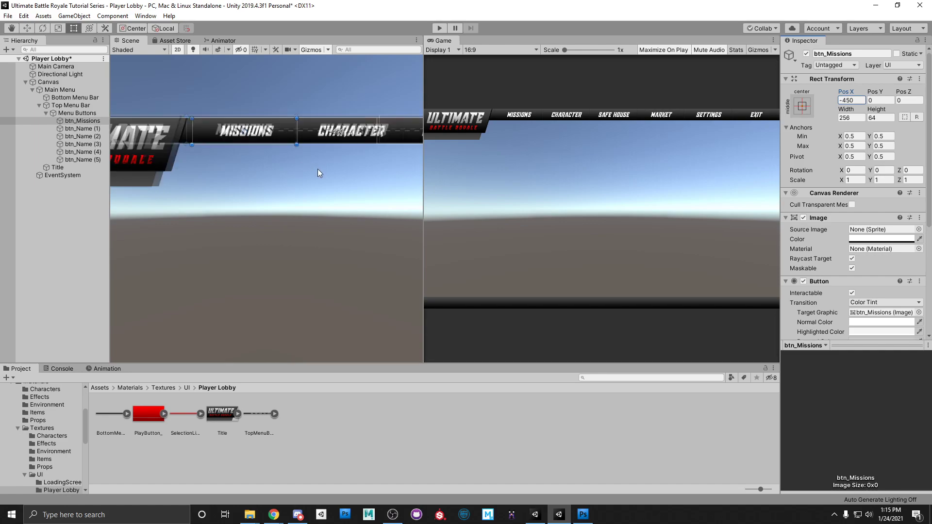
{"action": "scroll", "coordinate": [317, 169], "scroll_direction": "down", "scroll_amount": 4}
{"action": "middle_click_drag", "start_coordinate": [366, 199], "coordinate": [283, 200]}
Rename btn_Name (1) as btn_Character and set its Pos X to -194.
{"action": "left_click", "coordinate": [88, 129]}
{"action": "left_click", "coordinate": [840, 53]}
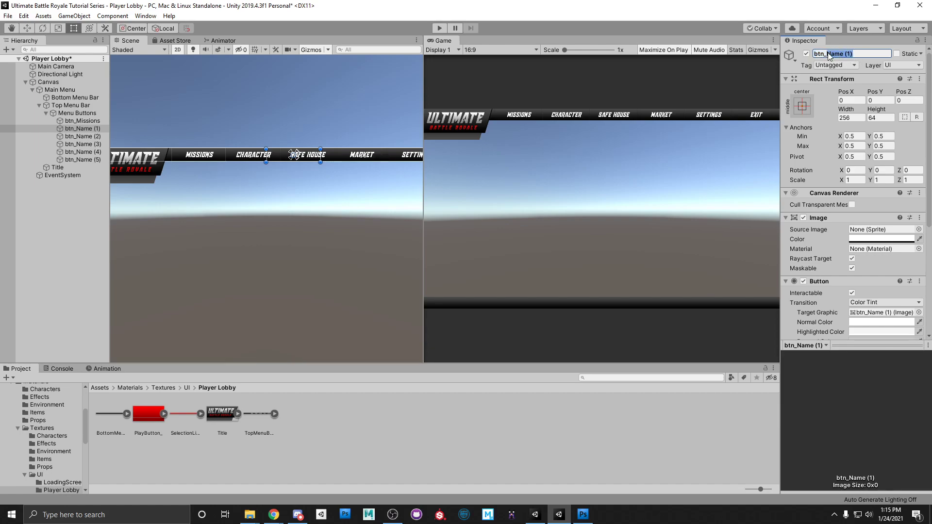
{"action": "type", "text": "Character"}
{"action": "key", "text": "Return"}
{"action": "left_click", "coordinate": [849, 100]}
{"action": "key", "text": "alt+Tab"}
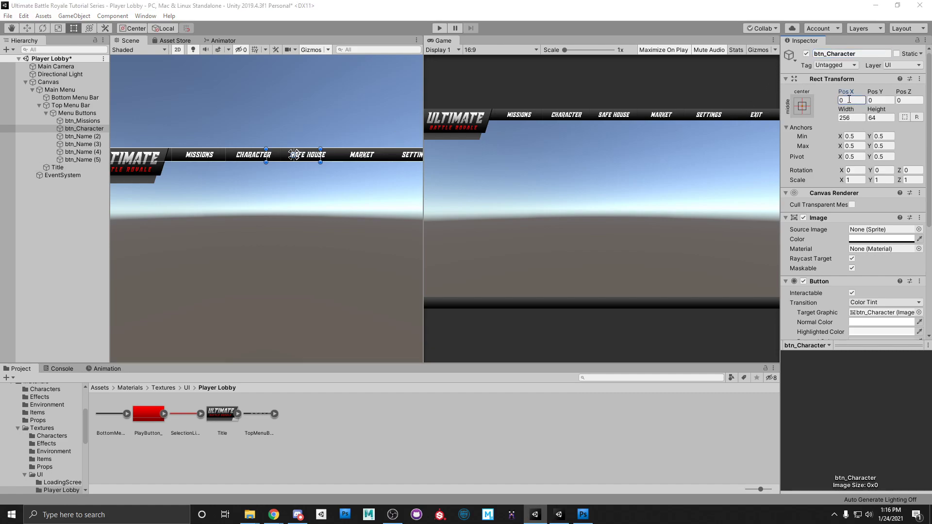
{"action": "left_click", "coordinate": [849, 101]}
{"action": "type", "text": "-194"}
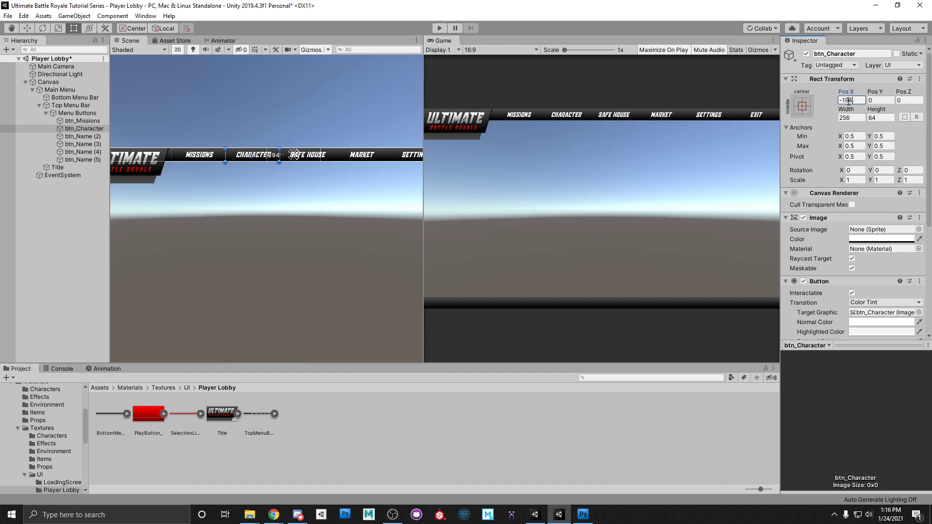
Rename btn_Name (2) as btn_SafeHouse and set its Pos X to 62.
{"action": "left_click", "coordinate": [81, 136]}
{"action": "key", "text": "alt+Tab"}
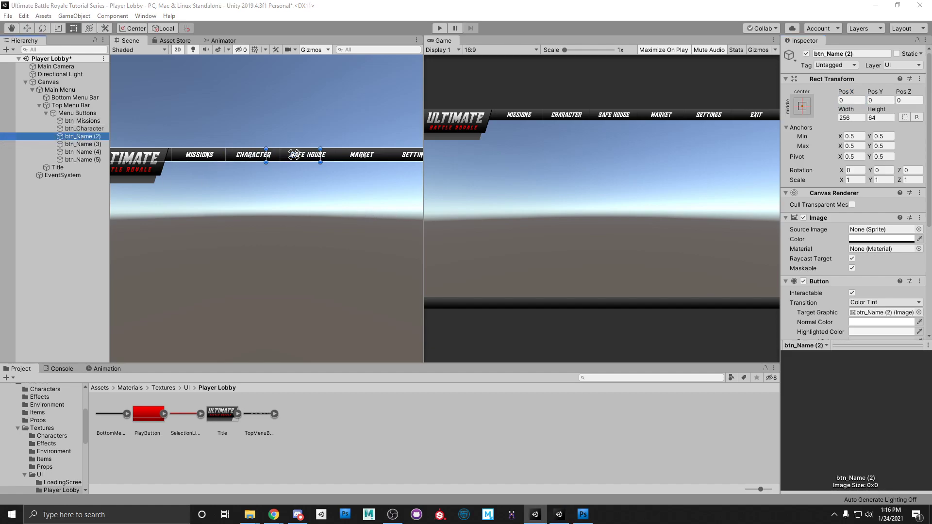
{"action": "left_click", "coordinate": [845, 53]}
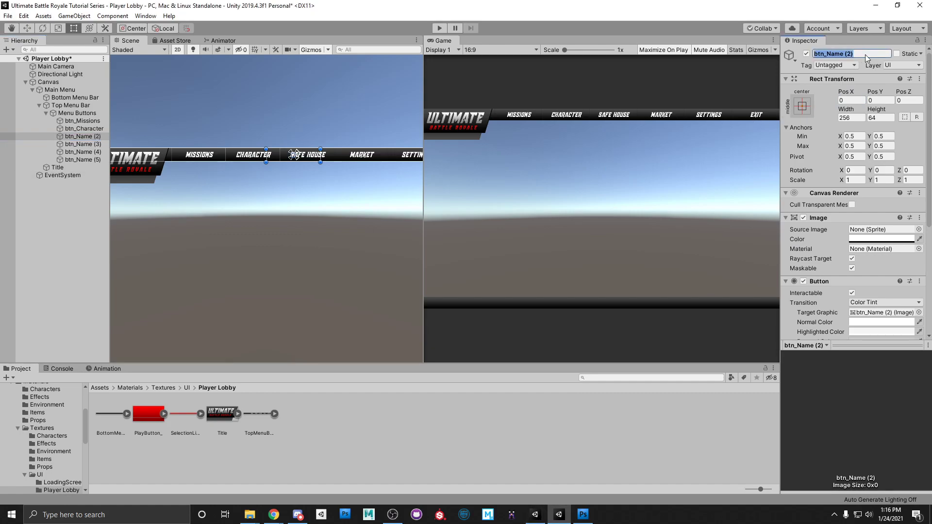
{"action": "type", "text": "btn_SafeHouse"}
{"action": "key", "text": "Return"}
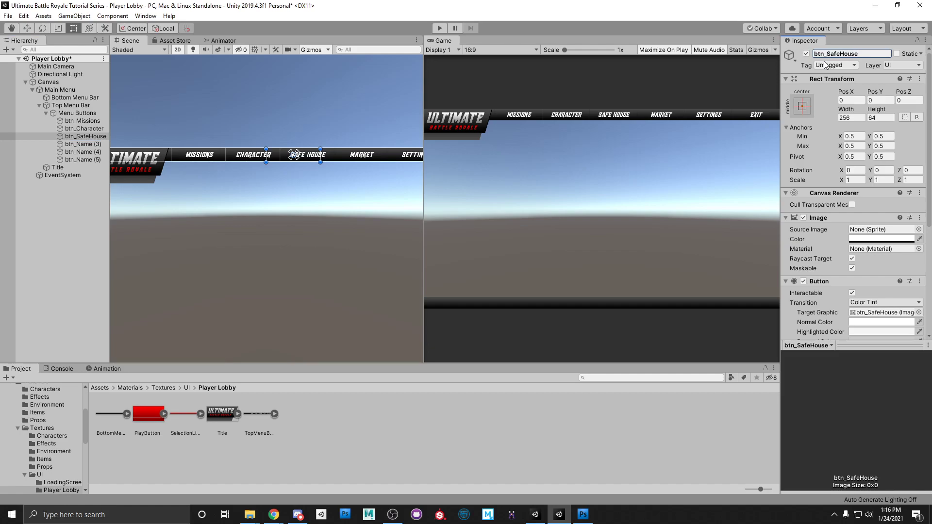
{"action": "left_click", "coordinate": [857, 100]}
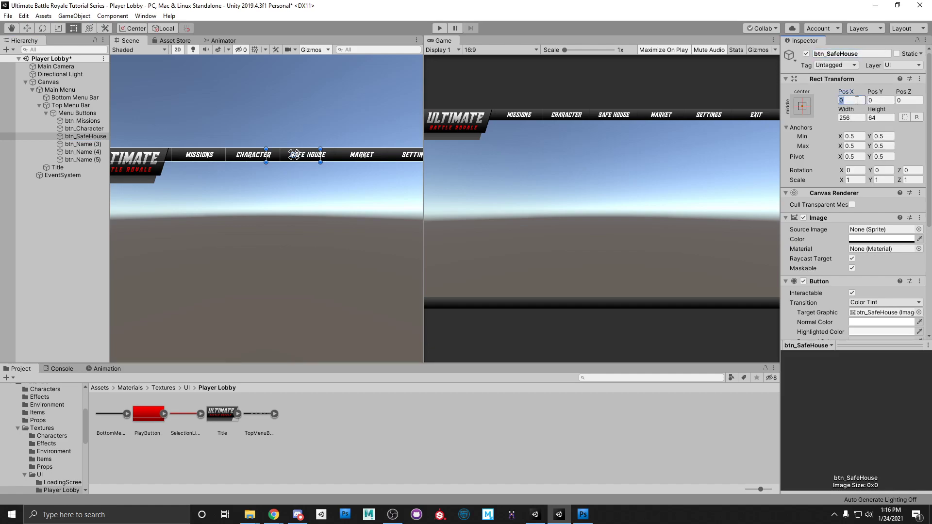
{"action": "type", "text": "62"}
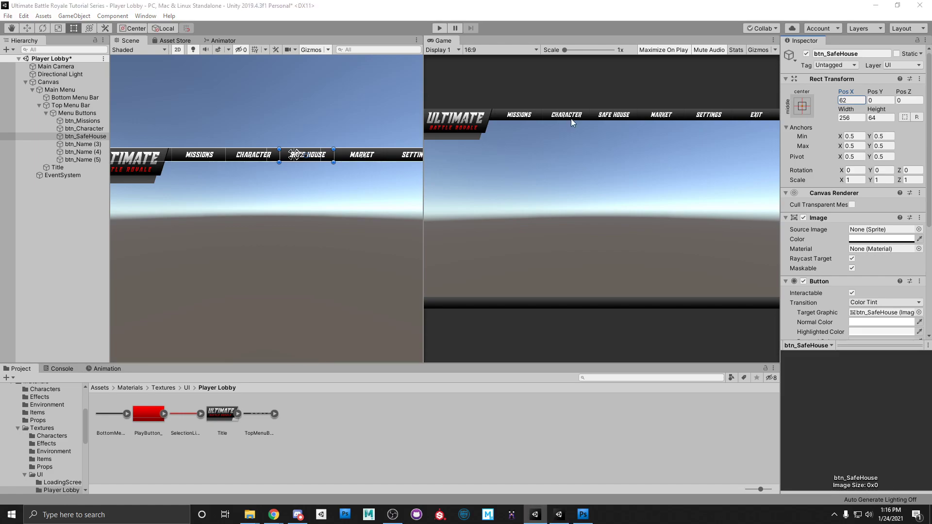
Rename btn_Name (3) as btn_Market and set its Pos X to 318.
{"action": "left_click", "coordinate": [88, 144]}
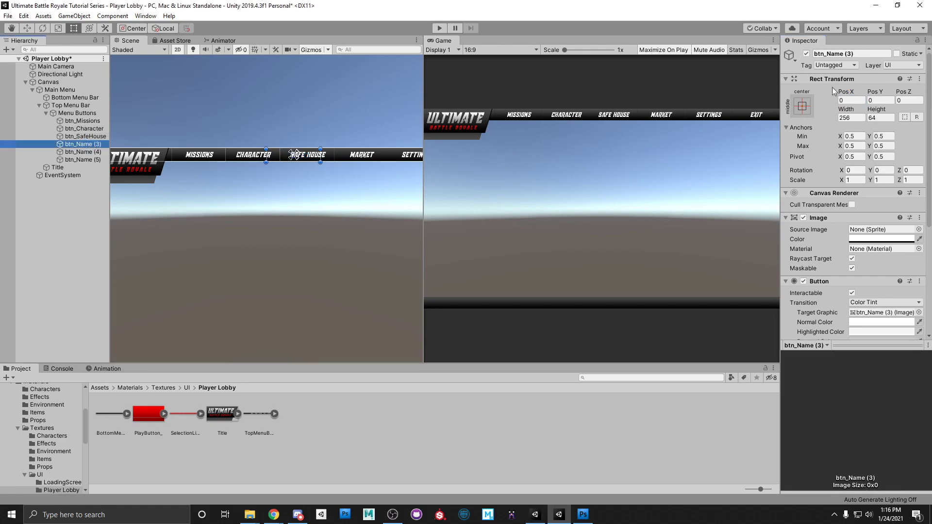
{"action": "left_click", "coordinate": [868, 53]}
{"action": "left_click", "coordinate": [868, 53]}
{"action": "left_click_drag", "start_coordinate": [867, 53], "coordinate": [826, 57]}
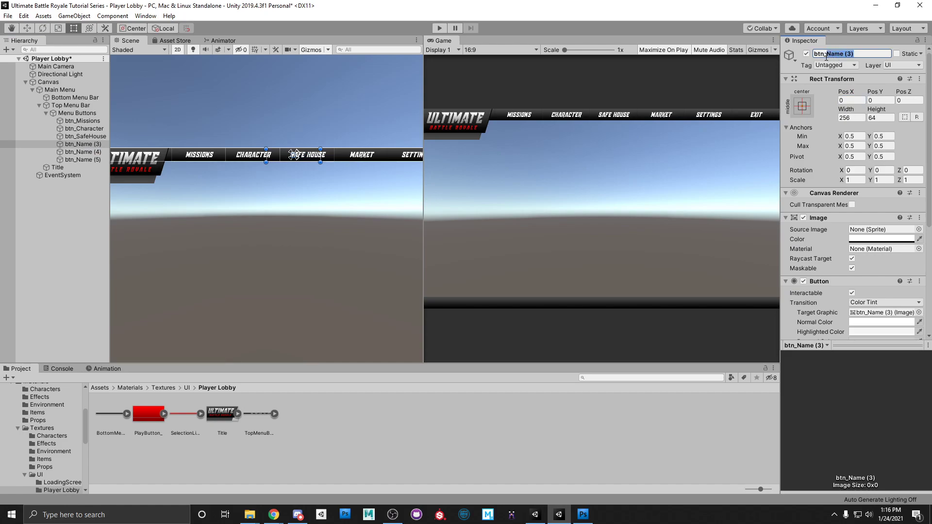
{"action": "type", "text": "Market"}
{"action": "key", "text": "Return"}
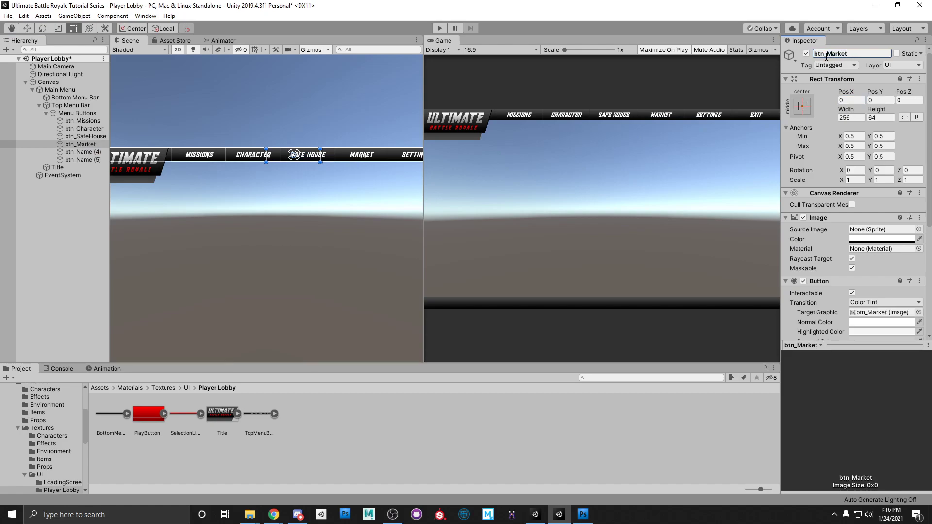
{"action": "left_click", "coordinate": [851, 100]}
{"action": "type", "text": "318"}
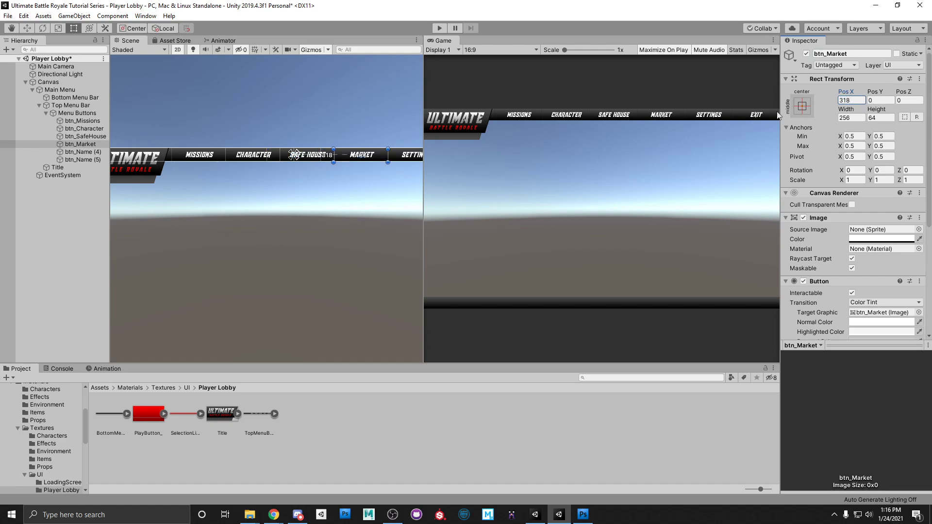
Rename btn_Name (4) as btn_Settings and set its Pos X to 574.
{"action": "left_click", "coordinate": [79, 136]}
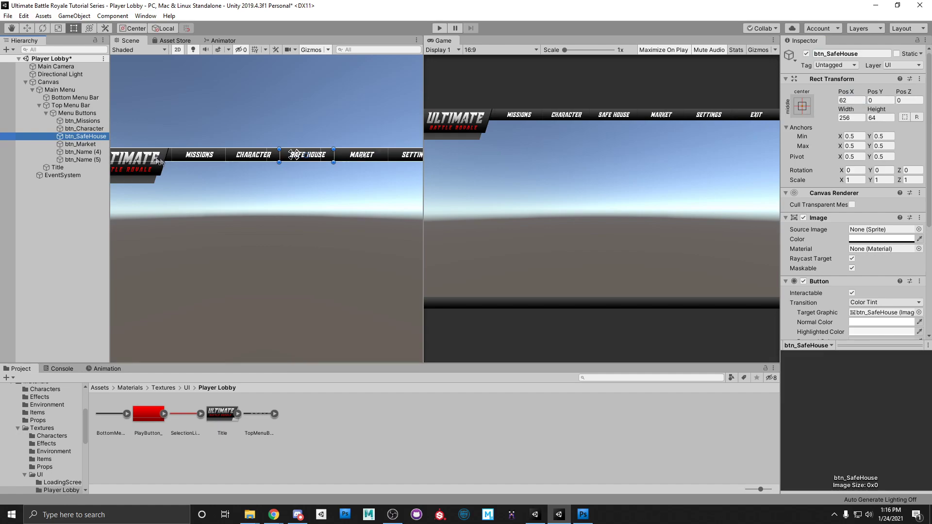
{"action": "left_click", "coordinate": [77, 145]}
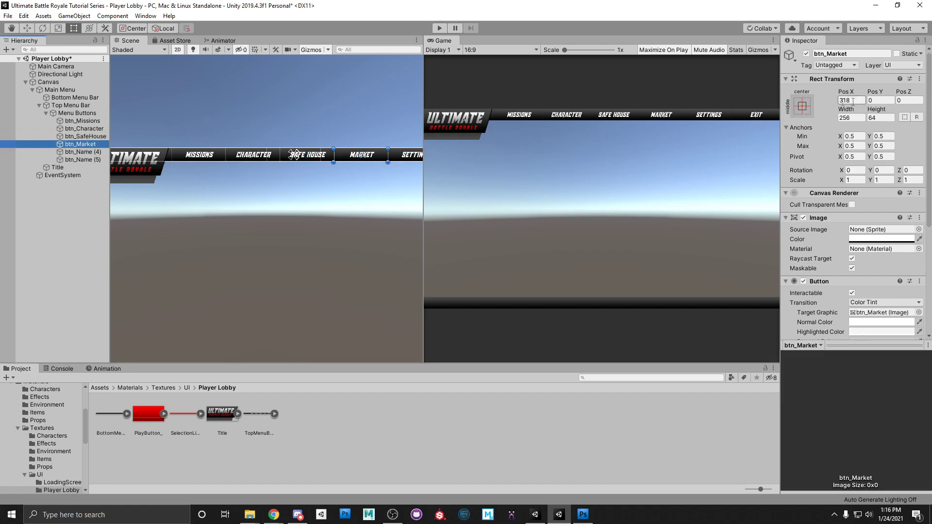
{"action": "key", "text": "Down"}
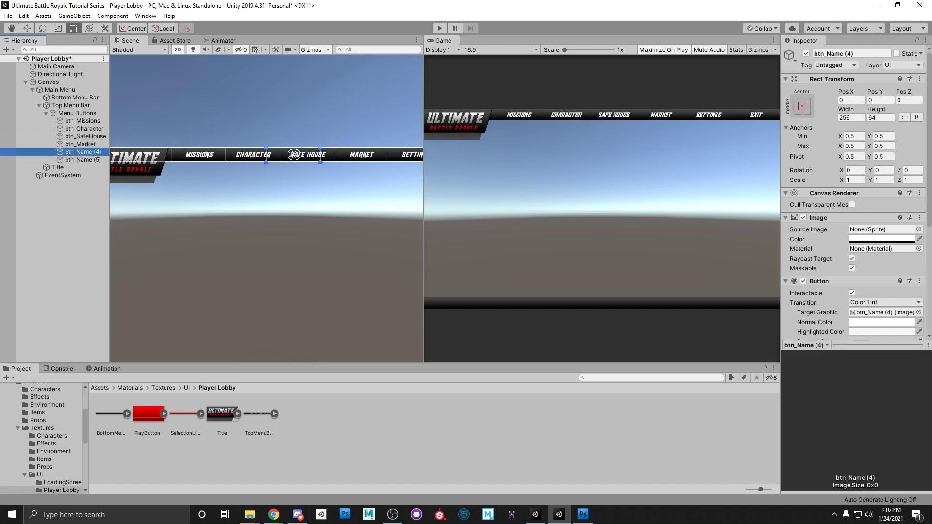
{"action": "left_click", "coordinate": [869, 55]}
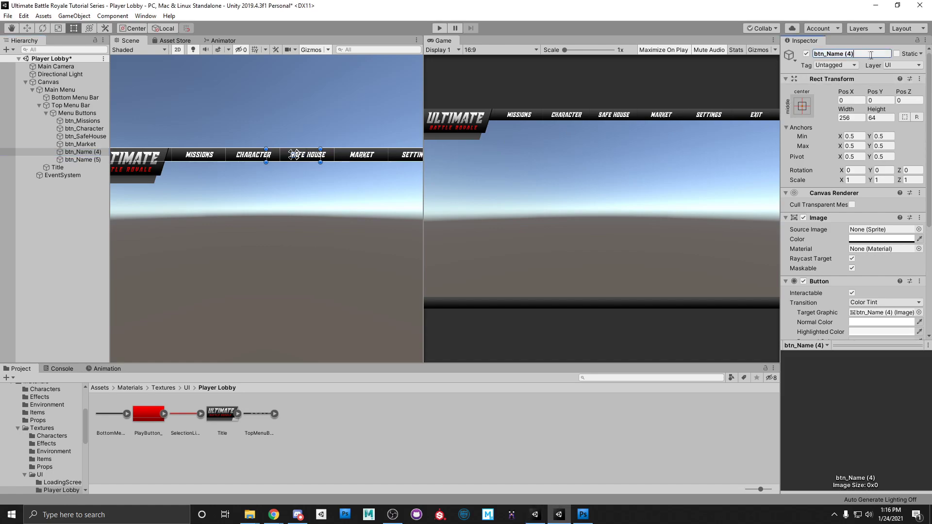
{"action": "type", "text": "Settings"}
{"action": "key", "text": "Return"}
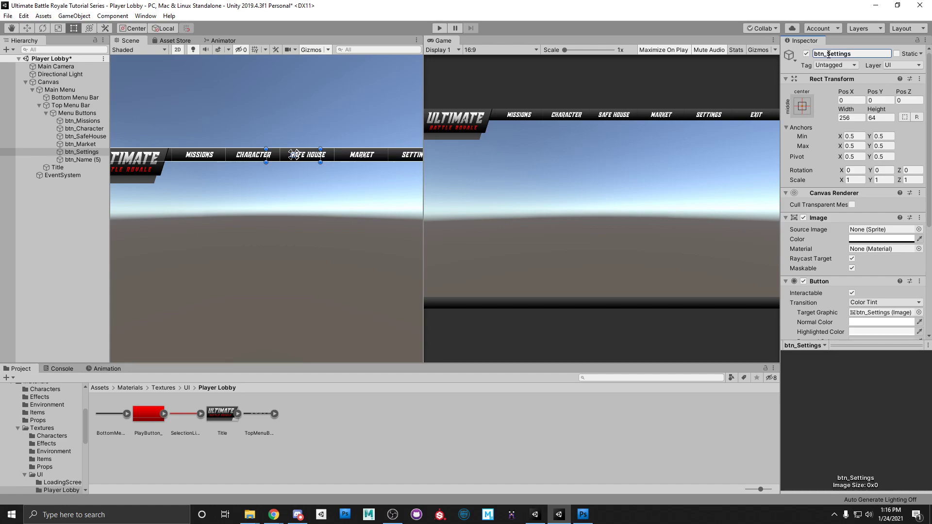
{"action": "left_click", "coordinate": [857, 102]}
{"action": "key", "text": "alt+Tab"}
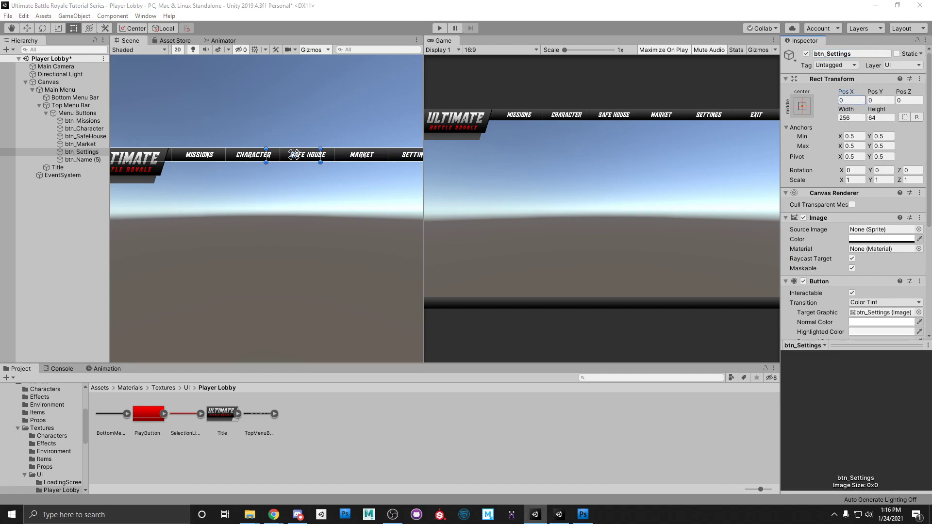
{"action": "key", "text": "alt+Tab"}
{"action": "type", "text": "57"}
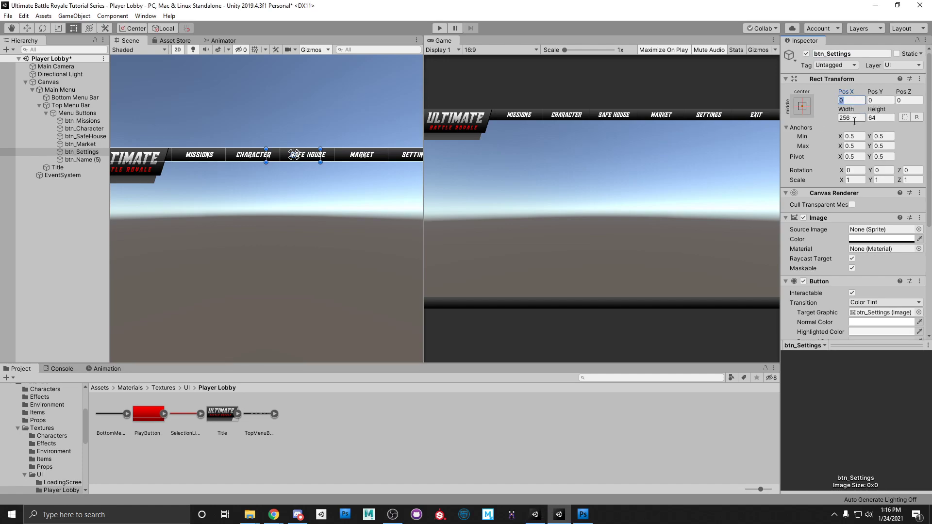
{"action": "type", "text": "4"}
Rename the last duplicate, btn_Name (5), as btn_Exit.
{"action": "left_click", "coordinate": [86, 159]}
{"action": "left_click", "coordinate": [874, 53]}
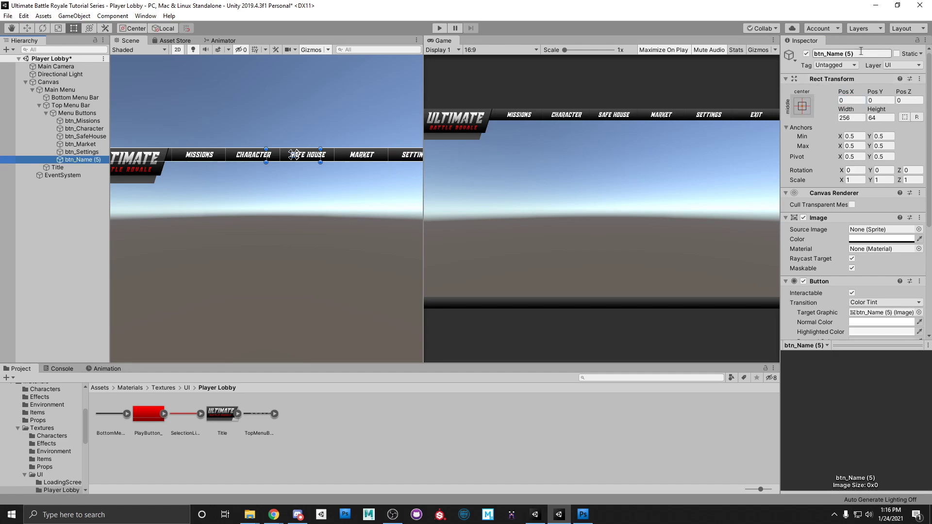
{"action": "left_click", "coordinate": [875, 53]}
{"action": "key", "text": "BackSpace"}
{"action": "key", "text": "BackSpace"}
{"action": "key", "text": "BackSpace"}
{"action": "key", "text": "BackSpace"}
{"action": "key", "text": "BackSpace"}
{"action": "type", "text": "Exit"}
{"action": "key", "text": "Return"}
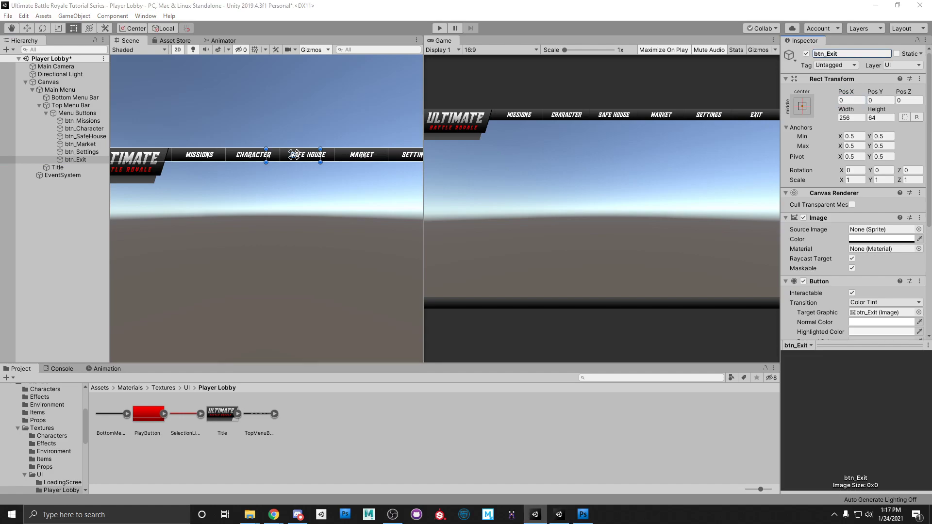
Set btn_Exit's Pos X to 830 and check its outline against the Exit label.
{"action": "left_click", "coordinate": [851, 100]}
{"action": "type", "text": "830"}
{"action": "middle_click_drag", "start_coordinate": [371, 229], "coordinate": [295, 227]}
{"action": "scroll", "coordinate": [296, 227], "scroll_direction": "down", "scroll_amount": 1}
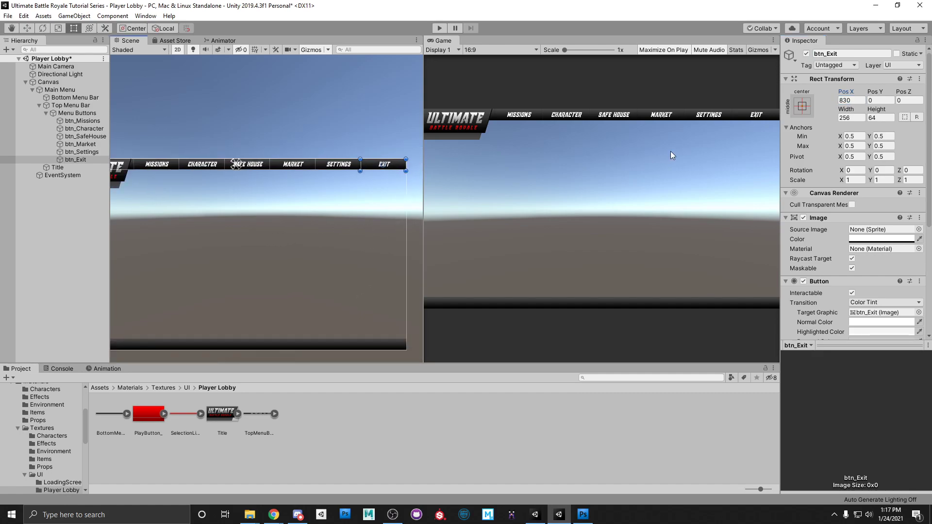
Check the menu buttons' placement over their labels one after another, ending with the Menu Buttons parent selected.
{"action": "left_click", "coordinate": [94, 120]}
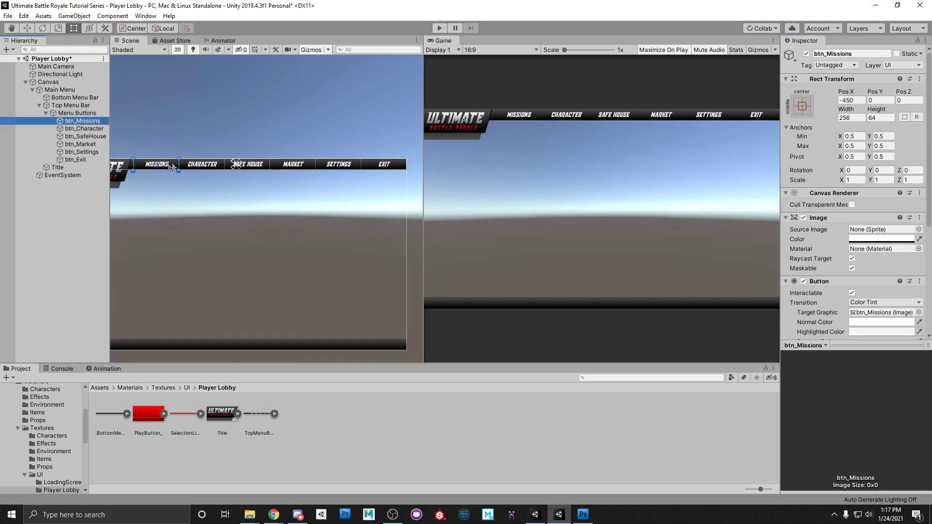
{"action": "left_click", "coordinate": [77, 138]}
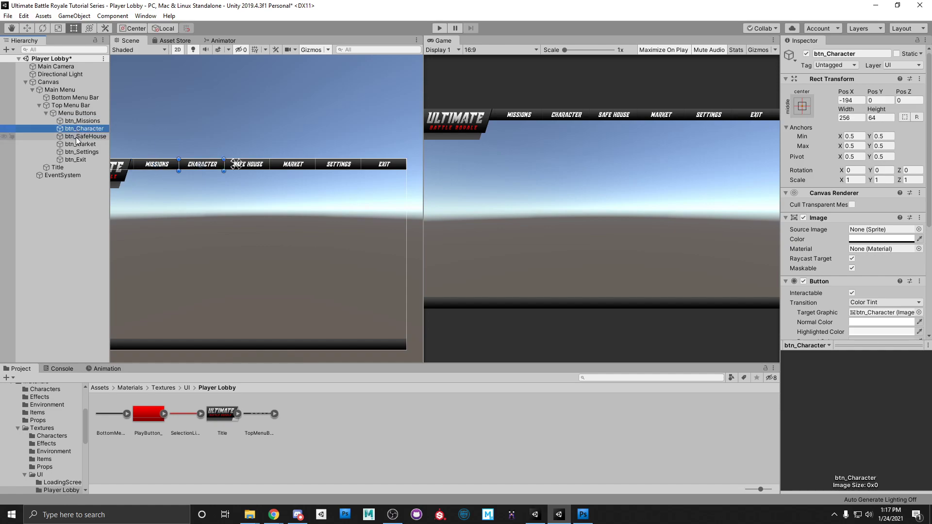
{"action": "left_click", "coordinate": [79, 144]}
{"action": "left_click", "coordinate": [80, 151]}
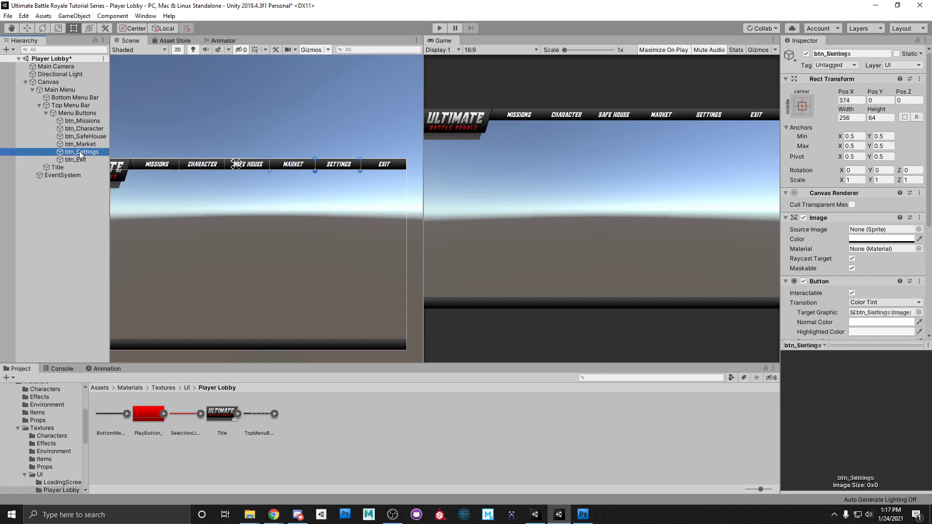
{"action": "left_click", "coordinate": [80, 160]}
{"action": "left_click", "coordinate": [75, 113]}
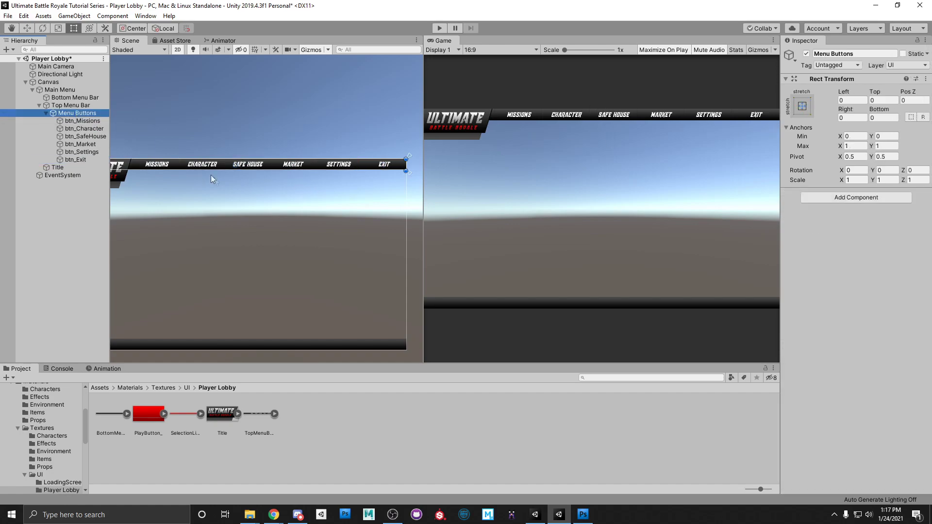
Try adding an On Click entry to btn_Missions' Button component and remove it again.
{"action": "left_click", "coordinate": [83, 121]}
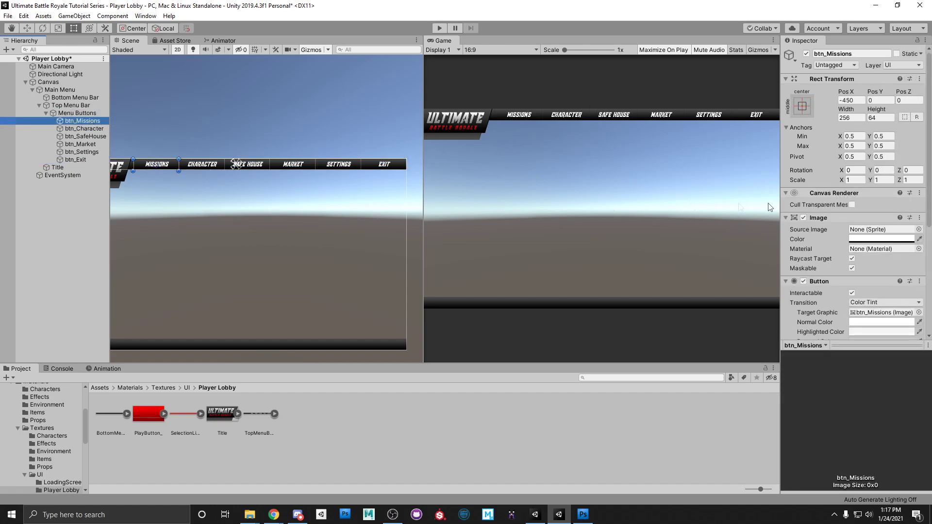
{"action": "scroll", "coordinate": [856, 222], "scroll_direction": "down", "scroll_amount": 5}
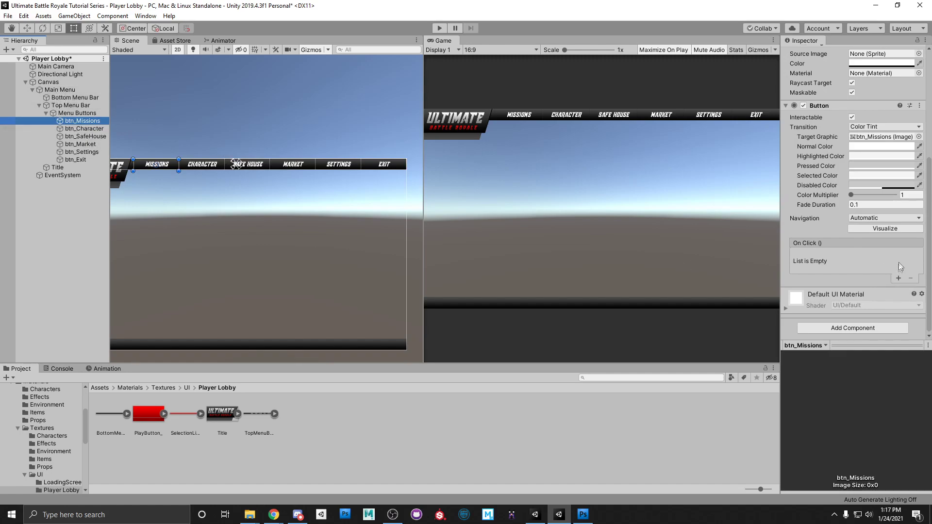
{"action": "left_click", "coordinate": [899, 279]}
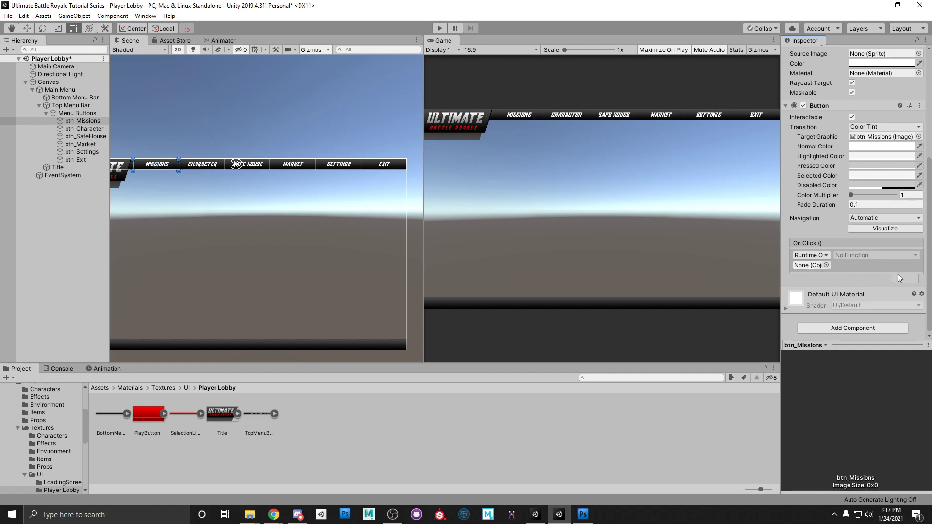
{"action": "left_click", "coordinate": [862, 266]}
{"action": "left_click", "coordinate": [911, 279]}
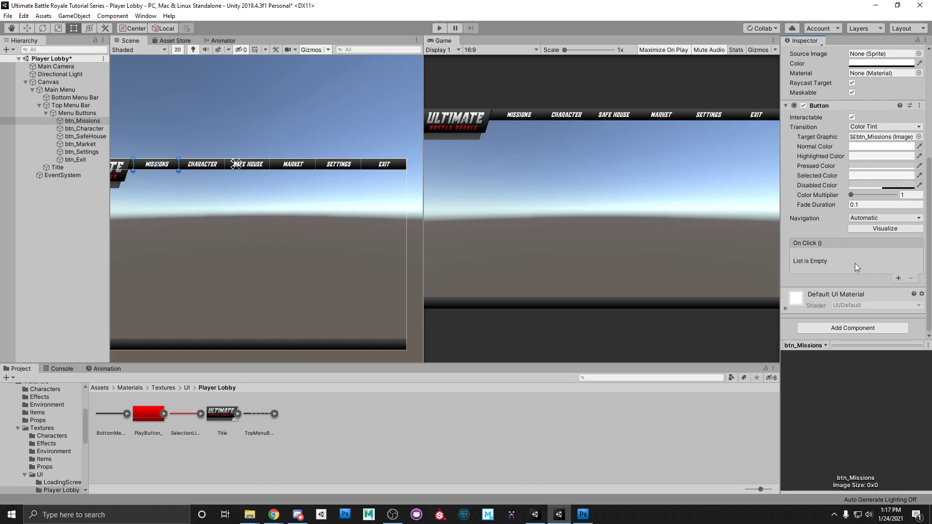
{"action": "scroll", "coordinate": [818, 235], "scroll_direction": "up", "scroll_amount": 5}
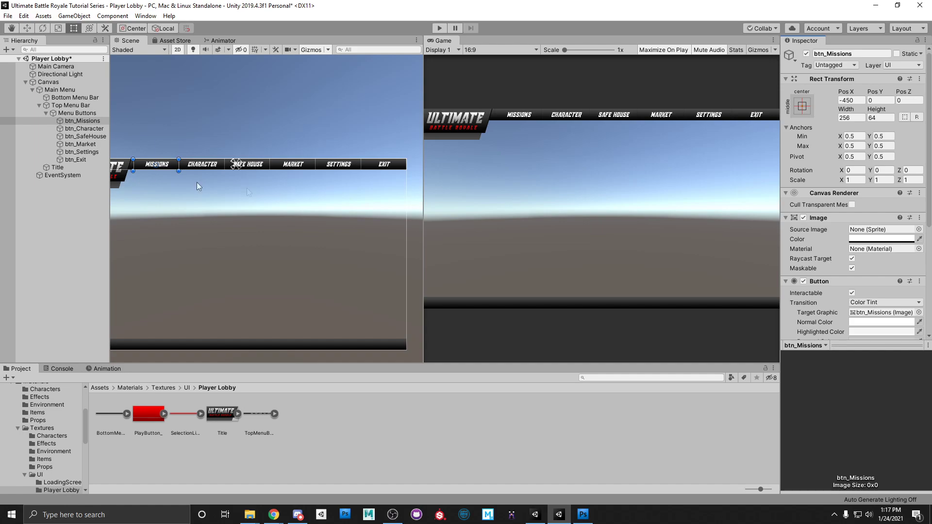
{"action": "left_click", "coordinate": [71, 218]}
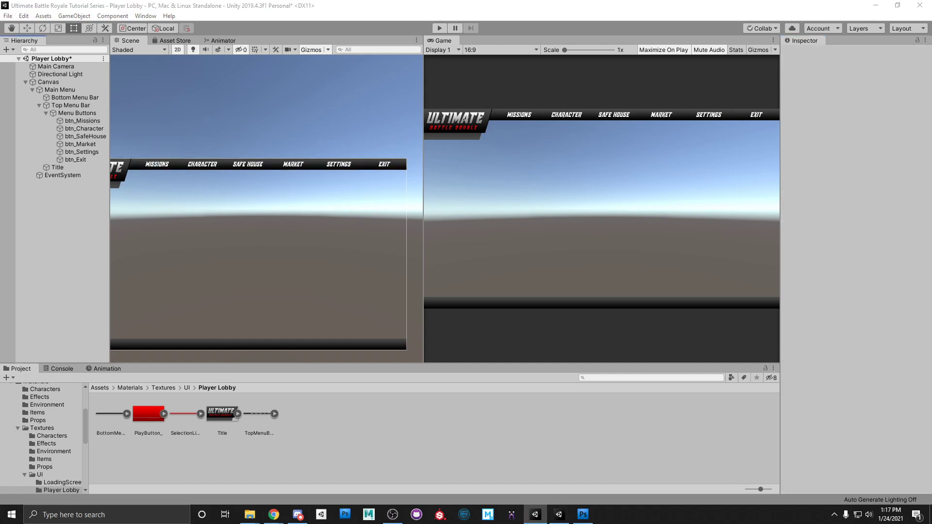
Create an empty child object under Main Menu and name it Play Menu.
{"action": "left_click", "coordinate": [40, 106]}
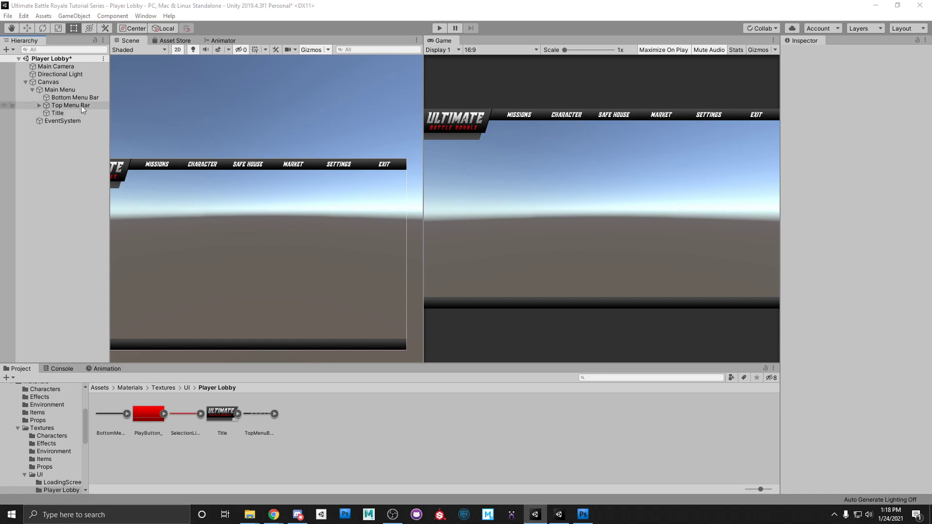
{"action": "left_click", "coordinate": [61, 91]}
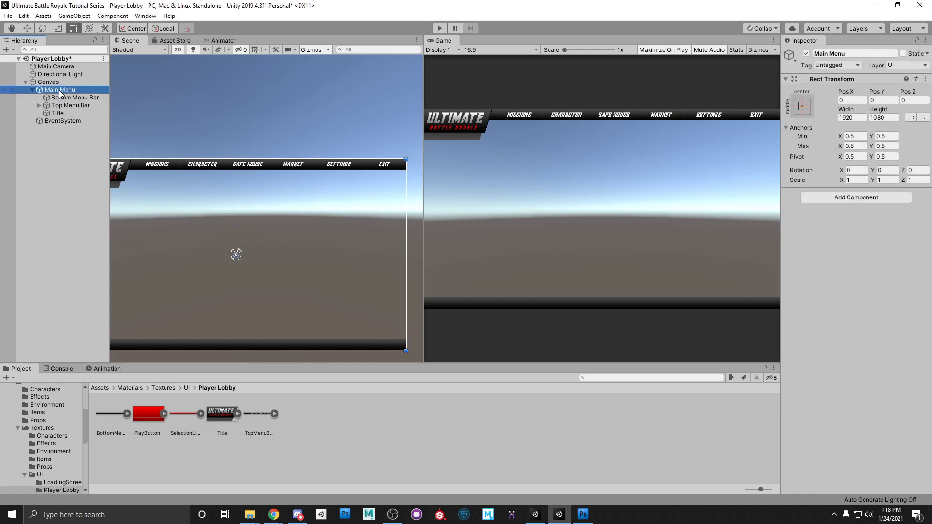
{"action": "right_click", "coordinate": [60, 92]}
{"action": "key", "text": "Escape"}
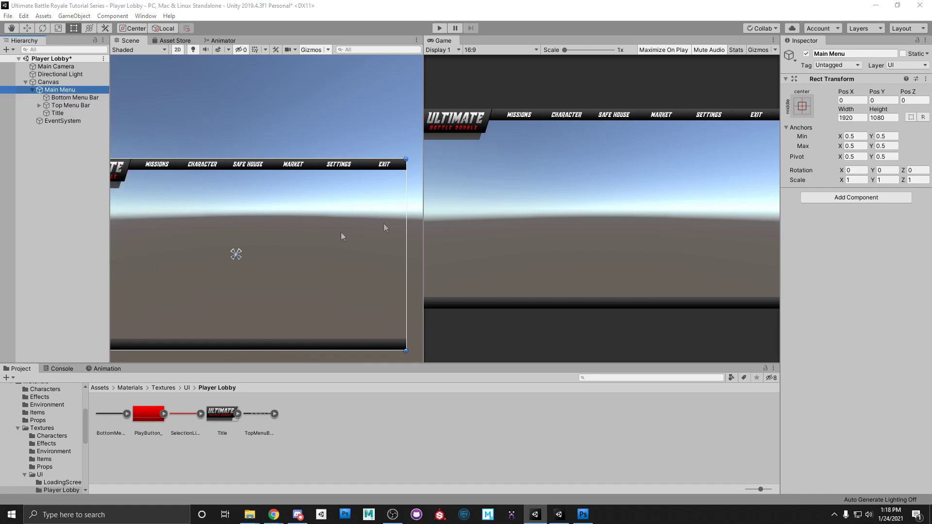
{"action": "right_click", "coordinate": [55, 92]}
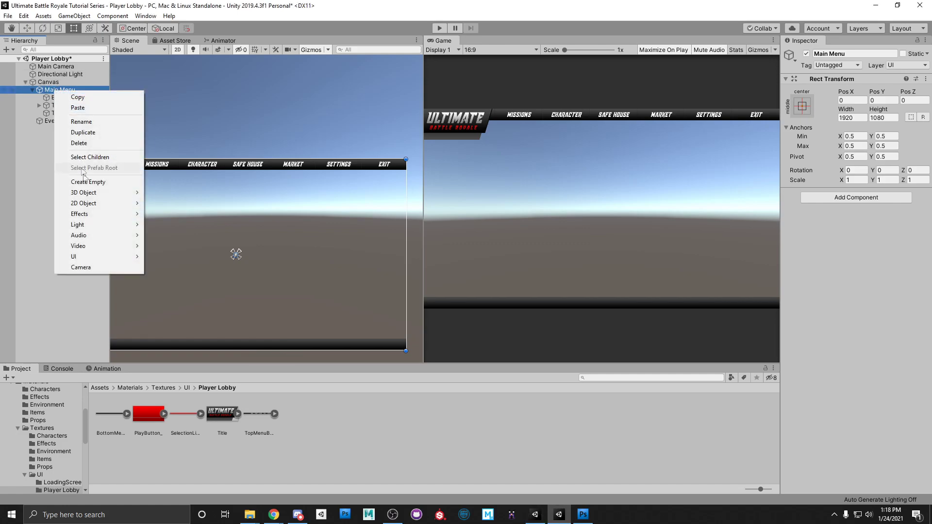
{"action": "left_click", "coordinate": [116, 181]}
{"action": "left_click", "coordinate": [853, 54]}
{"action": "type", "text": "P"}
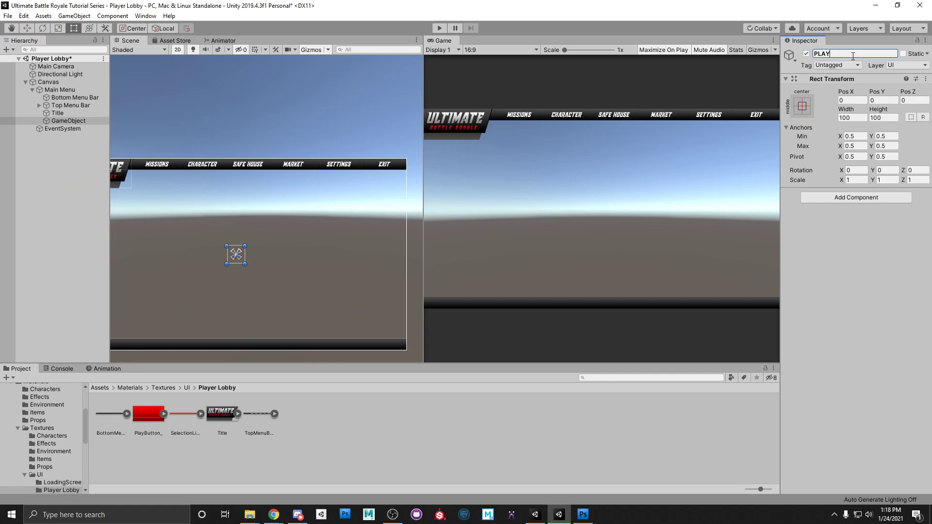
{"action": "type", "text": "lay Menu"}
{"action": "key", "text": "Return"}
Stretch Play Menu in both directions to fill its parent and move Title below it in the hierarchy.
{"action": "left_click", "coordinate": [802, 106]}
{"action": "left_click", "coordinate": [906, 252]}
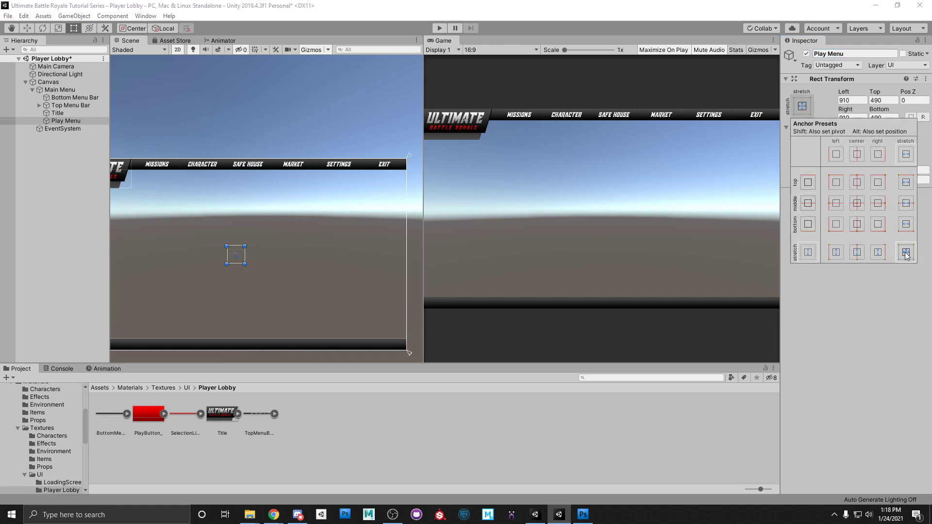
{"action": "left_click", "coordinate": [906, 253], "text": "alt"}
{"action": "left_click", "coordinate": [60, 121]}
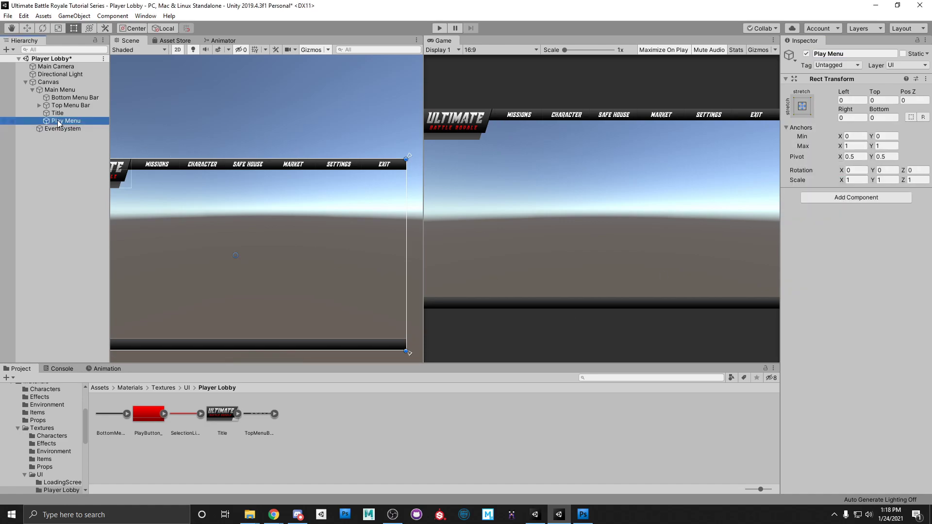
{"action": "left_click_drag", "start_coordinate": [58, 115], "coordinate": [64, 130]}
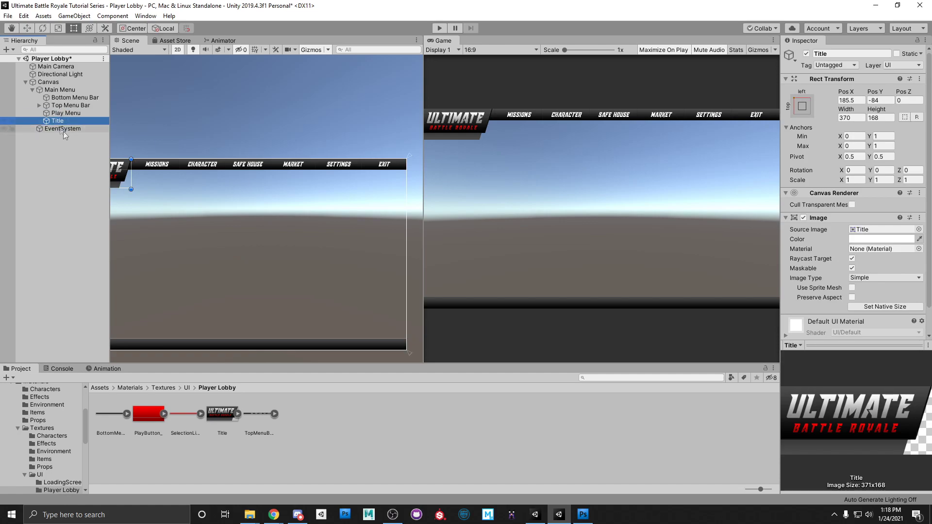
Add a UI image as a child of Play Menu.
{"action": "left_click", "coordinate": [60, 115]}
{"action": "middle_click_drag", "start_coordinate": [273, 215], "coordinate": [348, 162]}
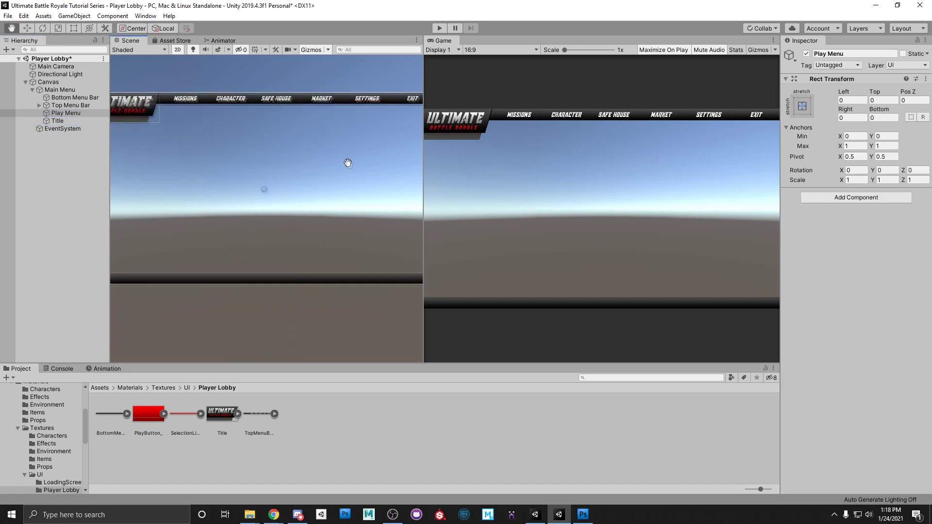
{"action": "scroll", "coordinate": [304, 248], "scroll_direction": "down", "scroll_amount": 3}
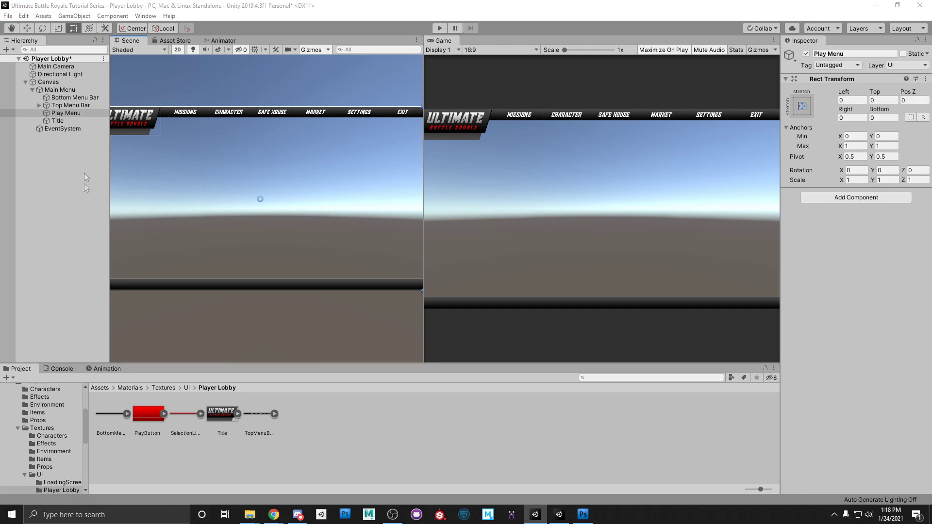
{"action": "right_click", "coordinate": [66, 111]}
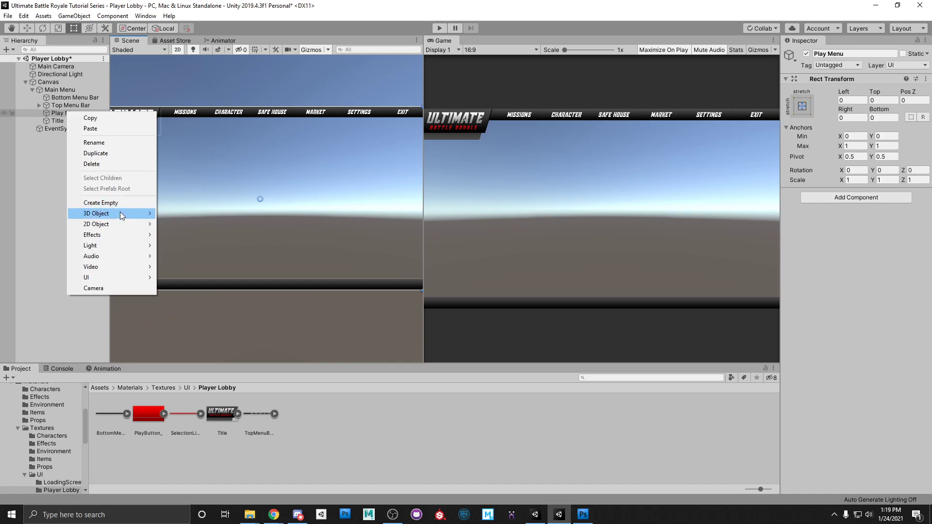
{"action": "mouse_move", "coordinate": [140, 277]}
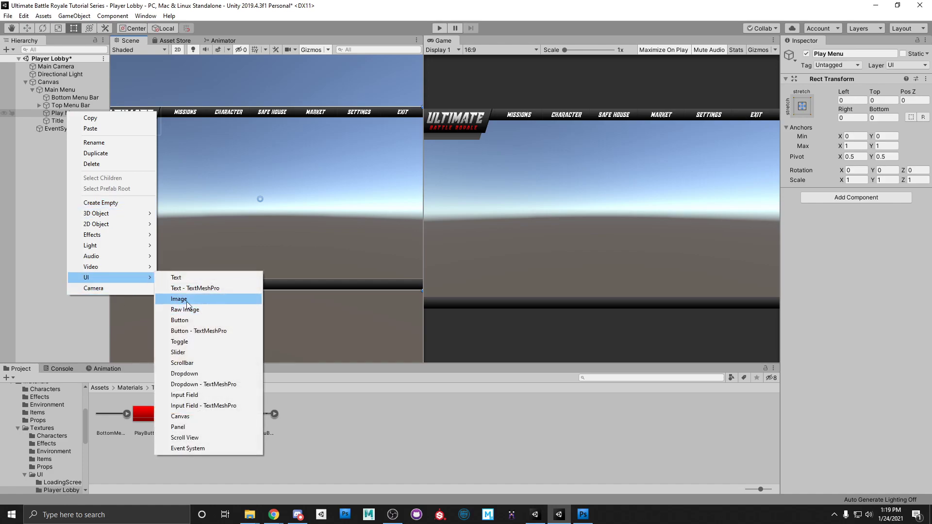
{"action": "left_click", "coordinate": [179, 299]}
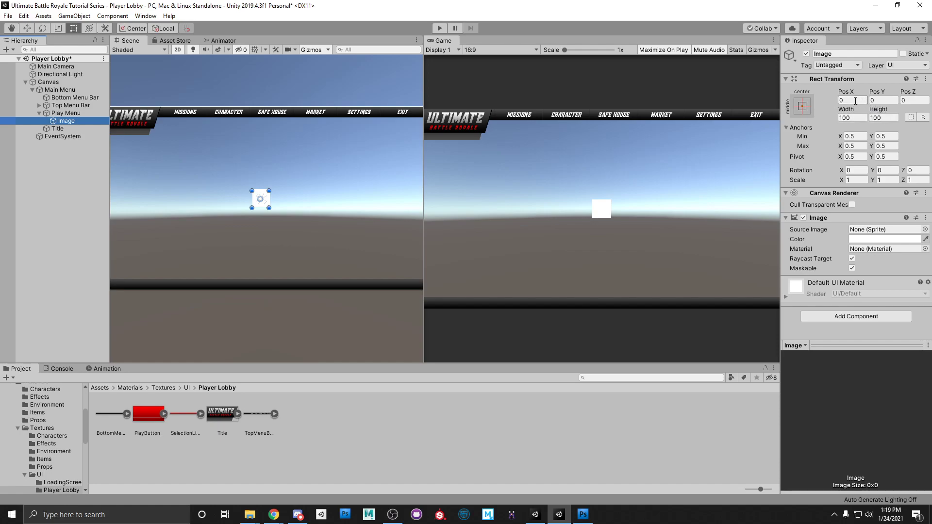
Position the new image at Pos X 704 and Pos Y -331.
{"action": "left_click", "coordinate": [855, 100]}
{"action": "type", "text": "704"}
{"action": "key", "text": "Tab"}
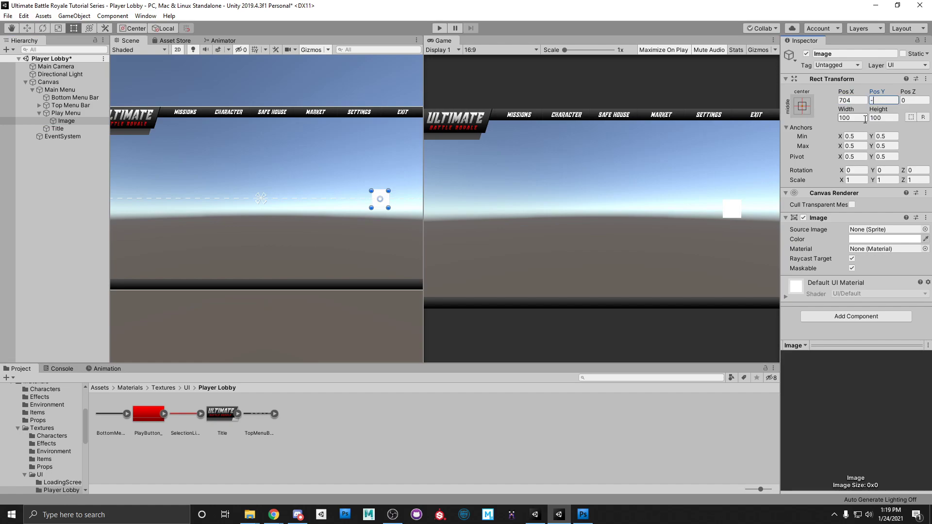
{"action": "type", "text": "331"}
Set the image's width to 272 and height to 130, and assign PlayButton_ as its source image.
{"action": "left_click", "coordinate": [865, 119]}
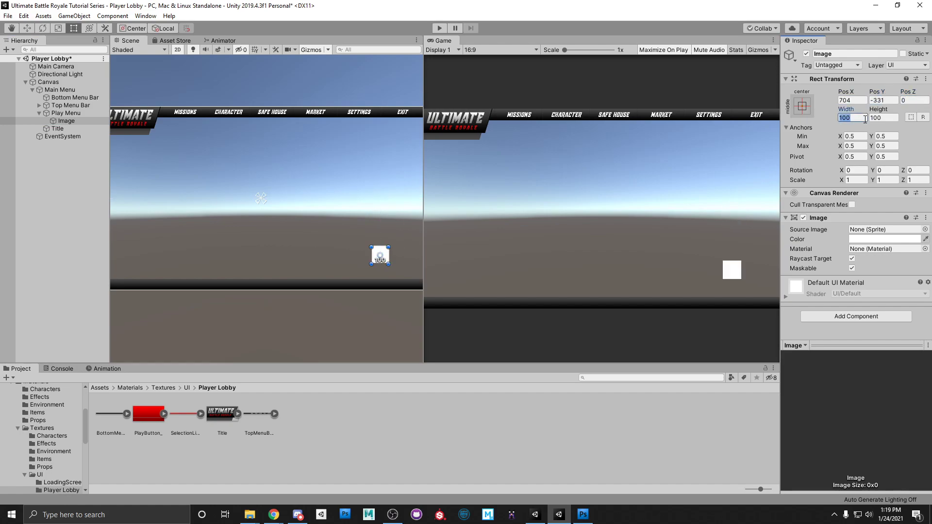
{"action": "type", "text": "272"}
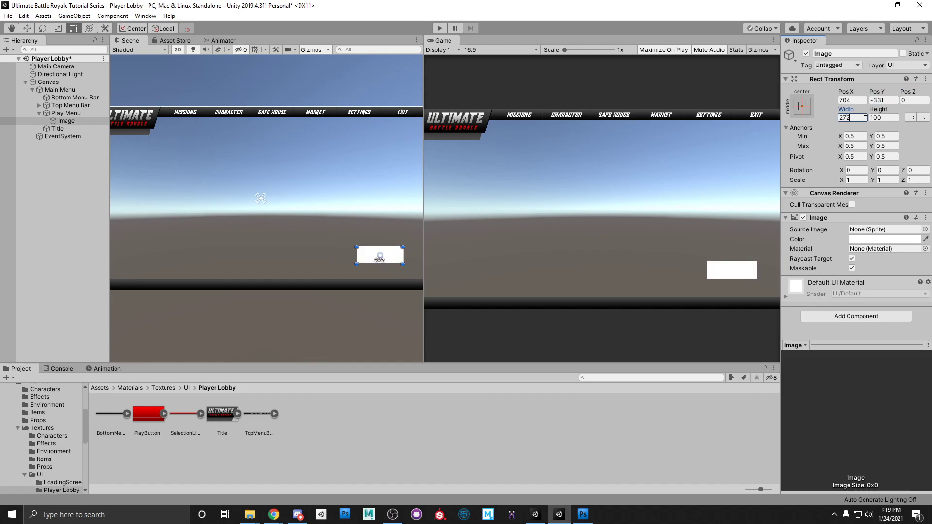
{"action": "key", "text": "Tab"}
{"action": "type", "text": "130"}
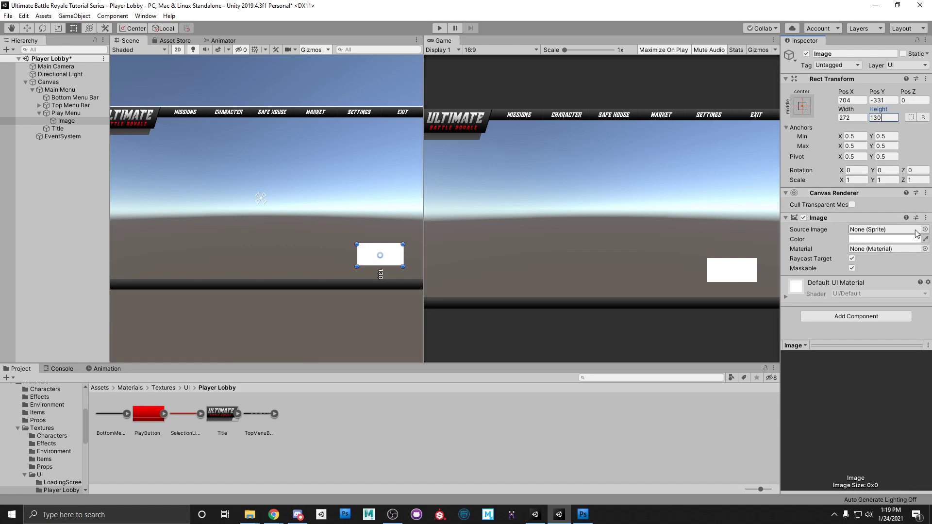
{"action": "left_click_drag", "start_coordinate": [148, 414], "coordinate": [874, 230]}
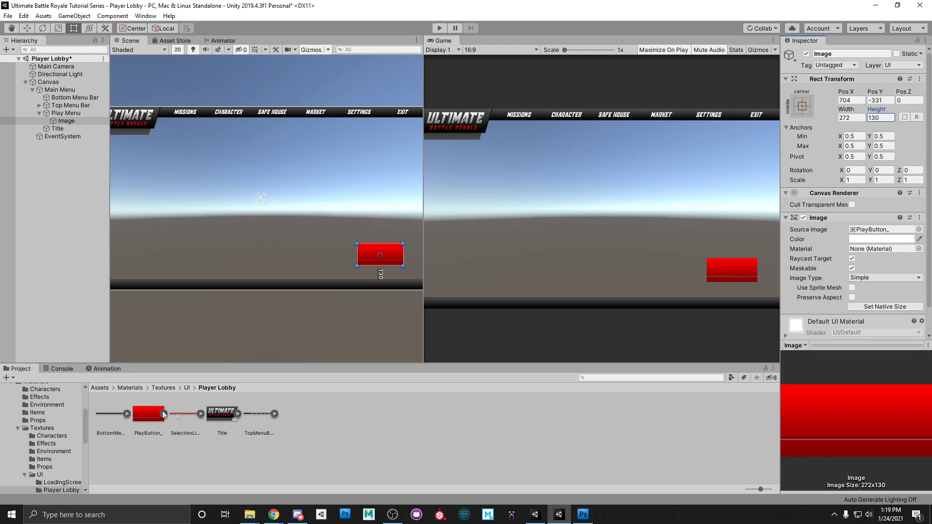
Add a TextMeshPro text as a child of the red button image and set its text to PLAY.
{"action": "left_click", "coordinate": [63, 121]}
{"action": "right_click", "coordinate": [63, 122]}
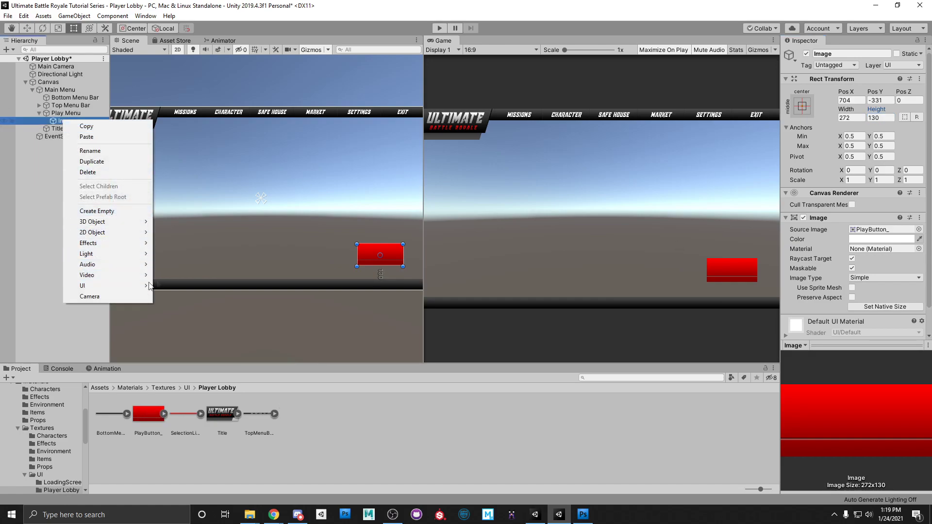
{"action": "mouse_move", "coordinate": [135, 286]}
{"action": "left_click", "coordinate": [214, 297]}
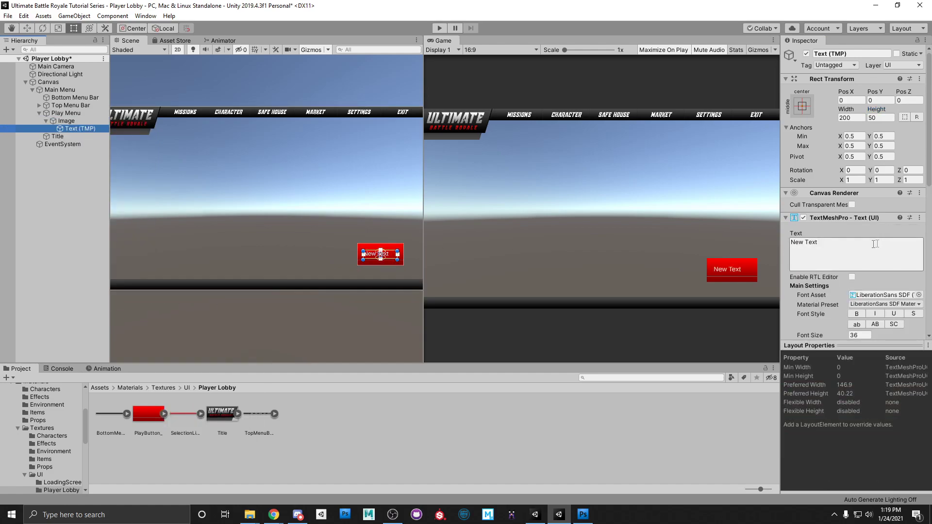
{"action": "left_click", "coordinate": [805, 245]}
{"action": "type", "text": "Play"}
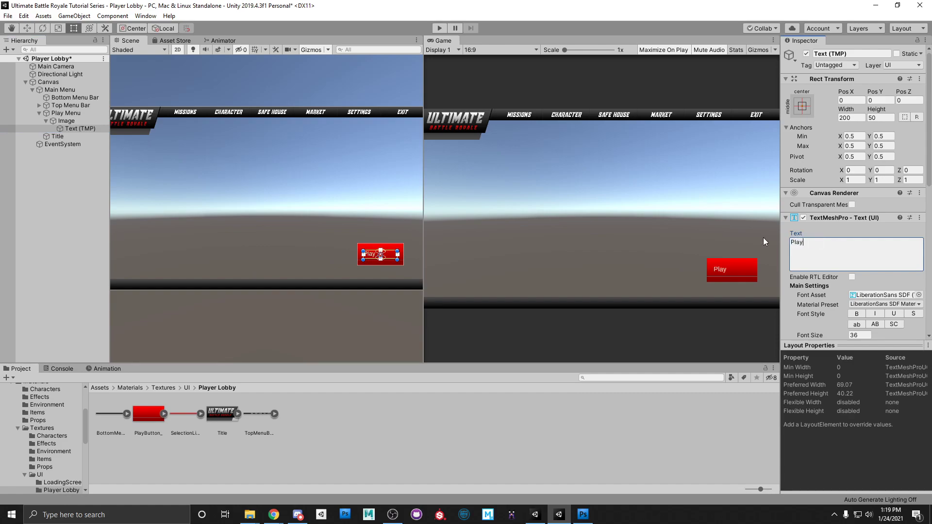
{"action": "key", "text": "shift+Left"}
{"action": "key", "text": "shift+Left"}
{"action": "key", "text": "shift+Left"}
{"action": "key", "text": "shift+Left"}
{"action": "type", "text": "PLAY"}
Set the PLAY text's font asset to Bangers SDF after trying Anton SDF.
{"action": "left_click", "coordinate": [918, 295]}
{"action": "left_click_drag", "start_coordinate": [325, 123], "coordinate": [152, 117]}
{"action": "left_click", "coordinate": [94, 156]}
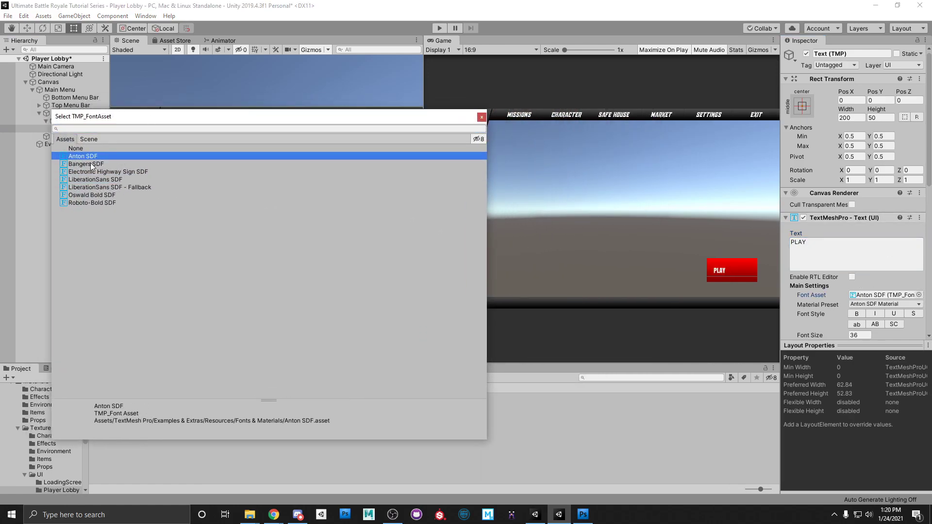
{"action": "left_click", "coordinate": [91, 164]}
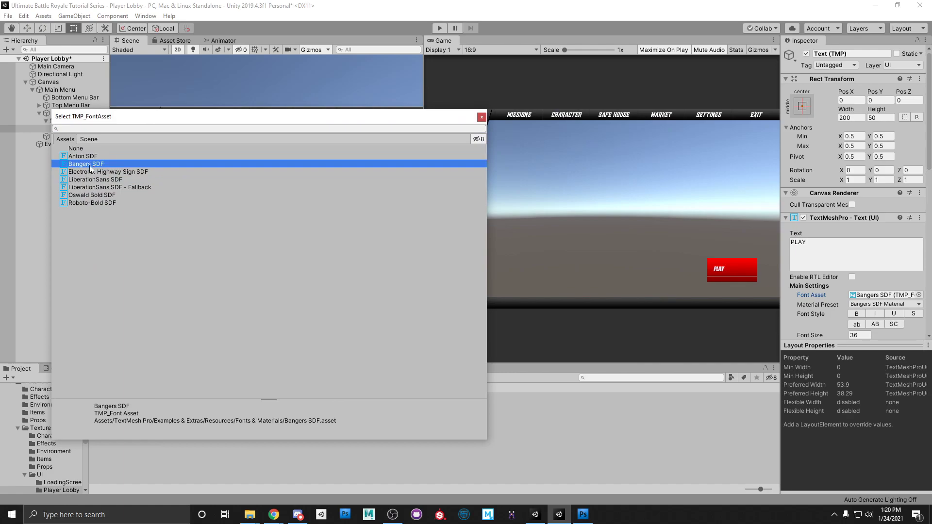
{"action": "left_click", "coordinate": [482, 117]}
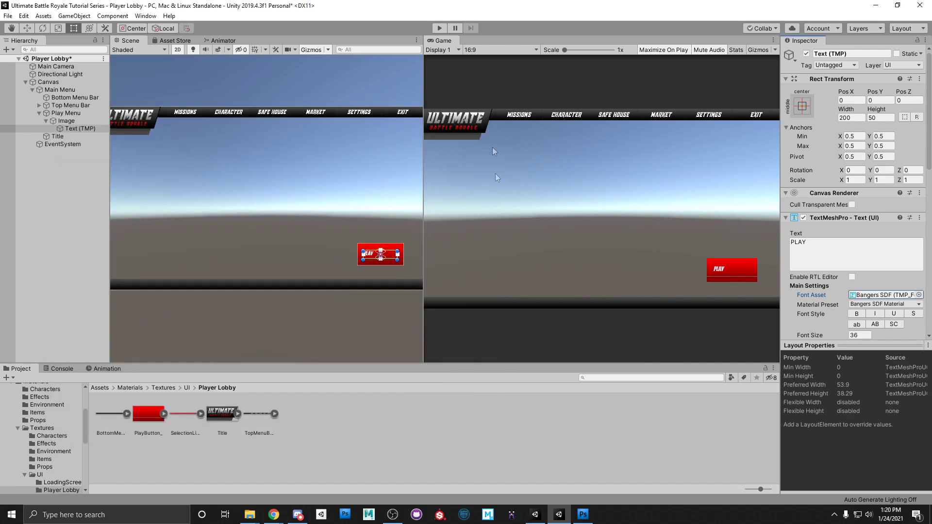
Make the PLAY text bold and align it to the centre horizontally and the middle vertically.
{"action": "left_click", "coordinate": [857, 314]}
{"action": "scroll", "coordinate": [840, 280], "scroll_direction": "down", "scroll_amount": 6}
{"action": "left_click", "coordinate": [866, 237]}
{"action": "left_click", "coordinate": [866, 247]}
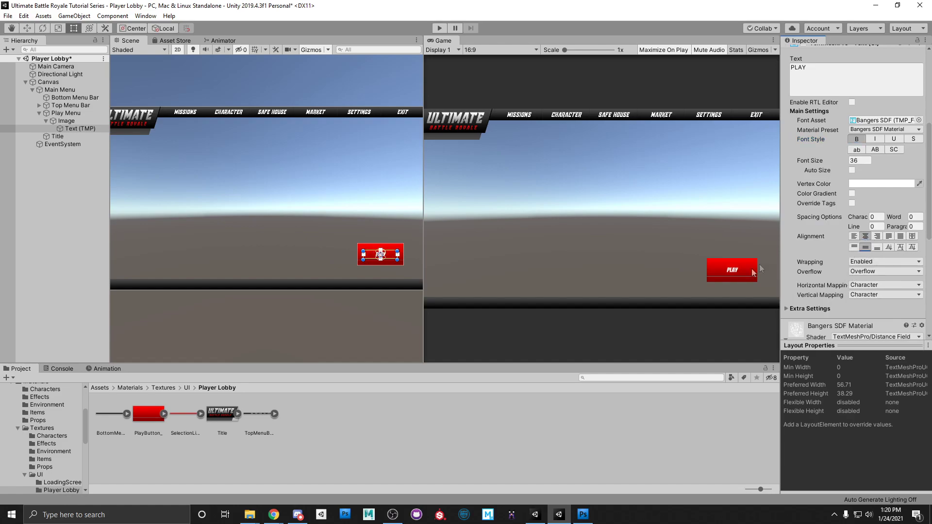
Resize the PLAY text box to about 272 by 96 so it covers the red button above its darker lower strip.
{"action": "scroll", "coordinate": [841, 220], "scroll_direction": "up", "scroll_amount": 3}
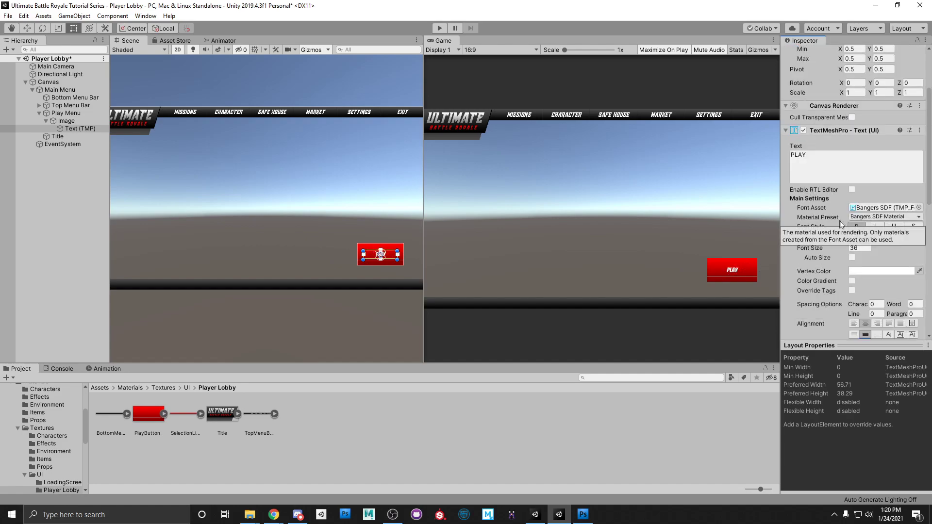
{"action": "scroll", "coordinate": [373, 261], "scroll_direction": "up", "scroll_amount": 2}
{"action": "scroll", "coordinate": [374, 261], "scroll_direction": "up", "scroll_amount": 5}
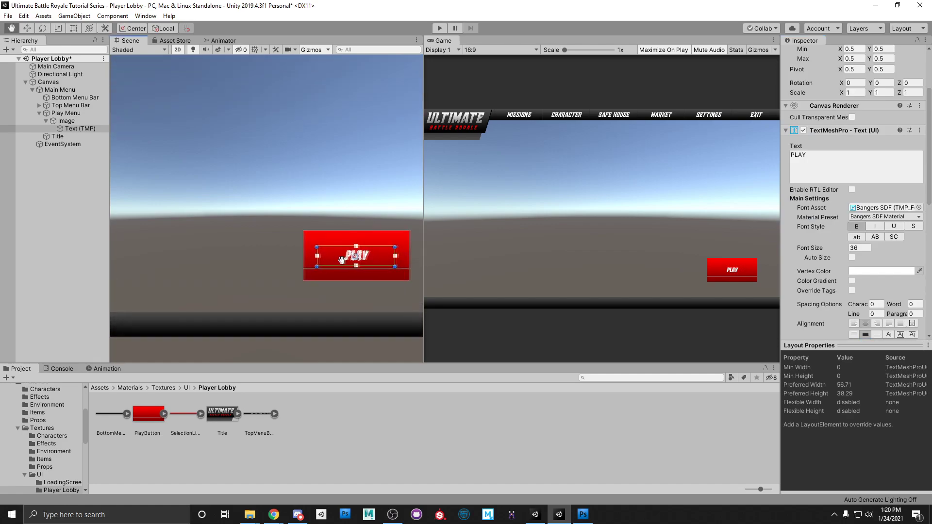
{"action": "left_click_drag", "start_coordinate": [257, 233], "coordinate": [235, 208]}
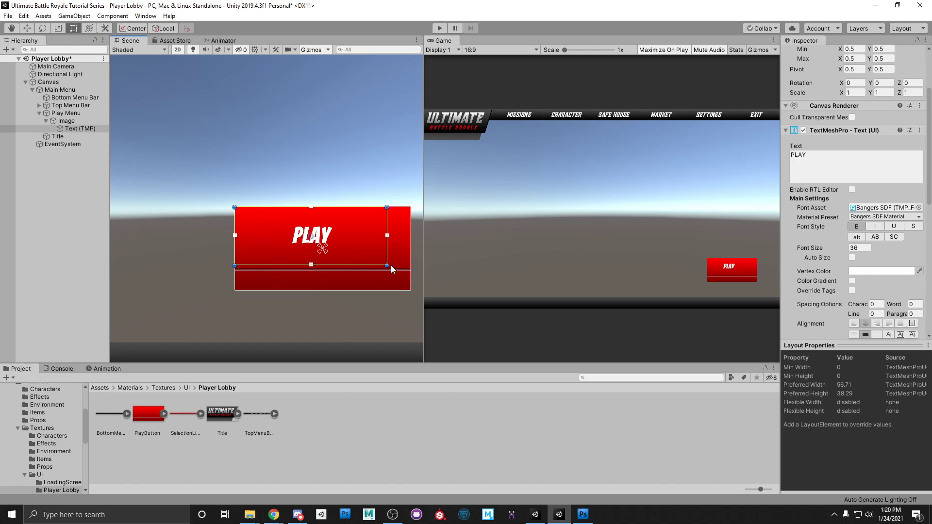
{"action": "left_click_drag", "start_coordinate": [387, 266], "coordinate": [410, 269]}
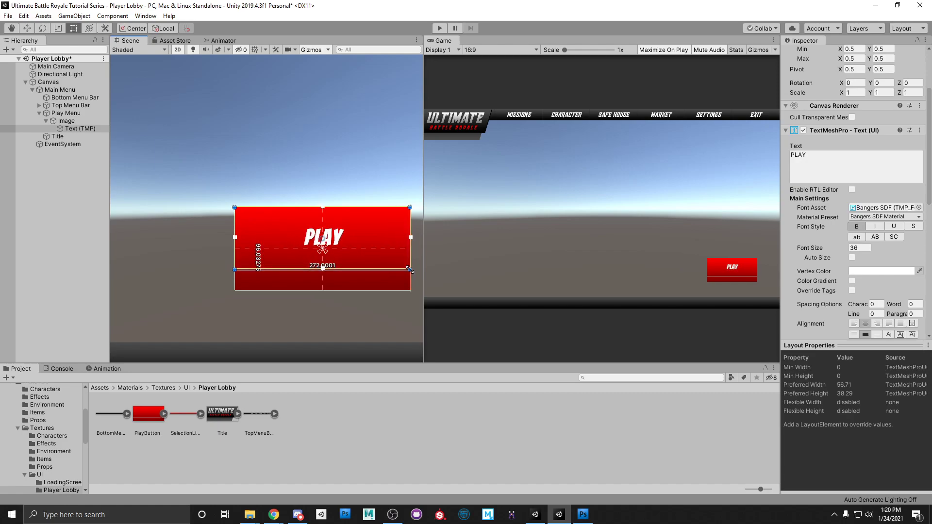
Set the PLAY text's font size to 80 and check the button's look within the whole canvas.
{"action": "left_click_drag", "start_coordinate": [831, 252], "coordinate": [620, 264]}
{"action": "left_click", "coordinate": [866, 249]}
{"action": "type", "text": "80"}
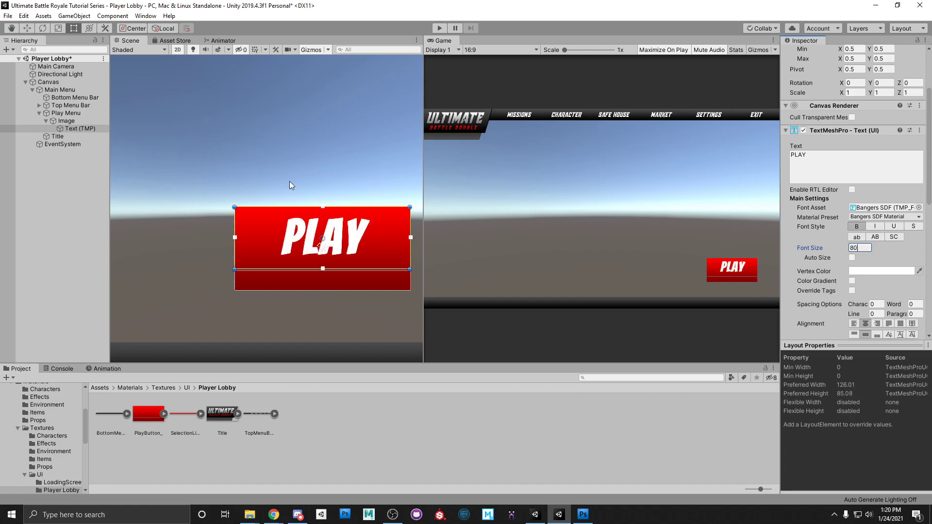
{"action": "scroll", "coordinate": [289, 182], "scroll_direction": "down", "scroll_amount": 6}
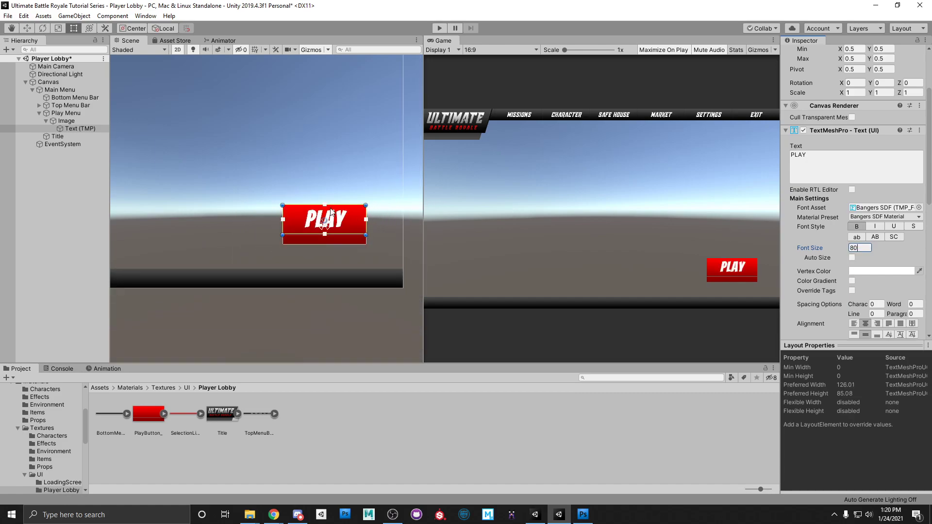
{"action": "middle_click_drag", "start_coordinate": [285, 170], "coordinate": [352, 258]}
{"action": "scroll", "coordinate": [303, 208], "scroll_direction": "down", "scroll_amount": 2}
{"action": "middle_click_drag", "start_coordinate": [303, 208], "coordinate": [303, 187]}
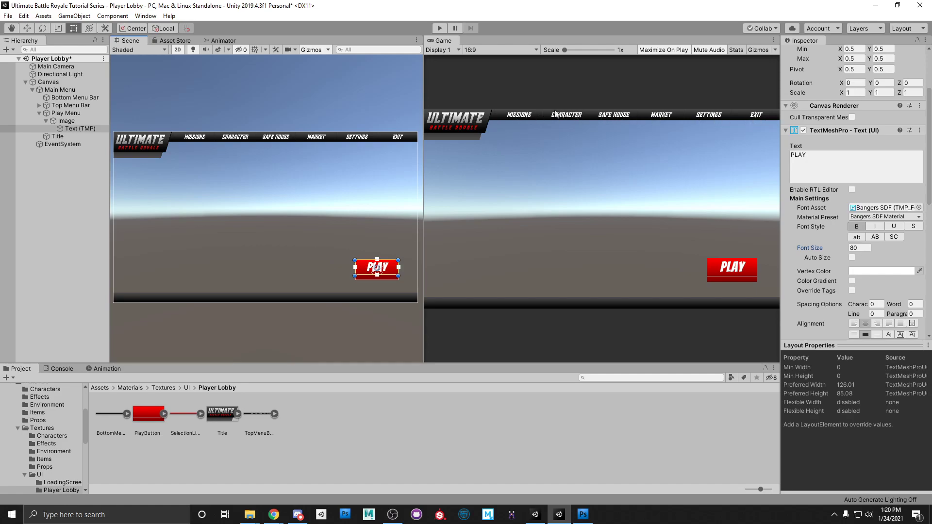
Rename the red button image in the Play Menu as PlayButton_Drawer.
{"action": "left_click", "coordinate": [62, 121]}
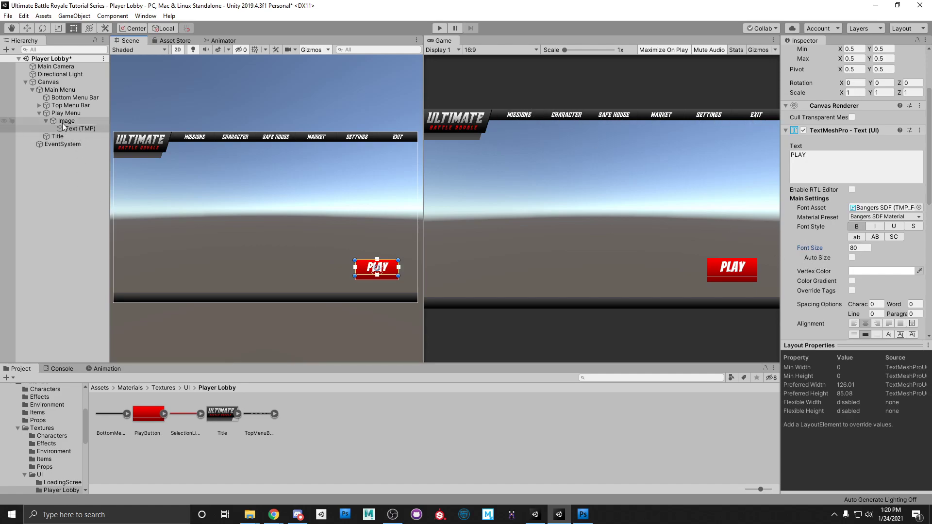
{"action": "left_click", "coordinate": [45, 120]}
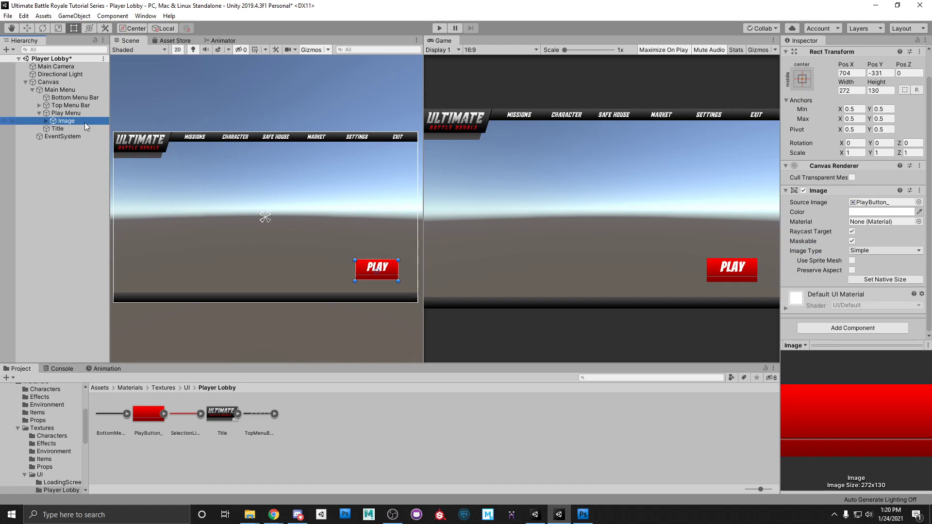
{"action": "scroll", "coordinate": [842, 87], "scroll_direction": "up", "scroll_amount": 3}
{"action": "left_click", "coordinate": [842, 54]}
{"action": "type", "text": "P"}
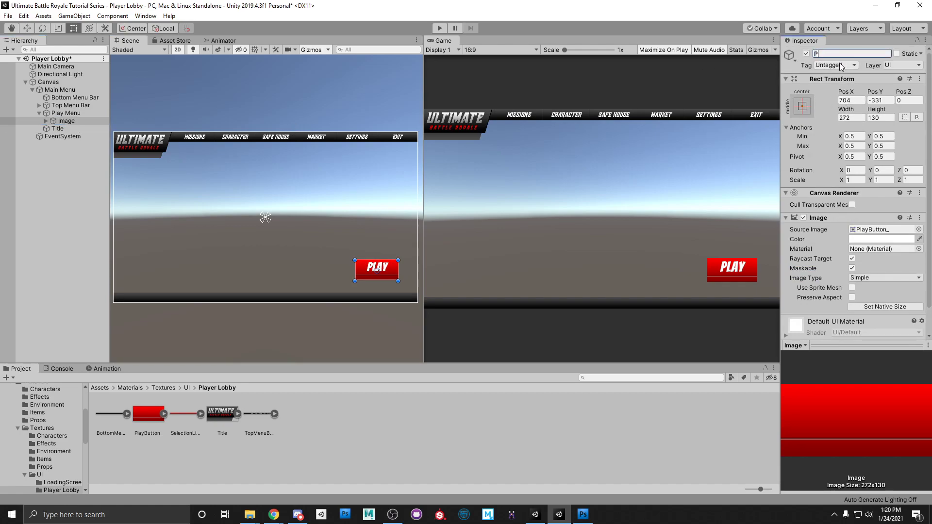
{"action": "type", "text": "layButton_Drawer"}
{"action": "key", "text": "Return"}
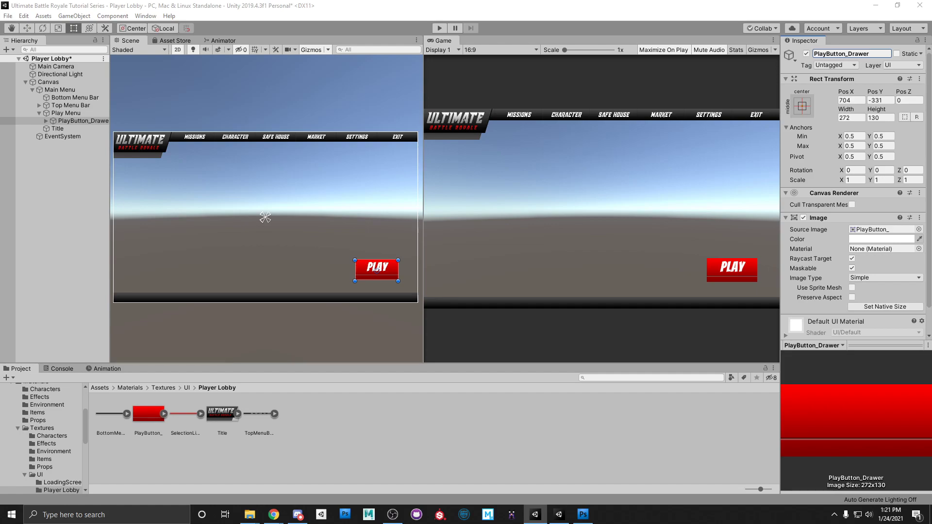
Duplicate PlayButton_Drawer within the Play Menu and rename the copy as PlayButton_Base.
{"action": "left_click", "coordinate": [68, 128]}
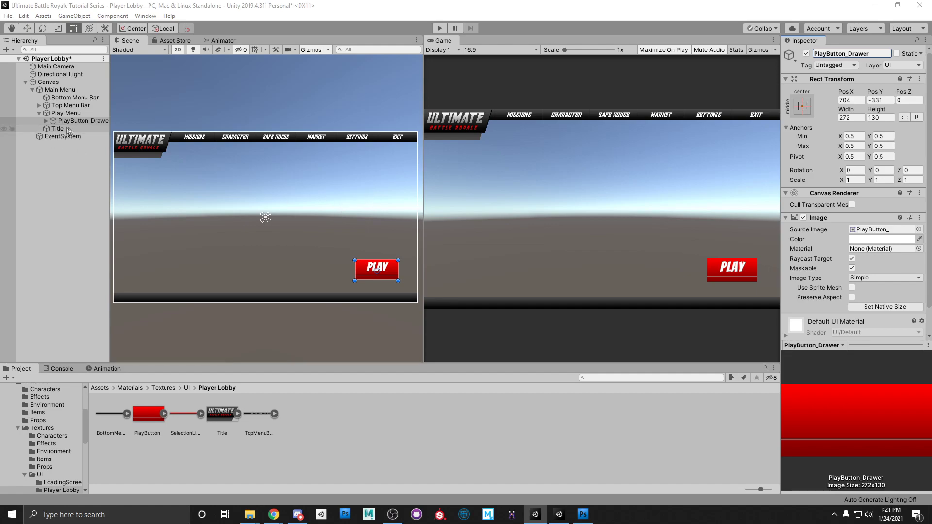
{"action": "left_click", "coordinate": [74, 122]}
{"action": "key", "text": "ctrl+d"}
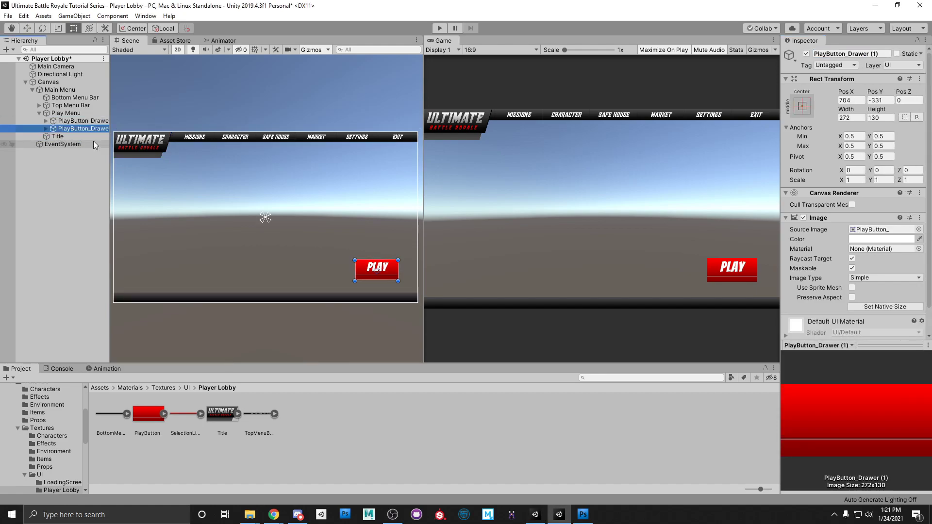
{"action": "left_click", "coordinate": [883, 54]}
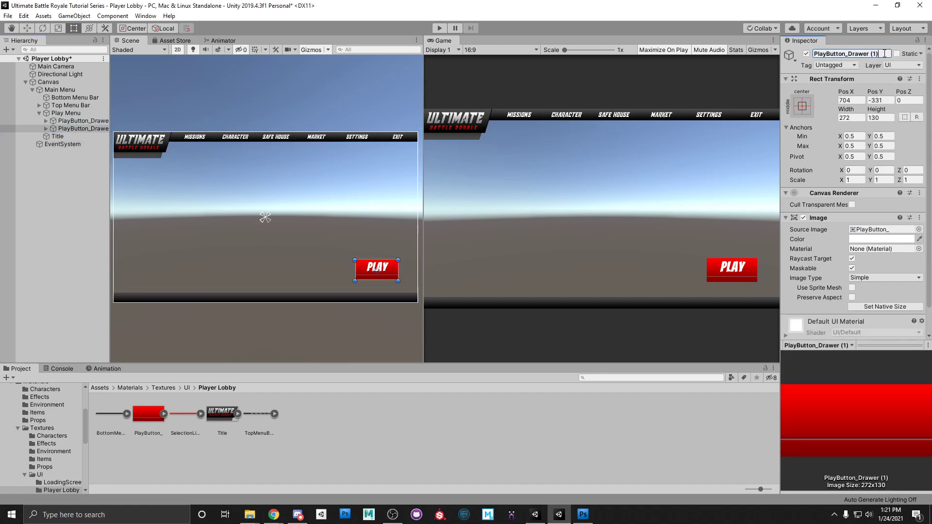
{"action": "type", "text": "Base"}
{"action": "key", "text": "Return"}
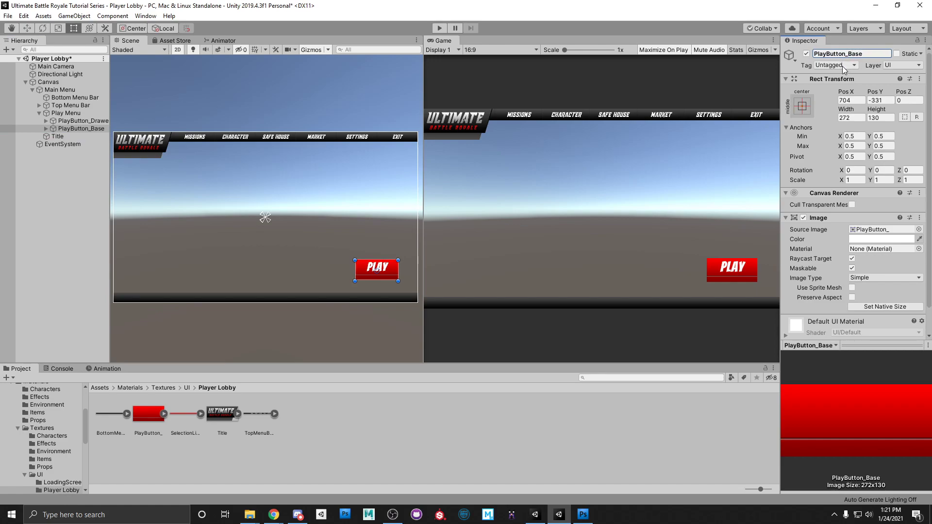
Delete the Text (TMP) label under PlayButton_Base.
{"action": "left_click", "coordinate": [46, 128]}
{"action": "left_click", "coordinate": [71, 135]}
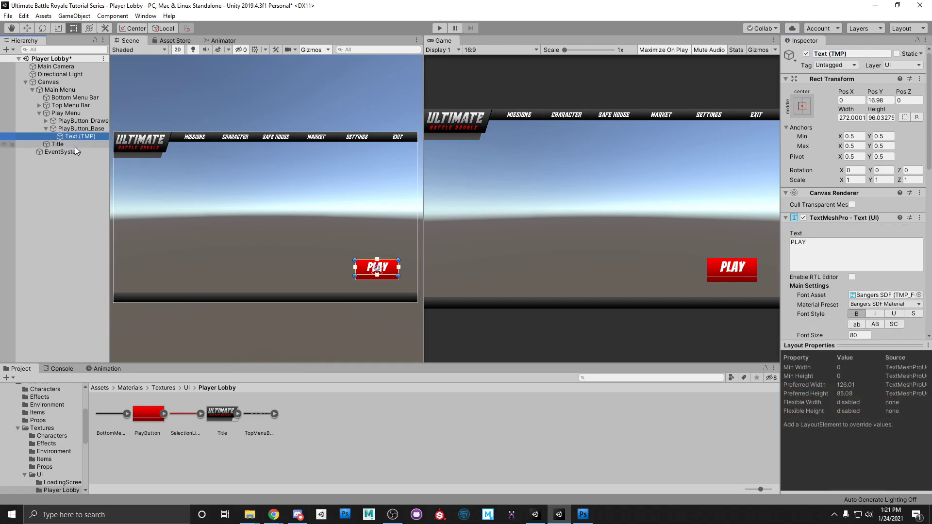
{"action": "key", "text": "Delete"}
{"action": "key", "text": "ctrl+z"}
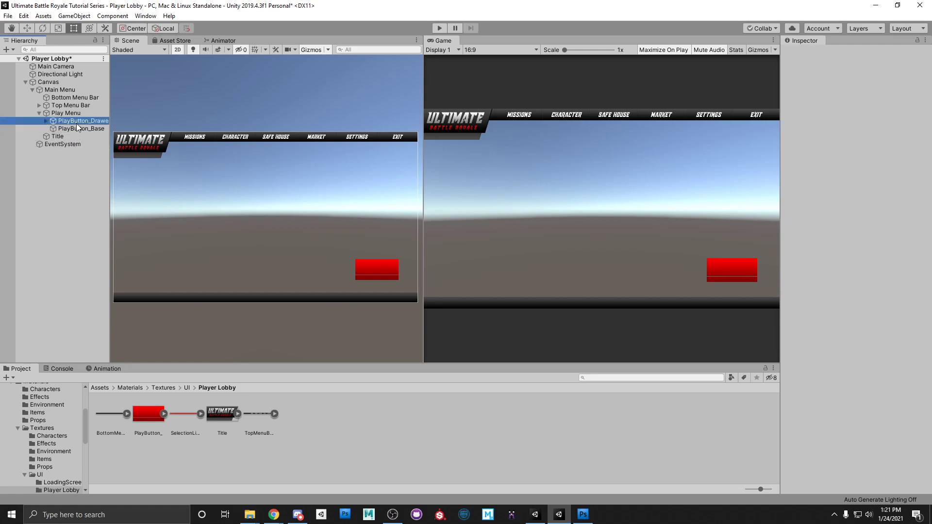
{"action": "left_click", "coordinate": [72, 137]}
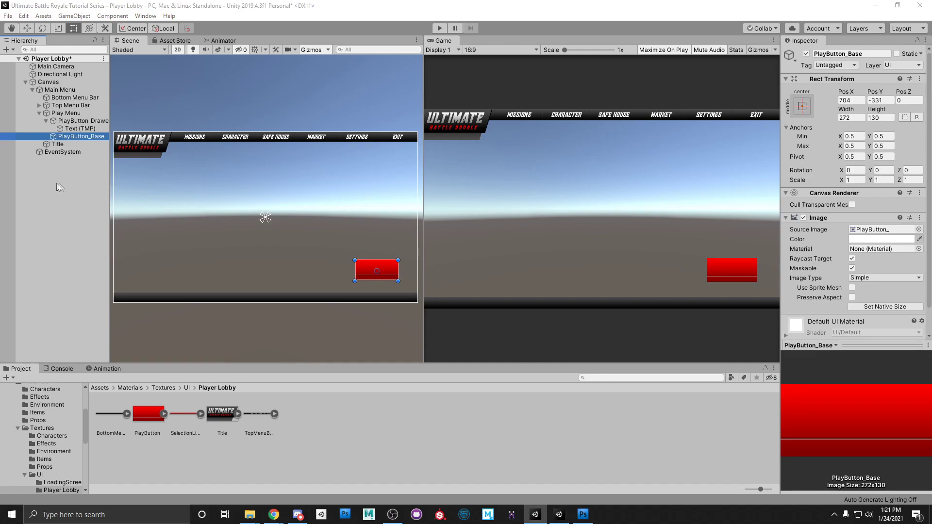
Restore the deleted PLAY text label under PlayButton_Base and collapse both play button objects in the hierarchy.
{"action": "key", "text": "Up"}
{"action": "key", "text": "Down"}
{"action": "key", "text": "Up"}
{"action": "key", "text": "Down"}
{"action": "left_click", "coordinate": [80, 139], "text": "ctrl"}
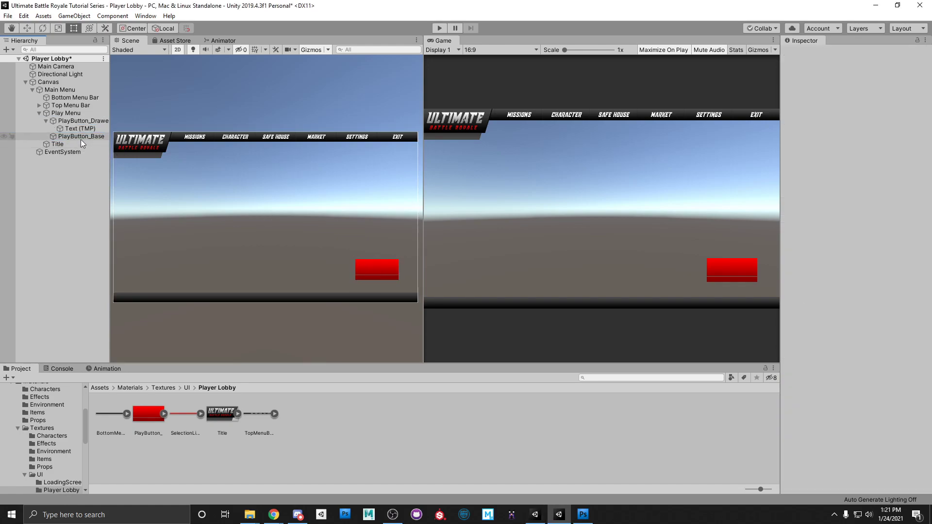
{"action": "key", "text": "ctrl+v"}
{"action": "left_click", "coordinate": [46, 137]}
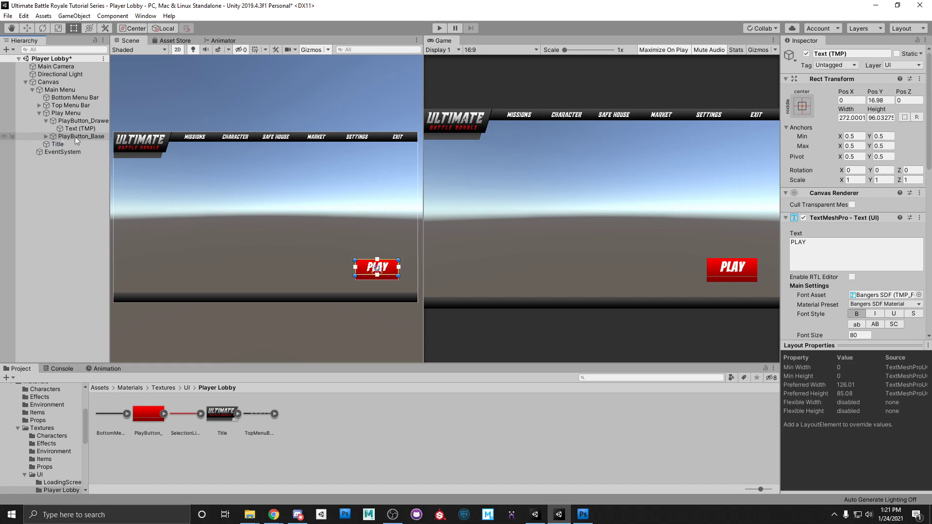
{"action": "left_click", "coordinate": [46, 121]}
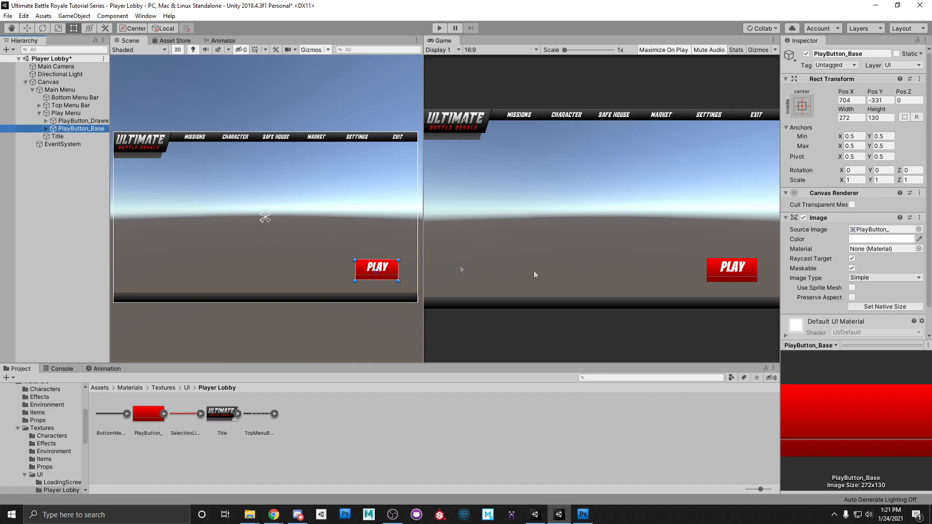
Activate the Move tool for PlayButton_Base and widen the object hierarchy so the full object names can be read.
{"action": "scroll", "coordinate": [845, 272], "scroll_direction": "down", "scroll_amount": 2}
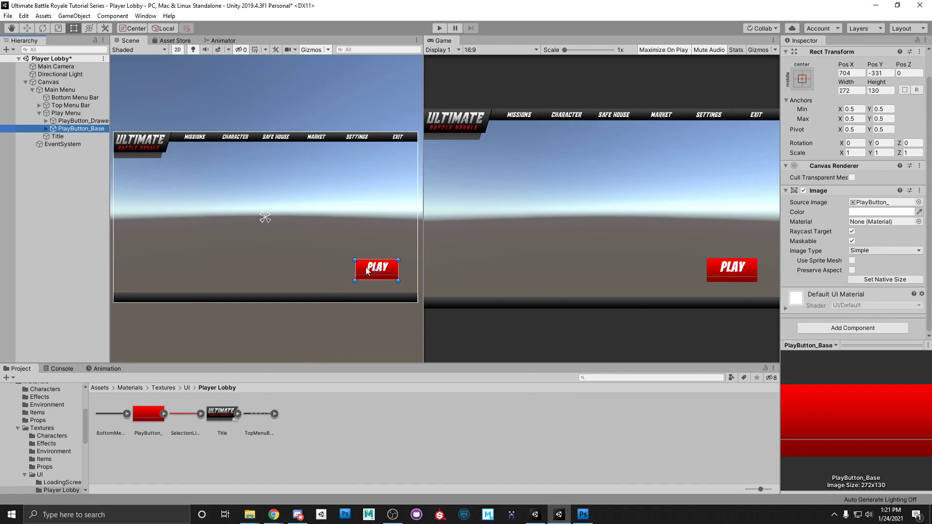
{"action": "key", "text": "w"}
{"action": "middle_click_drag", "start_coordinate": [365, 267], "coordinate": [311, 146]}
{"action": "scroll", "coordinate": [312, 144], "scroll_direction": "up", "scroll_amount": 2}
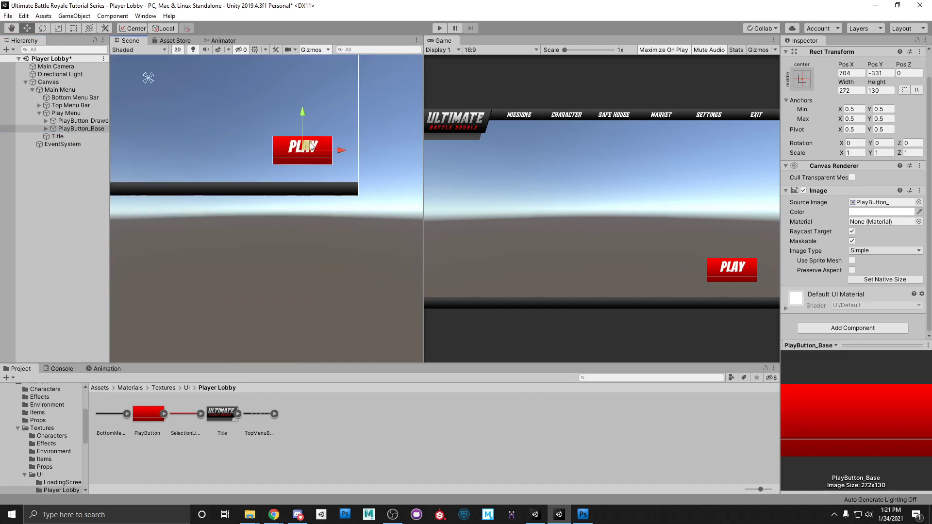
{"action": "scroll", "coordinate": [311, 146], "scroll_direction": "up", "scroll_amount": 3}
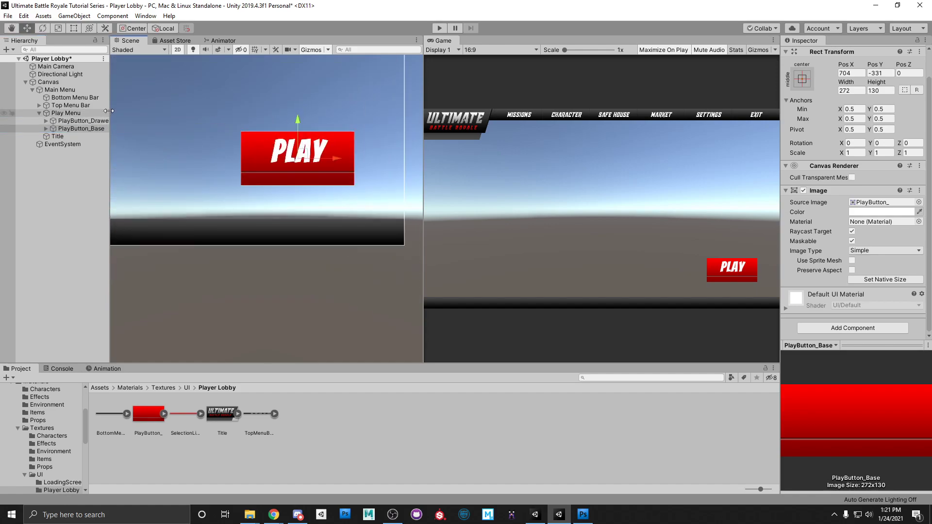
{"action": "left_click_drag", "start_coordinate": [108, 110], "coordinate": [150, 111]}
Move PlayButton_Base down to Pos Y -412 to check the drawer button beneath it, and undo the move.
{"action": "left_click_drag", "start_coordinate": [318, 129], "coordinate": [313, 159]}
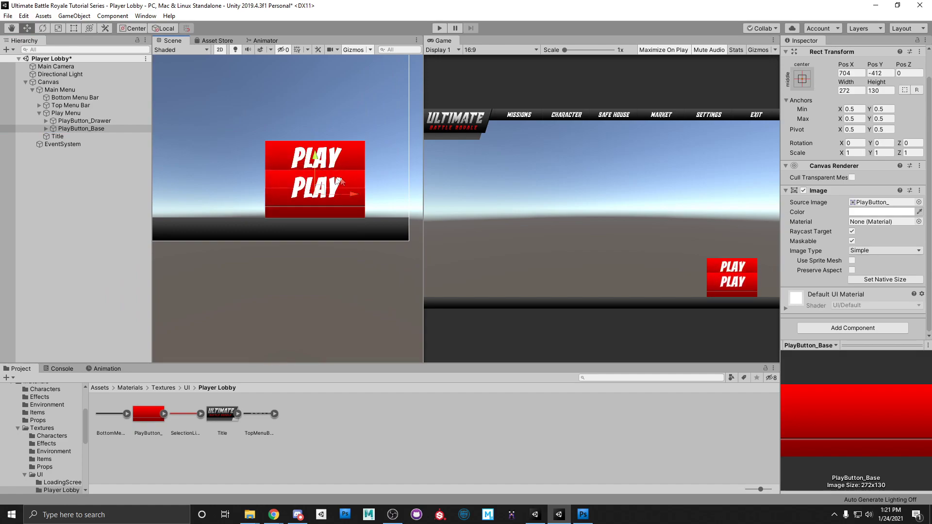
{"action": "key", "text": "ctrl+z"}
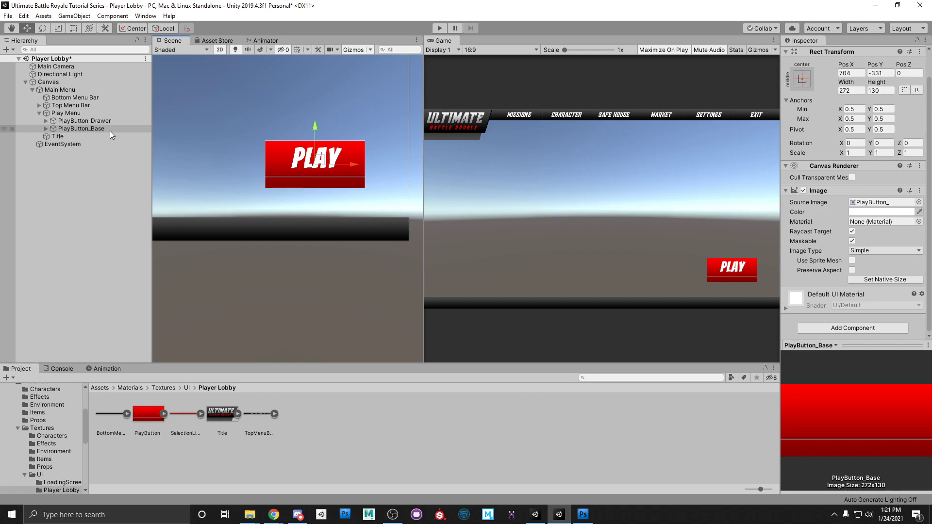
{"action": "key", "text": "alt+Tab"}
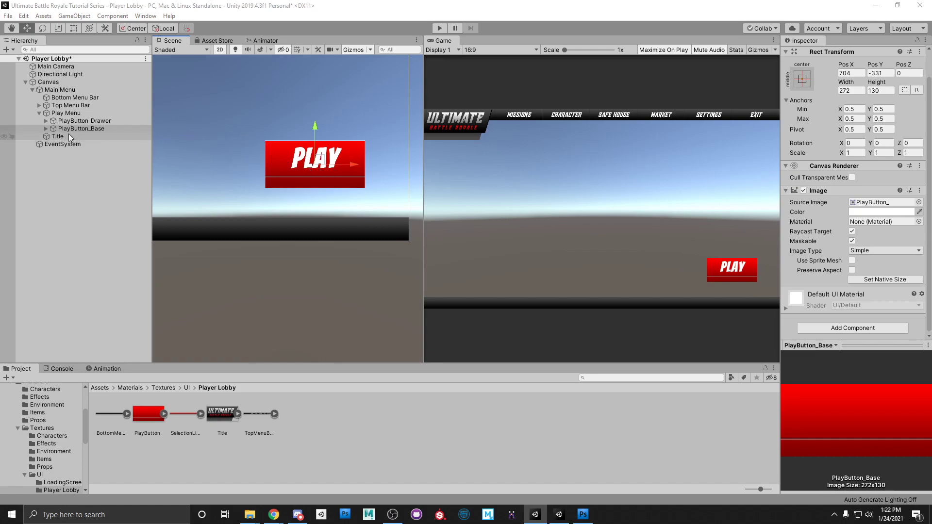
Add a UI Button as a child of Play Menu and name it btn_PlayGame.
{"action": "right_click", "coordinate": [62, 113]}
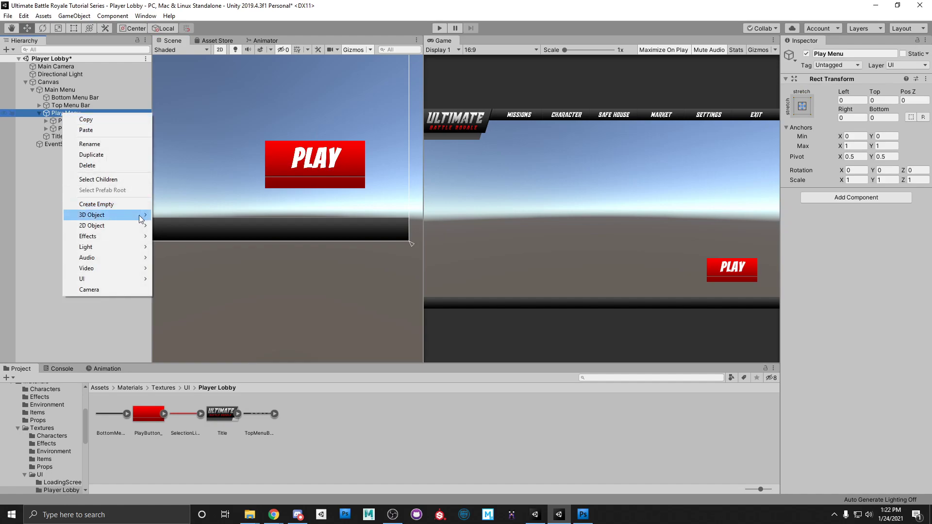
{"action": "mouse_move", "coordinate": [133, 279]}
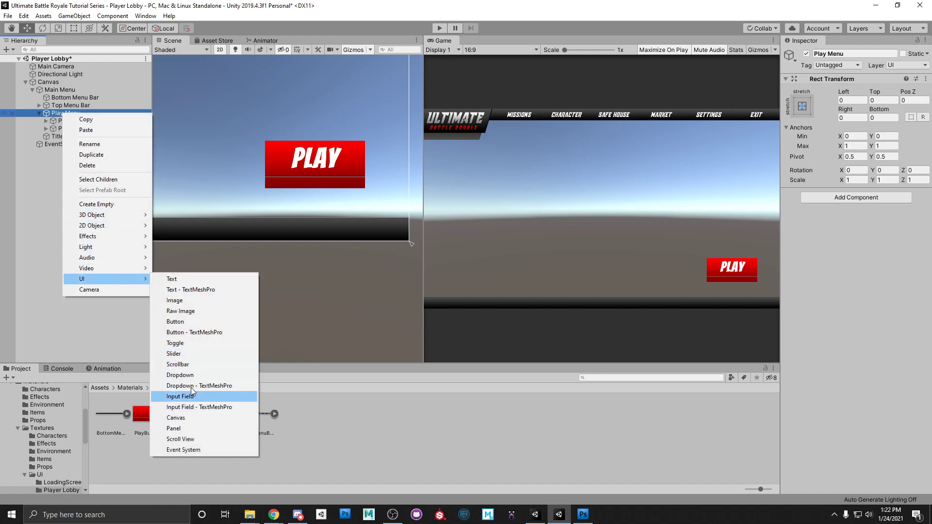
{"action": "left_click", "coordinate": [203, 321]}
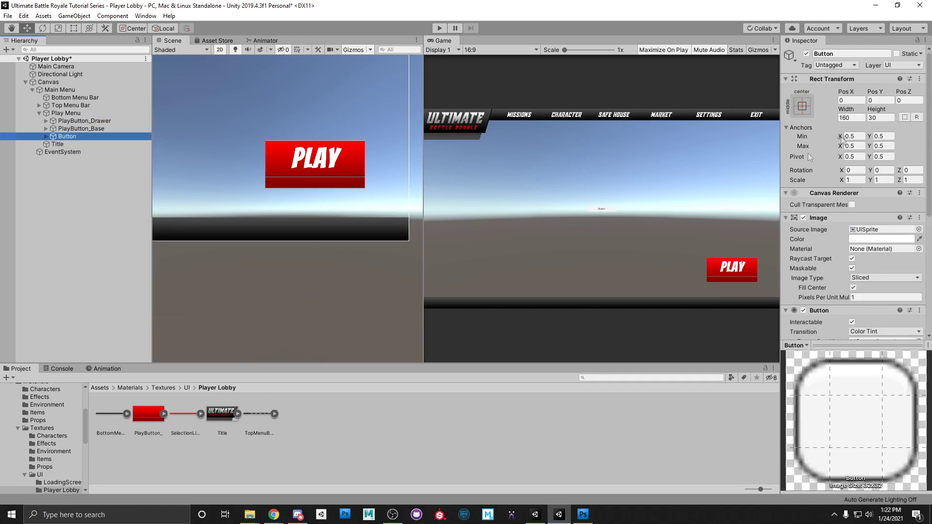
{"action": "left_click", "coordinate": [833, 54]}
{"action": "type", "text": "btn"}
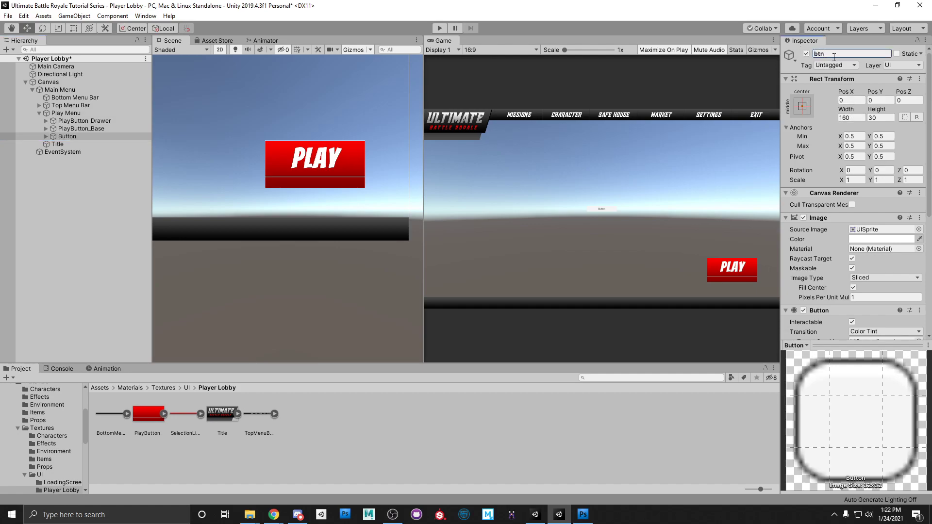
{"action": "type", "text": "_PlayGame"}
{"action": "key", "text": "Return"}
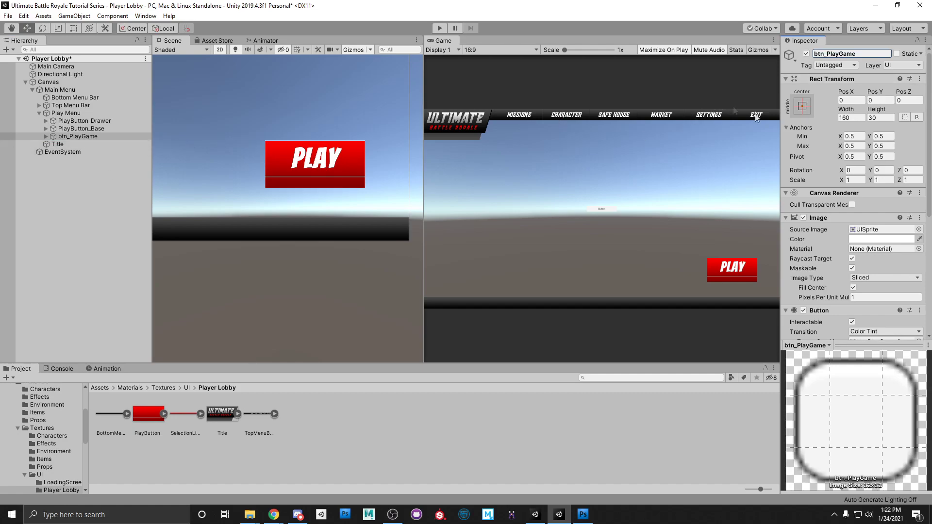
Place btn_PlayGame at Pos X 704, Pos Y -314 and size it to width 272 and height 97.
{"action": "left_click", "coordinate": [851, 100]}
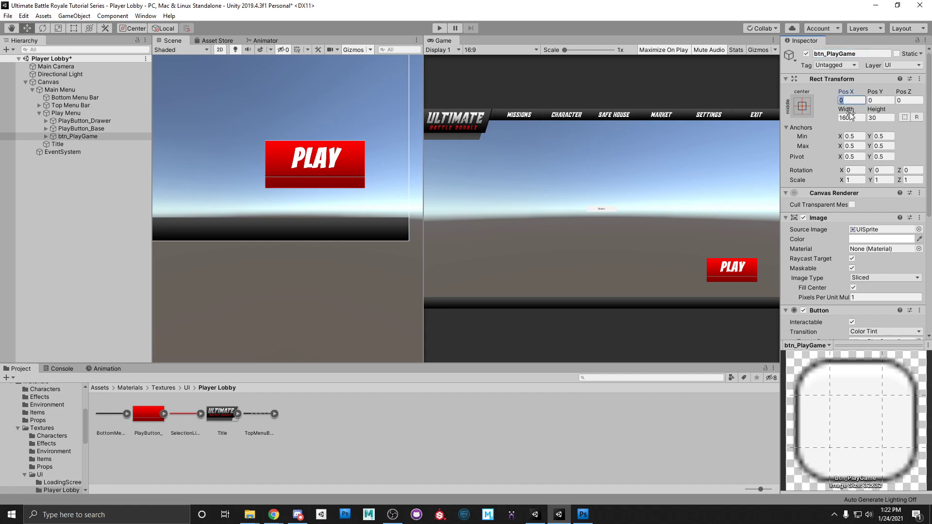
{"action": "type", "text": "704"}
{"action": "key", "text": "Tab"}
{"action": "type", "text": "-314"}
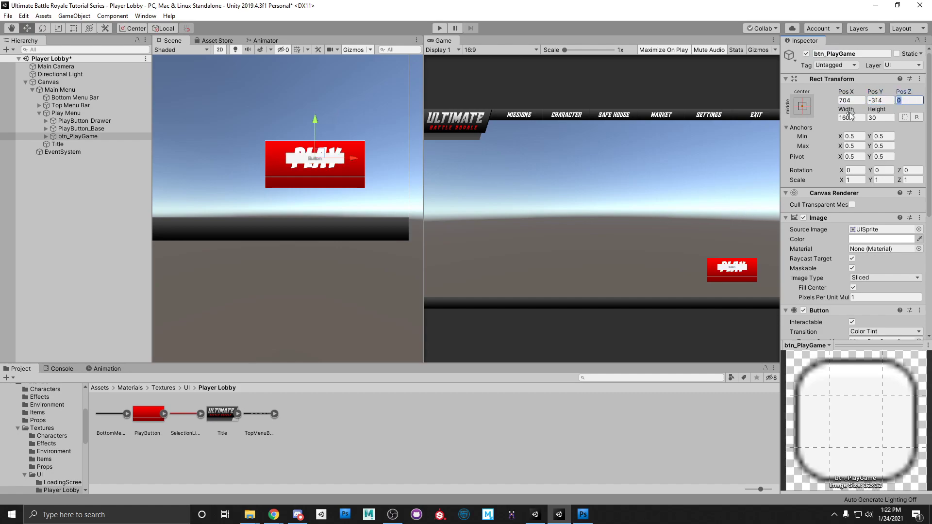
{"action": "key", "text": "Tab"}
{"action": "type", "text": "272"}
{"action": "key", "text": "Tab"}
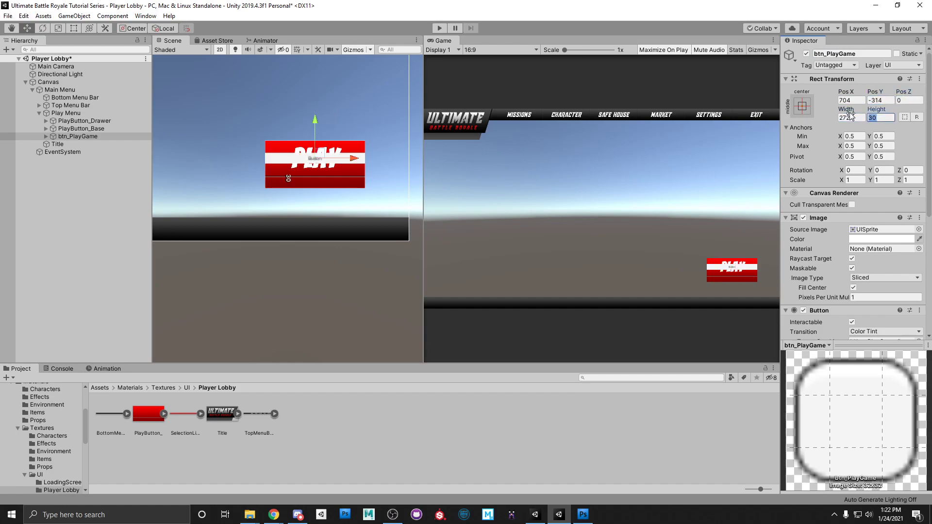
{"action": "type", "text": "97"}
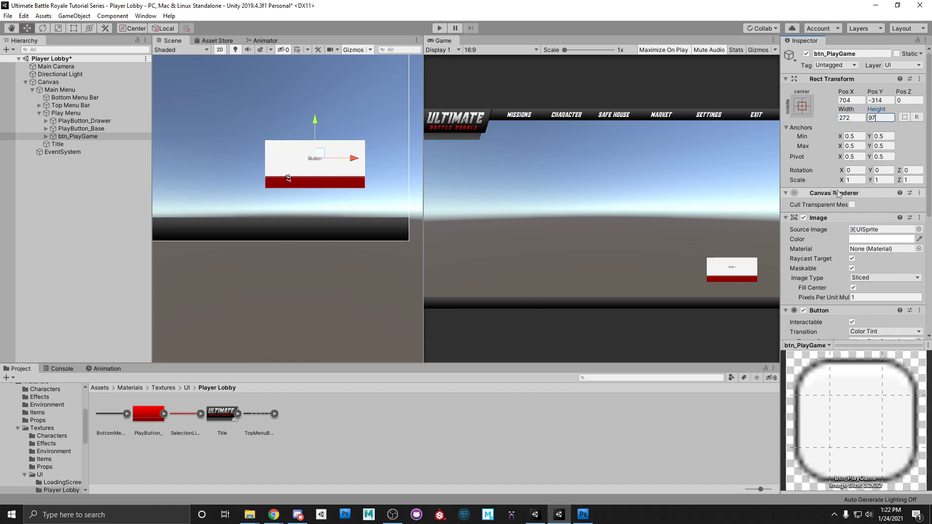
Make btn_PlayGame's image fully transparent with alpha 0 and set its source image to None.
{"action": "left_click", "coordinate": [903, 245]}
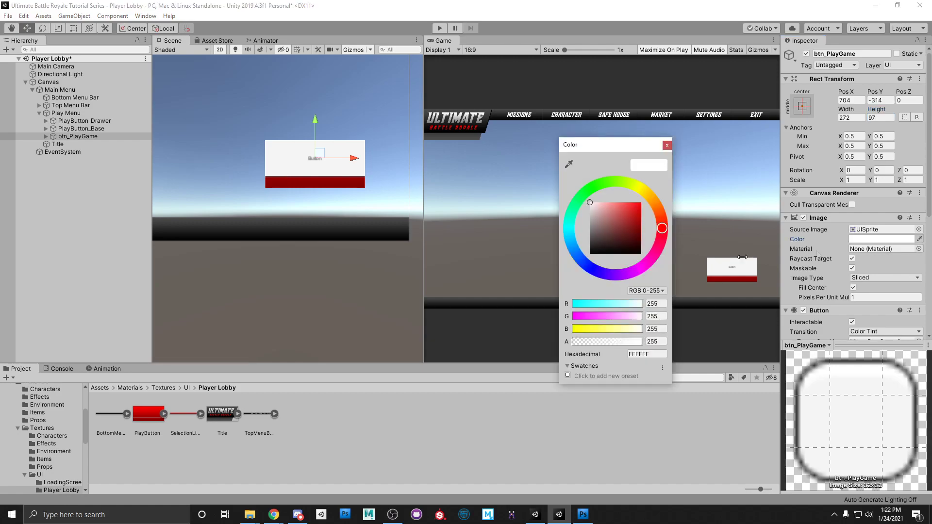
{"action": "left_click", "coordinate": [623, 343]}
{"action": "left_click_drag", "start_coordinate": [624, 343], "coordinate": [641, 344]}
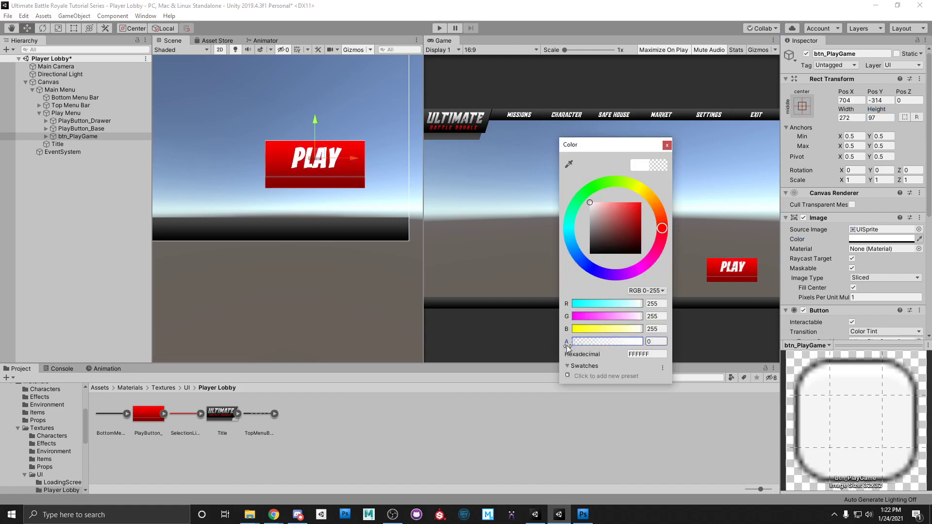
{"action": "left_click", "coordinate": [667, 144]}
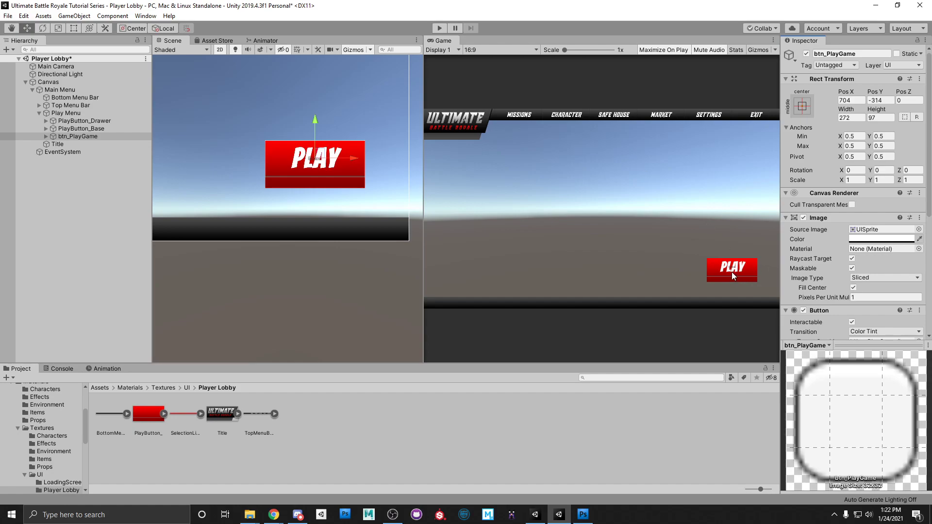
{"action": "left_click", "coordinate": [918, 229]}
{"action": "left_click", "coordinate": [80, 164]}
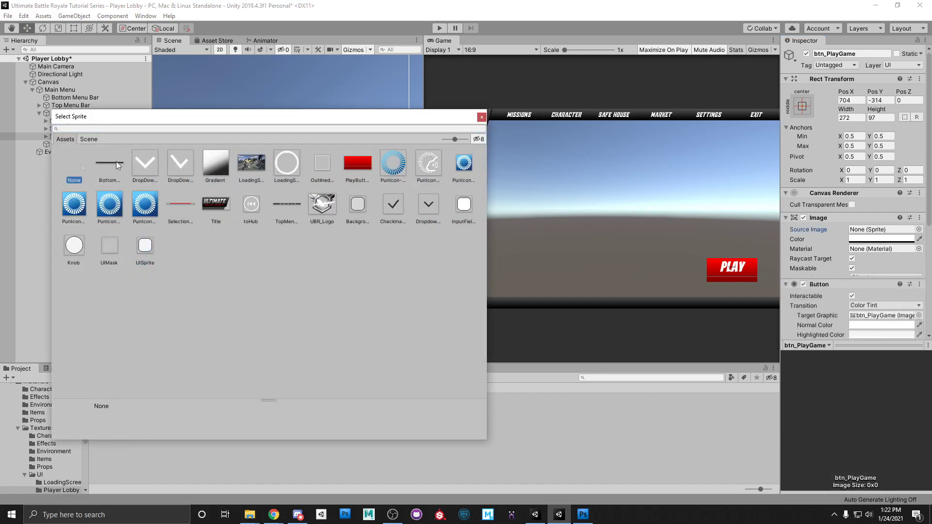
{"action": "left_click", "coordinate": [482, 117]}
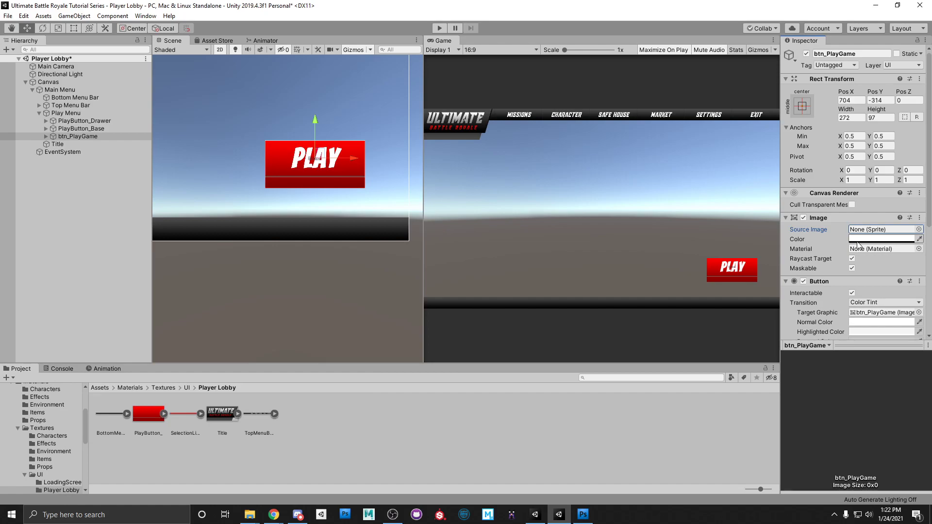
{"action": "scroll", "coordinate": [857, 241], "scroll_direction": "down", "scroll_amount": 3}
{"action": "scroll", "coordinate": [855, 233], "scroll_direction": "up", "scroll_amount": 3}
Duplicate btn_PlayGame and rename the copy to btn_PlayDrawer Pull.
{"action": "left_click", "coordinate": [99, 130]}
{"action": "left_click", "coordinate": [100, 138]}
{"action": "key", "text": "ctrl+d"}
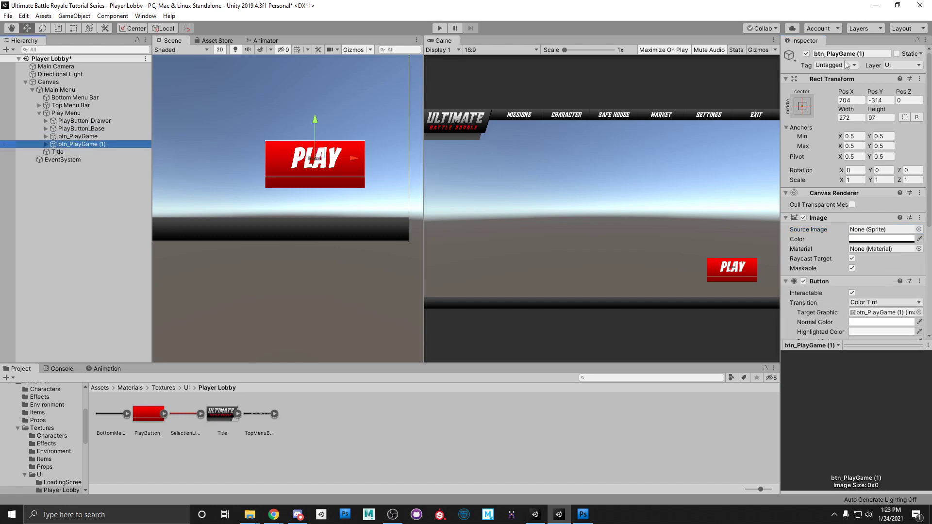
{"action": "left_click", "coordinate": [876, 53]}
{"action": "left_click_drag", "start_coordinate": [876, 54], "coordinate": [838, 56]}
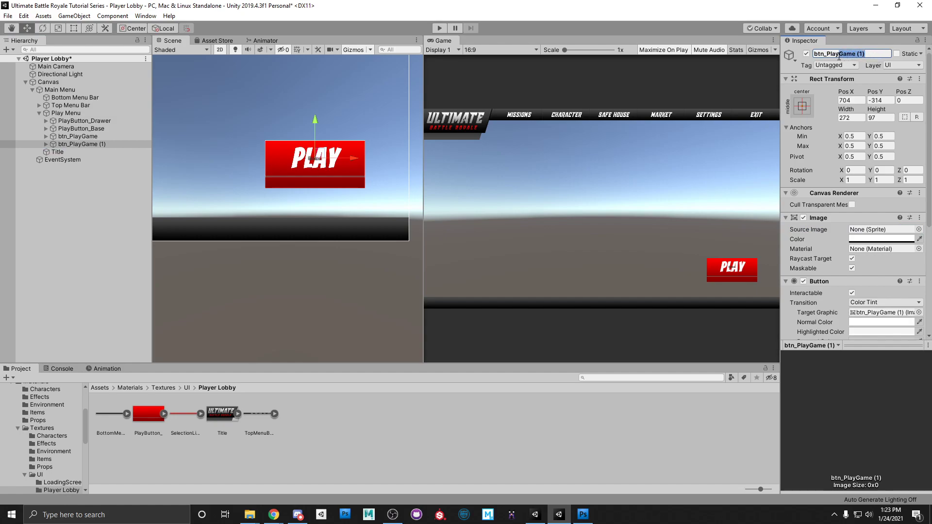
{"action": "type", "text": "Drawer Pull"}
{"action": "key", "text": "Return"}
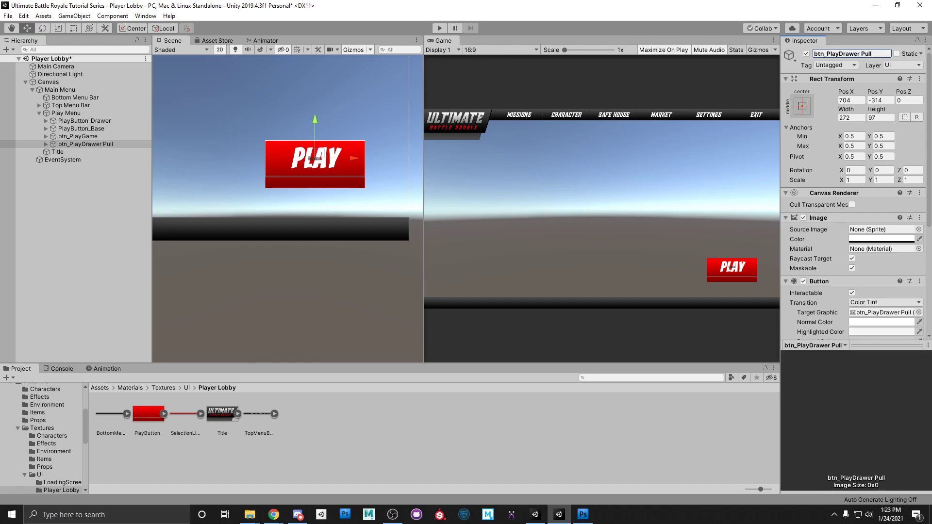
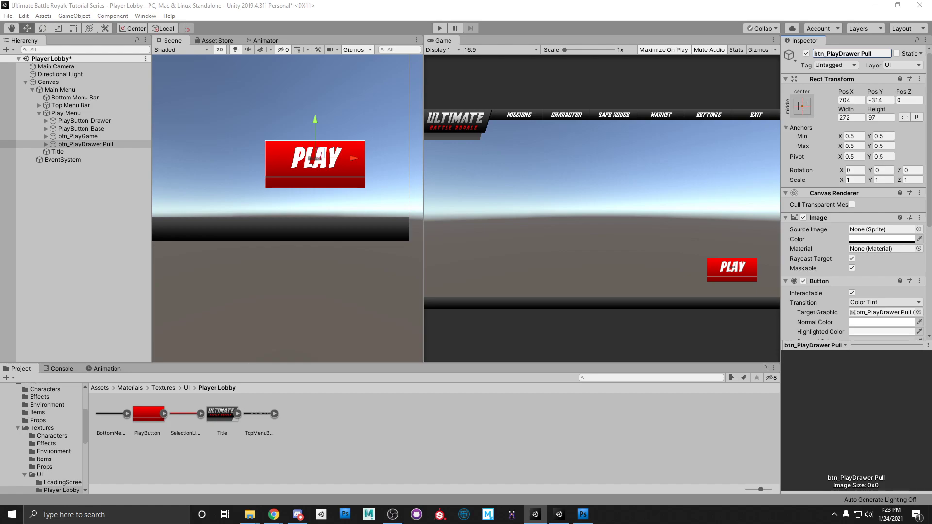
Set btn_PlayDrawer Pull's Pos Y to -379 and its height to 32 so it covers the button's lower strip.
{"action": "left_click", "coordinate": [851, 100]}
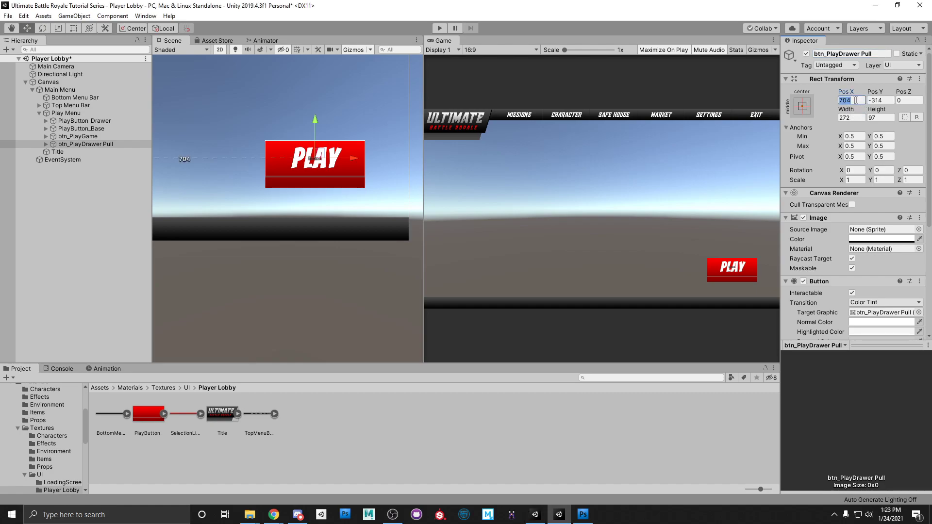
{"action": "left_click", "coordinate": [886, 100]}
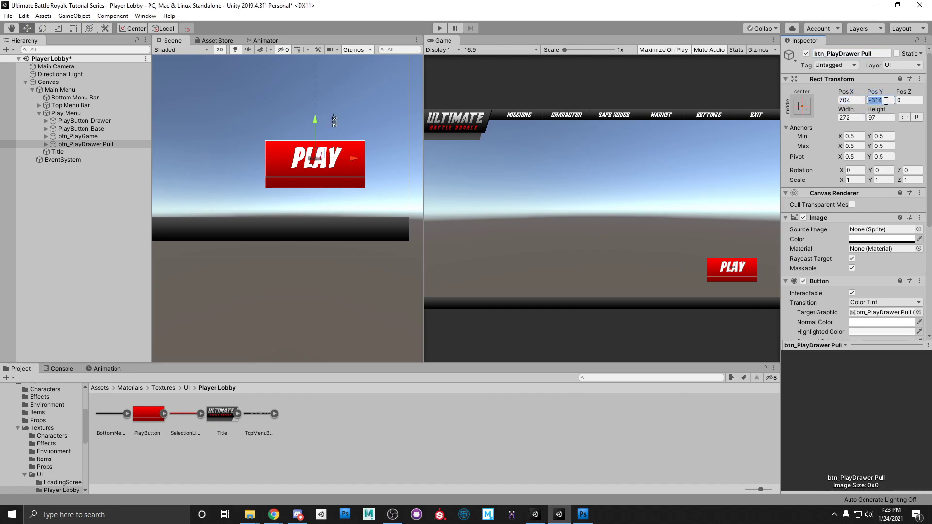
{"action": "type", "text": "-379"}
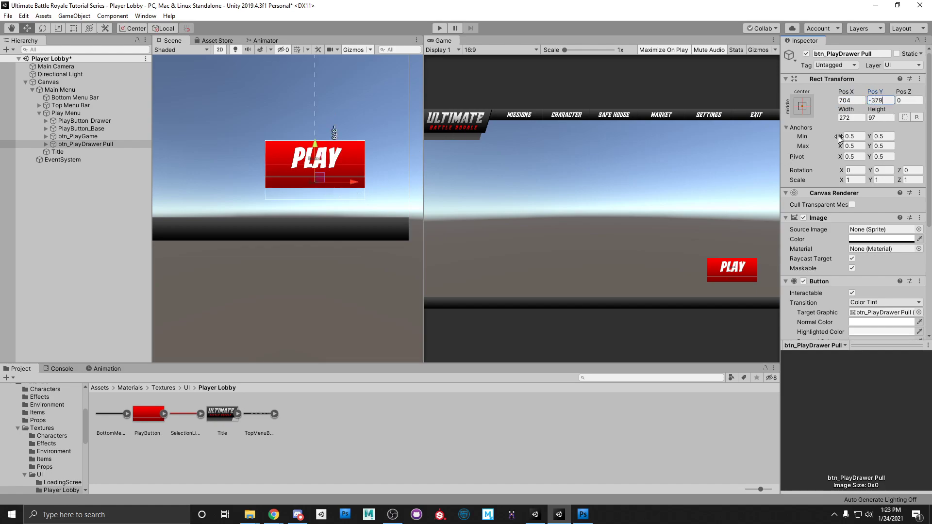
{"action": "left_click", "coordinate": [880, 118]}
{"action": "type", "text": "32"}
{"action": "scroll", "coordinate": [304, 173], "scroll_direction": "up", "scroll_amount": 3}
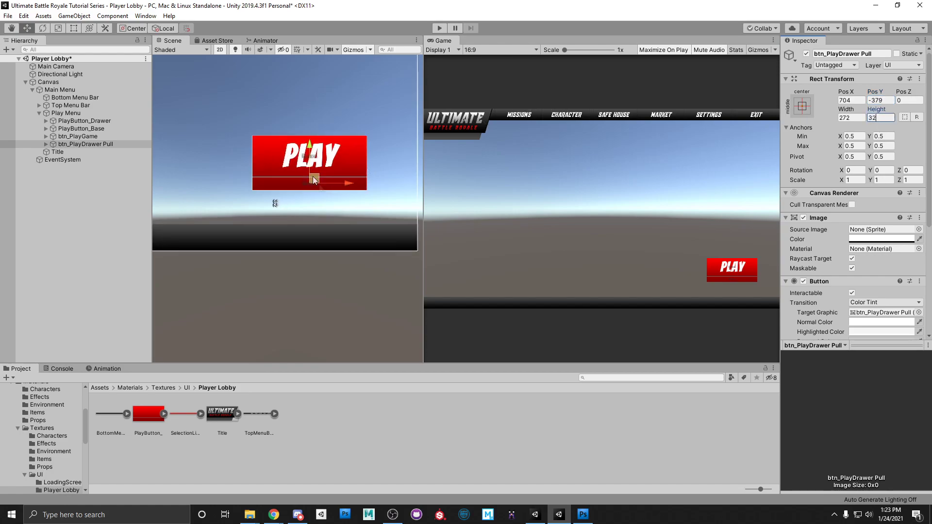
Try UISprite as btn_PlayDrawer Pull's source image and reset it to None.
{"action": "left_click", "coordinate": [919, 229]}
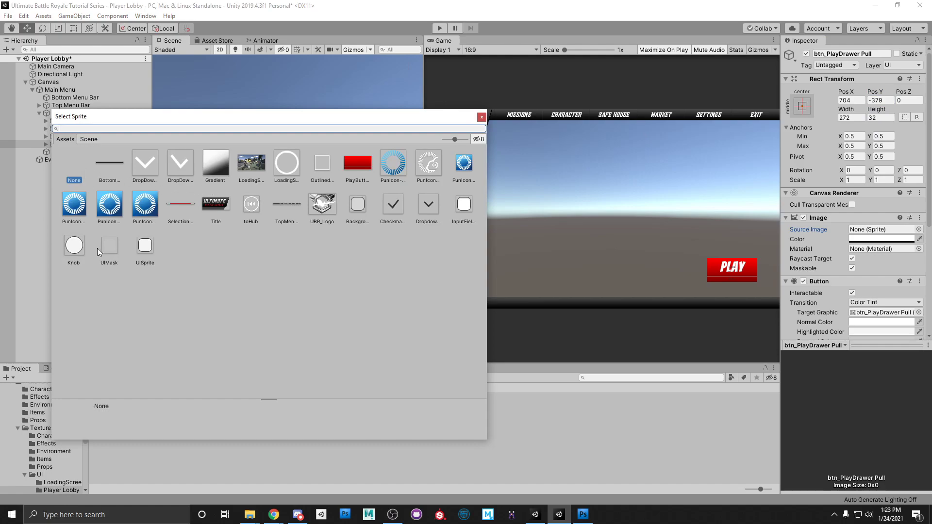
{"action": "left_click", "coordinate": [145, 245]}
{"action": "left_click_drag", "start_coordinate": [255, 119], "coordinate": [388, 174]}
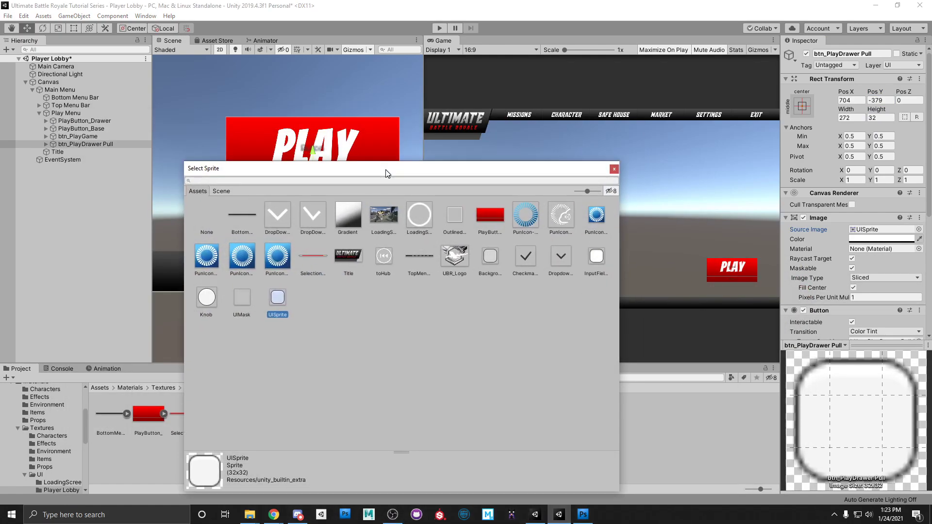
{"action": "left_click", "coordinate": [206, 213]}
{"action": "left_click", "coordinate": [871, 246]}
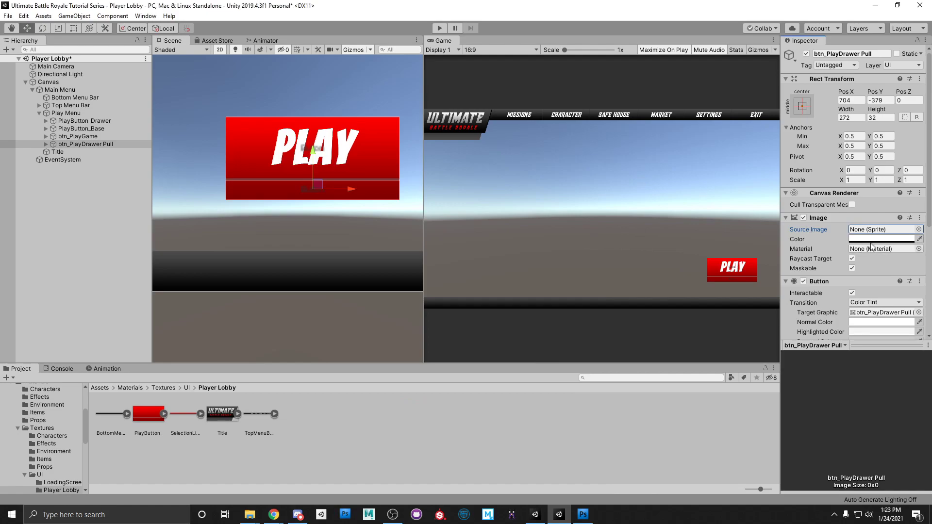
Check btn_PlayDrawer Pull's coverage by raising its image alpha to 255 and returning it to 0.
{"action": "left_click", "coordinate": [872, 240]}
{"action": "left_click_drag", "start_coordinate": [590, 342], "coordinate": [662, 343]}
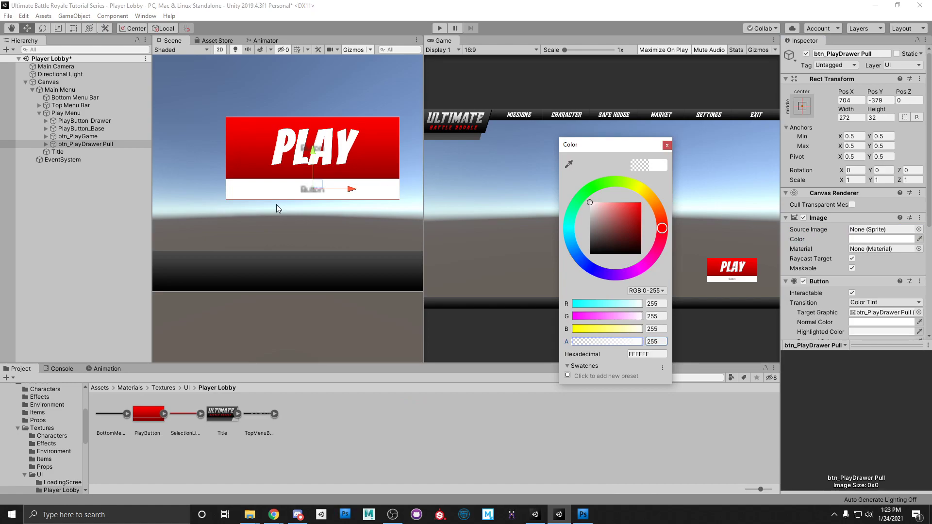
{"action": "left_click_drag", "start_coordinate": [595, 342], "coordinate": [548, 345]}
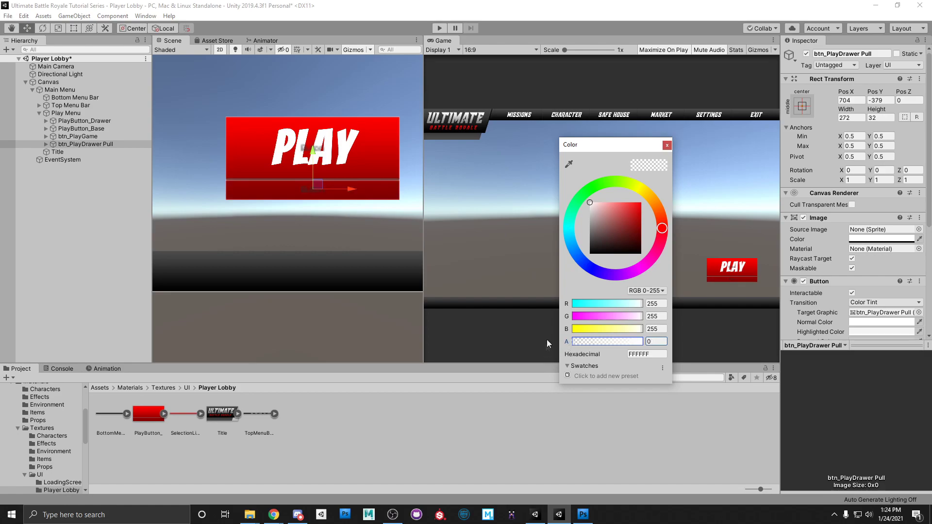
{"action": "left_click", "coordinate": [667, 145]}
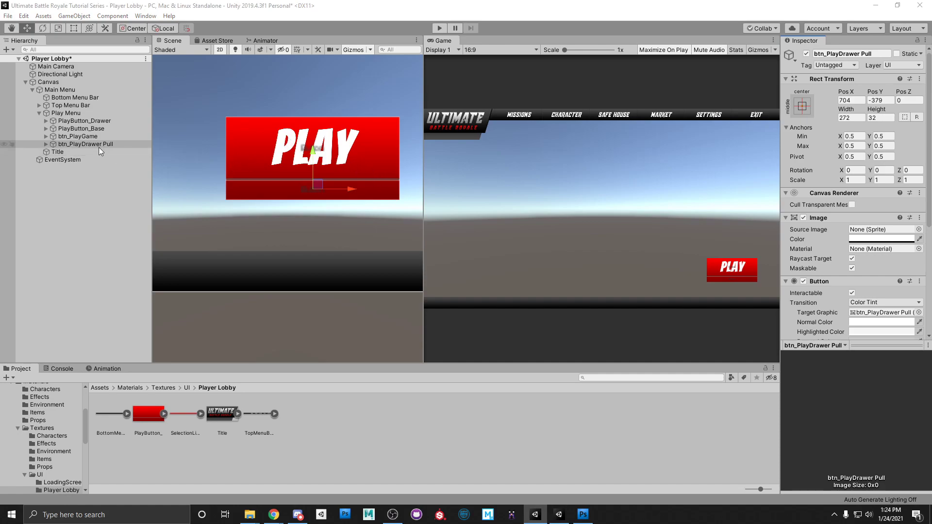
Delete the Text children of btn_PlayDrawer Pull and btn_PlayGame.
{"action": "left_click", "coordinate": [46, 144]}
{"action": "left_click", "coordinate": [71, 154]}
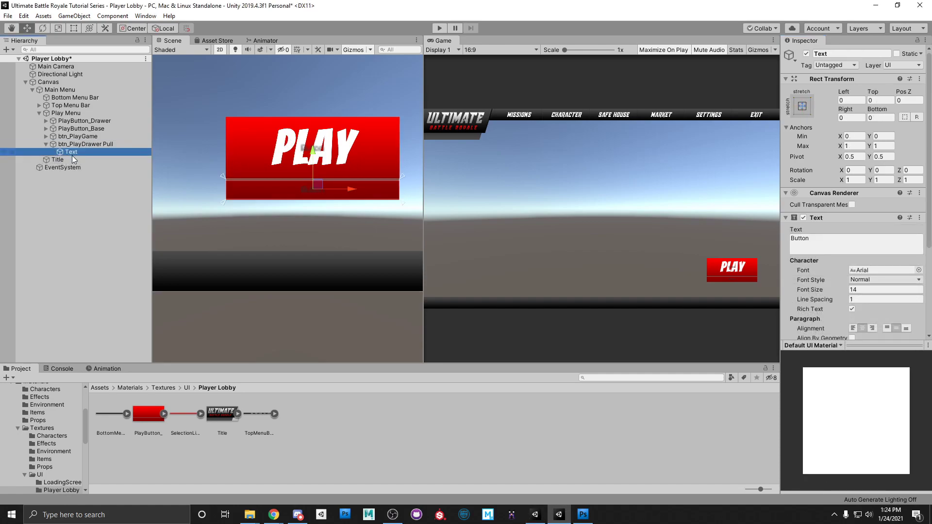
{"action": "key", "text": "Delete"}
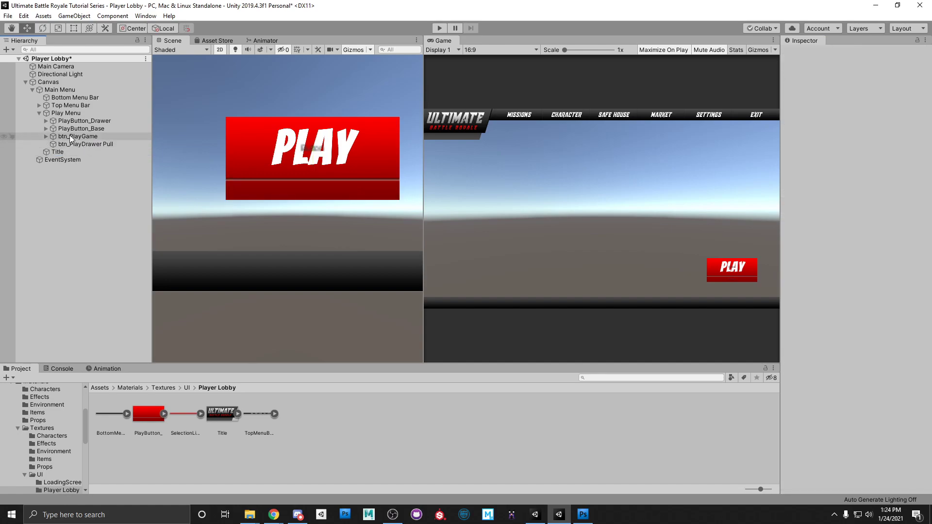
{"action": "left_click", "coordinate": [47, 137]}
{"action": "left_click", "coordinate": [72, 145]}
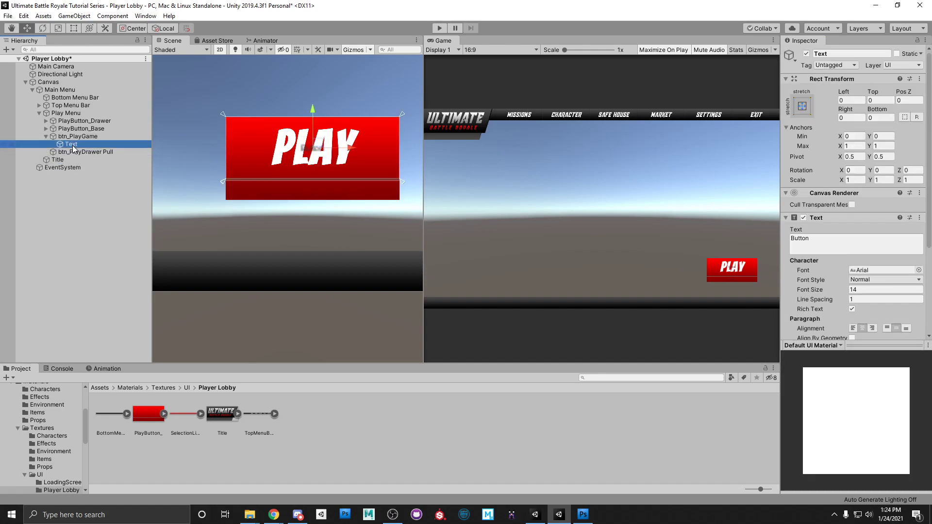
{"action": "key", "text": "Delete"}
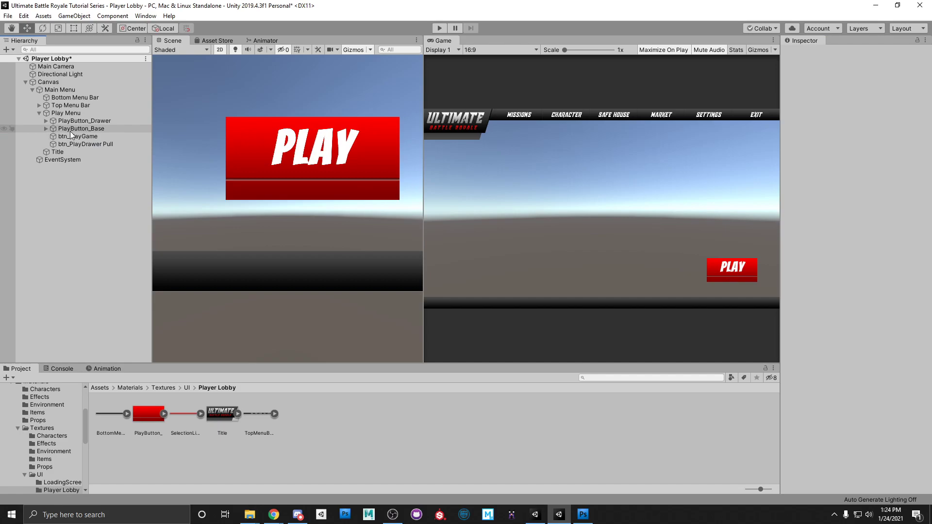
Duplicate btn_PlayDrawer Pull and make the copy a child of PlayButton_Drawer.
{"action": "left_click", "coordinate": [90, 145]}
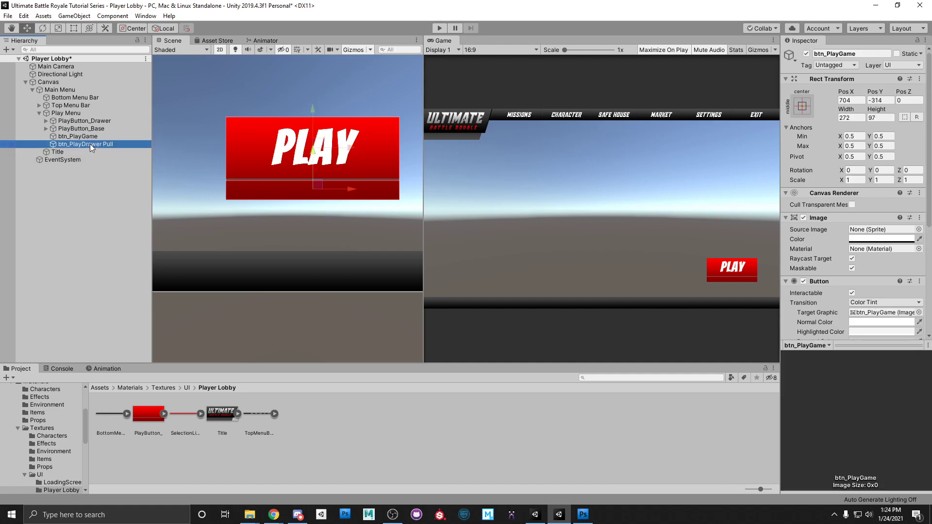
{"action": "left_click", "coordinate": [45, 120]}
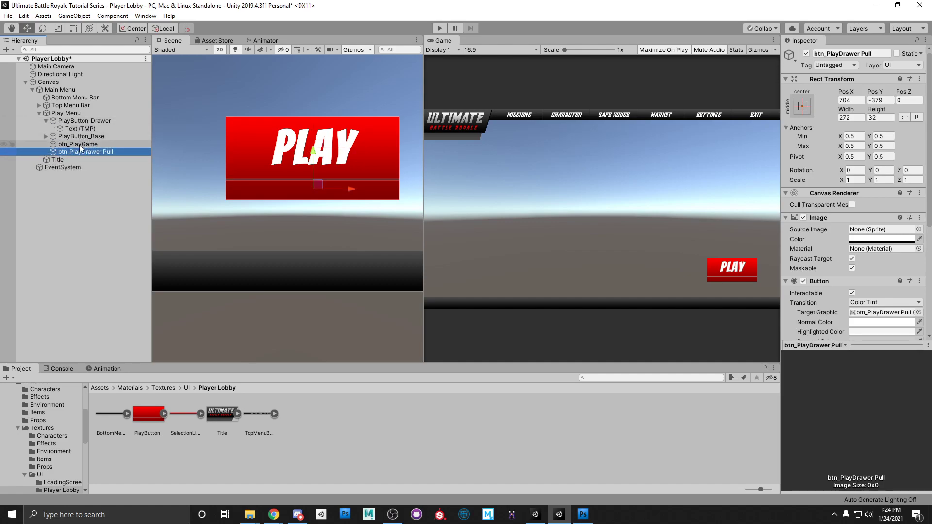
{"action": "key", "text": "ctrl+d"}
{"action": "left_click_drag", "start_coordinate": [102, 160], "coordinate": [79, 121]}
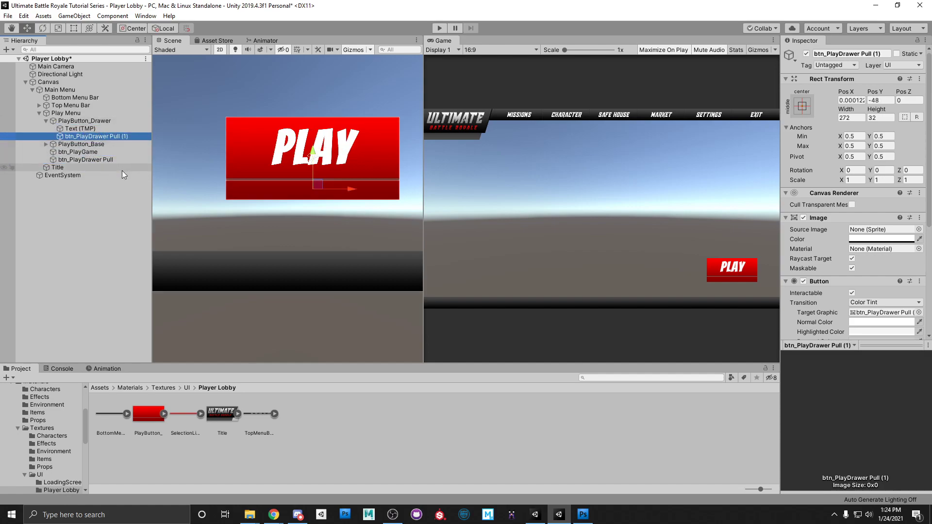
Rename the duplicated button inside PlayButton_Drawer to btn_PlayDrawer().
{"action": "left_click", "coordinate": [887, 54]}
{"action": "left_click", "coordinate": [888, 54]}
{"action": "left_click_drag", "start_coordinate": [888, 54], "coordinate": [841, 53]}
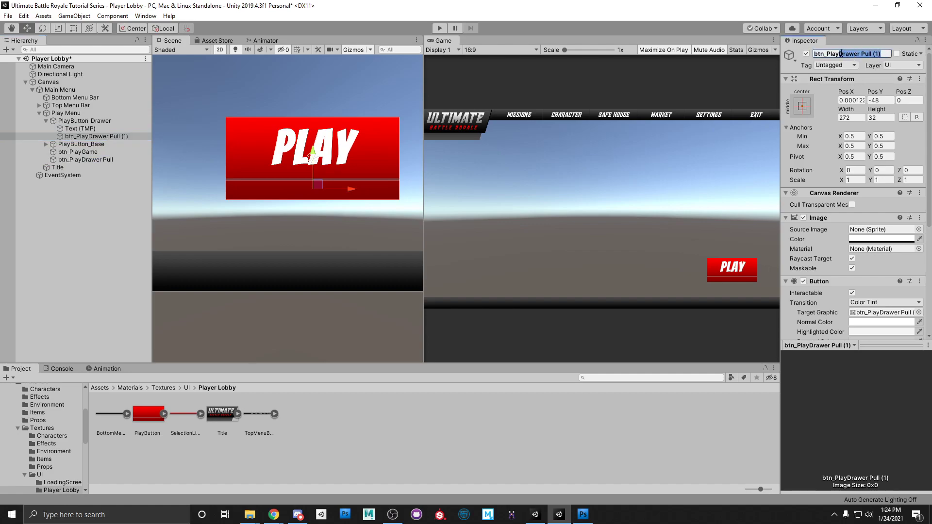
{"action": "type", "text": "Drawer()"}
{"action": "key", "text": "Return"}
Duplicate btn_PlayDrawer() twice inside PlayButton_Drawer.
{"action": "left_click", "coordinate": [76, 121]}
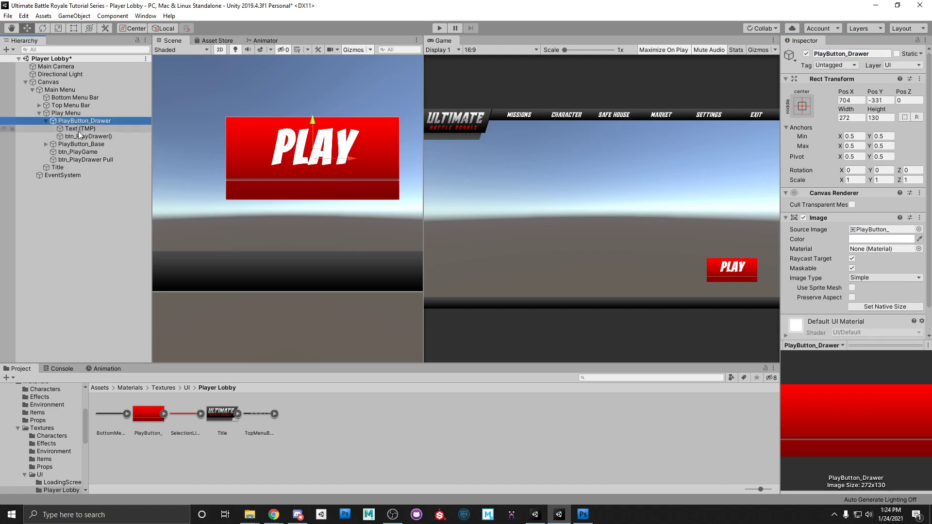
{"action": "left_click", "coordinate": [90, 137]}
{"action": "key", "text": "ctrl+d"}
{"action": "key", "text": "ctrl+d"}
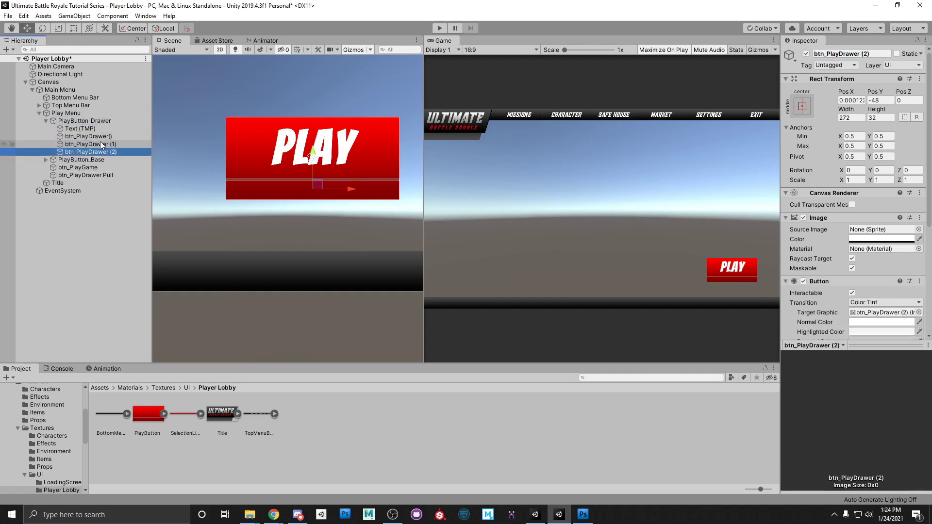
Rename btn_PlayDrawer() to btn_PlayDrawer(Bot).
{"action": "left_click", "coordinate": [95, 138]}
{"action": "left_click", "coordinate": [863, 54]}
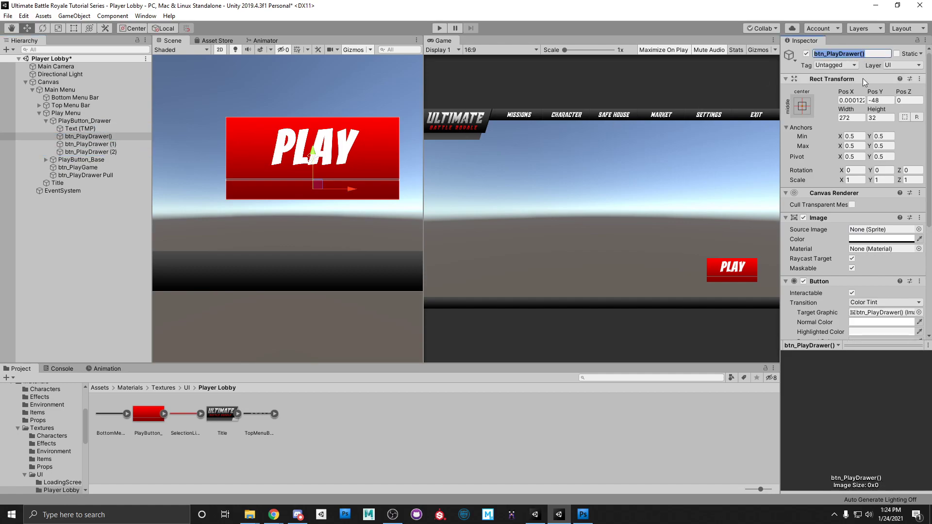
{"action": "key", "text": "Right"}
{"action": "key", "text": "Left"}
{"action": "type", "text": "Bot"}
{"action": "key", "text": "Return"}
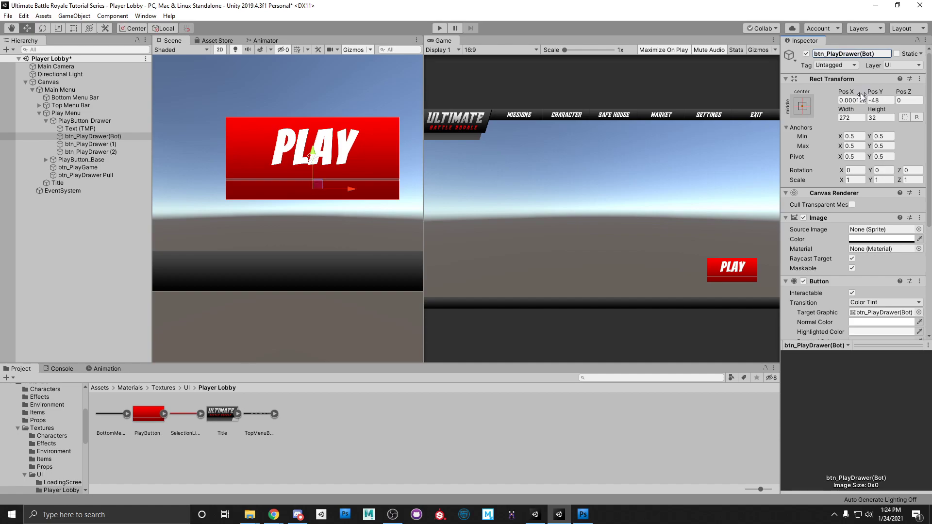
Rename btn_PlayDrawer (1) to btn_PlayDrawer (Mid).
{"action": "left_click", "coordinate": [101, 145]}
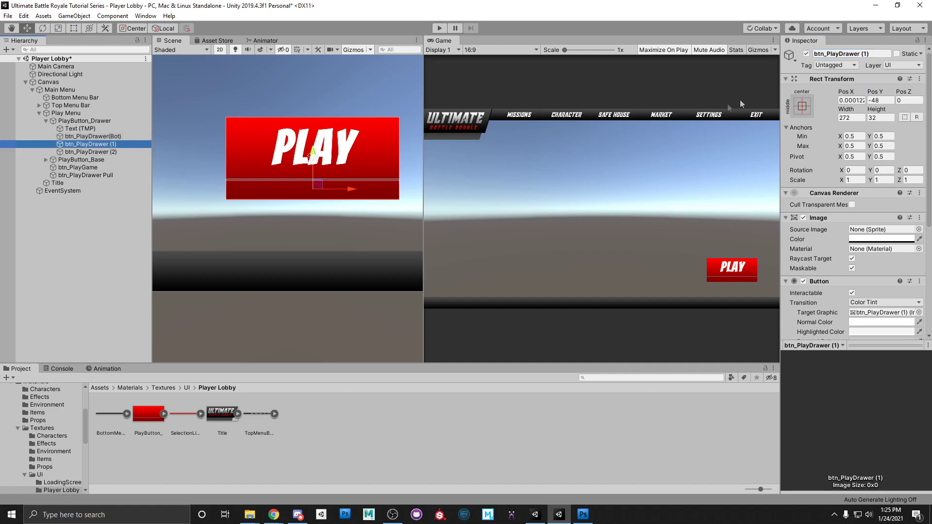
{"action": "left_click", "coordinate": [868, 54]}
{"action": "key", "text": "Right"}
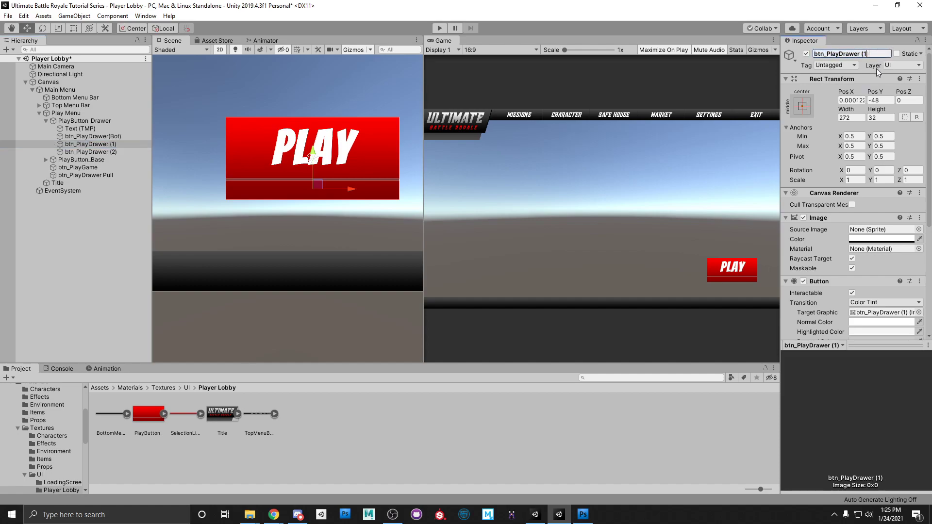
{"action": "type", "text": "Mid)"}
{"action": "key", "text": "Return"}
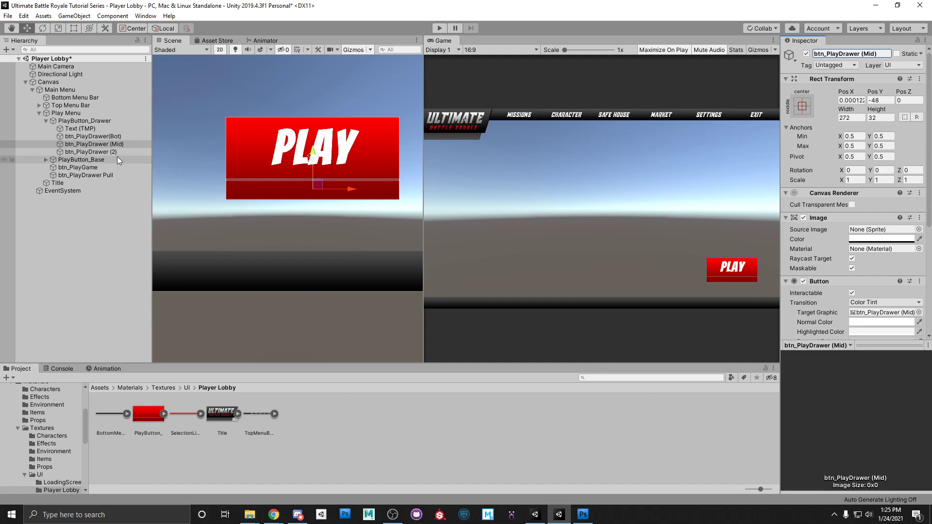
Rename btn_PlayDrawer (2) to btn_PlayDrawer (Top).
{"action": "left_click", "coordinate": [112, 152]}
{"action": "left_click", "coordinate": [872, 54]}
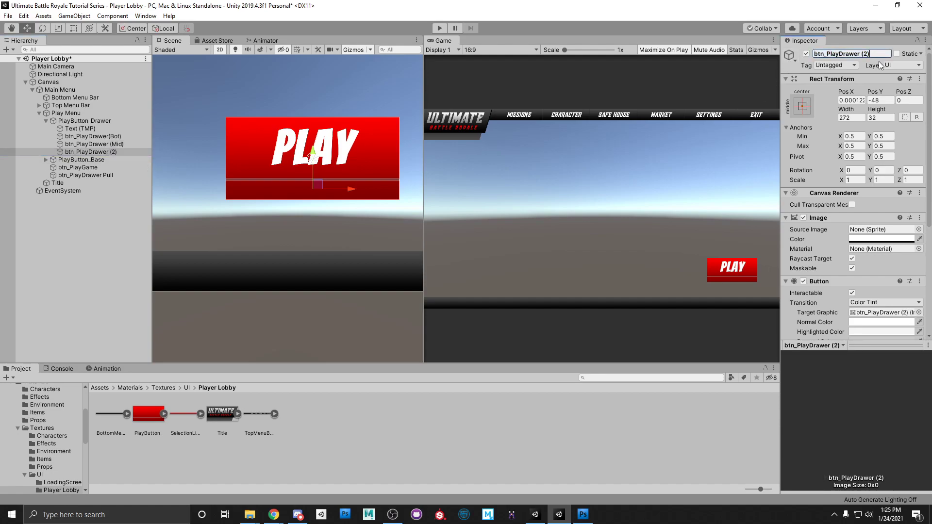
{"action": "type", "text": "Top)"}
{"action": "key", "text": "Return"}
Add a space before (Bot) in the bottom drawer button's name, making it btn_PlayDrawer (Bot).
{"action": "left_click", "coordinate": [109, 136]}
{"action": "left_click", "coordinate": [115, 152]}
{"action": "left_click", "coordinate": [112, 144]}
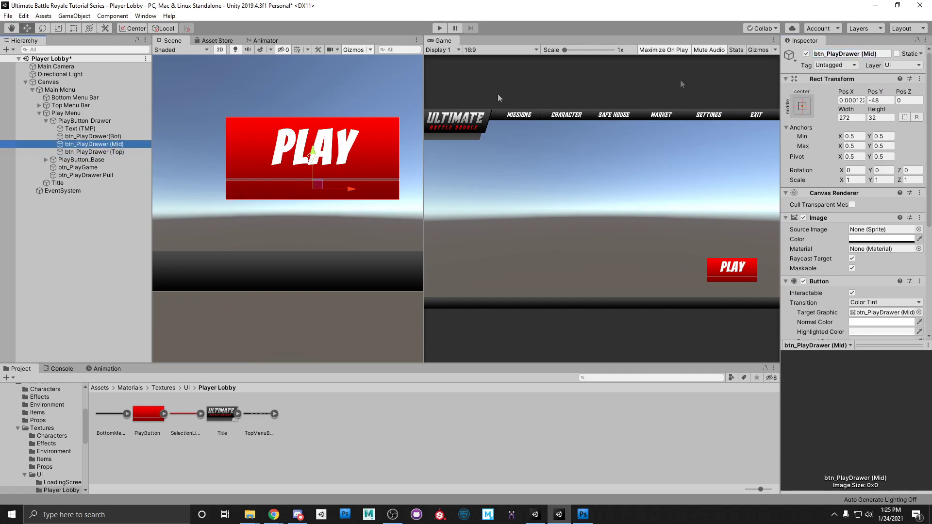
{"action": "left_click", "coordinate": [98, 136]}
{"action": "left_click", "coordinate": [860, 53]}
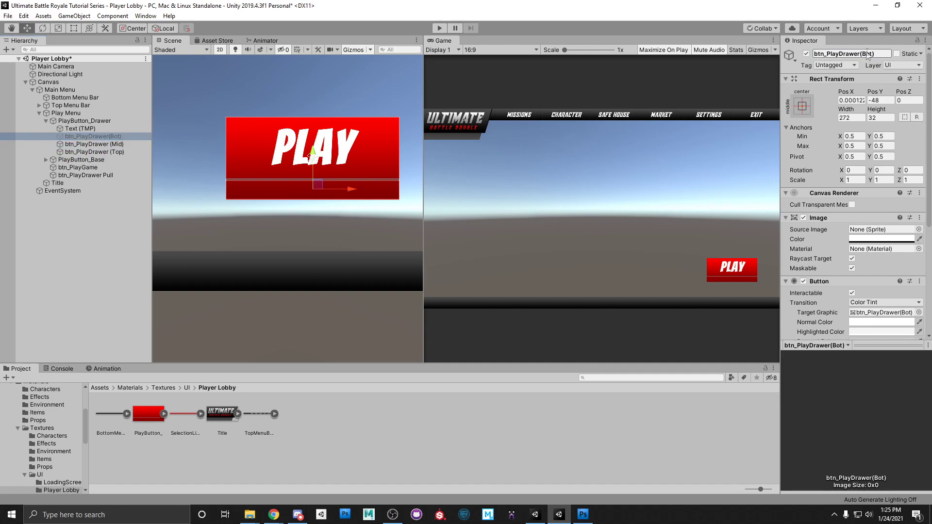
{"action": "left_click", "coordinate": [861, 53]}
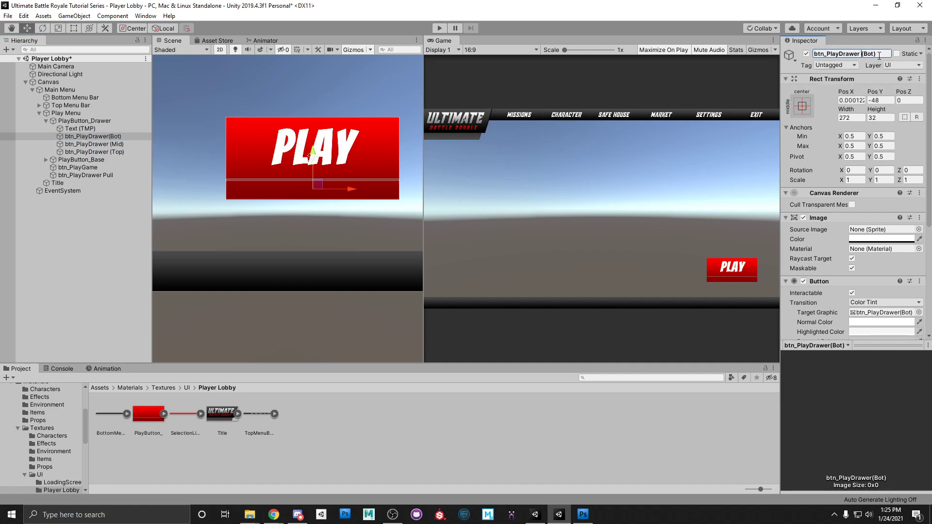
Set btn_PlayDrawer (Bot)'s Pos X to 0, Pos Y to -48.81 and height to 32.37.
{"action": "left_click", "coordinate": [113, 141], "text": "shift"}
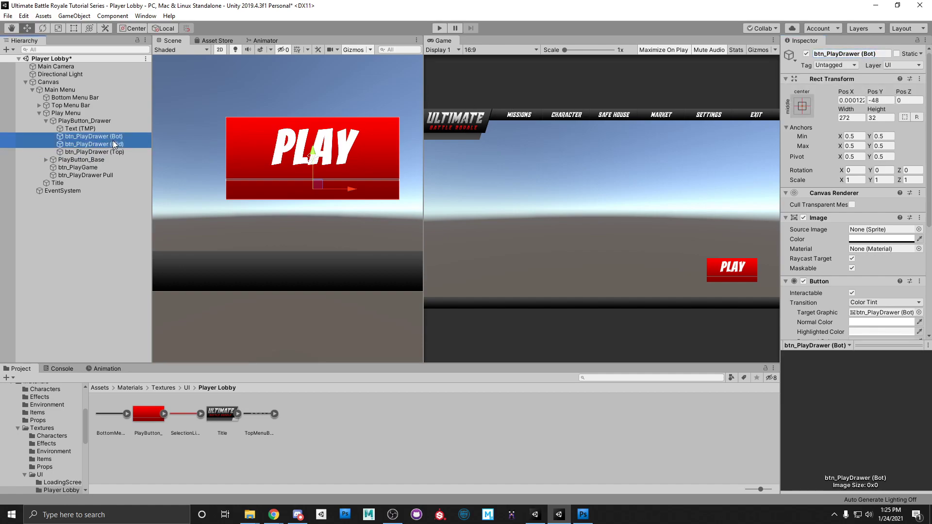
{"action": "left_click", "coordinate": [112, 151], "text": "shift"}
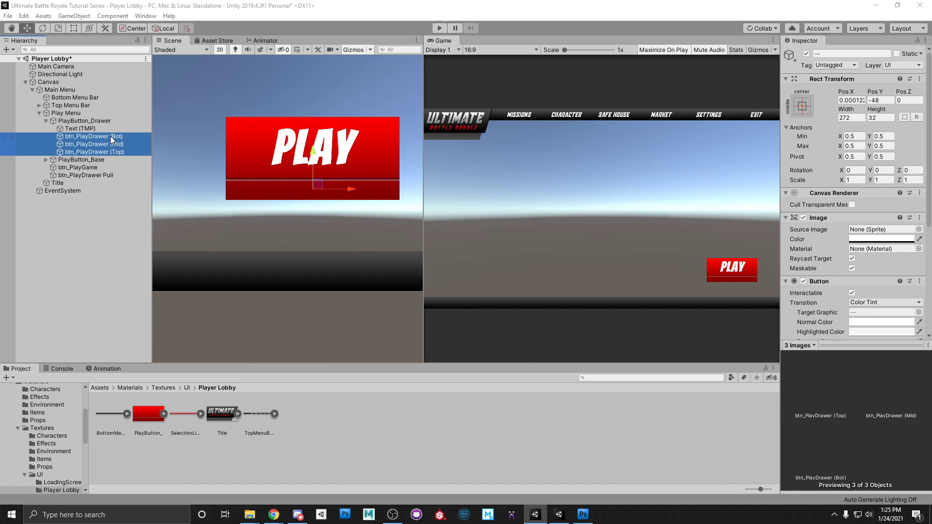
{"action": "left_click", "coordinate": [315, 162]}
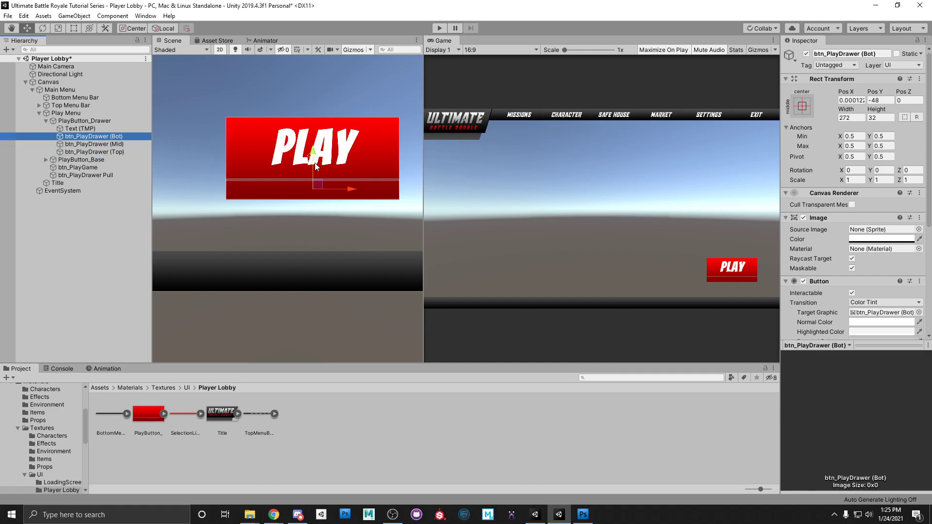
{"action": "left_click", "coordinate": [850, 100]}
{"action": "type", "text": "0"}
{"action": "key", "text": "Tab"}
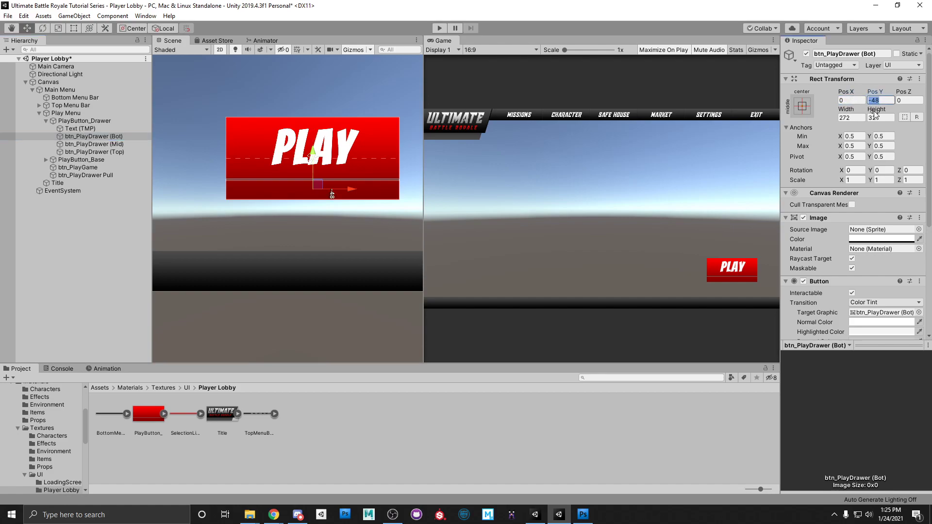
{"action": "type", "text": "-48.81"}
{"action": "left_click", "coordinate": [880, 119]}
{"action": "left_click", "coordinate": [880, 121]}
{"action": "type", "text": ".37"}
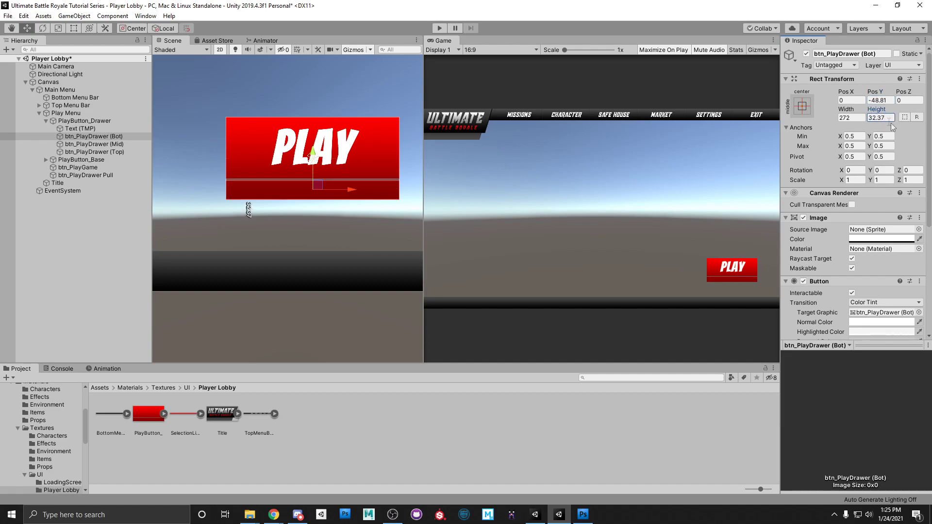
Check btn_PlayDrawer (Bot)'s coverage by raising its image alpha to 255 and returning it to 0.
{"action": "left_click", "coordinate": [882, 239]}
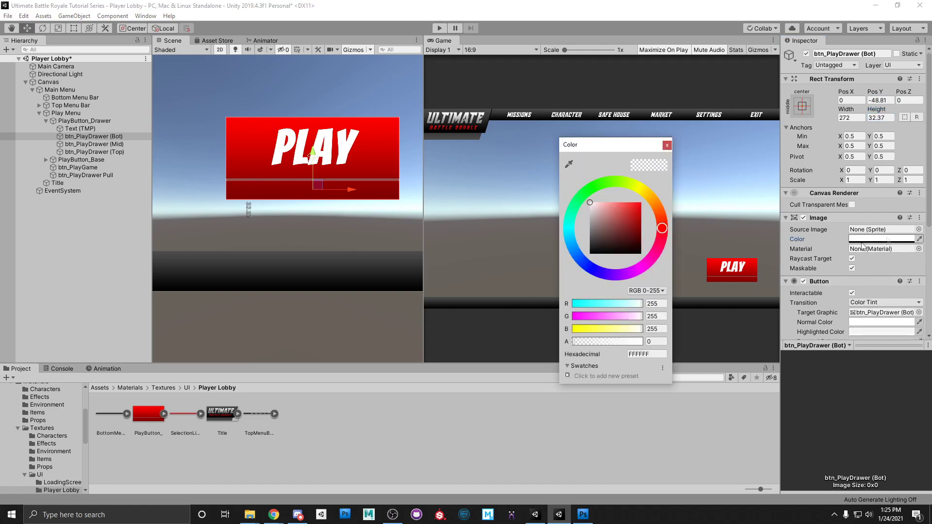
{"action": "left_click_drag", "start_coordinate": [588, 343], "coordinate": [647, 343]}
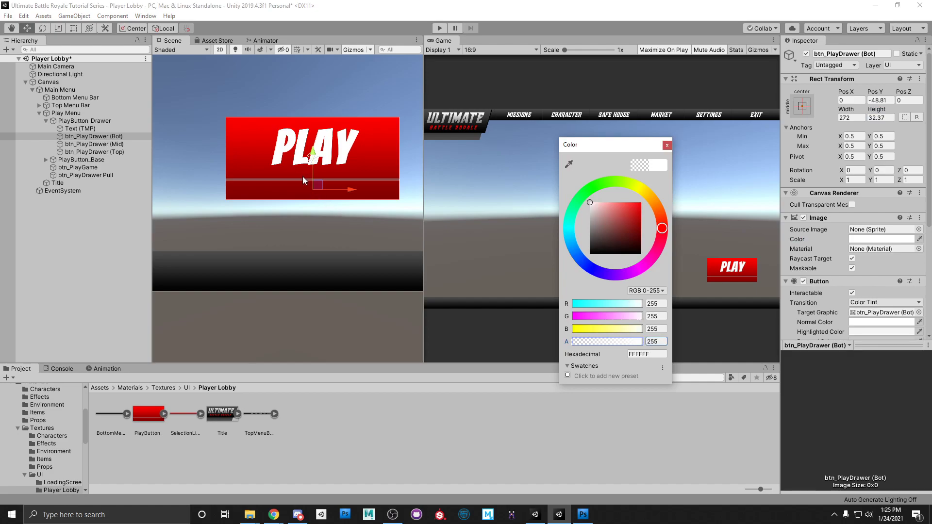
{"action": "left_click_drag", "start_coordinate": [637, 342], "coordinate": [575, 343]}
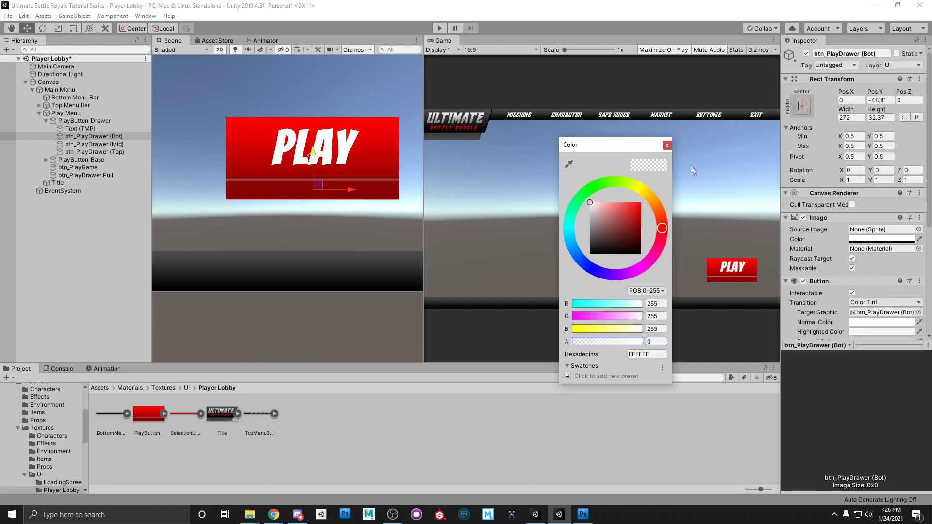
{"action": "left_click", "coordinate": [667, 145]}
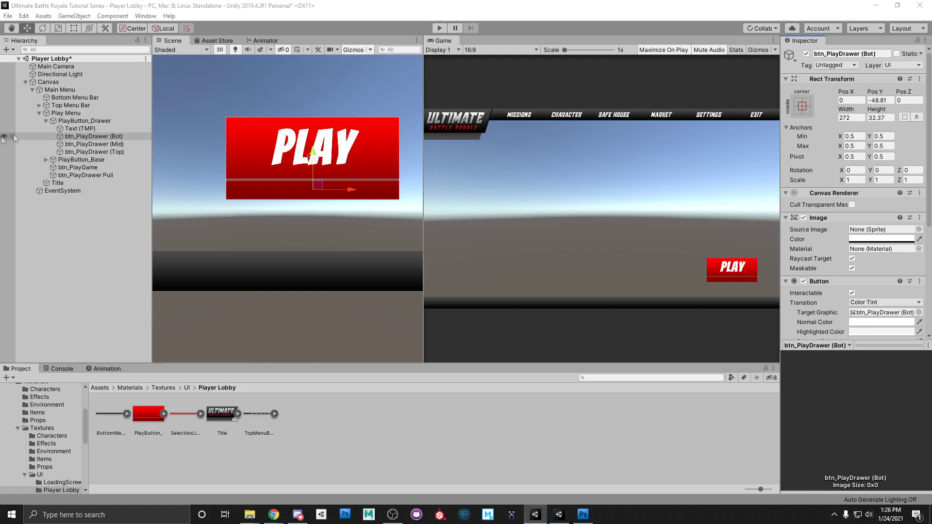
Set btn_PlayDrawer (Mid)'s Pos X to 0, Pos Y to -16.5 and height to 32.37.
{"action": "left_click", "coordinate": [83, 144]}
{"action": "left_click", "coordinate": [850, 100]}
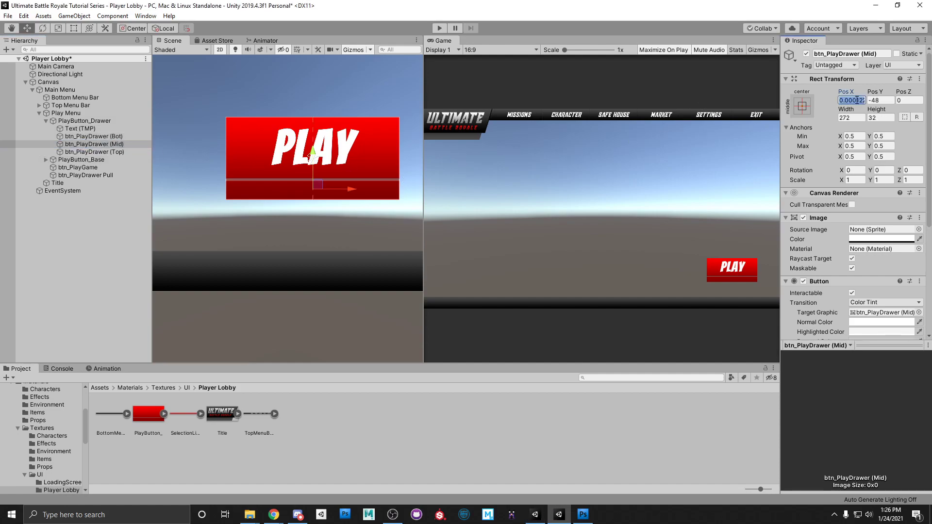
{"action": "type", "text": "0"}
{"action": "key", "text": "Tab"}
{"action": "type", "text": "-16.5"}
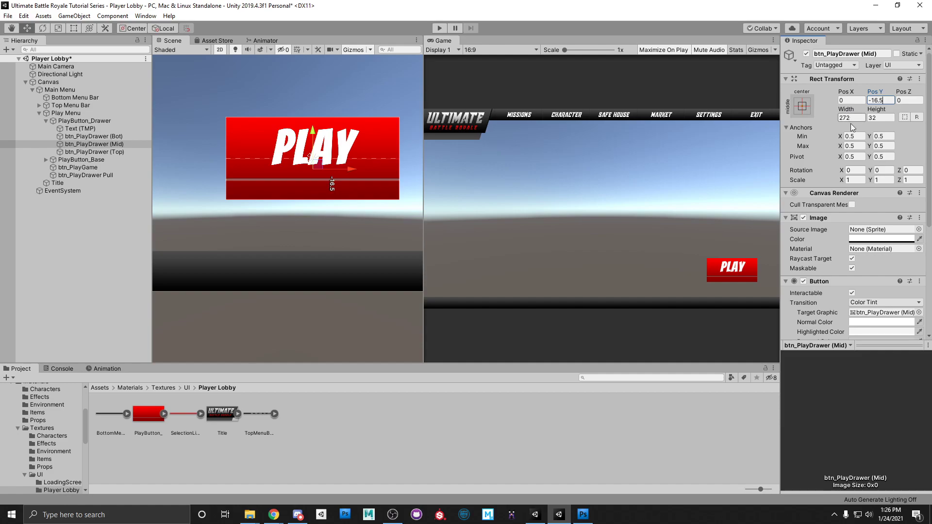
{"action": "left_click", "coordinate": [886, 118]}
{"action": "type", "text": "32"}
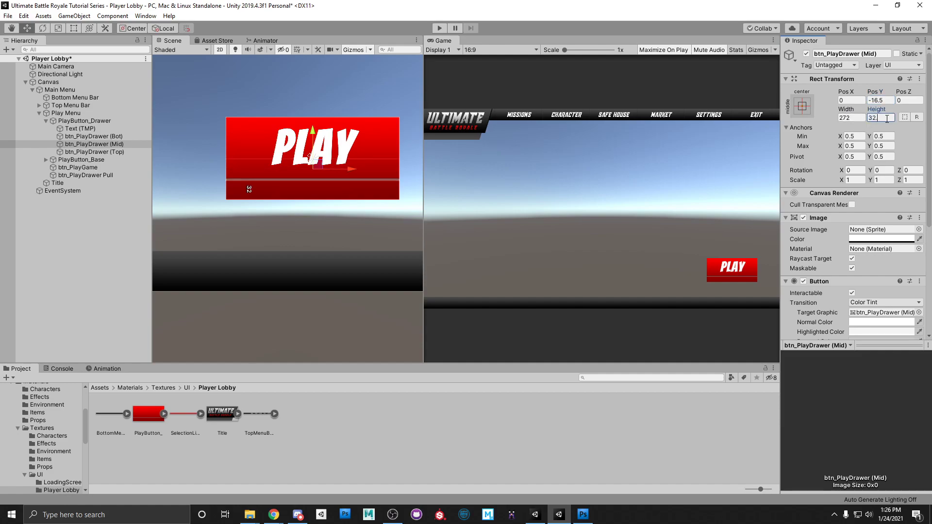
{"action": "type", "text": ".37"}
{"action": "scroll", "coordinate": [353, 168], "scroll_direction": "up", "scroll_amount": 3}
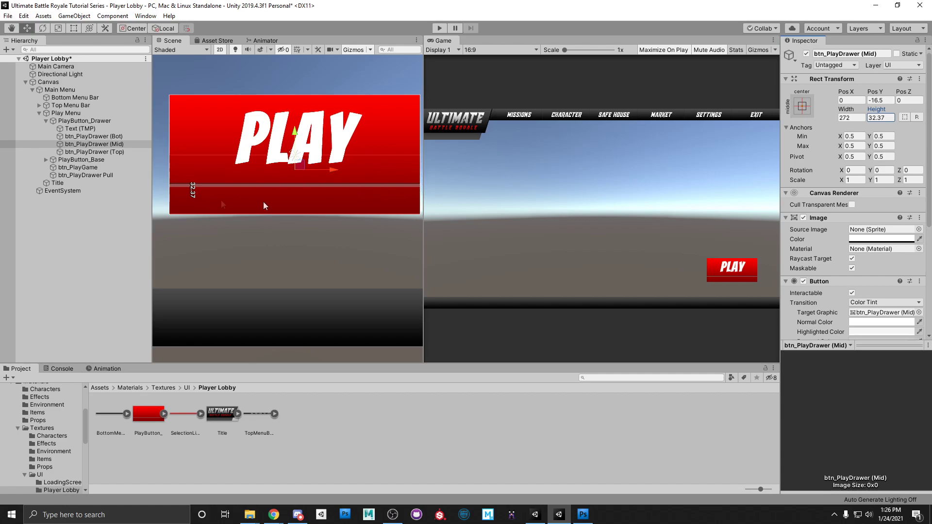
{"action": "scroll", "coordinate": [362, 155], "scroll_direction": "down", "scroll_amount": 3}
Set btn_PlayDrawer (Top)'s Pos X to 0, Pos Y to 15.8 and height to 32.37.
{"action": "left_click", "coordinate": [115, 151]}
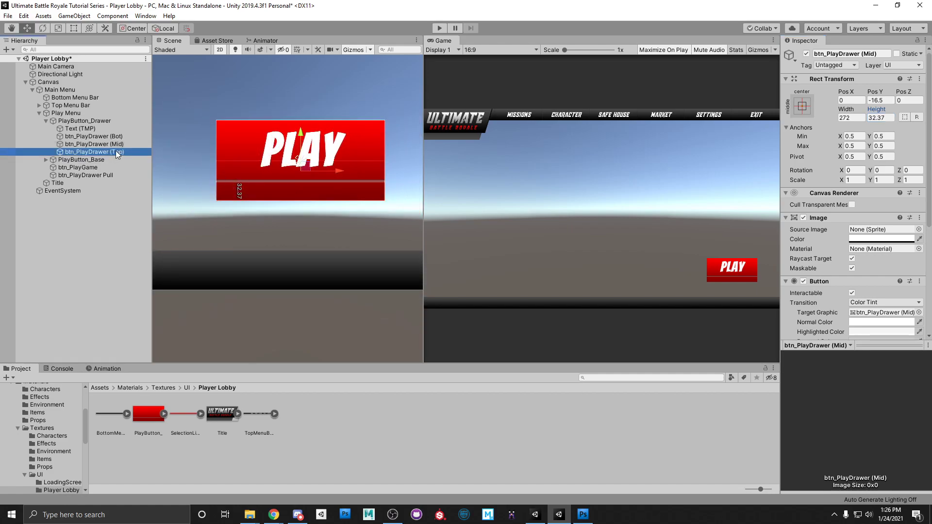
{"action": "left_click", "coordinate": [850, 100]}
{"action": "type", "text": "0"}
{"action": "key", "text": "Tab"}
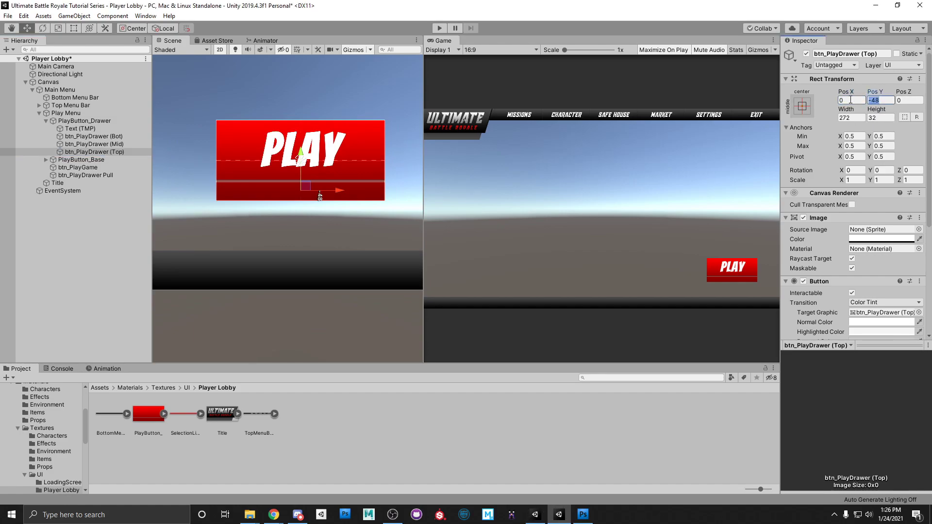
{"action": "type", "text": "15.8"}
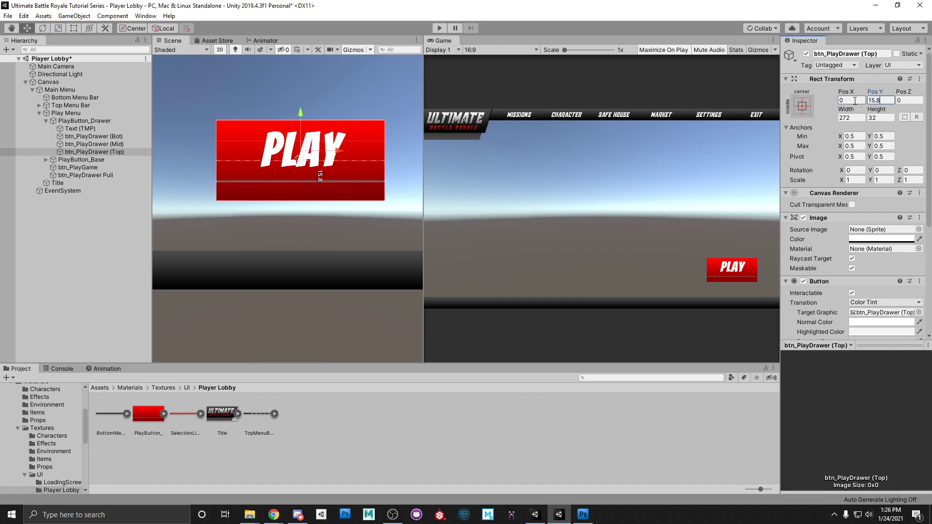
{"action": "left_click", "coordinate": [881, 117]}
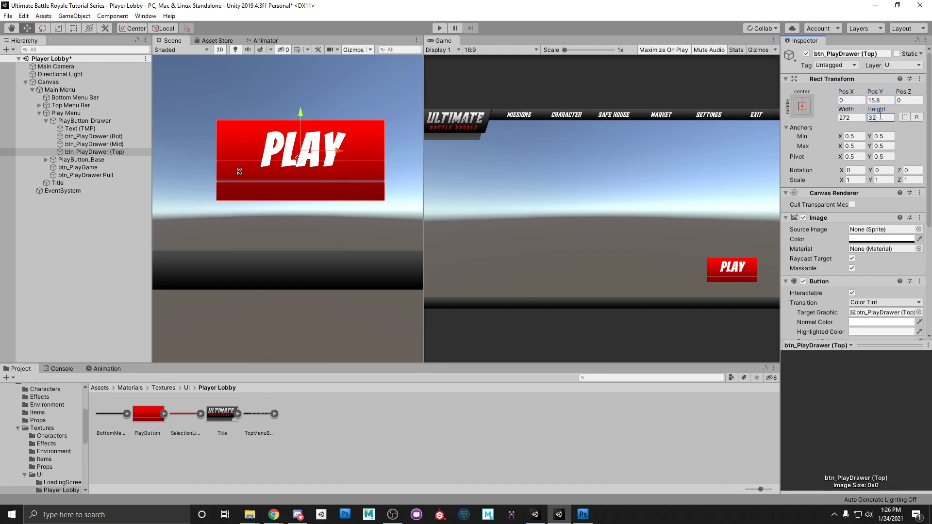
{"action": "type", "text": ".37"}
Examine how the bottom, middle and top drawer buttons line up by selecting each of them in turn.
{"action": "left_click", "coordinate": [96, 143]}
{"action": "left_click", "coordinate": [94, 136]}
{"action": "left_click", "coordinate": [95, 145]}
{"action": "left_click", "coordinate": [94, 151]}
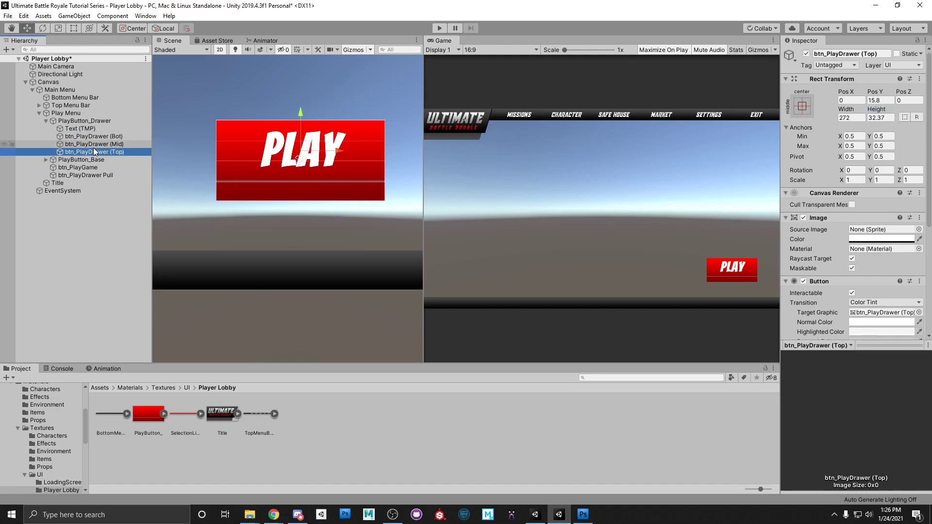
{"action": "left_click", "coordinate": [93, 144]}
{"action": "left_click", "coordinate": [92, 137]}
{"action": "left_click", "coordinate": [91, 145]}
{"action": "left_click", "coordinate": [89, 151]}
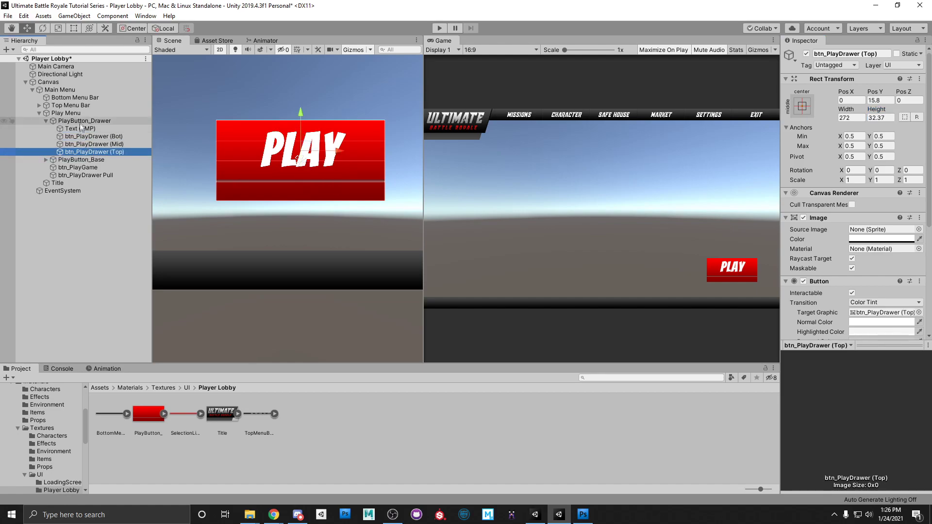
Try sliding PlayButton_Drawer down below the base to about Pos Y -425, and undo the move.
{"action": "left_click", "coordinate": [81, 121]}
{"action": "left_click", "coordinate": [46, 120]}
{"action": "left_click", "coordinate": [90, 144]}
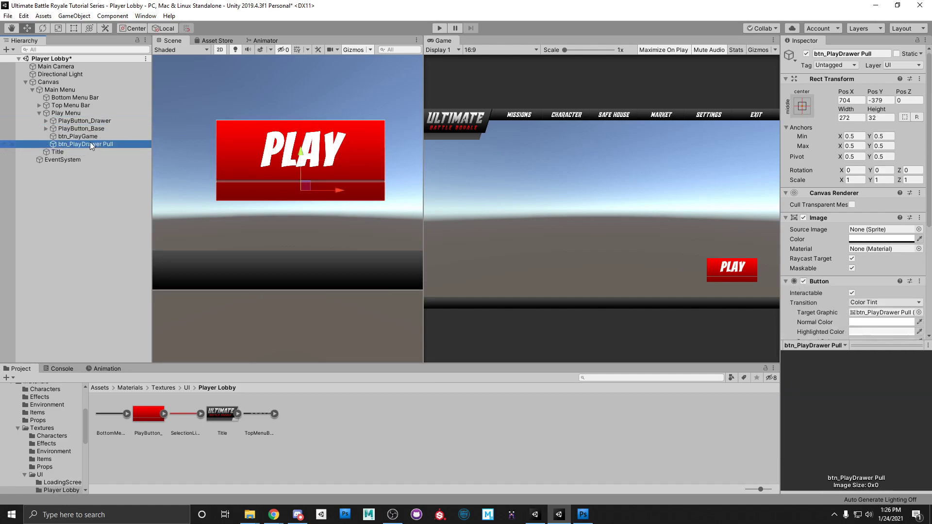
{"action": "left_click", "coordinate": [87, 121]}
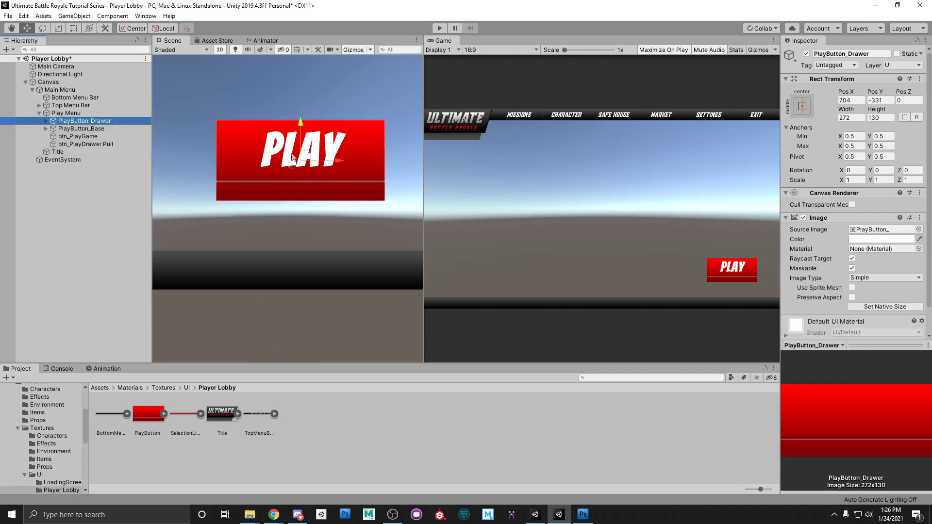
{"action": "left_click_drag", "start_coordinate": [299, 127], "coordinate": [297, 182]}
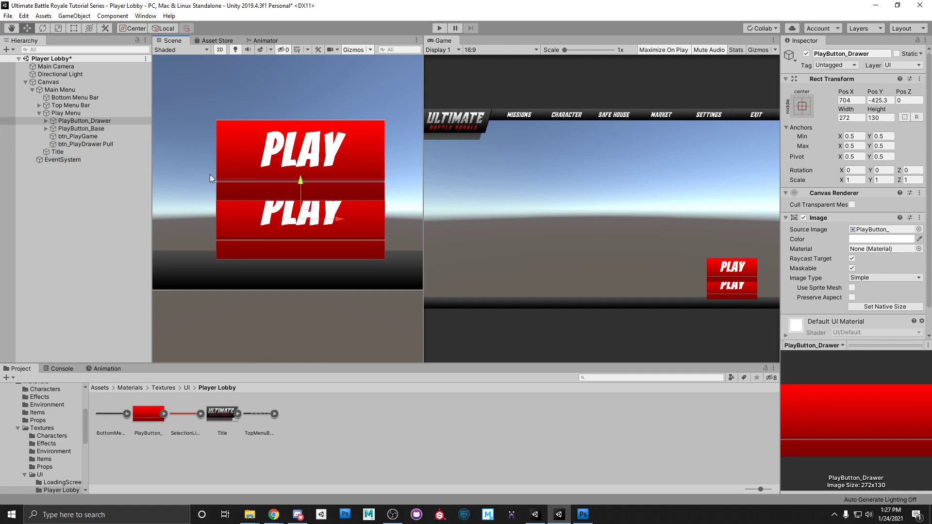
{"action": "key", "text": "ctrl+z"}
Deactivate the PLAY Text (TMP) object inside PlayButton_Drawer.
{"action": "left_click", "coordinate": [46, 121]}
{"action": "left_click", "coordinate": [85, 129]}
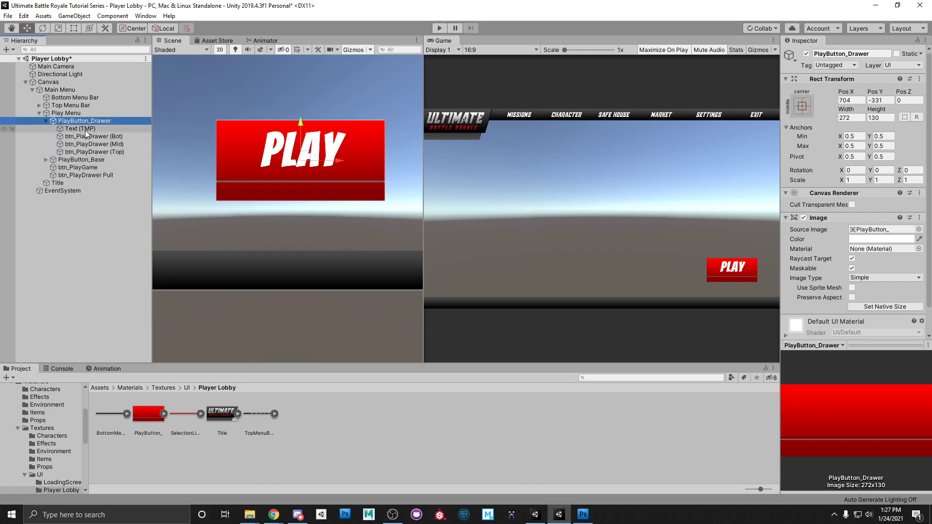
{"action": "left_click", "coordinate": [807, 54]}
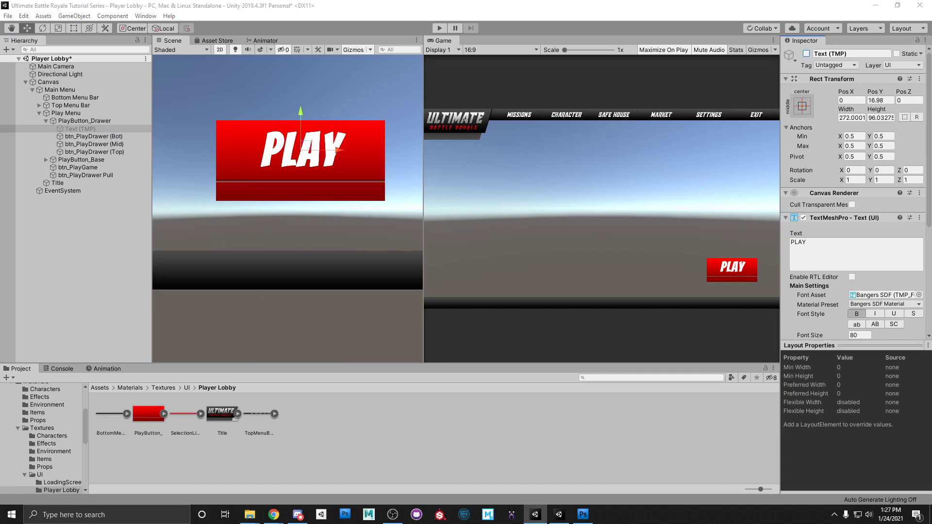
Add a TextMeshPro text as a child of btn_PlayDrawer (Bot) and set its Pos Y to 2.
{"action": "left_click", "coordinate": [101, 138]}
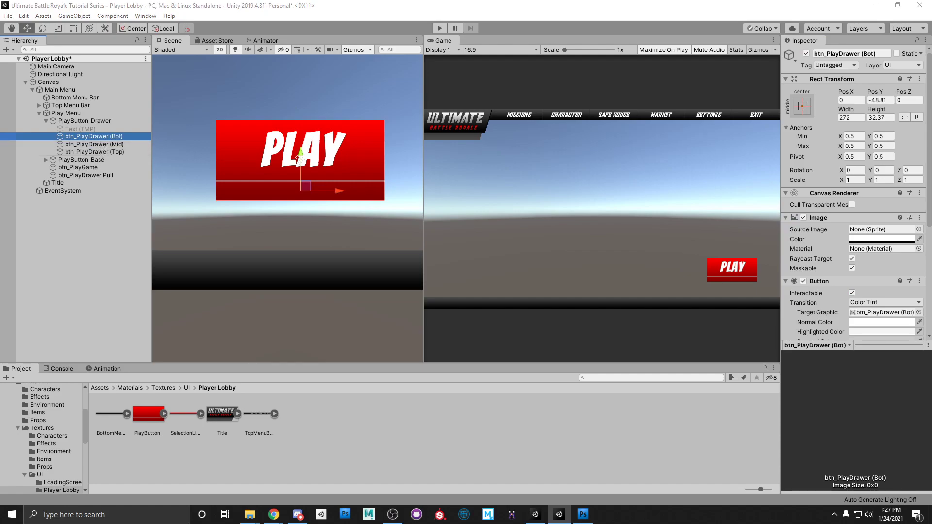
{"action": "right_click", "coordinate": [94, 140]}
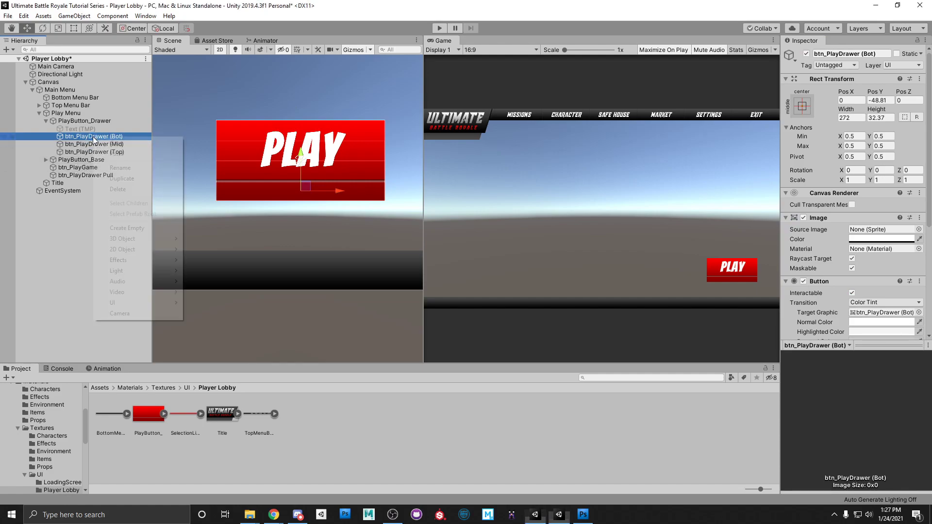
{"action": "mouse_move", "coordinate": [165, 303]}
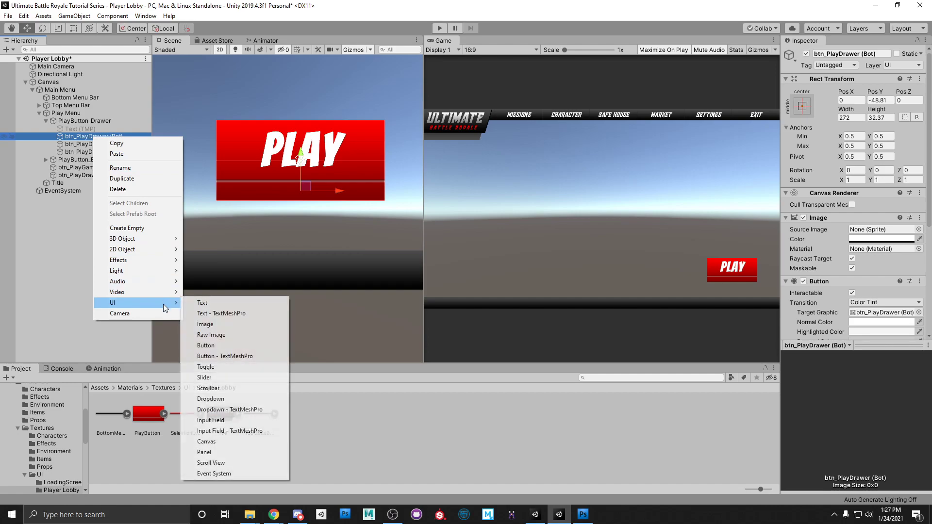
{"action": "left_click", "coordinate": [231, 315]}
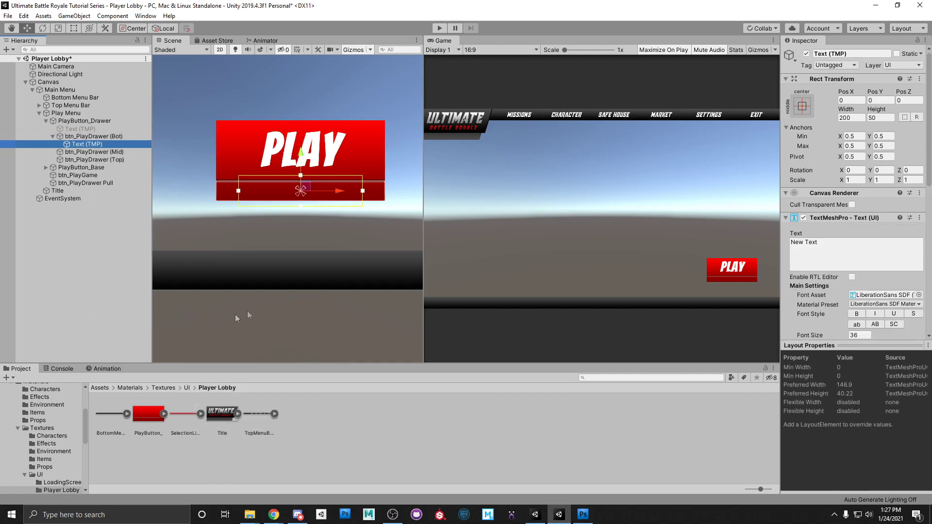
{"action": "left_click", "coordinate": [879, 101]}
{"action": "type", "text": "2"}
{"action": "key", "text": "Tab"}
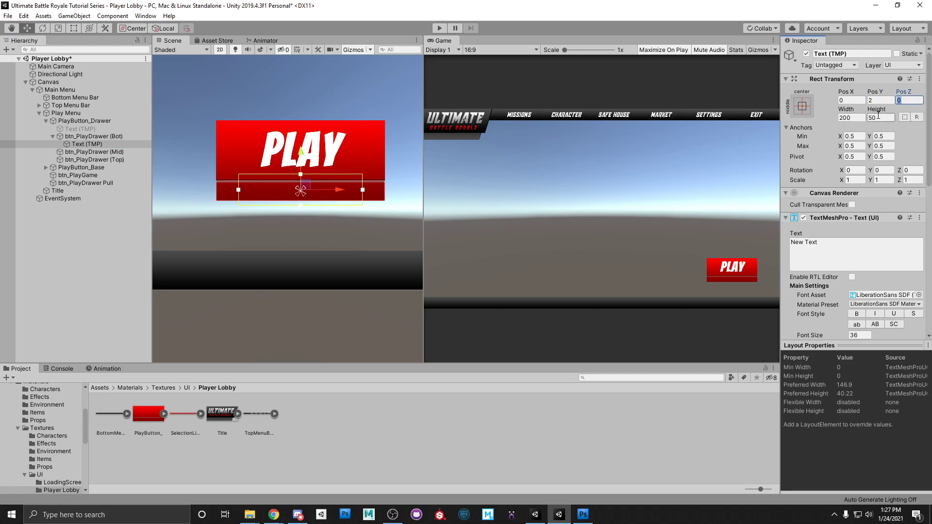
Set the bottom drawer button's text to "Team - 4 Player".
{"action": "left_click", "coordinate": [823, 243]}
{"action": "type", "text": "Tea"}
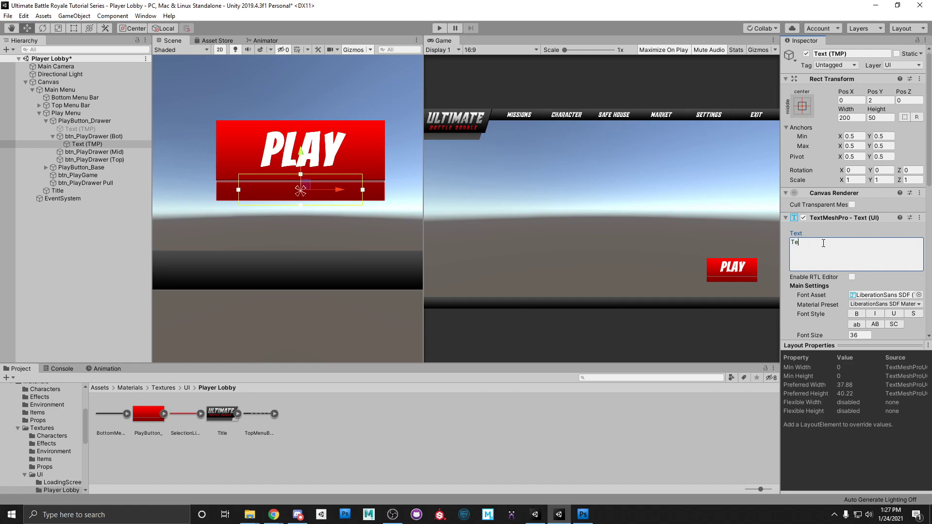
{"action": "type", "text": "m - "}
{"action": "type", "text": "3"}
{"action": "key", "text": "BackSpace"}
{"action": "type", "text": "4 Player"}
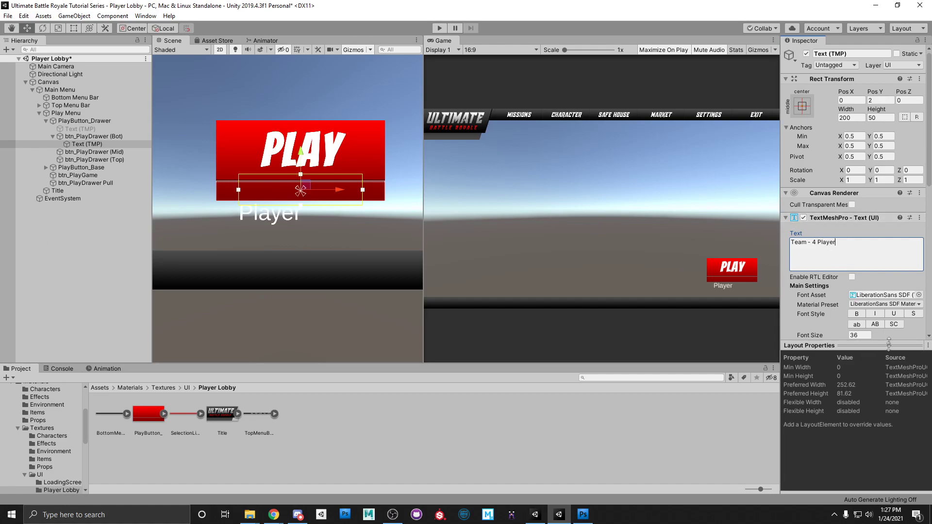
Set the Team - 4 Player text's font size to 24 and centre it horizontally and vertically.
{"action": "scroll", "coordinate": [876, 296], "scroll_direction": "down", "scroll_amount": 3}
{"action": "left_click", "coordinate": [866, 248]}
{"action": "type", "text": "24"}
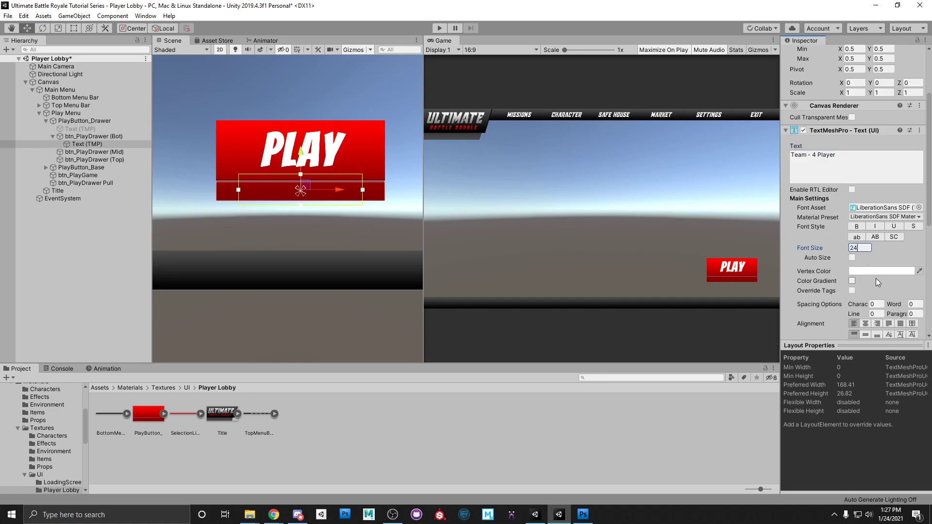
{"action": "scroll", "coordinate": [874, 270], "scroll_direction": "down", "scroll_amount": 3}
{"action": "left_click", "coordinate": [865, 237]}
{"action": "scroll", "coordinate": [869, 252], "scroll_direction": "up", "scroll_amount": 8}
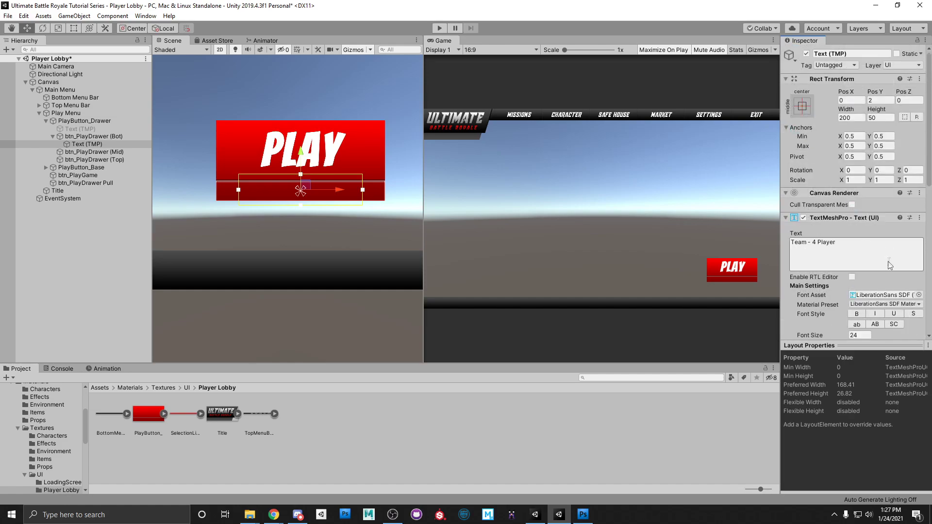
Assign the Bangers SDF font asset to the Team - 4 Player text.
{"action": "scroll", "coordinate": [893, 258], "scroll_direction": "down", "scroll_amount": 5}
{"action": "left_click", "coordinate": [918, 208]}
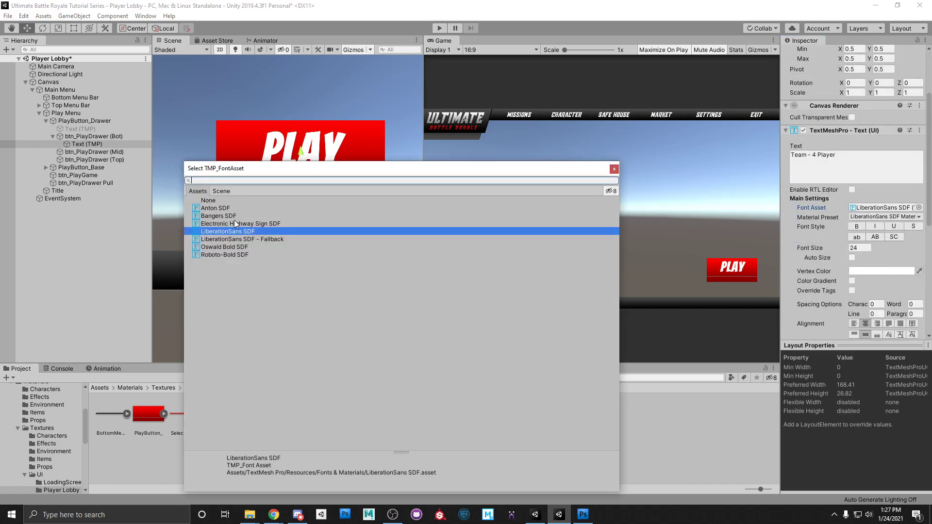
{"action": "left_click", "coordinate": [225, 217]}
{"action": "left_click", "coordinate": [621, 181]}
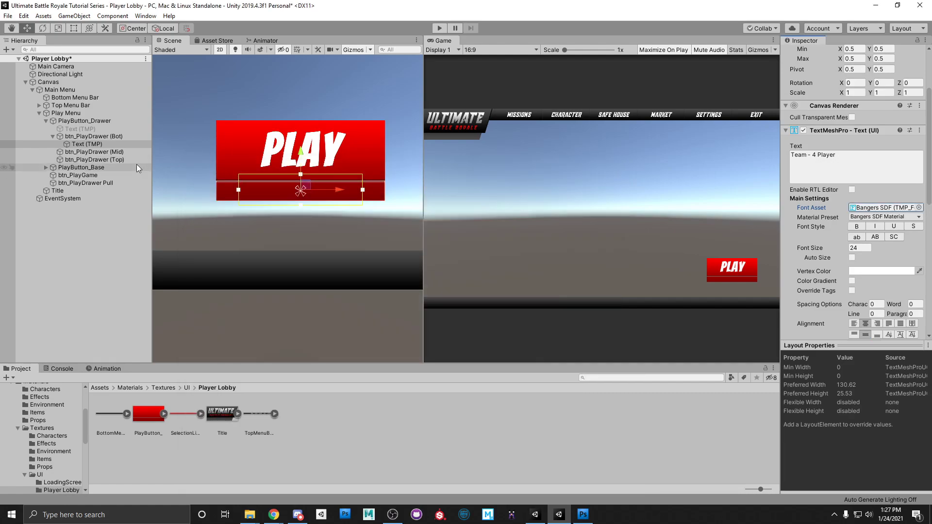
Check the new drawer label by sliding PlayButton_Drawer down to about Pos Y -429 and back up to about -334.
{"action": "left_click", "coordinate": [63, 138]}
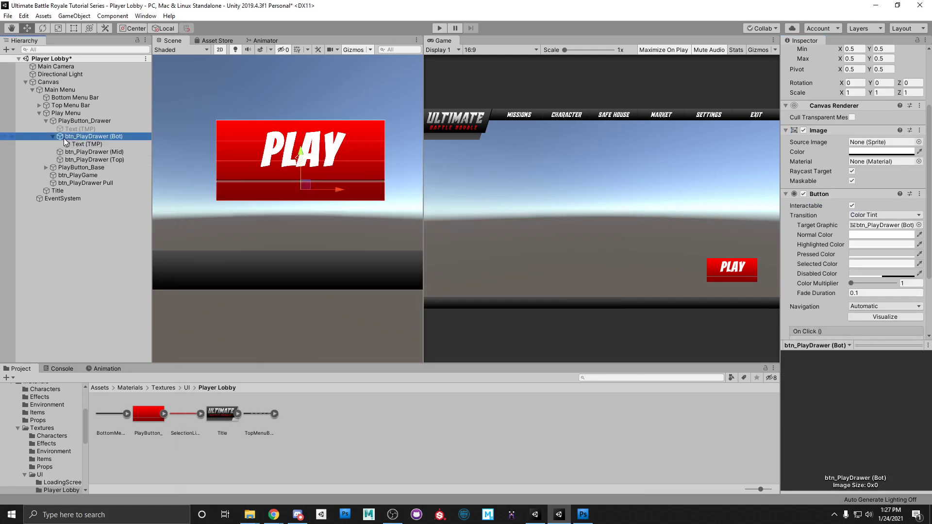
{"action": "left_click", "coordinate": [53, 137]}
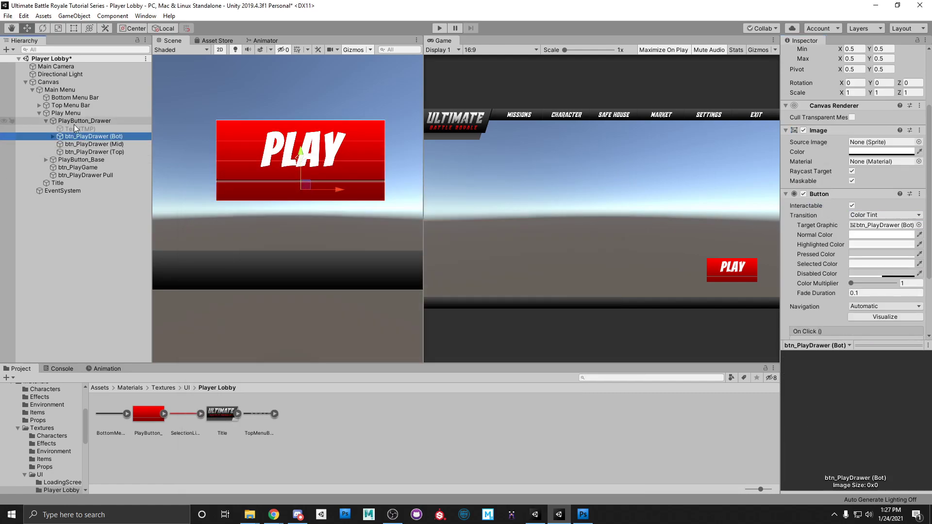
{"action": "left_click", "coordinate": [74, 122]}
{"action": "left_click", "coordinate": [46, 121]}
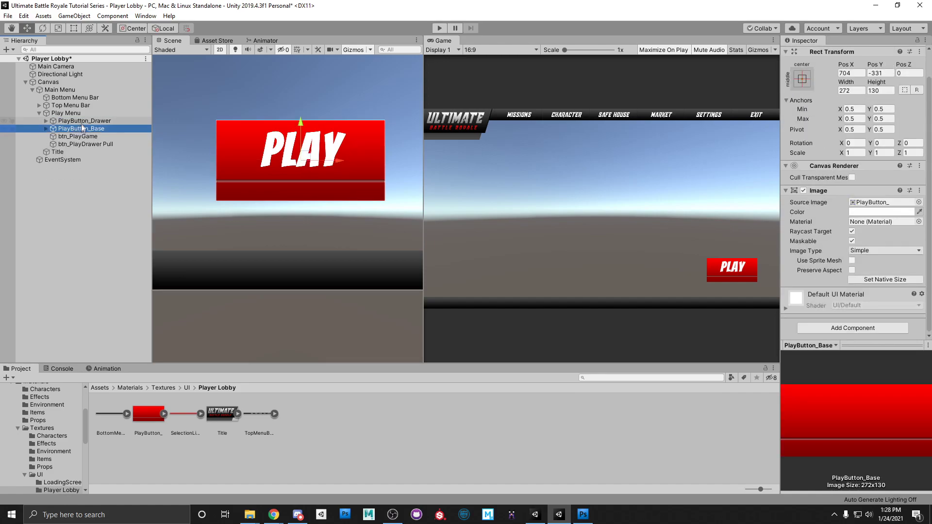
{"action": "mouse_move", "coordinate": [301, 132]}
{"action": "left_mouse_down"}
{"action": "mouse_move", "coordinate": [298, 179]}
{"action": "mouse_move", "coordinate": [299, 129]}
{"action": "left_mouse_up"}
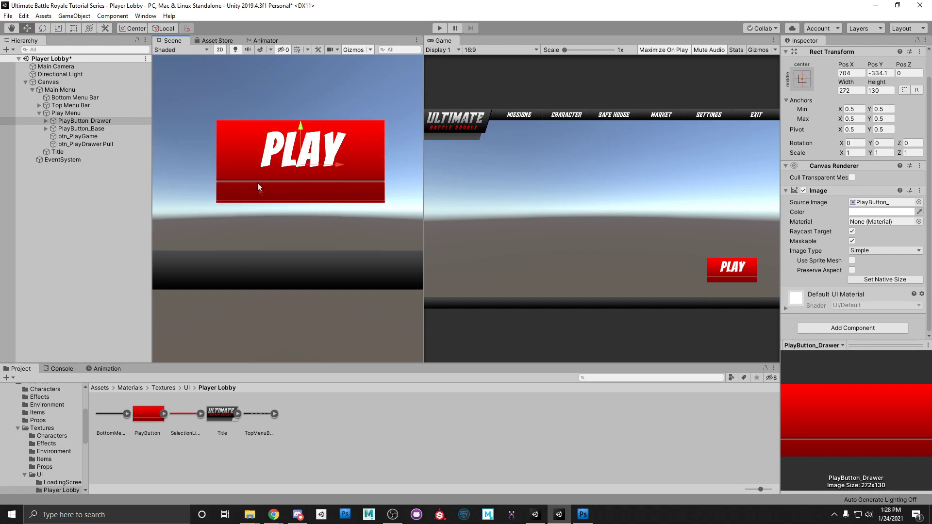
{"action": "left_click_drag", "start_coordinate": [300, 127], "coordinate": [295, 187]}
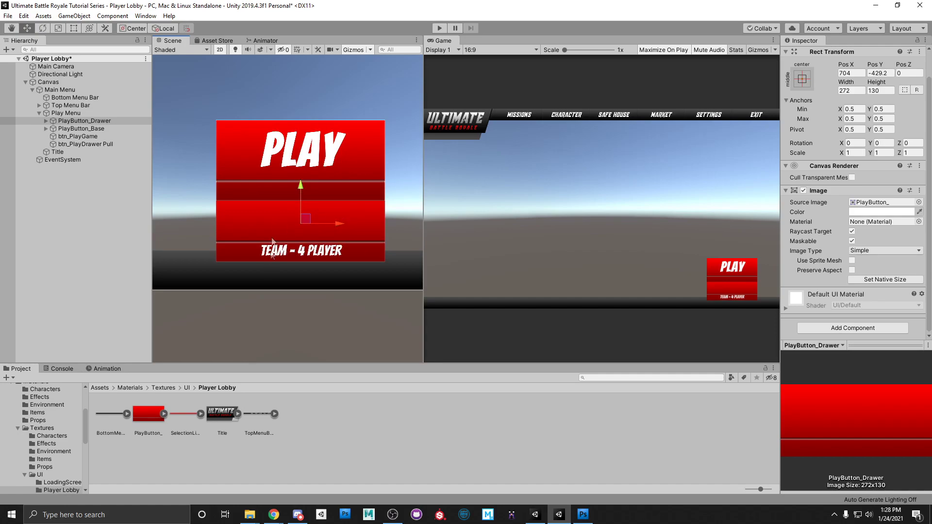
{"action": "left_click_drag", "start_coordinate": [301, 186], "coordinate": [301, 133]}
{"action": "left_click_drag", "start_coordinate": [295, 218], "coordinate": [226, 133]}
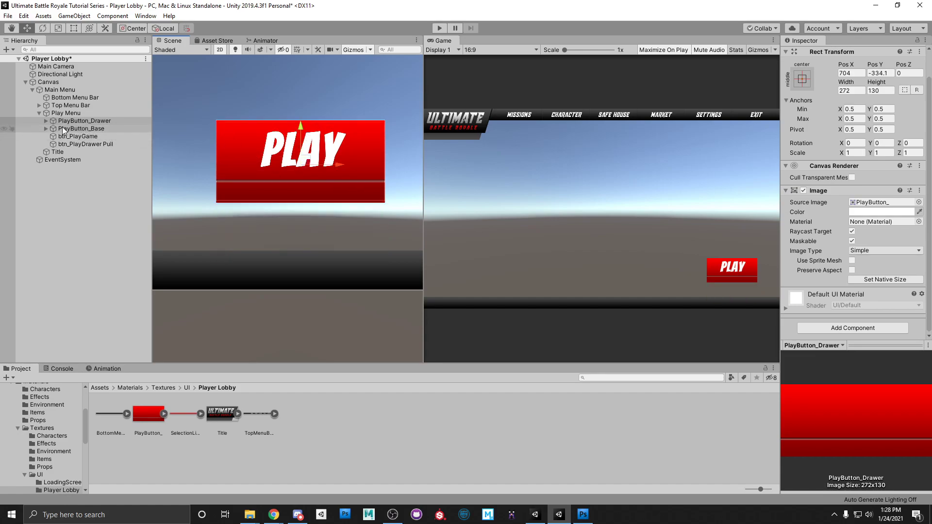
Set the Pos X of the Team - 4 Player text under btn_PlayDrawer (Bot) to -2.4.
{"action": "left_click", "coordinate": [45, 120]}
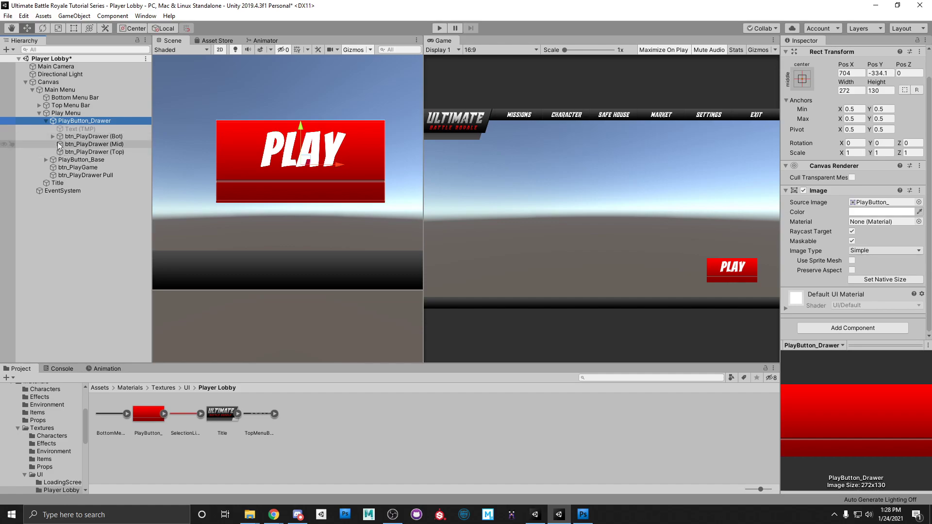
{"action": "left_click", "coordinate": [52, 136]}
{"action": "left_click", "coordinate": [82, 144]}
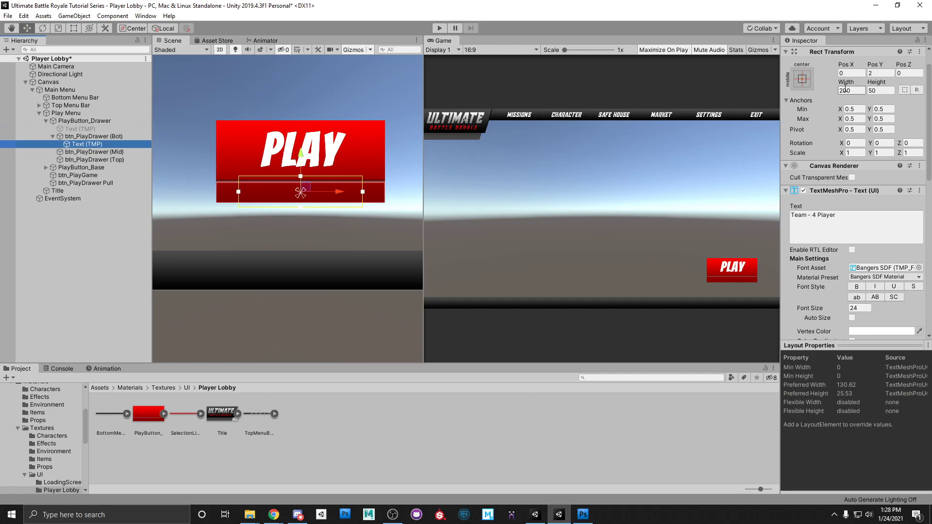
{"action": "left_click", "coordinate": [847, 73]}
{"action": "type", "text": "-2.4"}
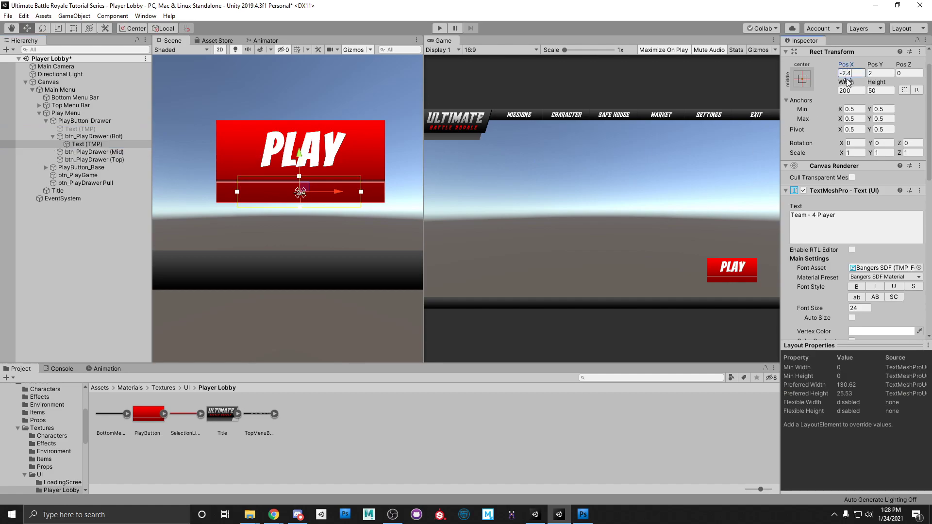
Set the Team - 4 Player text's Pos X to 0 and raise it to about Pos Y 3.6.
{"action": "key", "text": "BackSpace"}
{"action": "key", "text": "BackSpace"}
{"action": "key", "text": "BackSpace"}
{"action": "key", "text": "BackSpace"}
{"action": "type", "text": "0"}
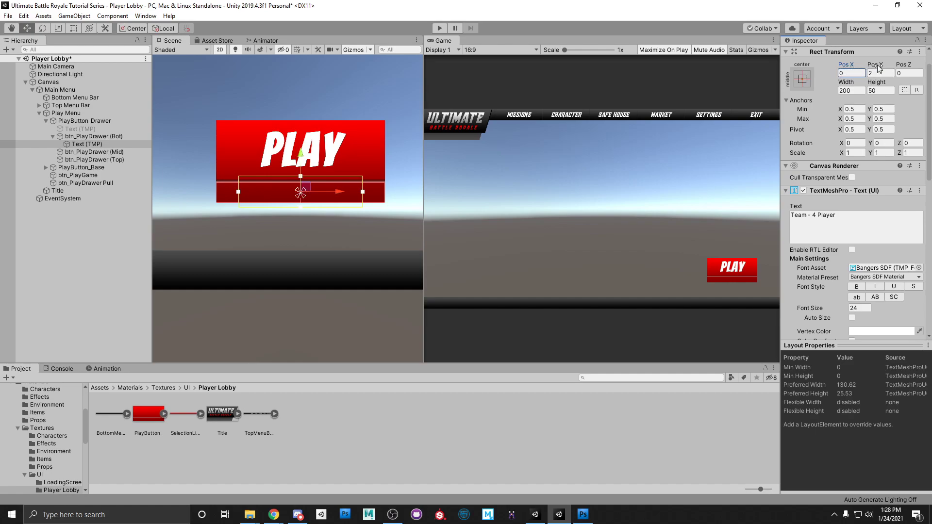
{"action": "left_click_drag", "start_coordinate": [305, 159], "coordinate": [304, 157]}
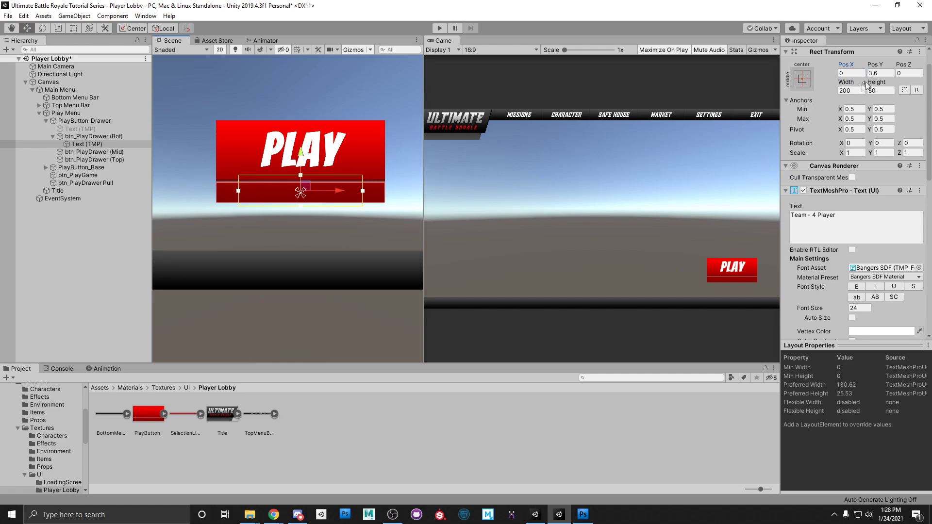
Add a TextMeshPro text under btn_PlayDrawer (Mid) reading "Trio - 3 Player".
{"action": "left_click", "coordinate": [94, 153]}
{"action": "left_click", "coordinate": [53, 136]}
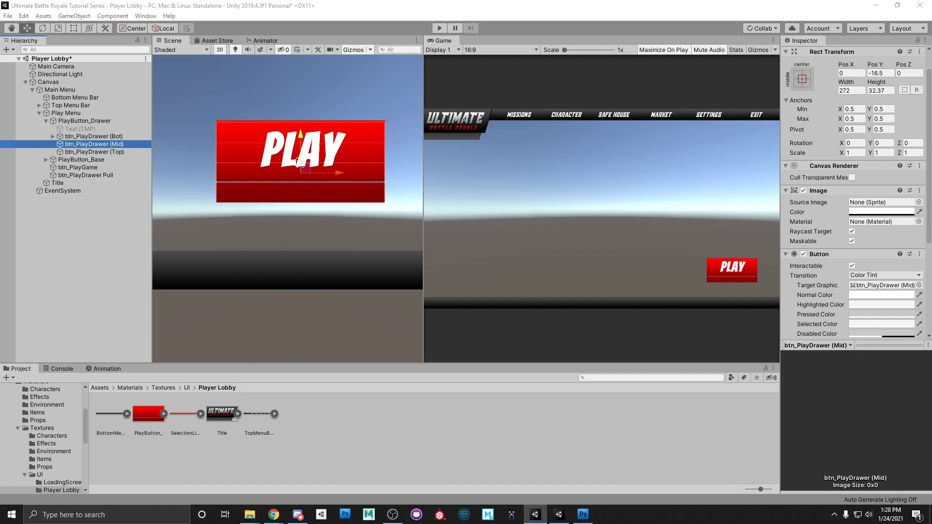
{"action": "right_click", "coordinate": [95, 146]}
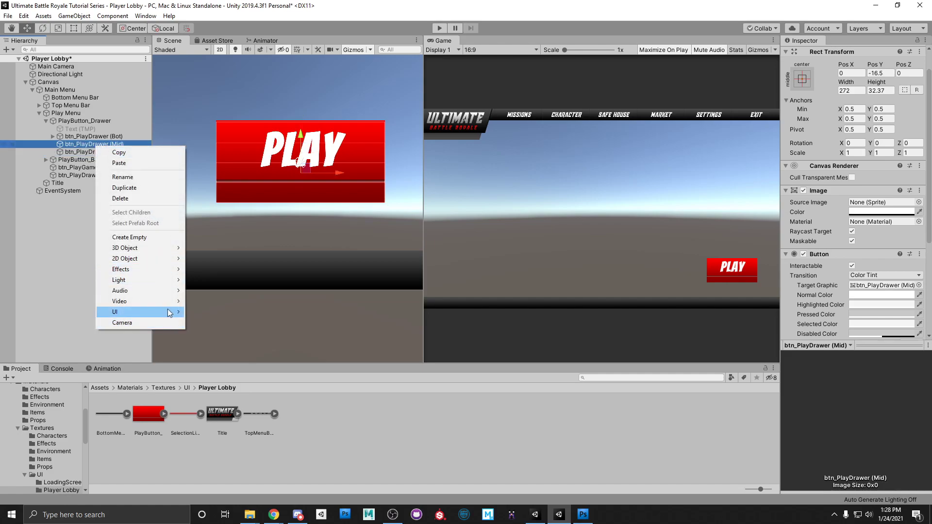
{"action": "mouse_move", "coordinate": [168, 310]}
{"action": "left_click", "coordinate": [232, 323]}
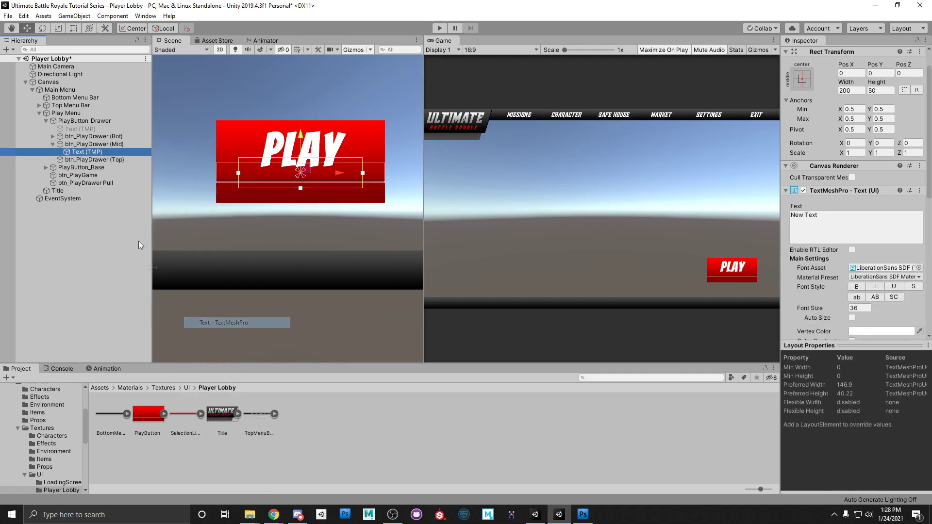
{"action": "left_click", "coordinate": [845, 215]}
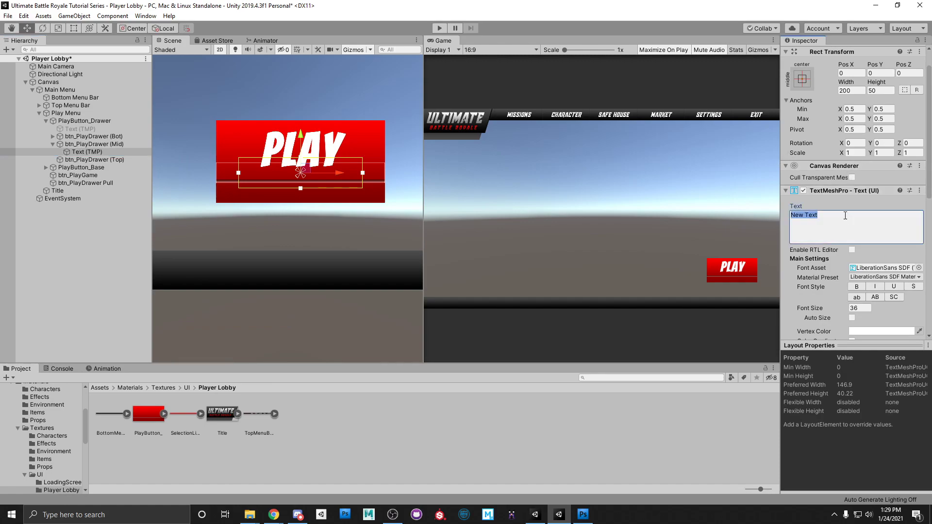
{"action": "type", "text": "Trio - 3 Player"}
Assign the Bangers SDF font asset to the Trio - 3 Player text.
{"action": "left_click", "coordinate": [919, 268]}
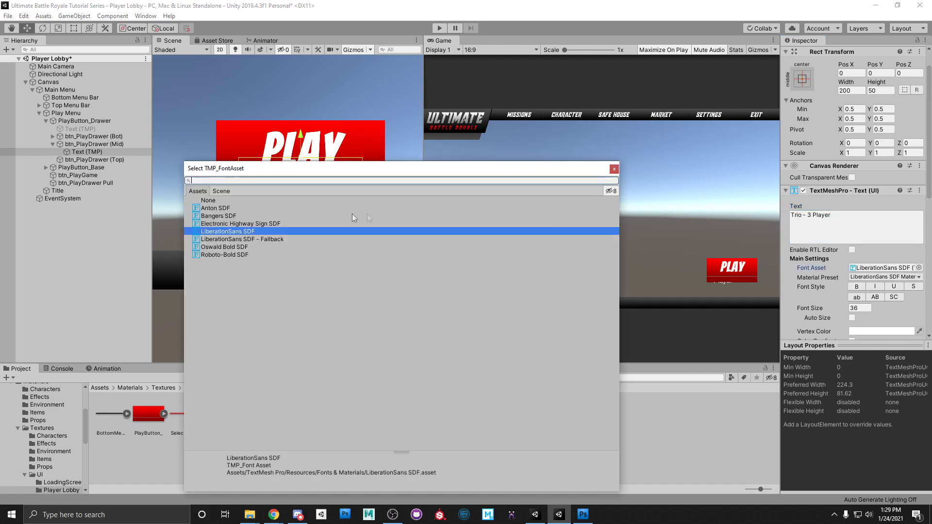
{"action": "left_click", "coordinate": [222, 216]}
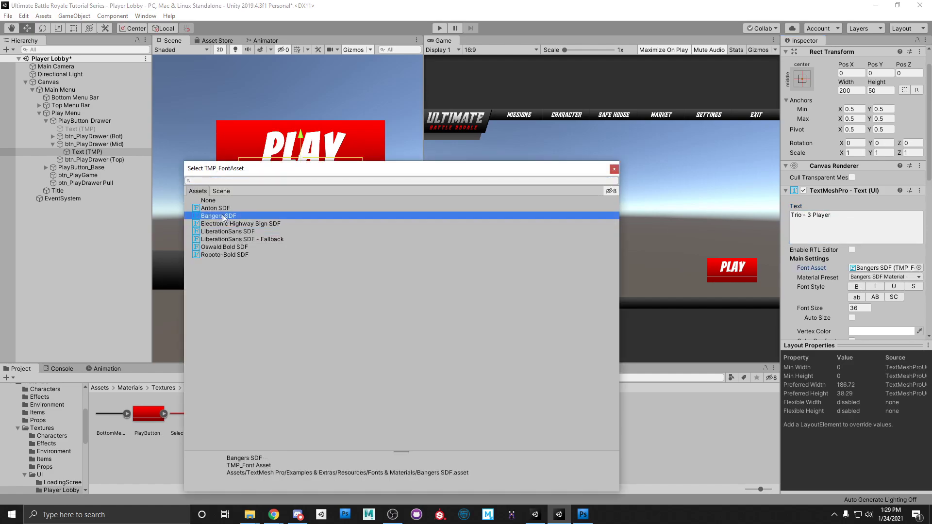
{"action": "left_click", "coordinate": [615, 170]}
Set the Trio - 3 Player text's font size to 24 and centre it horizontally and vertically.
{"action": "scroll", "coordinate": [859, 233], "scroll_direction": "down", "scroll_amount": 3}
{"action": "left_click", "coordinate": [863, 221]}
{"action": "type", "text": "24"}
{"action": "left_click", "coordinate": [866, 296]}
{"action": "left_click", "coordinate": [866, 307]}
Check the Trio and Team labels by sliding PlayButton_Drawer down to about Pos Y -408, then undo the move.
{"action": "left_click", "coordinate": [68, 121]}
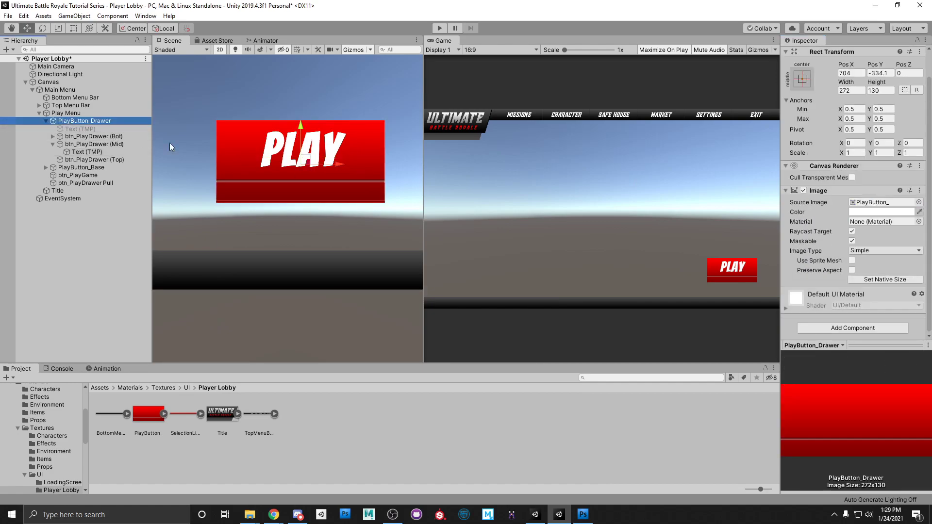
{"action": "left_click_drag", "start_coordinate": [301, 127], "coordinate": [300, 173]}
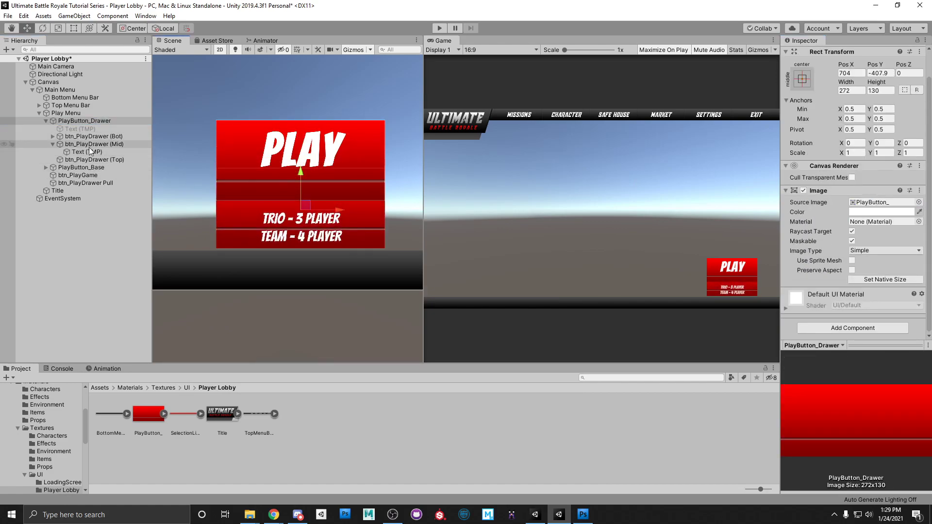
{"action": "key", "text": "ctrl+z"}
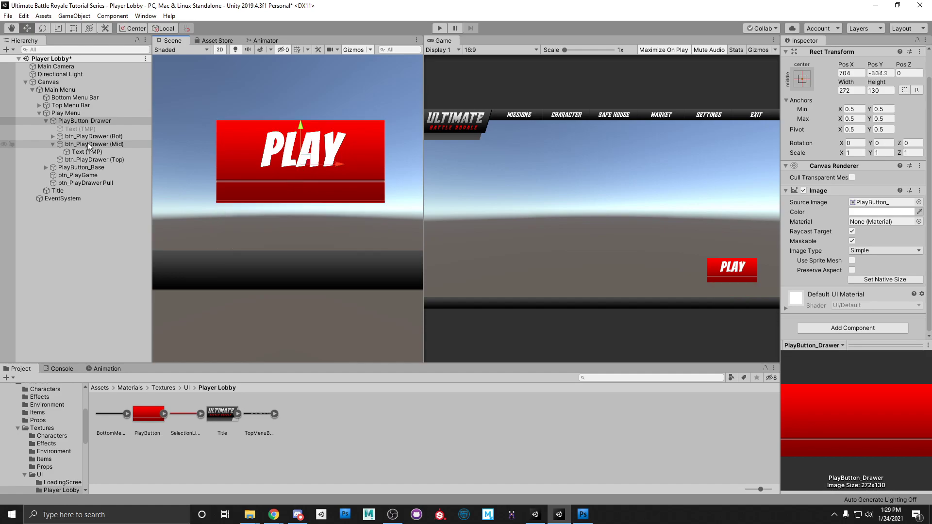
Lower the Team - 4 Player text under btn_PlayDrawer (Bot) to about Pos Y -0.3.
{"action": "left_click", "coordinate": [85, 152]}
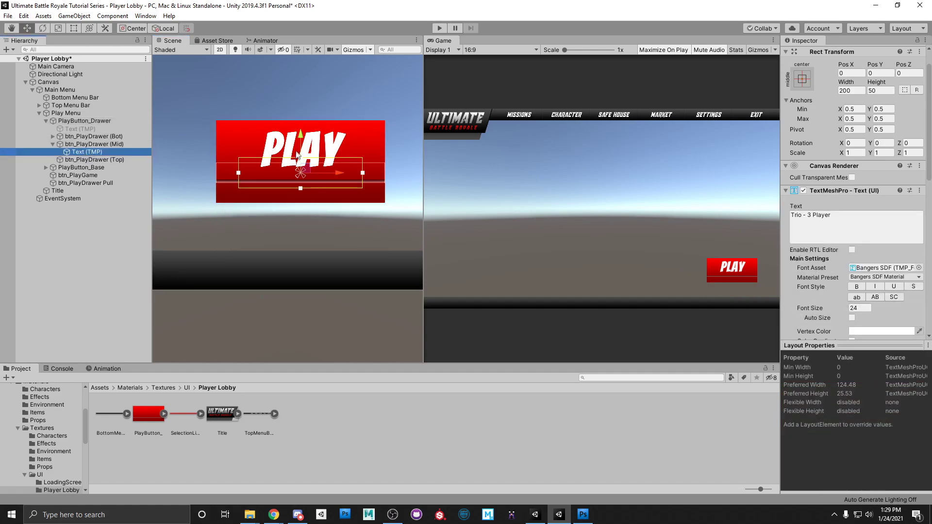
{"action": "left_click", "coordinate": [53, 136]}
{"action": "left_click", "coordinate": [80, 144]}
{"action": "left_click_drag", "start_coordinate": [302, 159], "coordinate": [301, 161]}
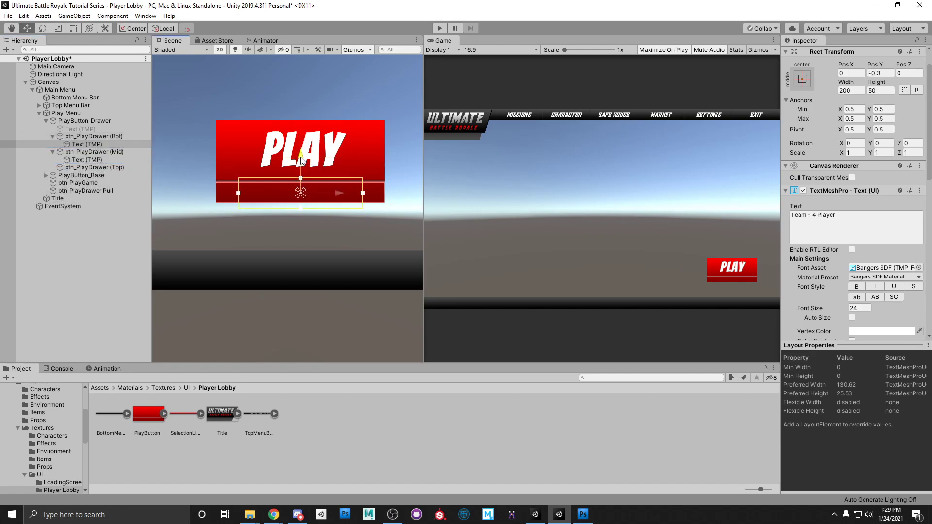
Add a TextMeshPro text under btn_PlayDrawer (Top) reading "Duos - 2 Player".
{"action": "left_click", "coordinate": [92, 136]}
{"action": "left_click", "coordinate": [53, 137]}
{"action": "left_click", "coordinate": [53, 144]}
{"action": "left_click", "coordinate": [97, 152]}
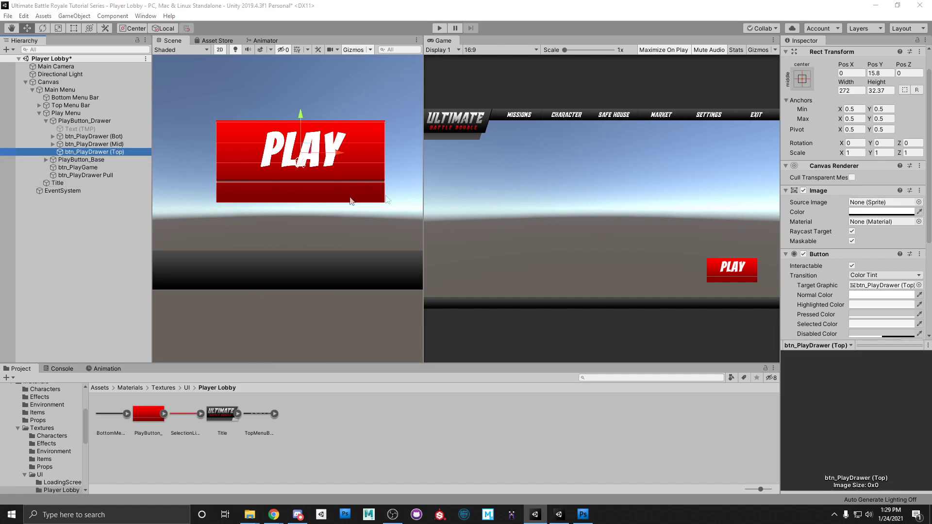
{"action": "right_click", "coordinate": [83, 152]}
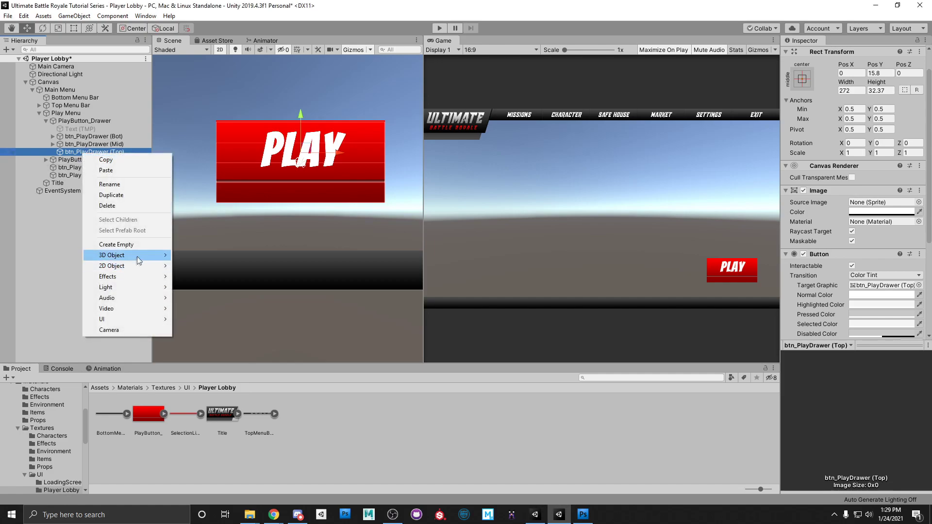
{"action": "mouse_move", "coordinate": [148, 321]}
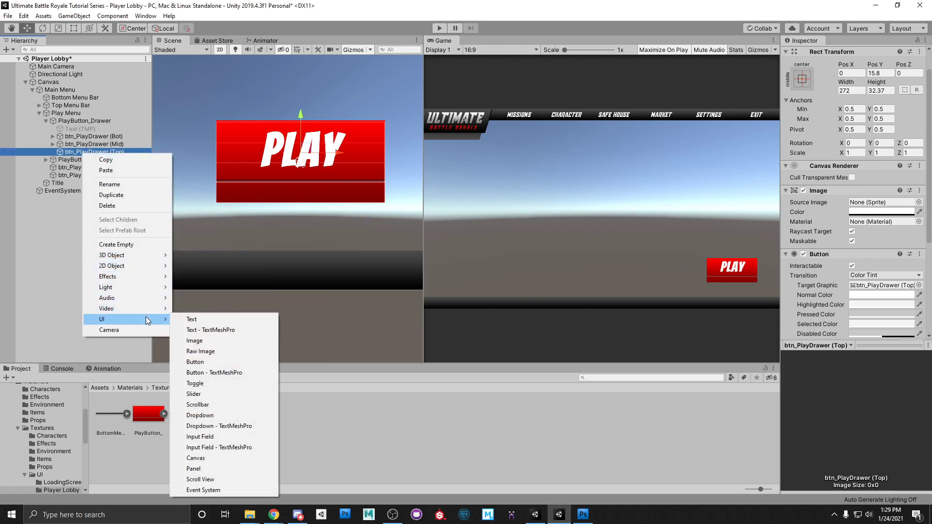
{"action": "left_click", "coordinate": [214, 330]}
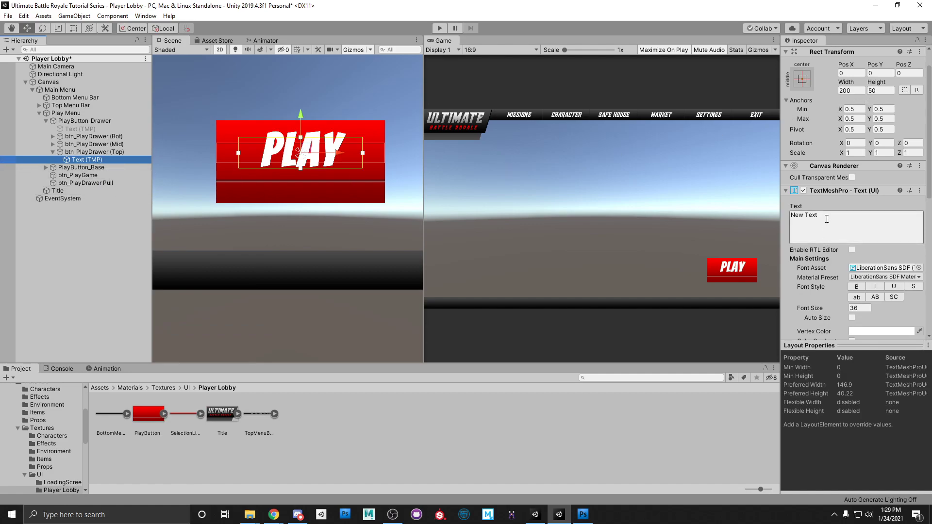
{"action": "left_click", "coordinate": [826, 241]}
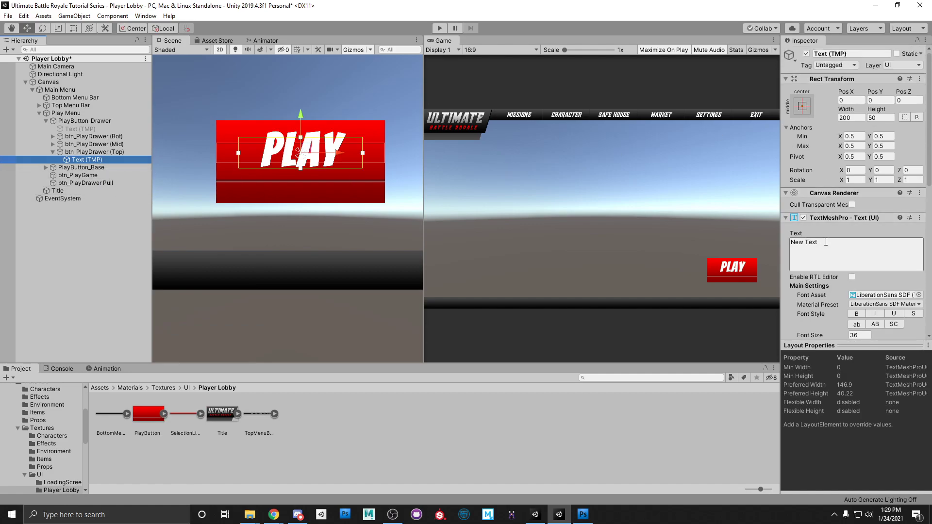
{"action": "type", "text": "Du"}
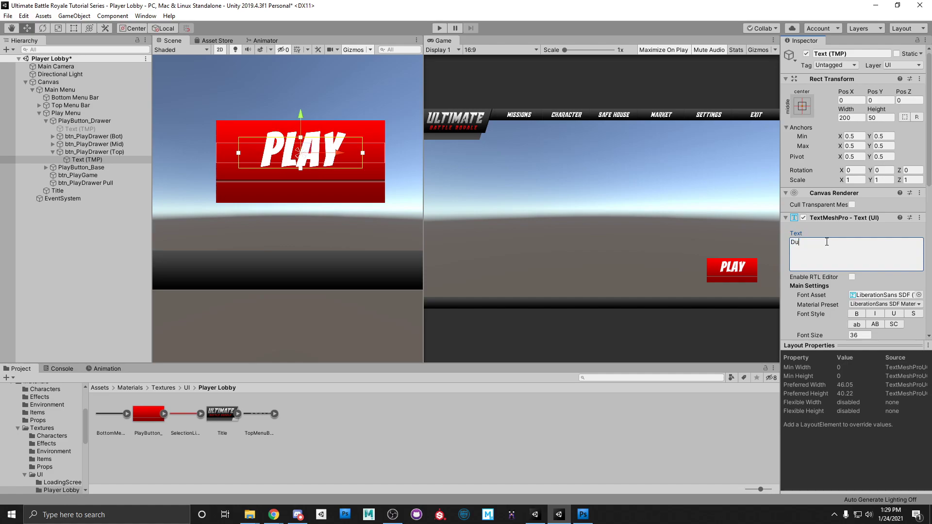
{"action": "type", "text": "os - 2 Player"}
Assign the Bangers SDF font asset to the Duos - 2 Player text.
{"action": "left_click", "coordinate": [919, 295]}
{"action": "left_click", "coordinate": [224, 216]}
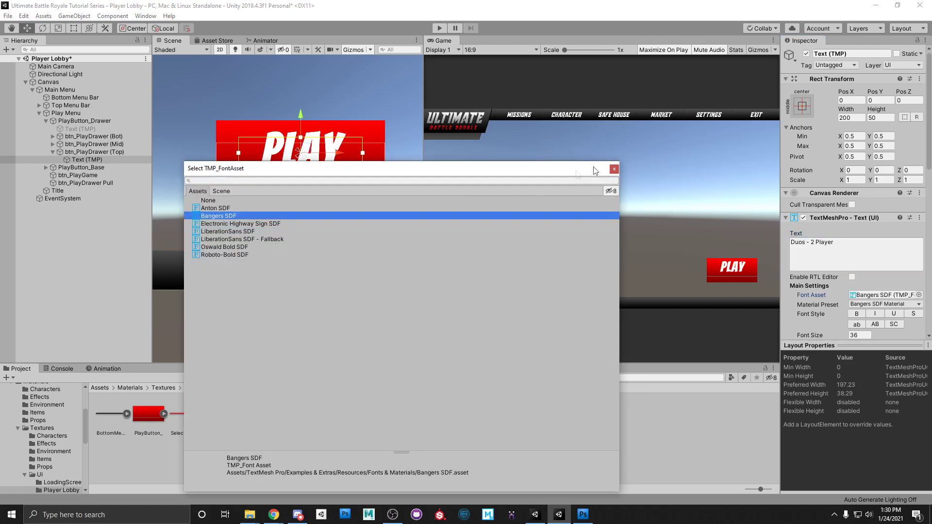
{"action": "left_click", "coordinate": [614, 169]}
Set the Duos - 2 Player text's font size to 24 and centre it horizontally and vertically.
{"action": "left_click", "coordinate": [857, 314]}
{"action": "scroll", "coordinate": [859, 315], "scroll_direction": "down", "scroll_amount": 3}
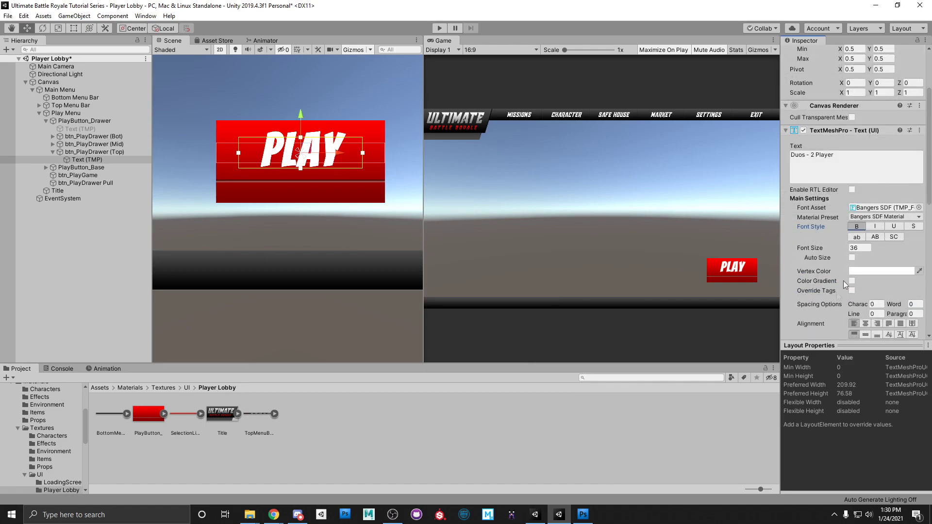
{"action": "left_click", "coordinate": [862, 248]}
{"action": "type", "text": "24"}
{"action": "left_click", "coordinate": [866, 324]}
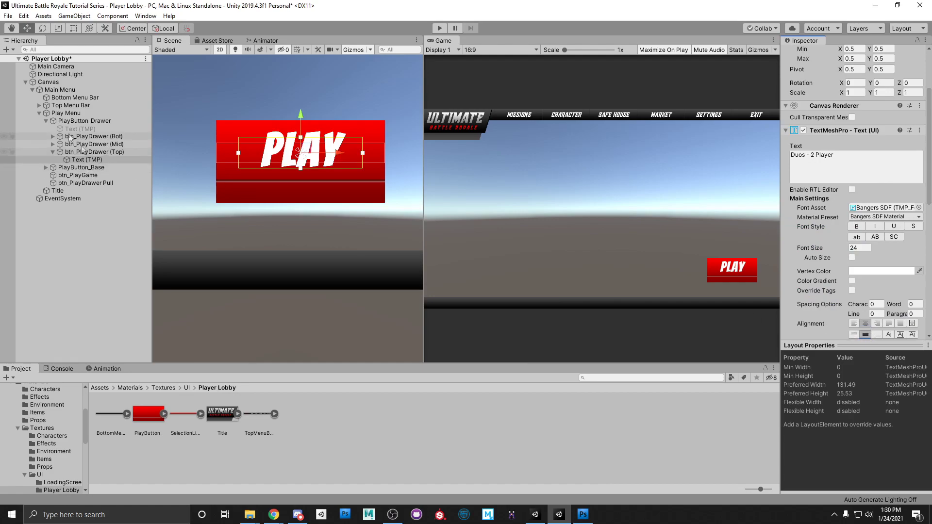
Check all three drawer labels by sliding PlayButton_Drawer down to about Pos Y -433, then undo the move.
{"action": "left_click", "coordinate": [74, 121]}
{"action": "left_click_drag", "start_coordinate": [302, 133], "coordinate": [302, 191]}
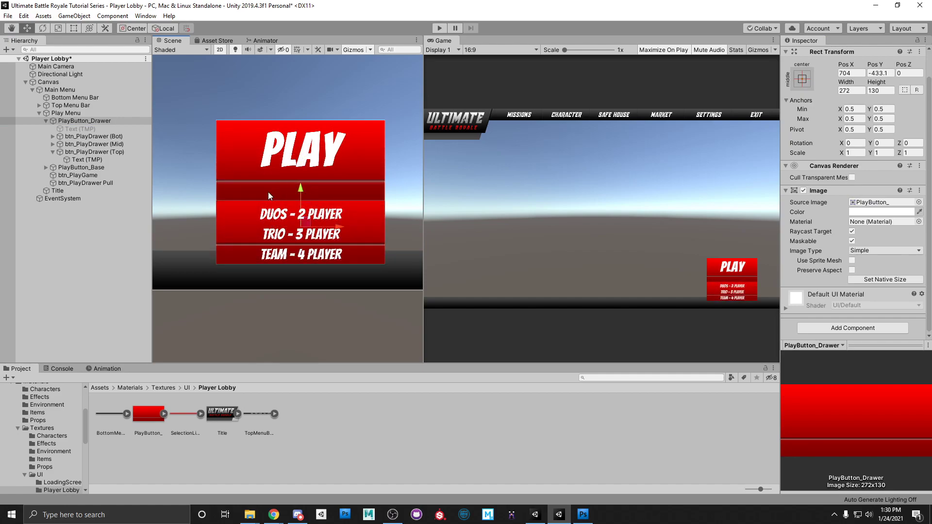
{"action": "key", "text": "ctrl+z"}
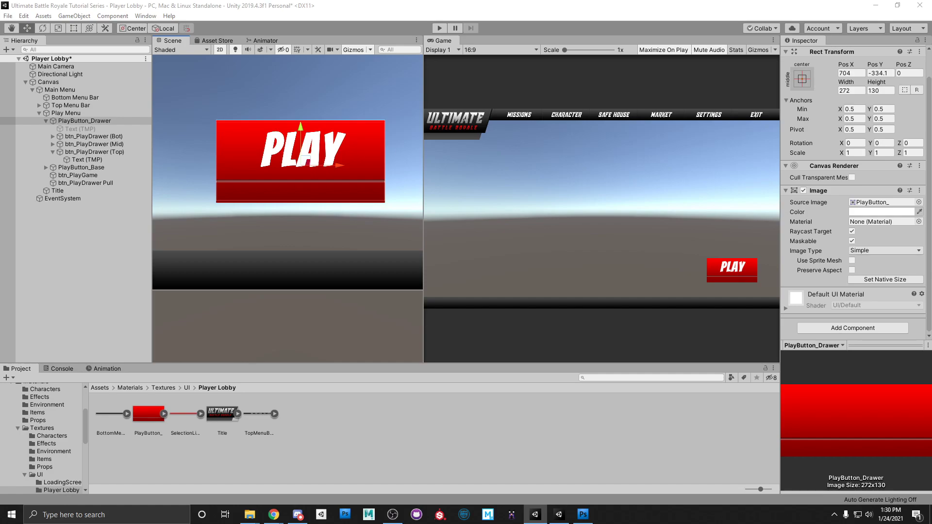
Add a TextMeshPro text under btn_PlayDrawer Pull reading "Solo - 1 Player".
{"action": "left_click", "coordinate": [53, 152]}
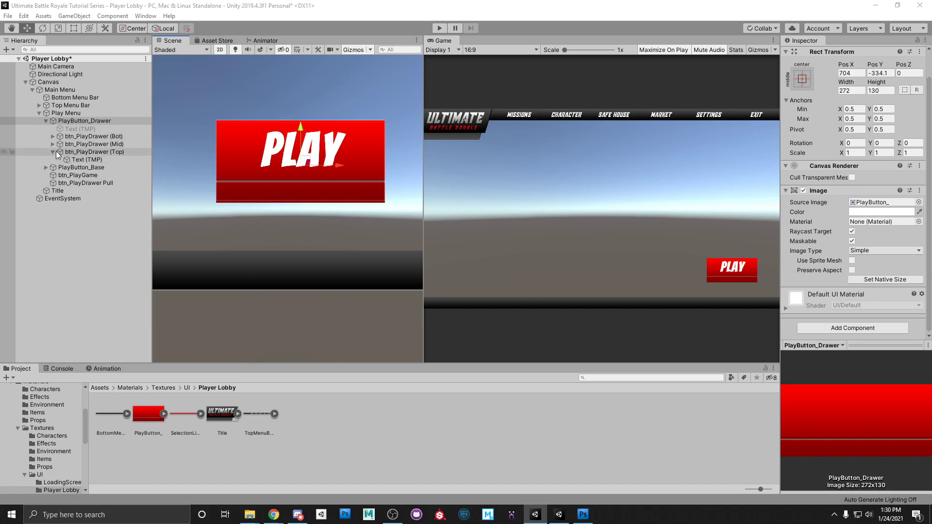
{"action": "left_click", "coordinate": [46, 121]}
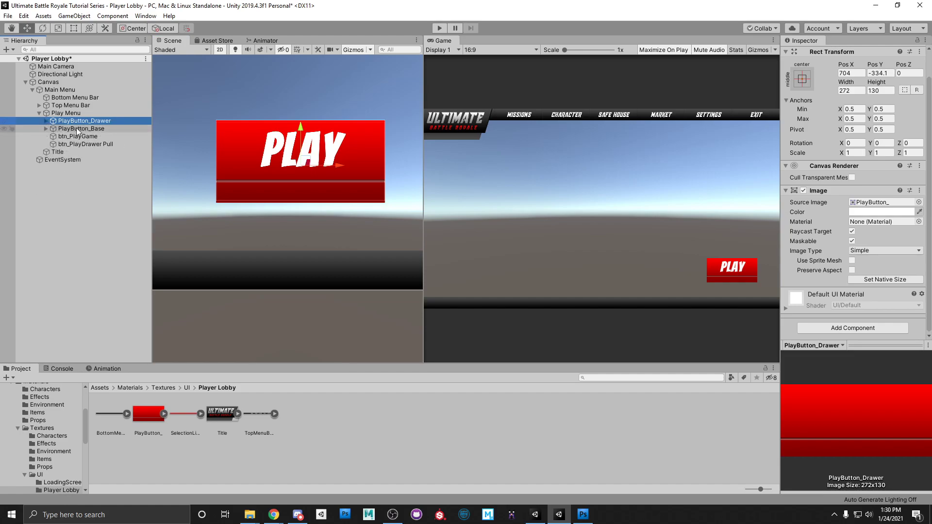
{"action": "left_click", "coordinate": [80, 145]}
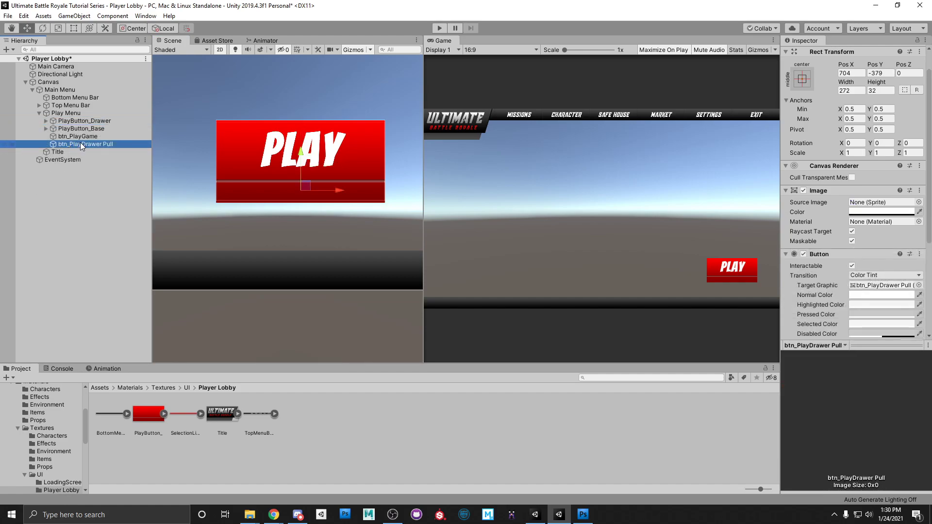
{"action": "right_click", "coordinate": [80, 144]}
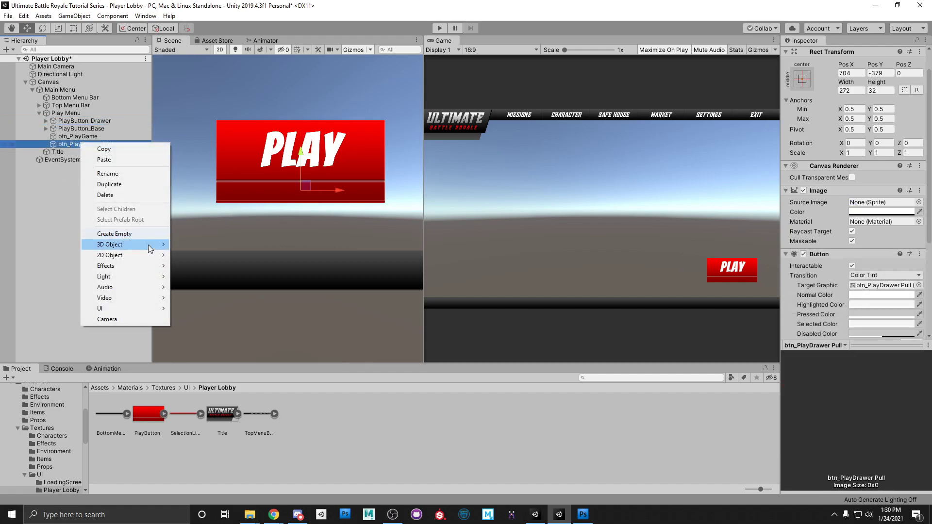
{"action": "mouse_move", "coordinate": [162, 308]}
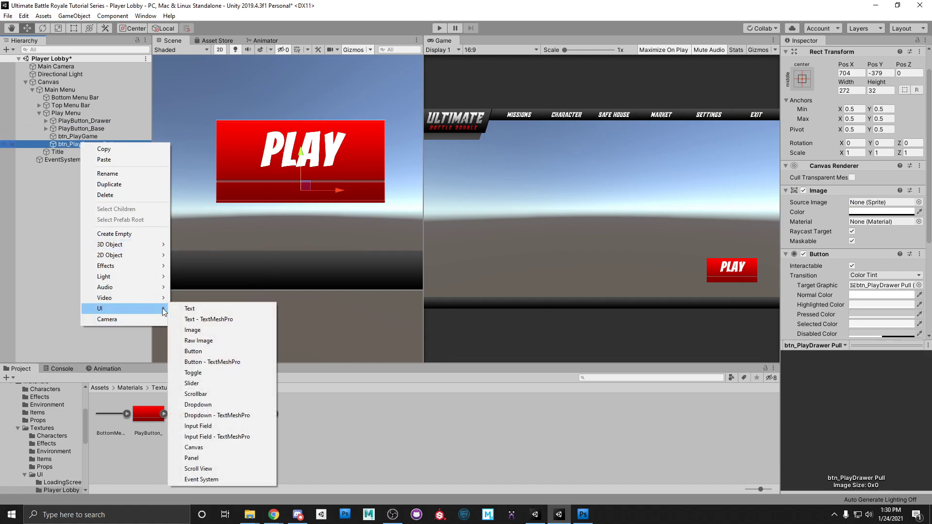
{"action": "left_click", "coordinate": [209, 318]}
{"action": "scroll", "coordinate": [850, 146], "scroll_direction": "up", "scroll_amount": 2}
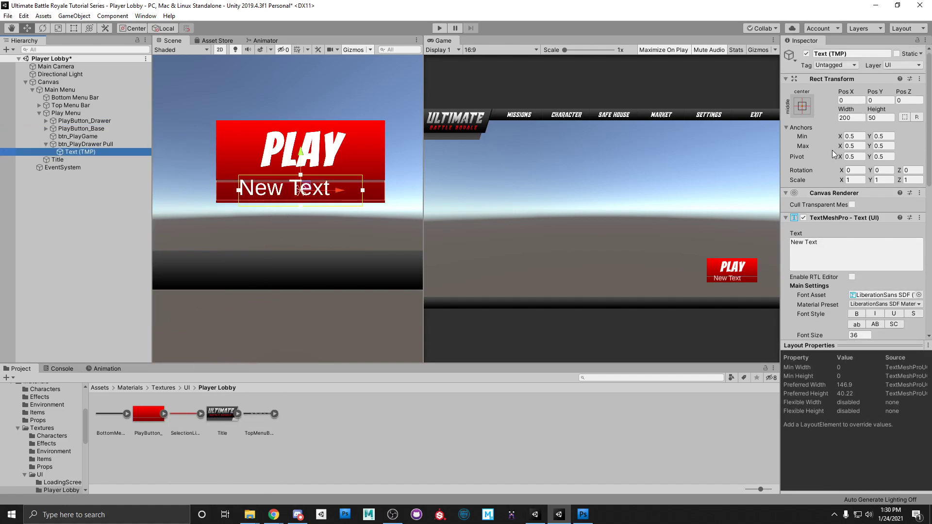
{"action": "left_click", "coordinate": [835, 245]}
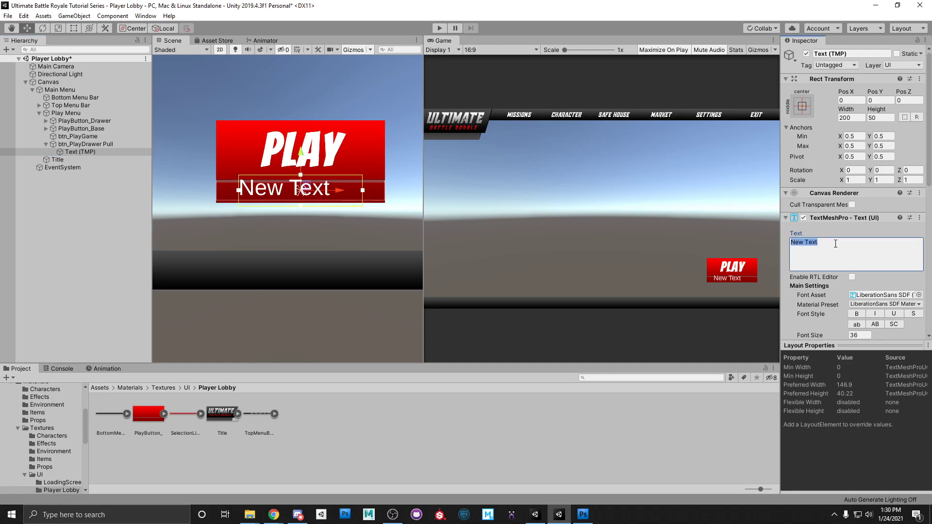
{"action": "type", "text": "Solo - 1 Player"}
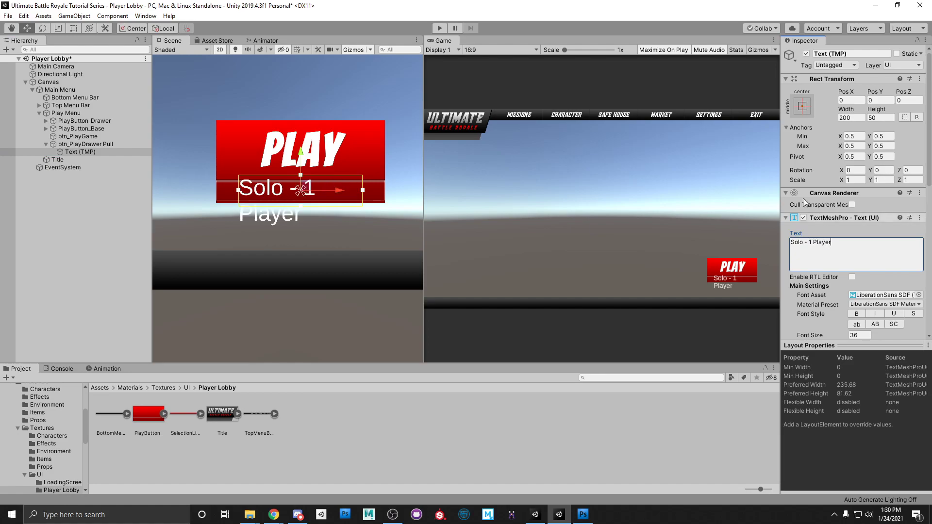
Assign the Bangers SDF font asset to the Solo - 1 Player text and set its font size to 24.
{"action": "scroll", "coordinate": [859, 270], "scroll_direction": "down", "scroll_amount": 3}
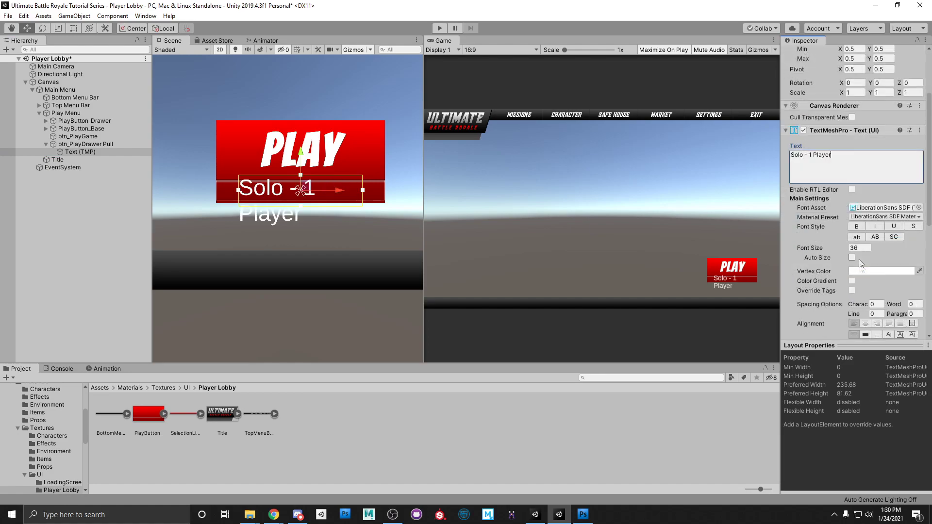
{"action": "left_click", "coordinate": [919, 207]}
{"action": "left_click", "coordinate": [214, 215]}
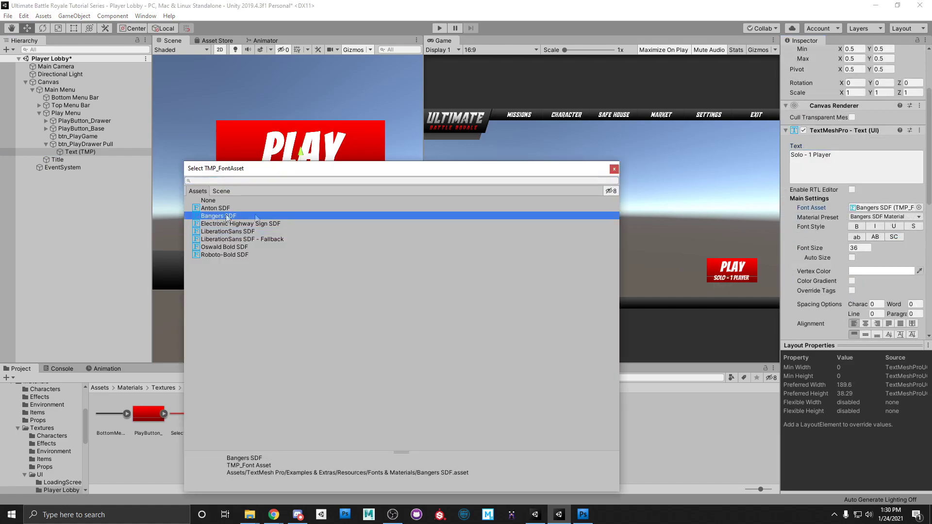
{"action": "left_click", "coordinate": [614, 171]}
{"action": "left_click_drag", "start_coordinate": [828, 244], "coordinate": [816, 249]}
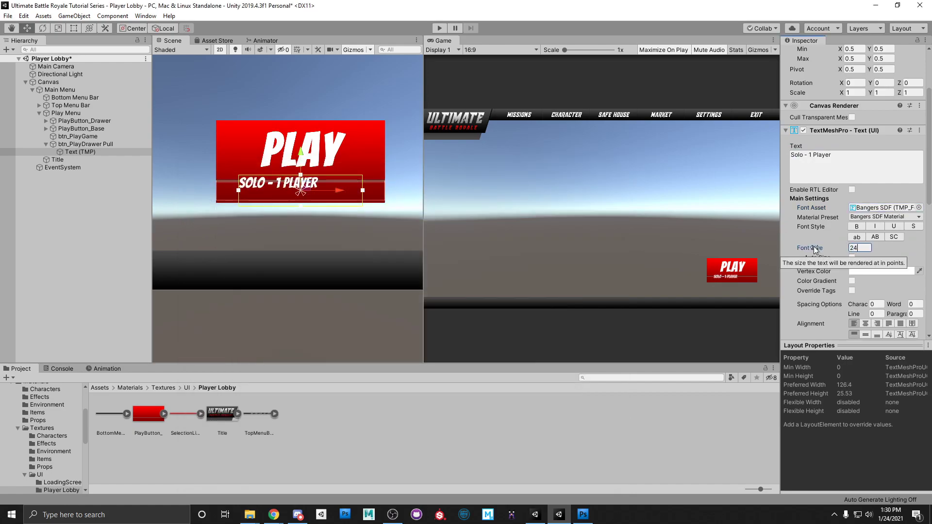
Centre the Solo - 1 Player text horizontally and vertically, and collapse btn_PlayDrawer Pull in the object tree.
{"action": "left_click", "coordinate": [865, 323]}
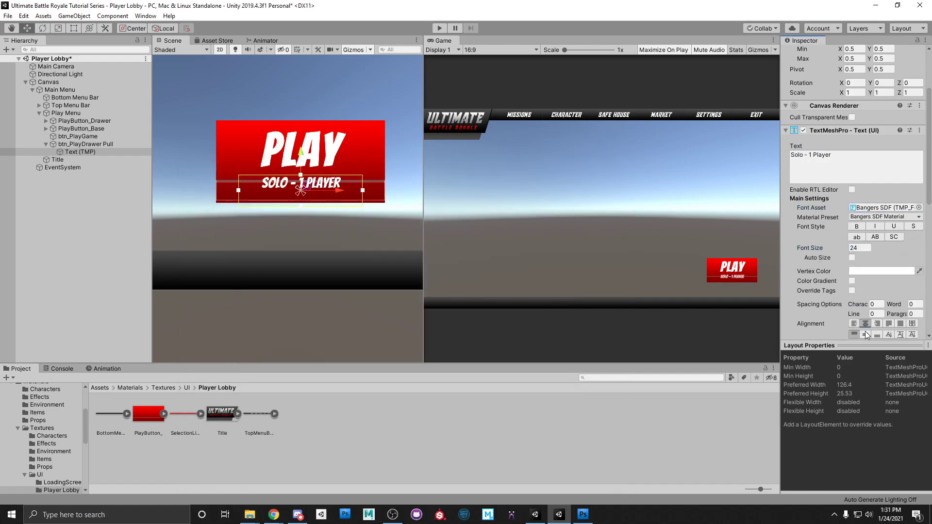
{"action": "left_click", "coordinate": [865, 334]}
{"action": "left_click", "coordinate": [53, 146]}
{"action": "left_click", "coordinate": [46, 144]}
Check what Play Menu, PlayButton_Drawer and PlayButton_Base each contain by moving them in turn, undoing each move.
{"action": "left_click", "coordinate": [66, 112]}
{"action": "scroll", "coordinate": [335, 182], "scroll_direction": "down", "scroll_amount": 1}
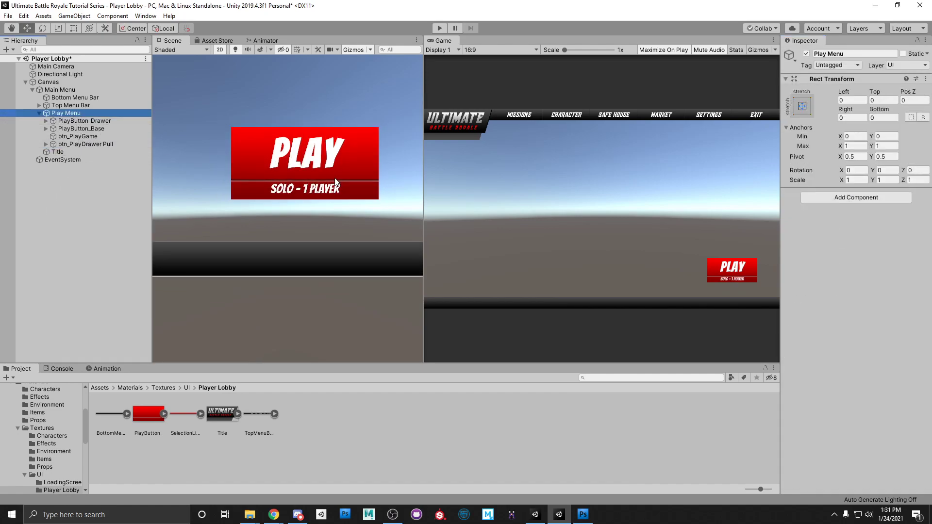
{"action": "scroll", "coordinate": [334, 182], "scroll_direction": "down", "scroll_amount": 6}
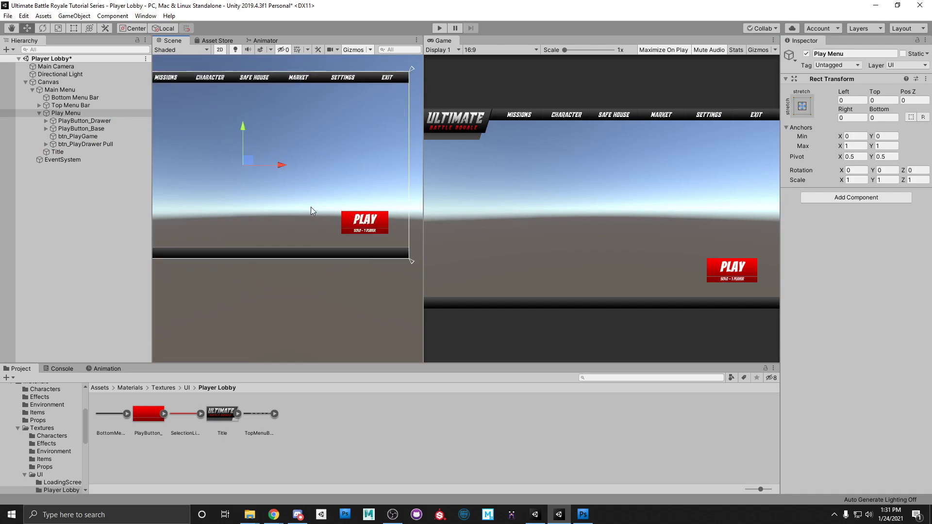
{"action": "scroll", "coordinate": [311, 210], "scroll_direction": "down", "scroll_amount": 2}
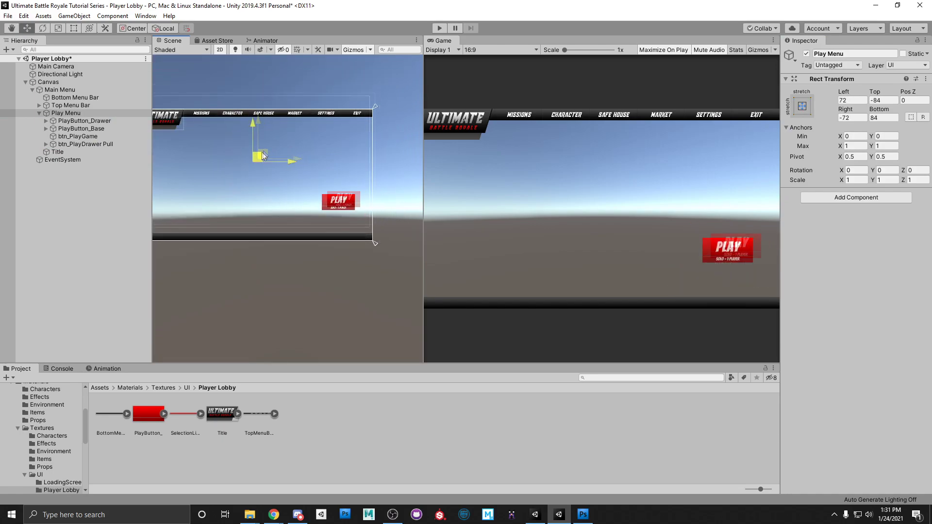
{"action": "left_click", "coordinate": [89, 122]}
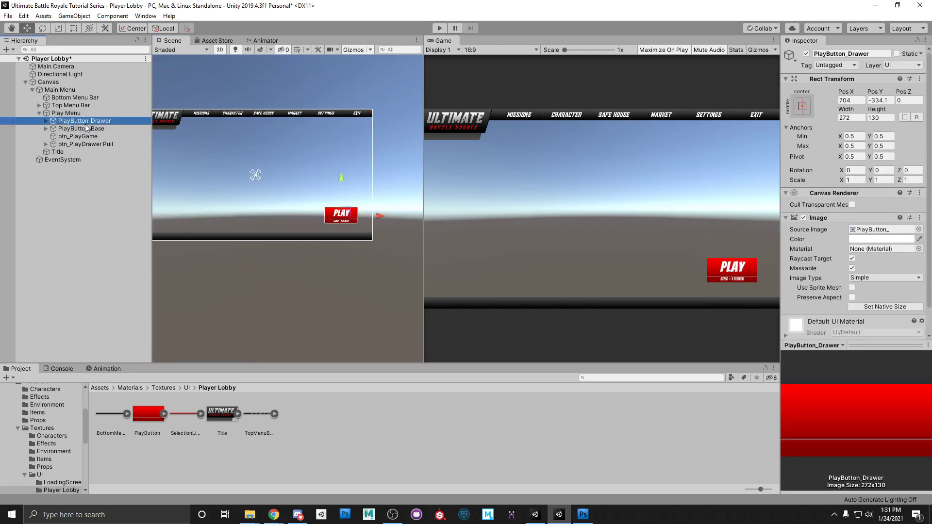
{"action": "left_click_drag", "start_coordinate": [347, 219], "coordinate": [324, 195]}
{"action": "key", "text": "ctrl+z"}
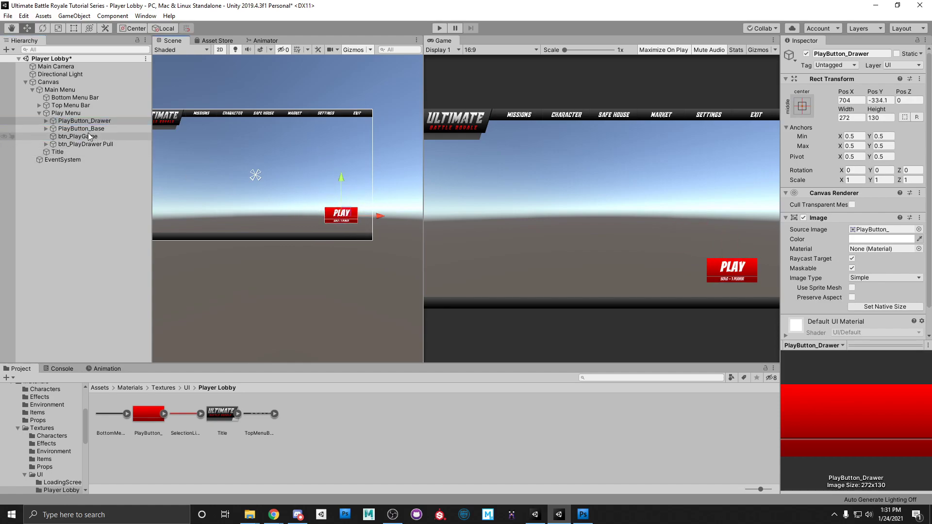
{"action": "left_click", "coordinate": [88, 129]}
{"action": "left_click_drag", "start_coordinate": [349, 208], "coordinate": [372, 235]}
{"action": "scroll", "coordinate": [364, 230], "scroll_direction": "up", "scroll_amount": 5}
{"action": "mouse_move", "coordinate": [342, 200]}
{"action": "left_mouse_down"}
{"action": "mouse_move", "coordinate": [328, 182]}
{"action": "mouse_move", "coordinate": [342, 206]}
{"action": "left_mouse_up"}
Check the transparent btn_PlayGame and btn_PlayDrawer Pull buttons by moving each one away from the Play graphic, undoing each move.
{"action": "left_click", "coordinate": [130, 136]}
{"action": "scroll", "coordinate": [342, 219], "scroll_direction": "up", "scroll_amount": 3}
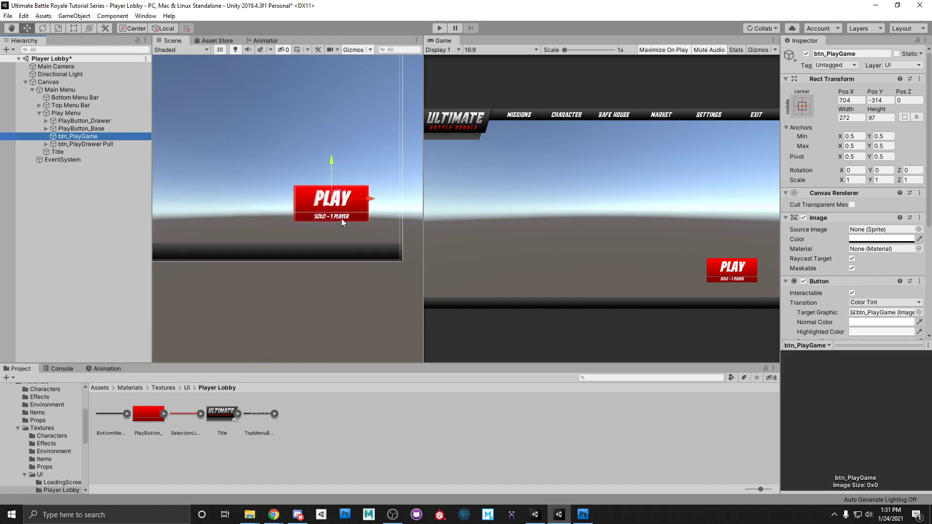
{"action": "left_click_drag", "start_coordinate": [337, 194], "coordinate": [258, 189]}
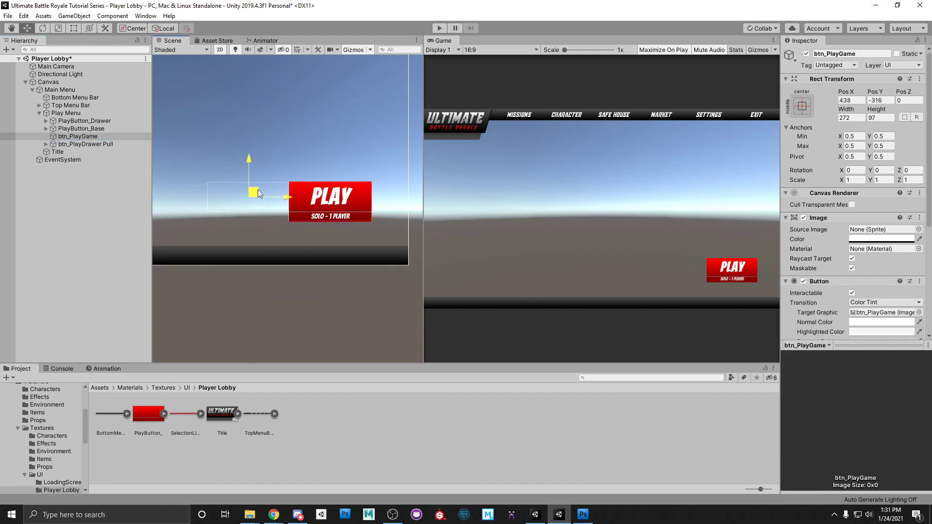
{"action": "key", "text": "ctrl+z"}
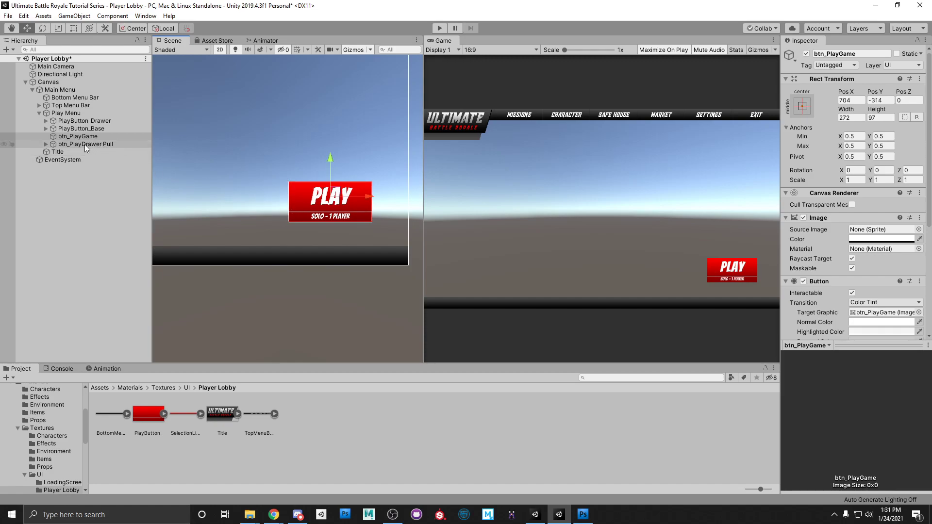
{"action": "left_click", "coordinate": [84, 144]}
{"action": "left_click_drag", "start_coordinate": [338, 207], "coordinate": [250, 204]}
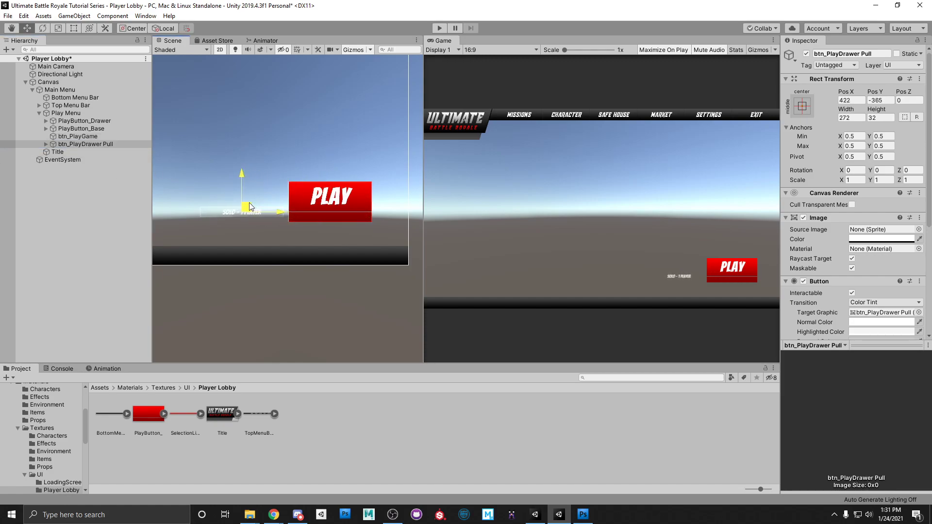
{"action": "key", "text": "ctrl+z"}
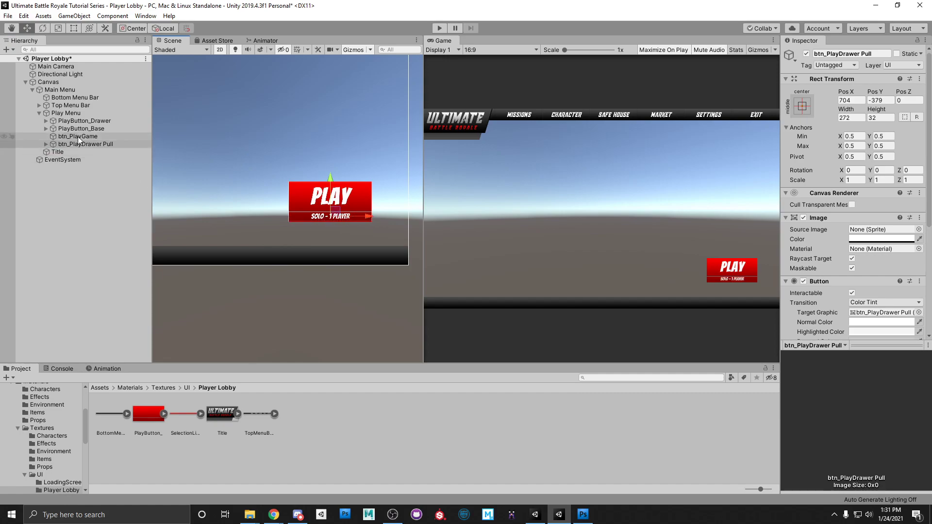
Slide PlayButton_Drawer down to about Pos Y -427 to check its team-size options, then undo the move and deselect it.
{"action": "left_click", "coordinate": [75, 121]}
{"action": "left_click_drag", "start_coordinate": [330, 168], "coordinate": [334, 197]}
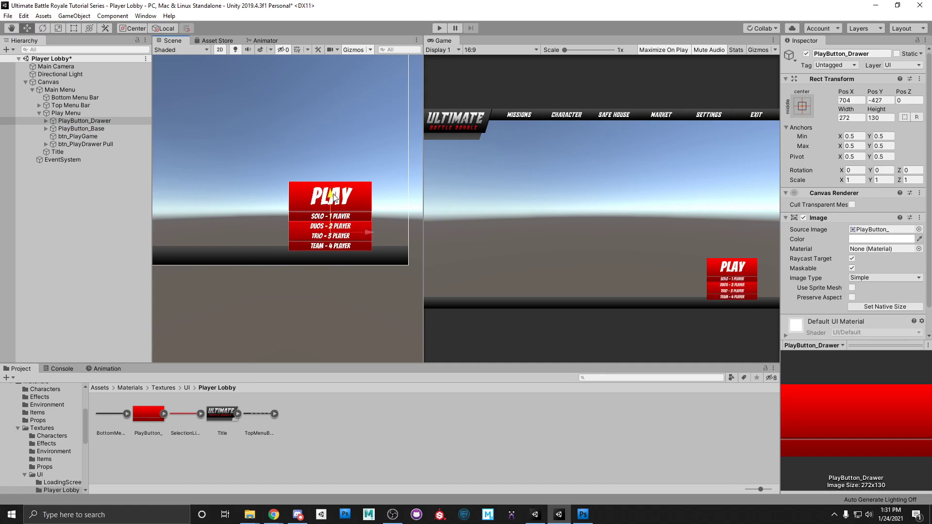
{"action": "key", "text": "ctrl+z"}
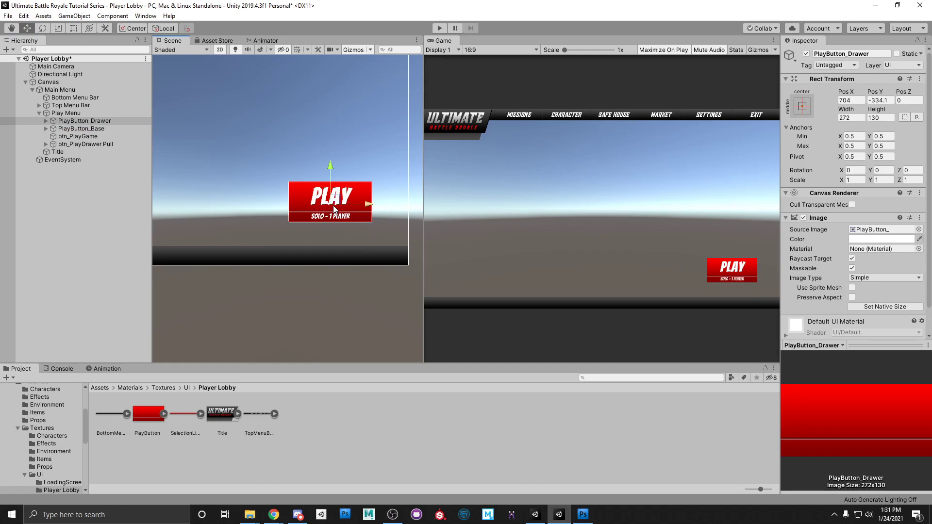
{"action": "left_click", "coordinate": [89, 173]}
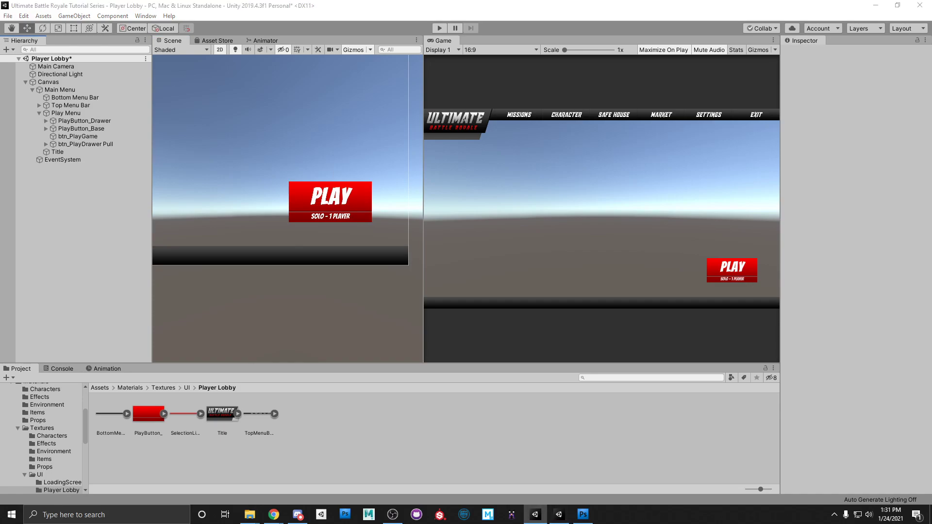
Collapse the Main Menu and Canvas hierarchies, bring the whole menu layout into view, and save the Player Lobby scene.
{"action": "left_click", "coordinate": [33, 90]}
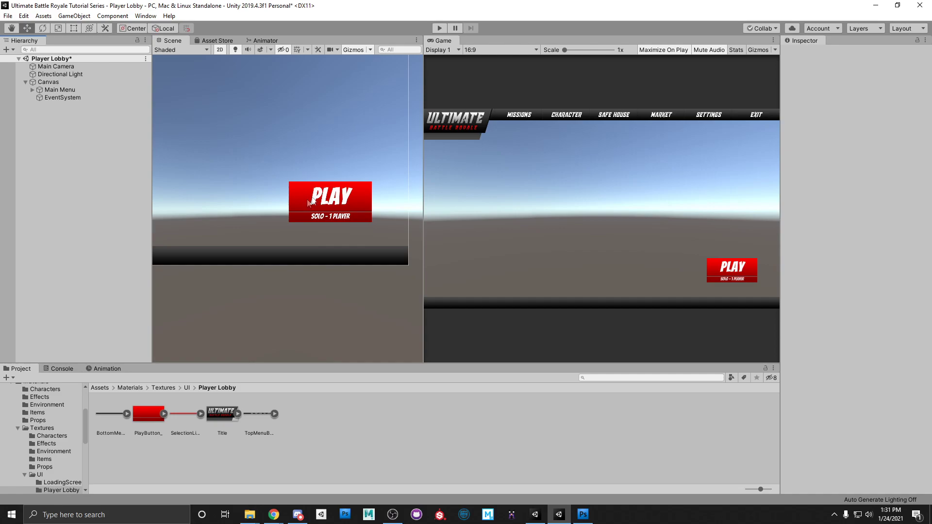
{"action": "scroll", "coordinate": [264, 174], "scroll_direction": "down", "scroll_amount": 4}
{"action": "middle_click_drag", "start_coordinate": [263, 169], "coordinate": [308, 203]}
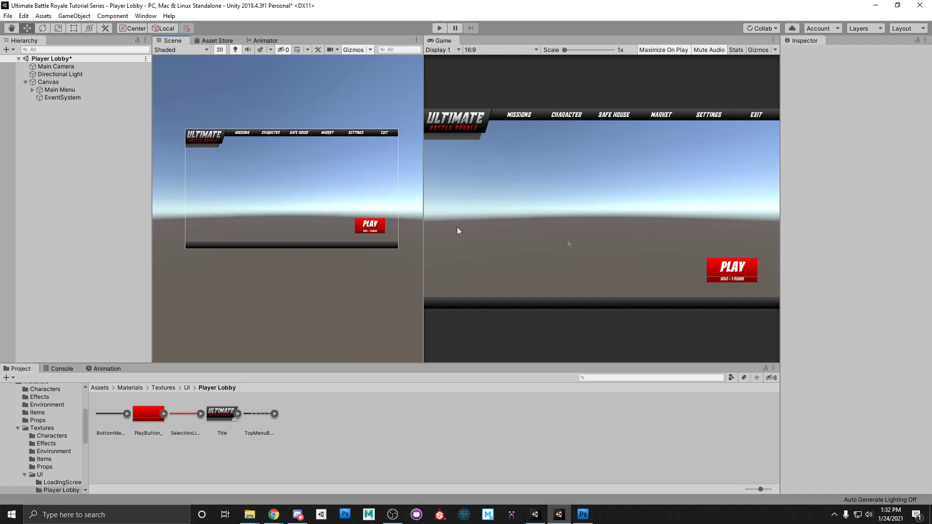
{"action": "left_click", "coordinate": [66, 140]}
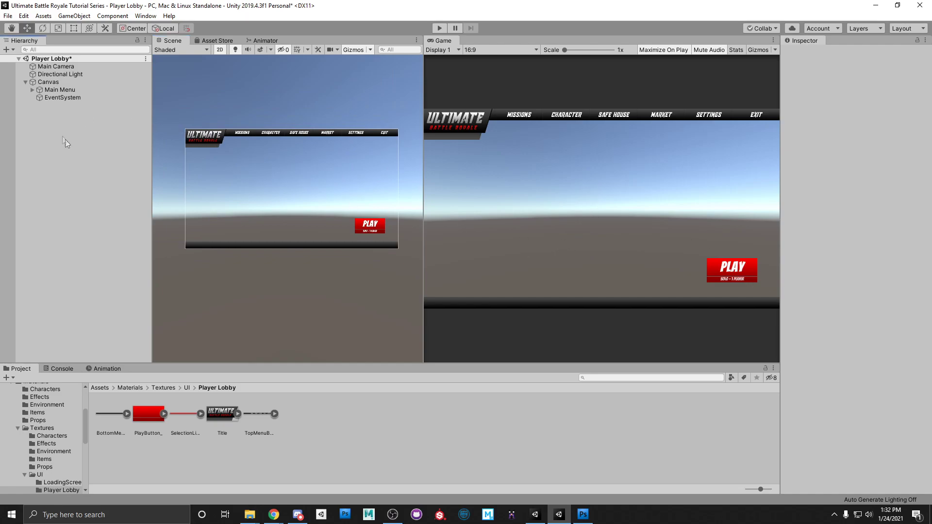
{"action": "left_click", "coordinate": [25, 82]}
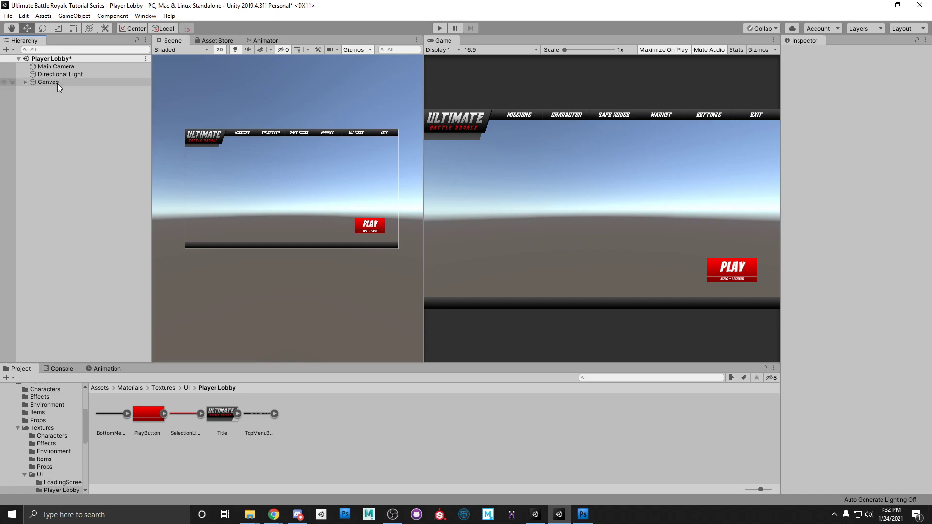
{"action": "key", "text": "ctrl+s"}
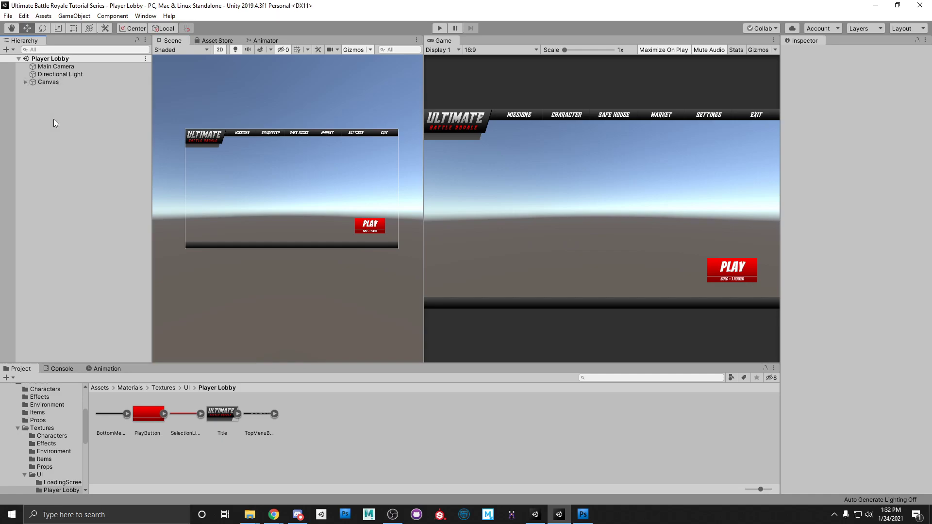
Create an empty game object at the scene's root level and name it Lobby - A.
{"action": "right_click", "coordinate": [54, 110]}
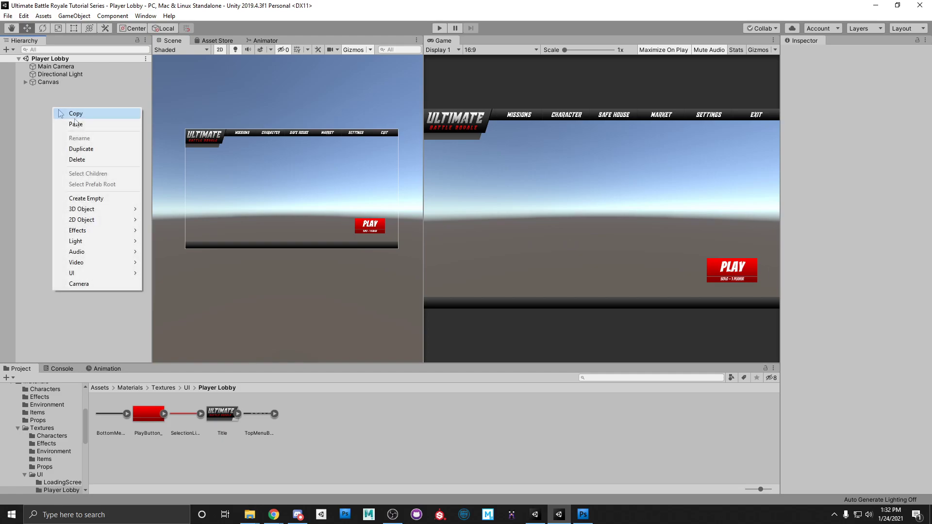
{"action": "left_click", "coordinate": [73, 198]}
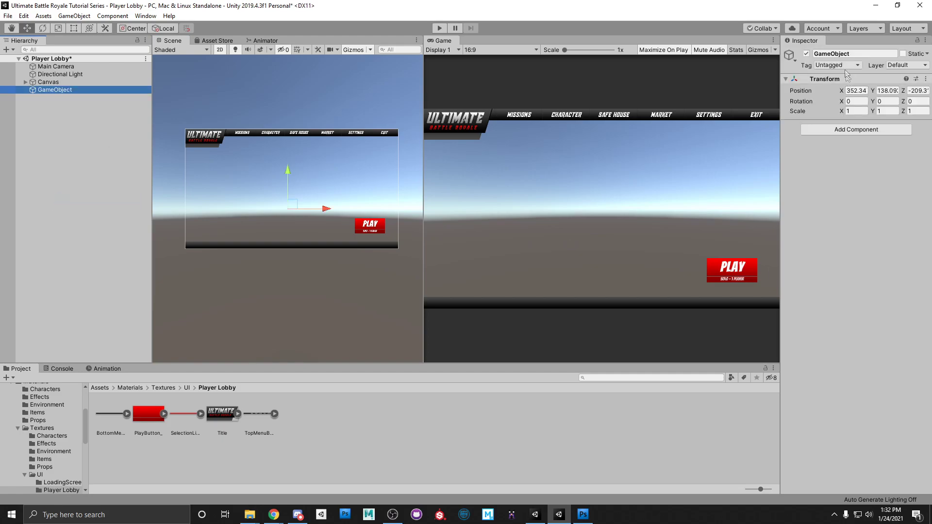
{"action": "key", "text": "alt+Tab"}
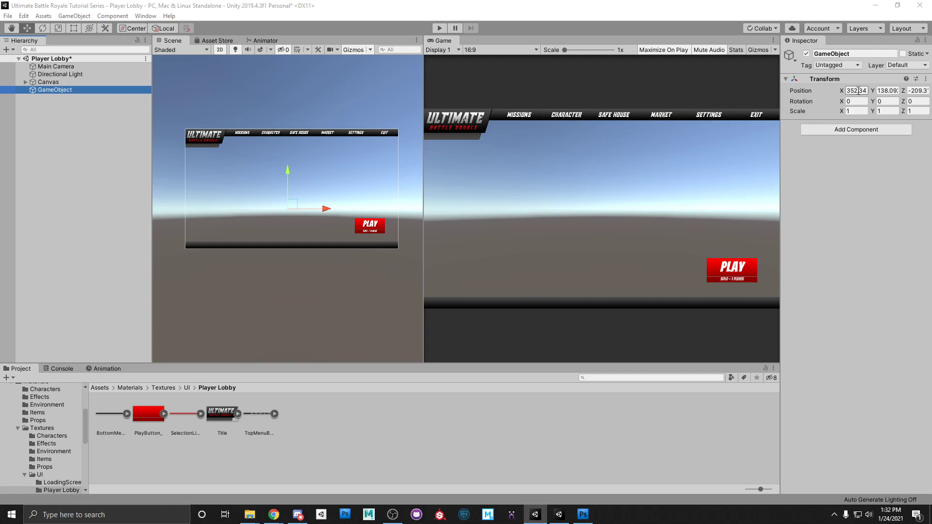
{"action": "left_click", "coordinate": [854, 54]}
{"action": "type", "text": "Lobby - A"}
{"action": "key", "text": "Return"}
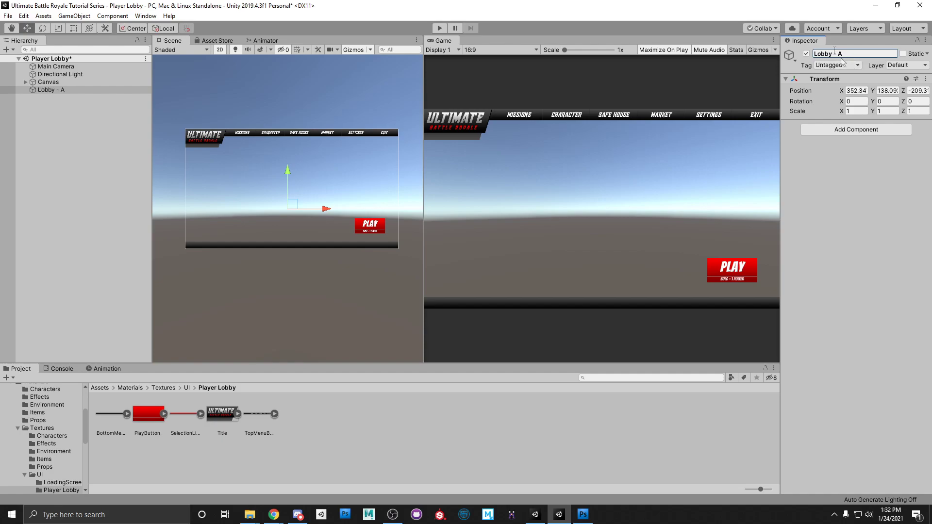
Set the position of Lobby - A to X -55.7, Y -0.5, Z 54.6.
{"action": "left_click", "coordinate": [857, 93]}
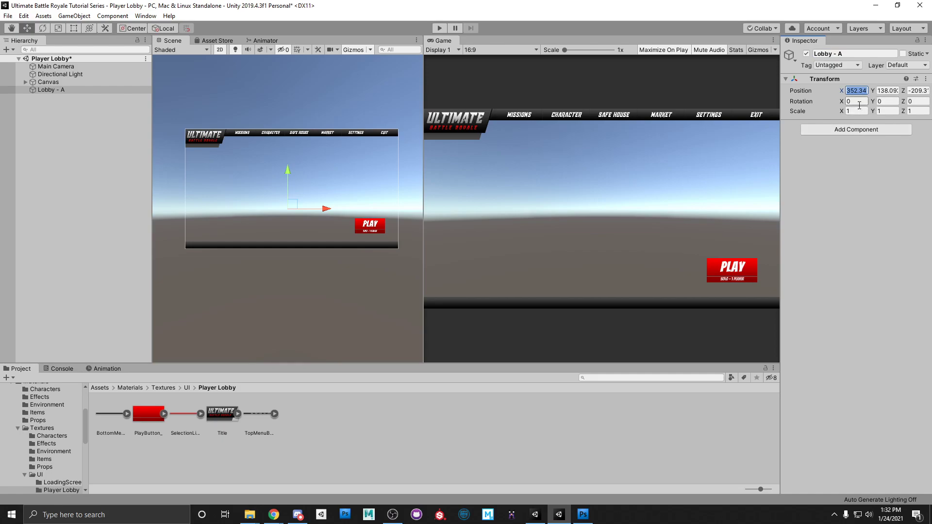
{"action": "type", "text": "-55.7"}
{"action": "key", "text": "Tab"}
{"action": "type", "text": "-"}
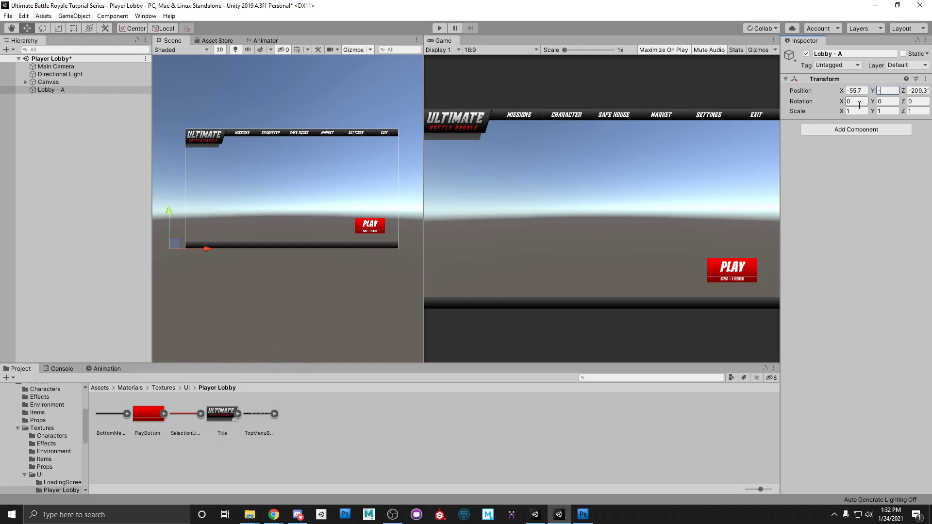
{"action": "key", "text": "Tab"}
{"action": "type", "text": "54"}
{"action": "left_click", "coordinate": [100, 148]}
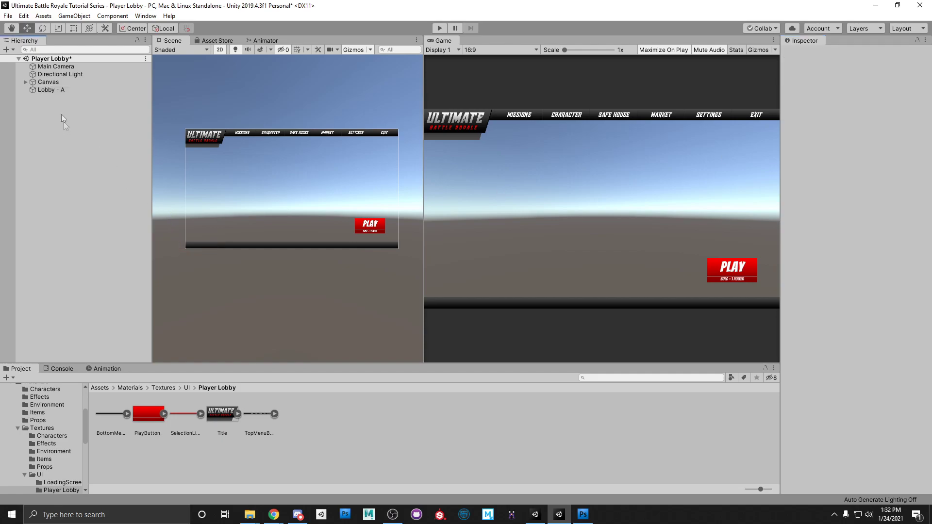
Add an empty child object named Lobby Environment under Lobby - A and set its X position to 44.
{"action": "right_click", "coordinate": [51, 90]}
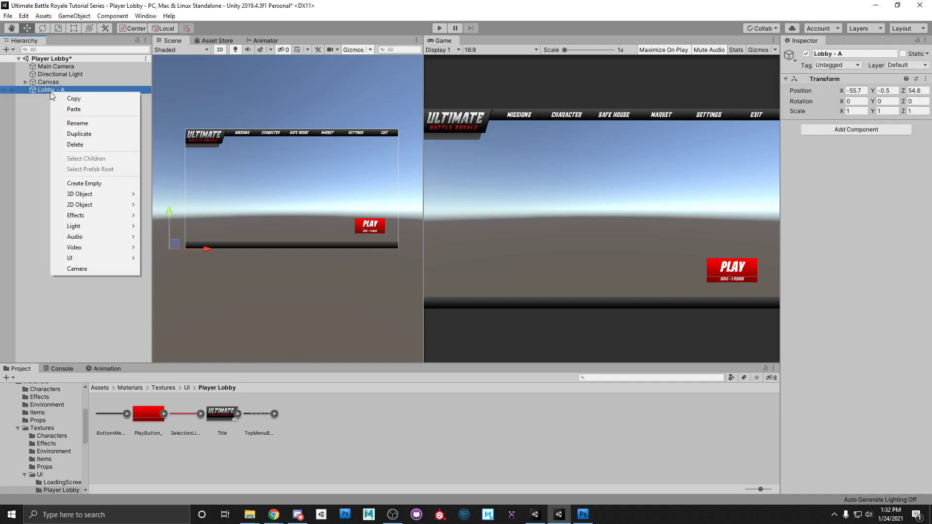
{"action": "left_click", "coordinate": [108, 184]}
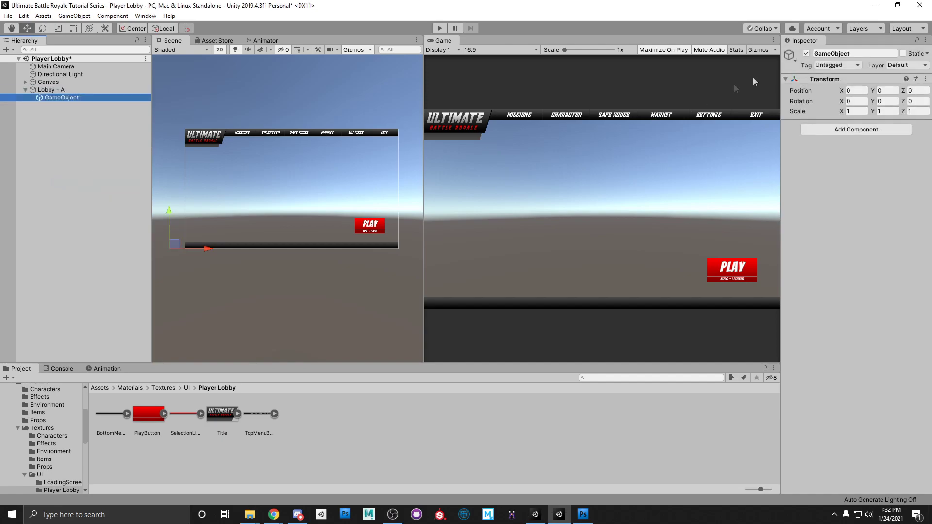
{"action": "left_click", "coordinate": [833, 54]}
{"action": "type", "text": "Lobb"}
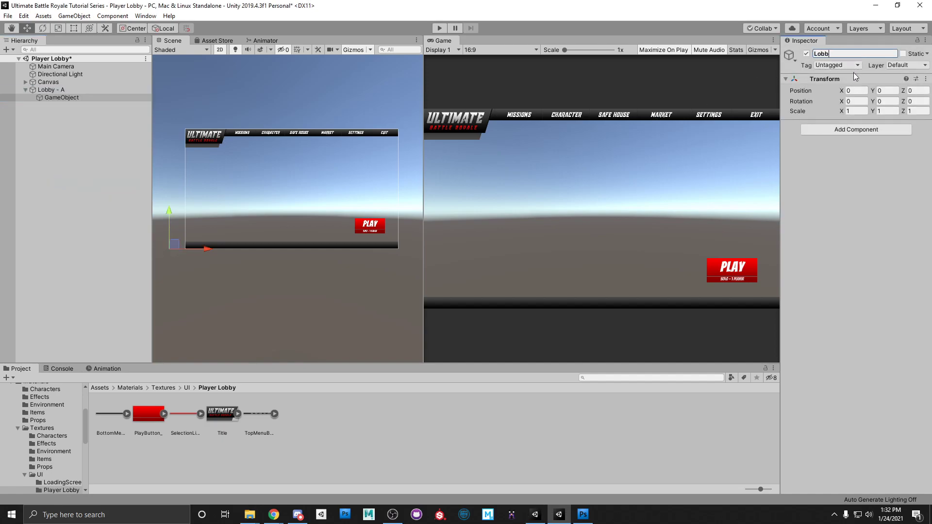
{"action": "type", "text": "y Environmen"}
{"action": "key", "text": "BackSpace"}
{"action": "type", "text": "ent"}
{"action": "key", "text": "Return"}
{"action": "left_click", "coordinate": [858, 90]}
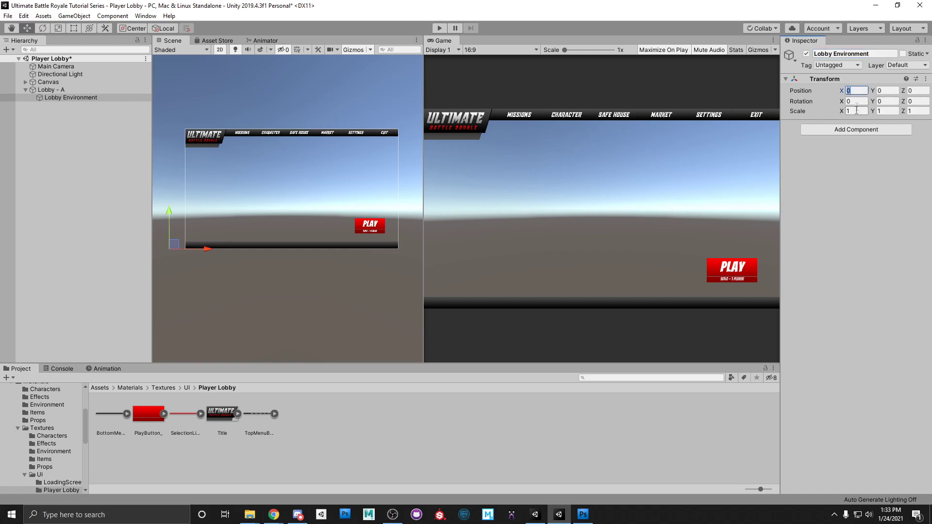
{"action": "type", "text": "44"}
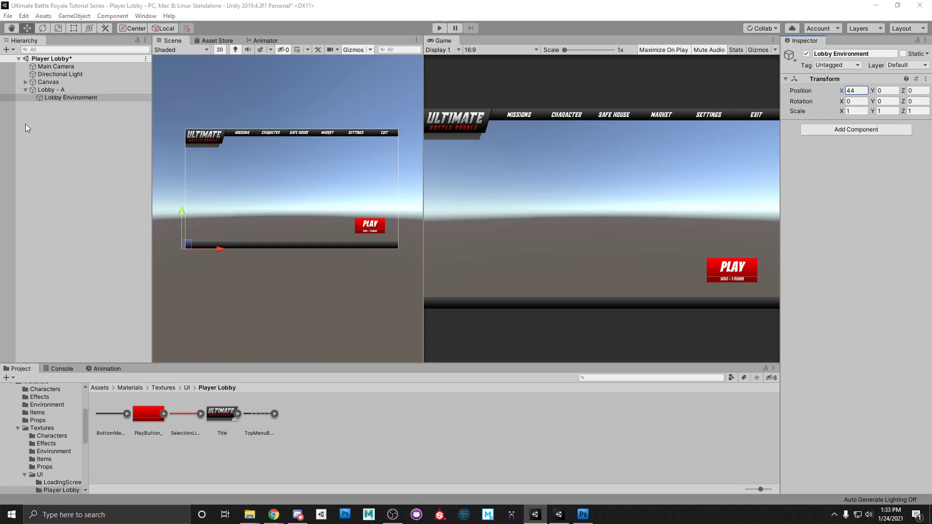
Make Main Camera a child of Lobby - A.
{"action": "left_click", "coordinate": [49, 89]}
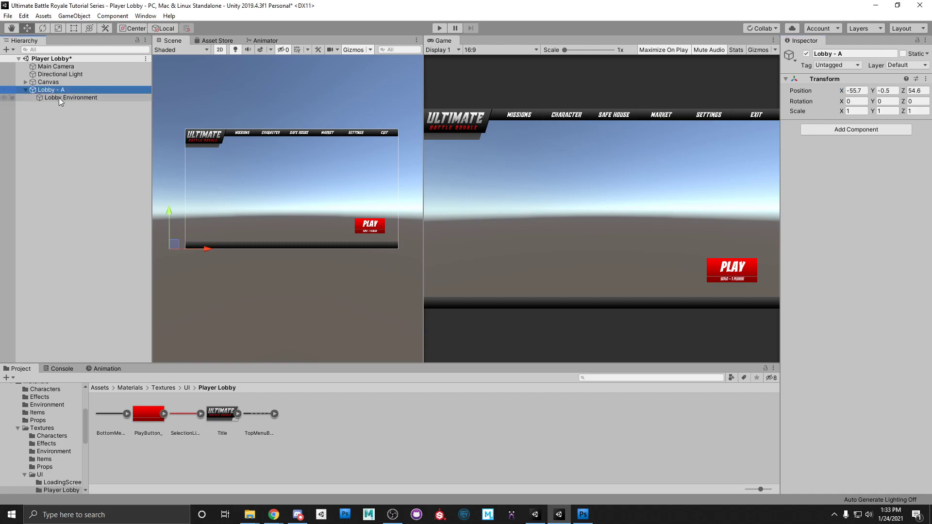
{"action": "right_click", "coordinate": [47, 92]}
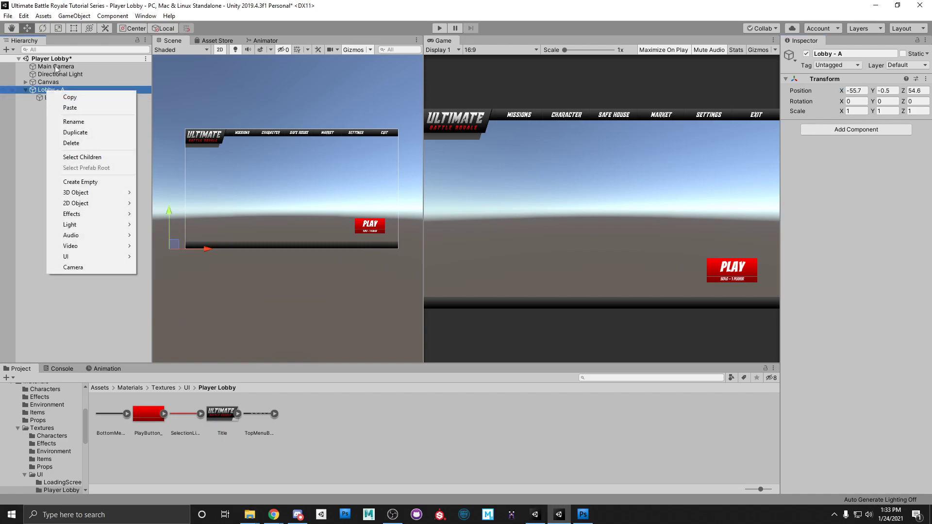
{"action": "left_click", "coordinate": [81, 68]}
{"action": "left_click_drag", "start_coordinate": [59, 68], "coordinate": [53, 90]}
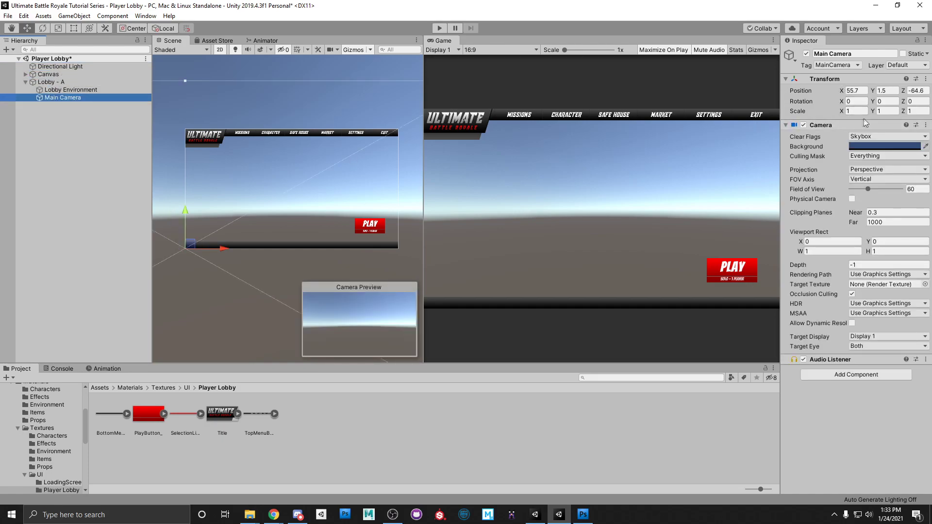
Set Main Camera's position to X 55, Y 1.37, Z -51.4 and its Y rotation to 172.
{"action": "left_click", "coordinate": [863, 90]}
{"action": "type", "text": "55"}
{"action": "key", "text": "Tab"}
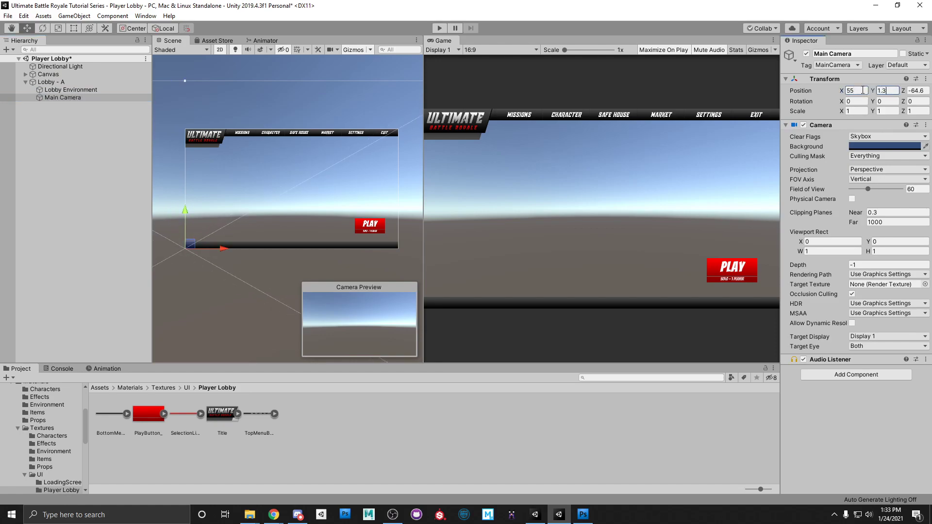
{"action": "key", "text": "Tab"}
{"action": "type", "text": "-"}
{"action": "left_click", "coordinate": [897, 101]}
{"action": "type", "text": "172"}
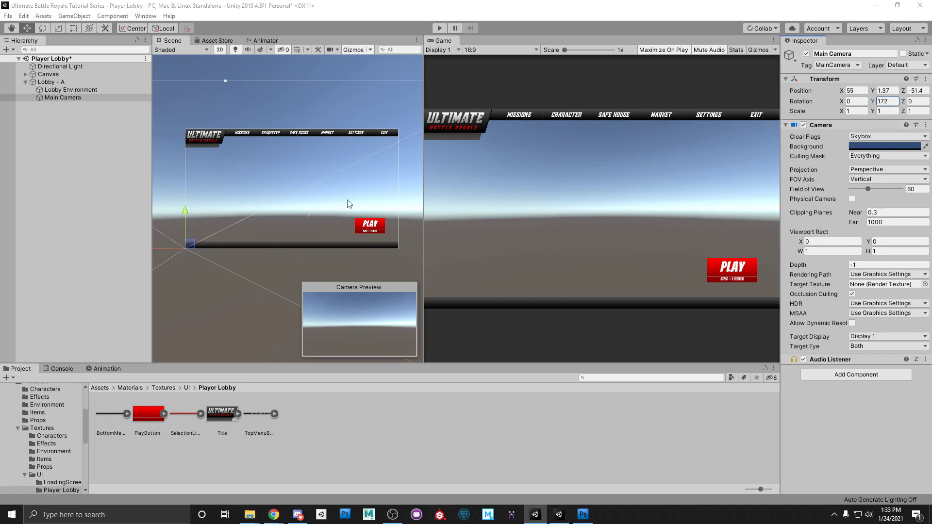
Switch the scene view out of 2D mode and add a cube as a child of Lobby - A.
{"action": "left_click", "coordinate": [220, 50]}
{"action": "key", "text": "f"}
{"action": "right_click_drag", "start_coordinate": [307, 186], "coordinate": [336, 173]}
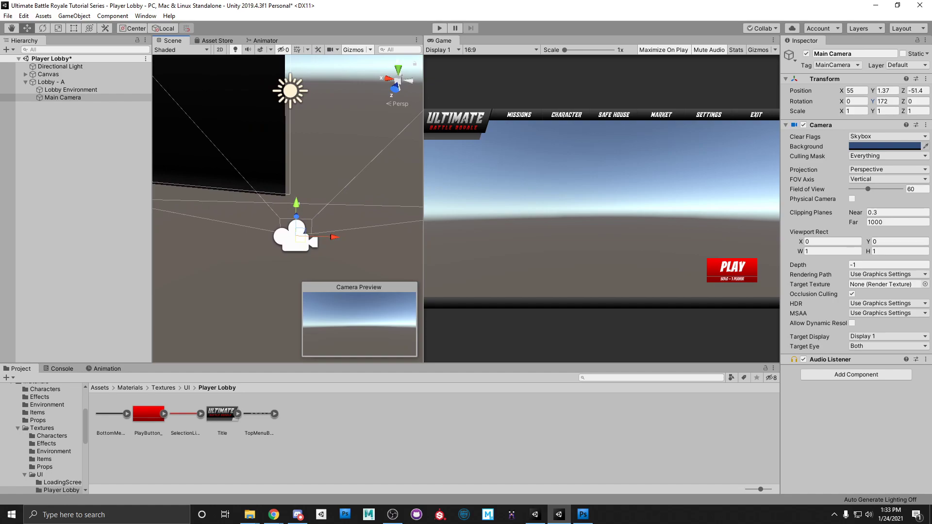
{"action": "left_click", "coordinate": [50, 83]}
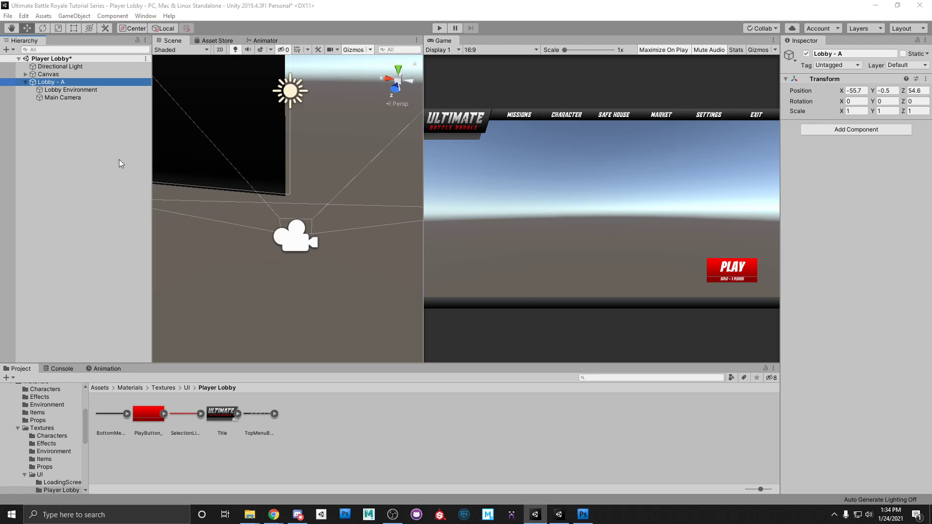
{"action": "right_click", "coordinate": [49, 82]}
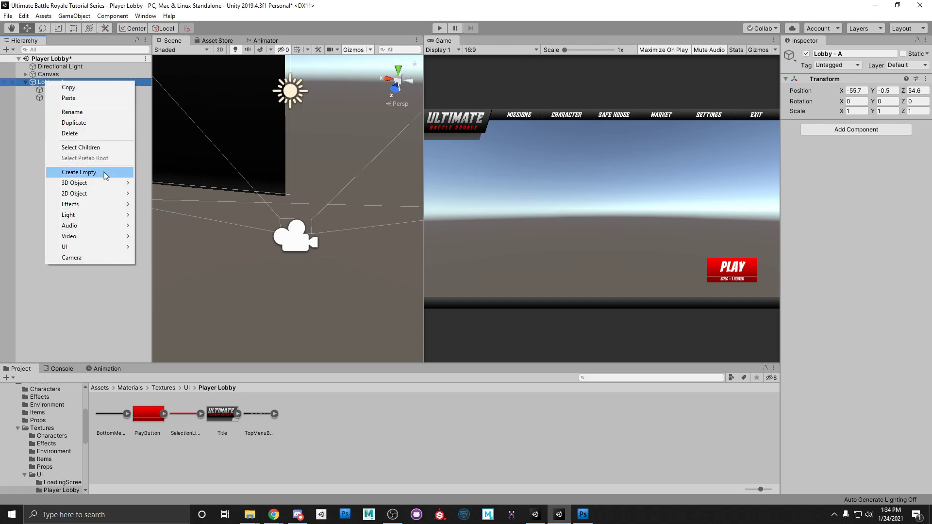
{"action": "mouse_move", "coordinate": [112, 183]}
{"action": "left_click", "coordinate": [153, 183]}
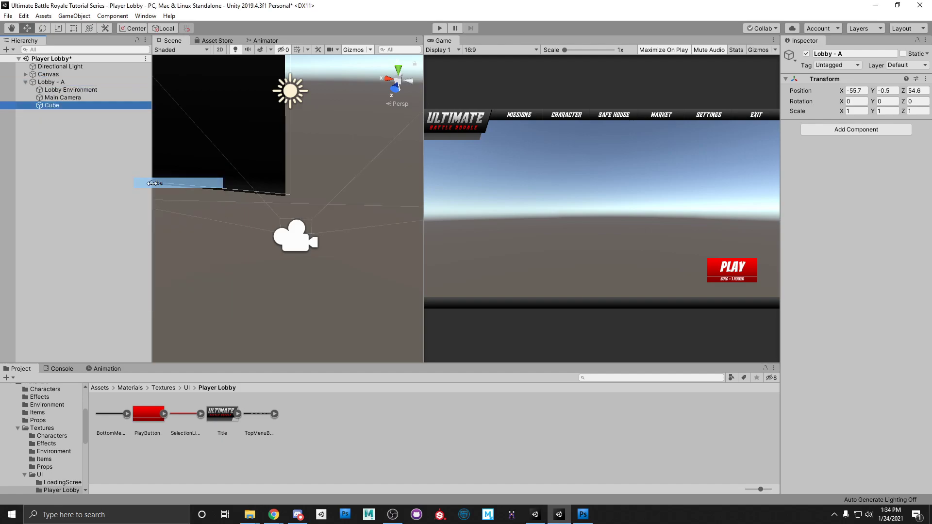
Set the cube's position to X 56.5, Y -0.5, Z -55.5.
{"action": "left_click", "coordinate": [856, 92]}
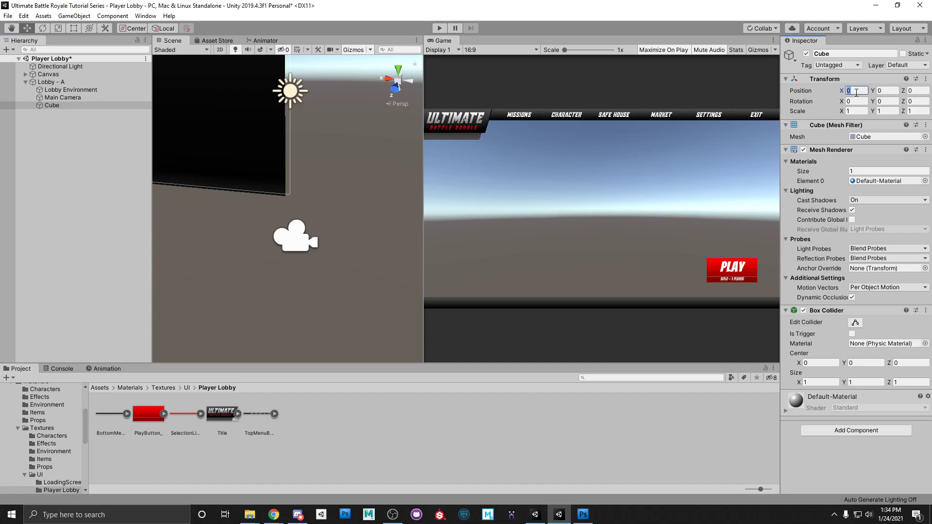
{"action": "key", "text": "Tab"}
{"action": "key", "text": "Tab"}
{"action": "type", "text": "-55.5"}
{"action": "key", "text": "Tab"}
{"action": "key", "text": "Tab"}
{"action": "key", "text": "Tab"}
{"action": "key", "text": "Tab"}
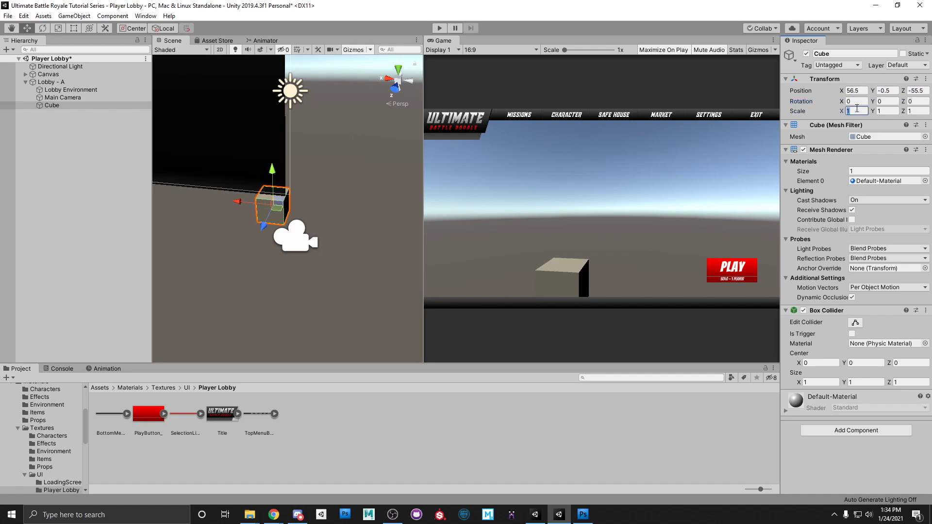
Set the cube's scale to 20 on X and 7 on Z, and rename it Lobby Floor.
{"action": "type", "text": "20"}
{"action": "key", "text": "Tab"}
{"action": "key", "text": "Tab"}
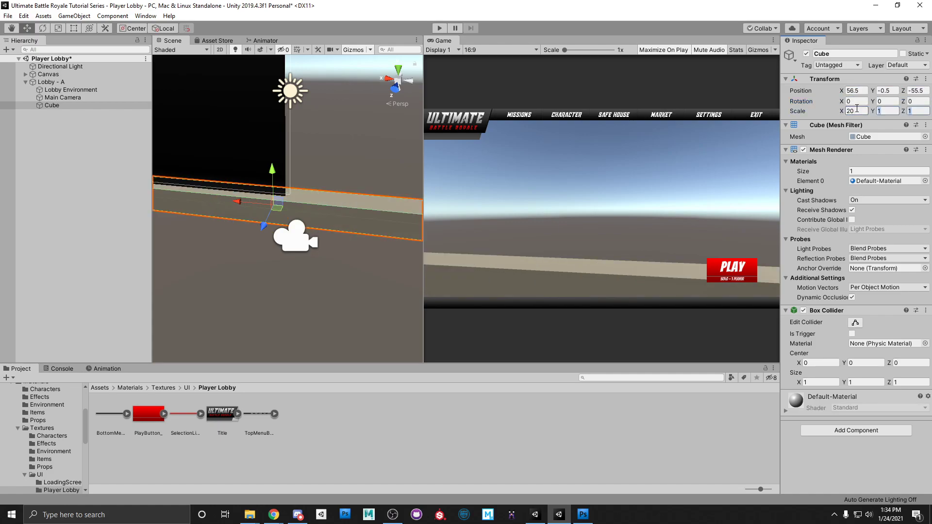
{"action": "type", "text": "7"}
{"action": "left_click", "coordinate": [841, 54]}
{"action": "type", "text": "Lo"}
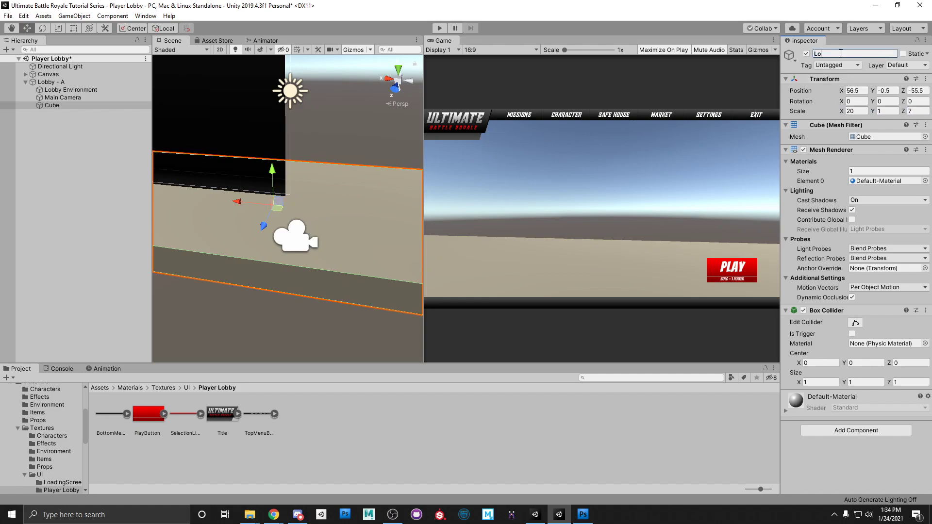
{"action": "type", "text": "bby Floor"}
{"action": "left_click_drag", "start_coordinate": [369, 194], "coordinate": [233, 228], "text": "alt"}
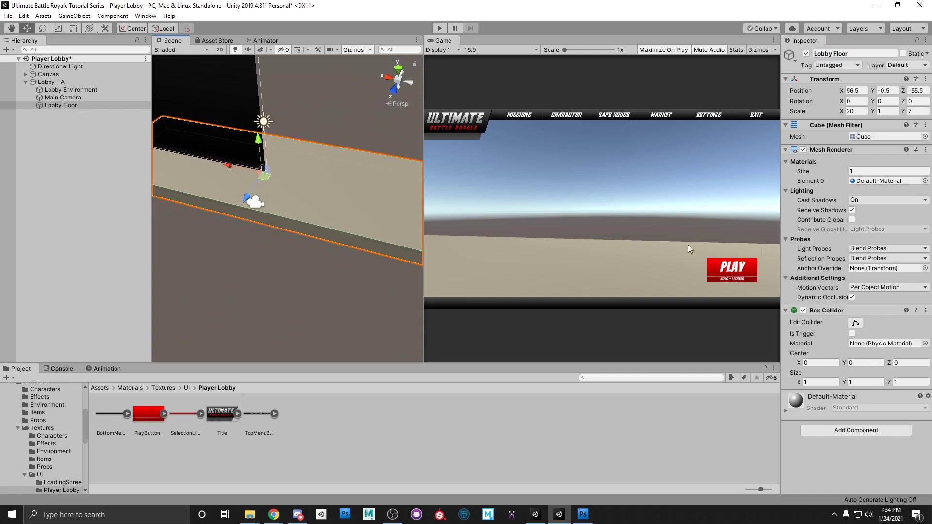
Add another cube named Lobby Wall as a child of Lobby - A.
{"action": "left_click", "coordinate": [94, 175]}
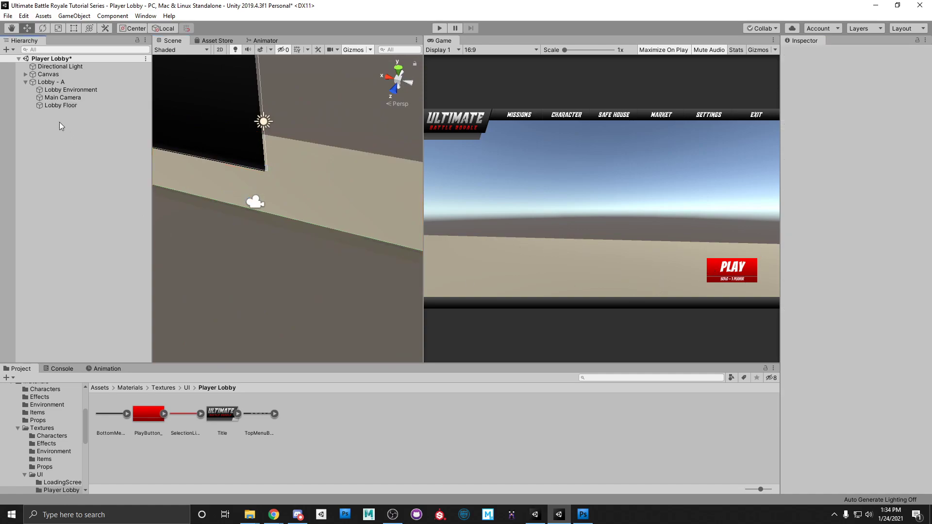
{"action": "right_click", "coordinate": [55, 115]}
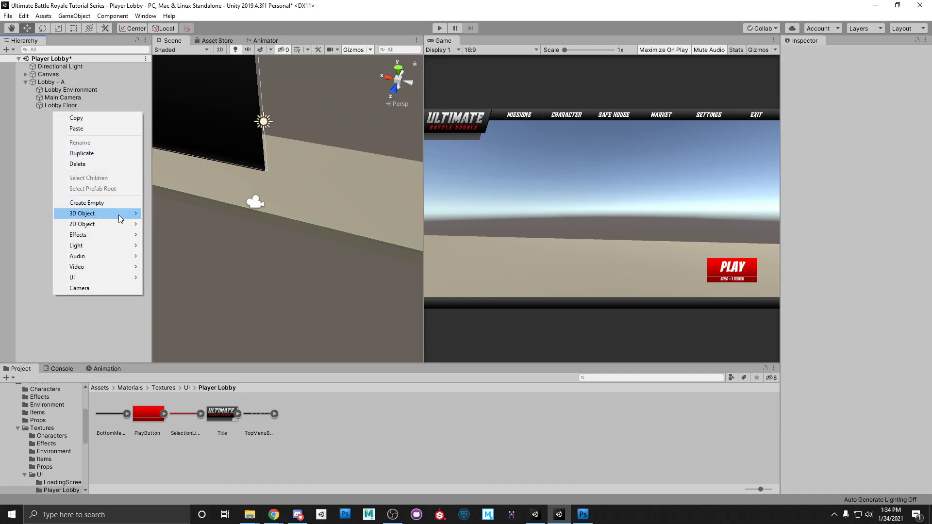
{"action": "mouse_move", "coordinate": [121, 215]}
{"action": "left_click", "coordinate": [165, 214]}
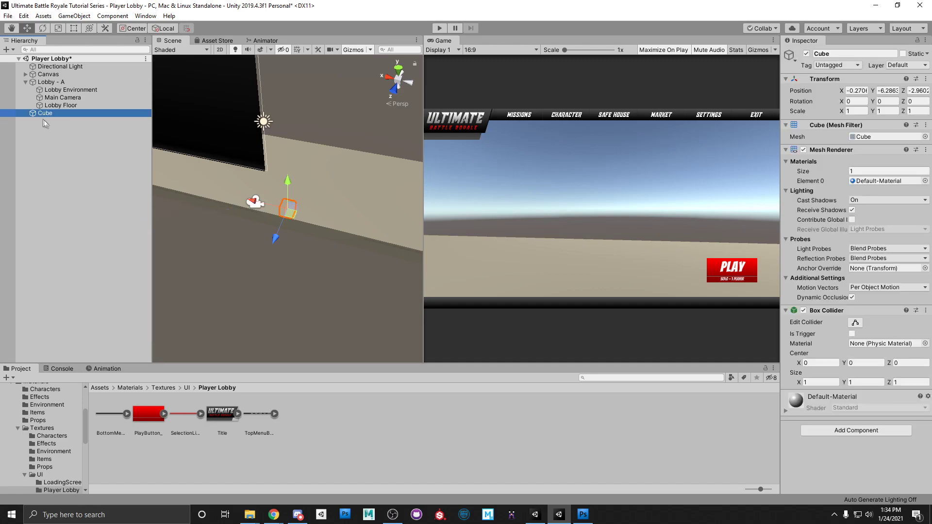
{"action": "left_click_drag", "start_coordinate": [41, 113], "coordinate": [48, 82]}
{"action": "double_click", "coordinate": [831, 54]}
{"action": "type", "text": "Lo"}
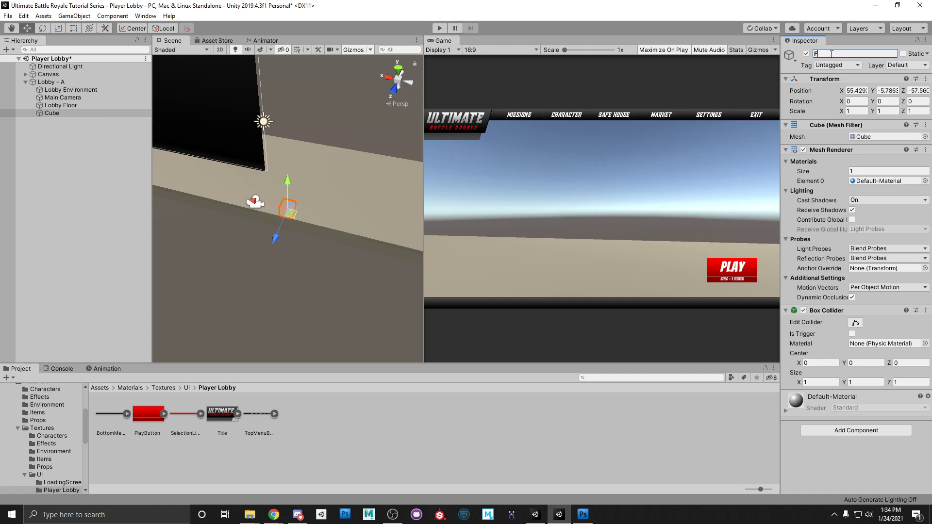
{"action": "type", "text": "bby Wall"}
{"action": "key", "text": "Return"}
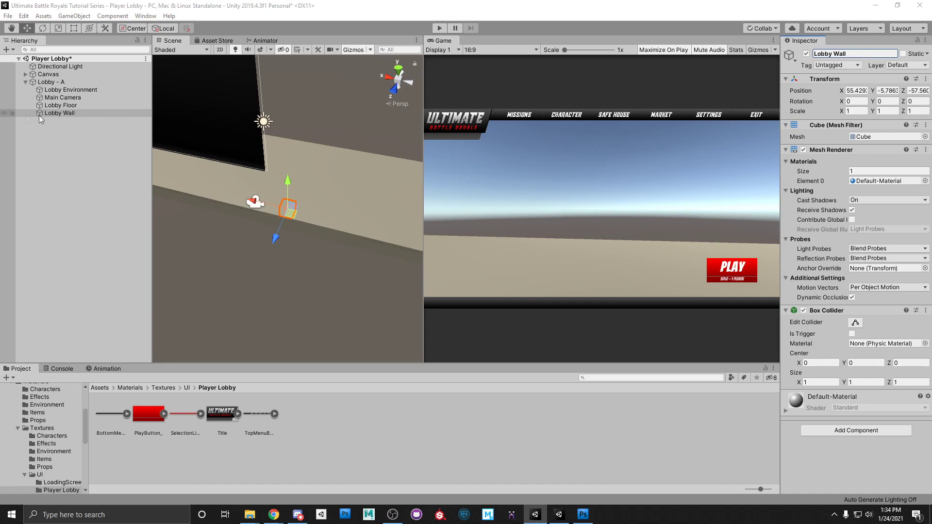
Set Lobby Wall's position to X 56.5, Y 2.45, Z -59.5.
{"action": "left_click", "coordinate": [858, 90]}
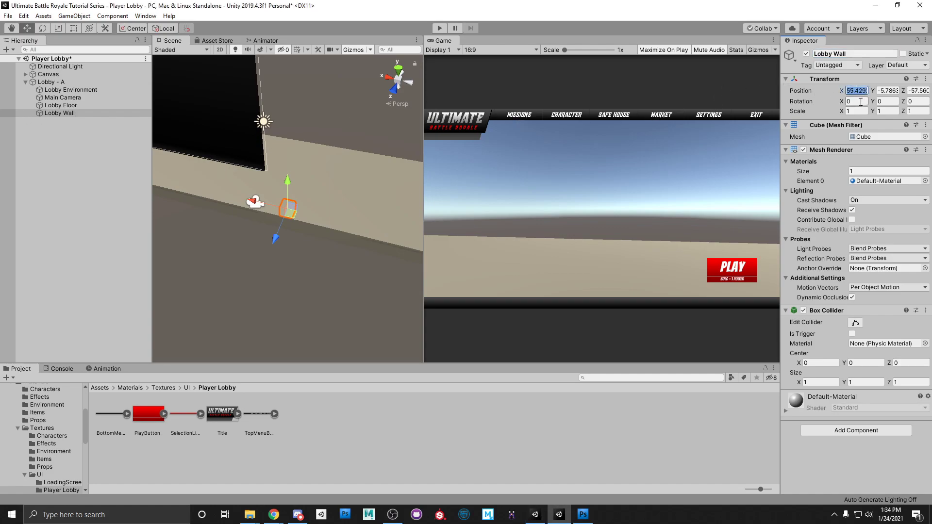
{"action": "type", "text": "56.5"}
{"action": "key", "text": "Tab"}
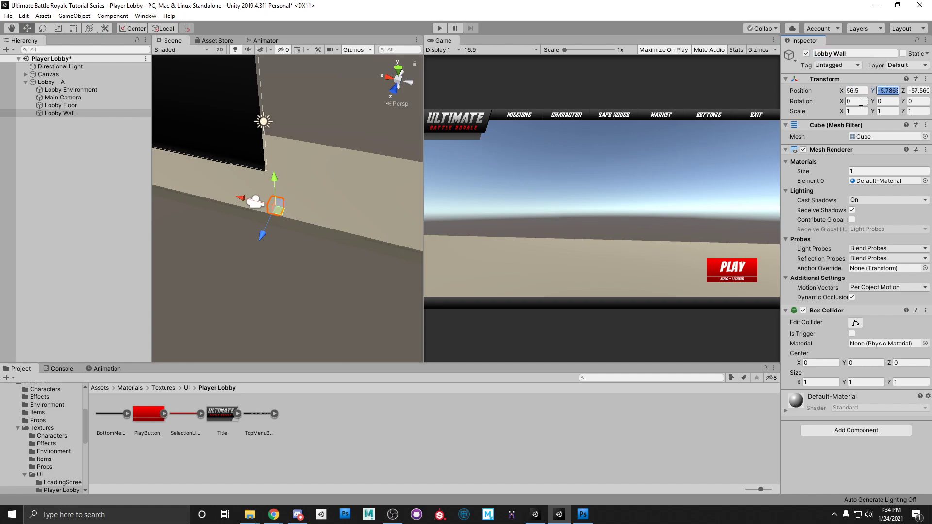
{"action": "type", "text": "2.45"}
{"action": "key", "text": "Tab"}
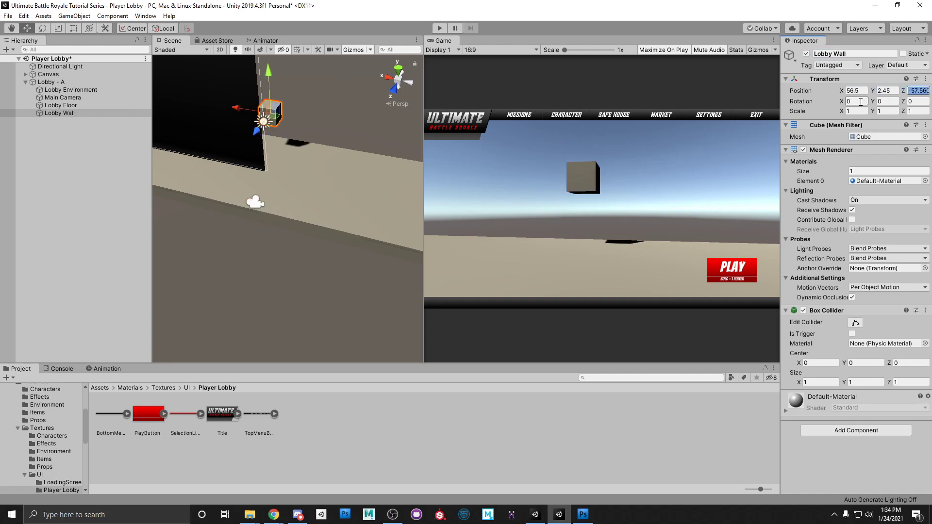
{"action": "type", "text": "-59.5"}
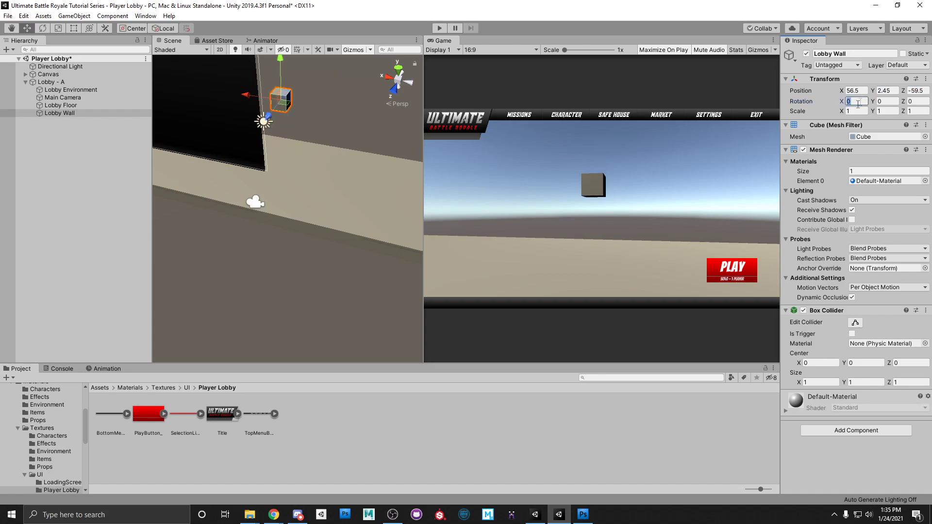
Set Lobby Wall's scale to 20 on X and 10 on Y.
{"action": "left_click", "coordinate": [854, 111]}
{"action": "type", "text": "20"}
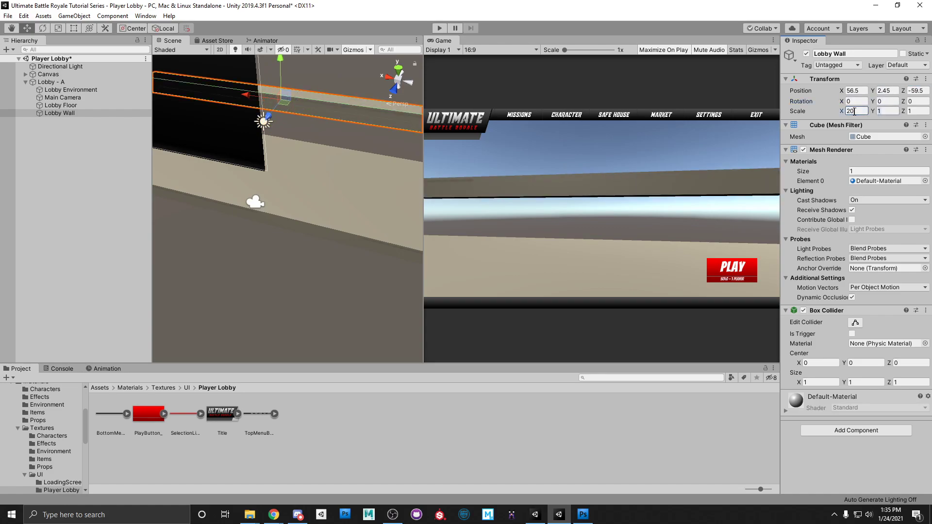
{"action": "key", "text": "Tab"}
{"action": "type", "text": "10"}
{"action": "key", "text": "Tab"}
{"action": "left_click", "coordinate": [139, 170]}
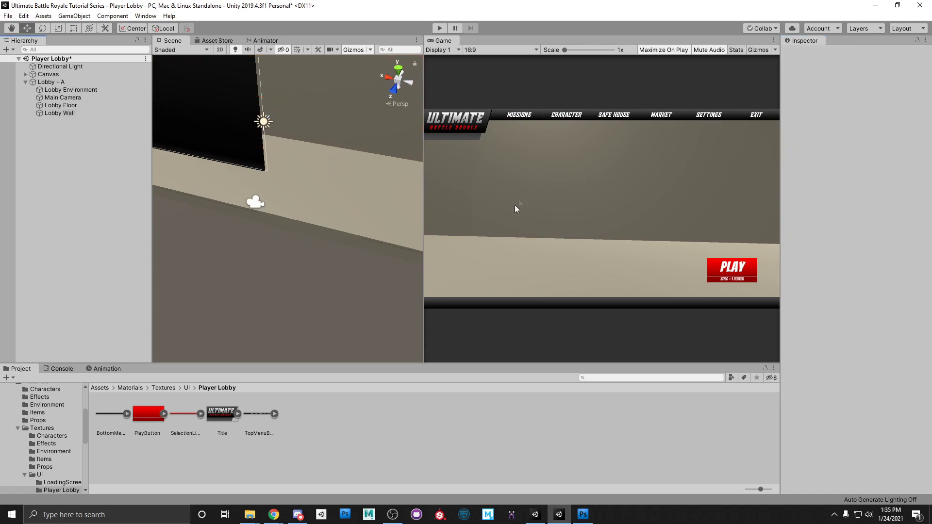
{"action": "mouse_move", "coordinate": [272, 184]}
{"action": "left_mouse_down", "text": "alt"}
{"action": "mouse_move", "coordinate": [262, 175]}
{"action": "mouse_move", "coordinate": [270, 171]}
{"action": "mouse_move", "coordinate": [290, 186]}
{"action": "left_mouse_up", "text": "alt"}
{"action": "left_click_drag", "start_coordinate": [359, 214], "coordinate": [408, 207], "text": "alt"}
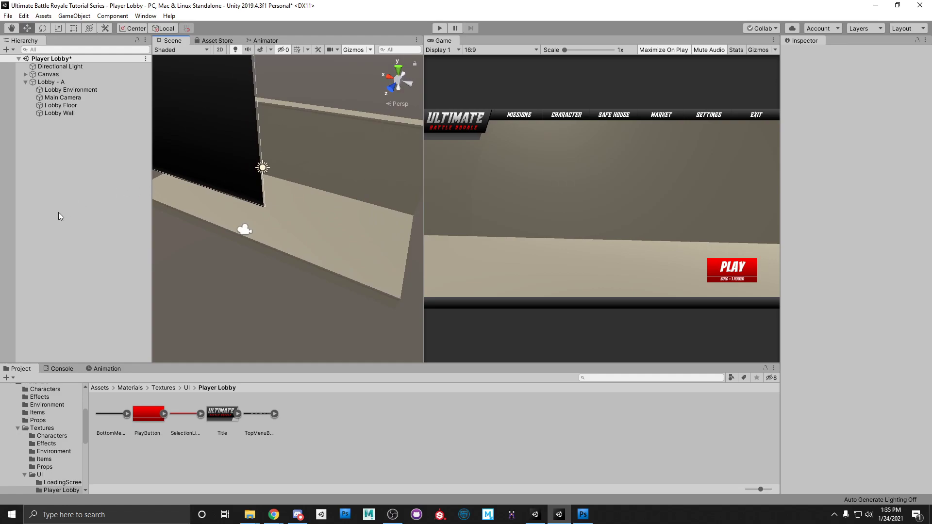
Add the ThumbNailMale character from the Meshes/Characters folder as a child of Lobby - A.
{"action": "left_click", "coordinate": [96, 388]}
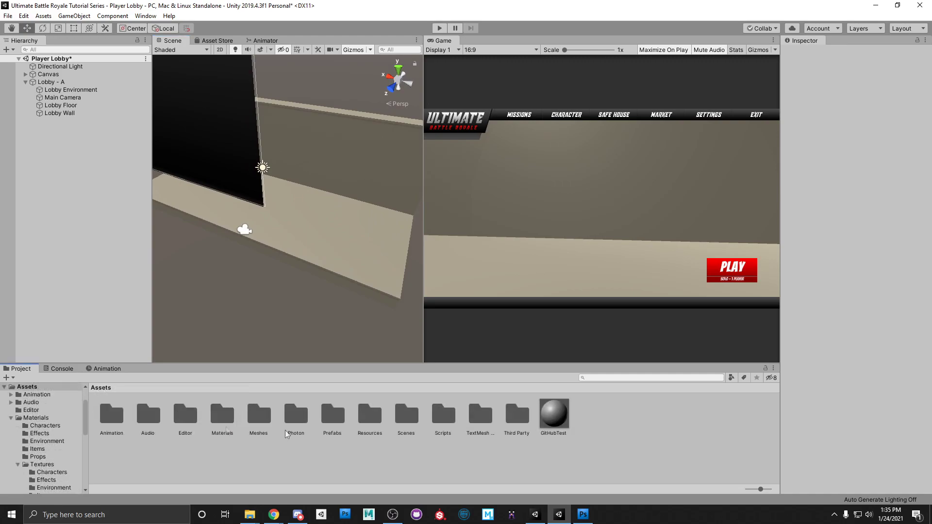
{"action": "double_click", "coordinate": [250, 418]}
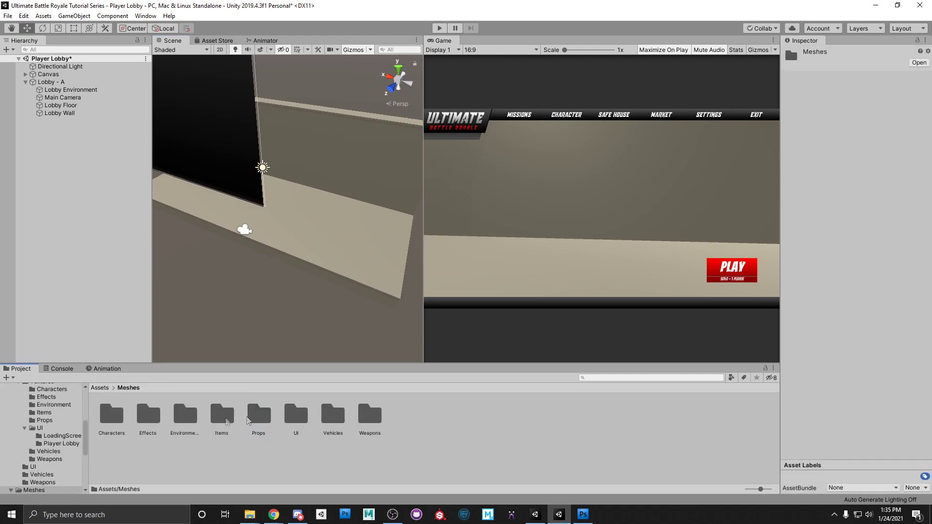
{"action": "double_click", "coordinate": [112, 418]}
{"action": "left_click_drag", "start_coordinate": [296, 417], "coordinate": [49, 83]}
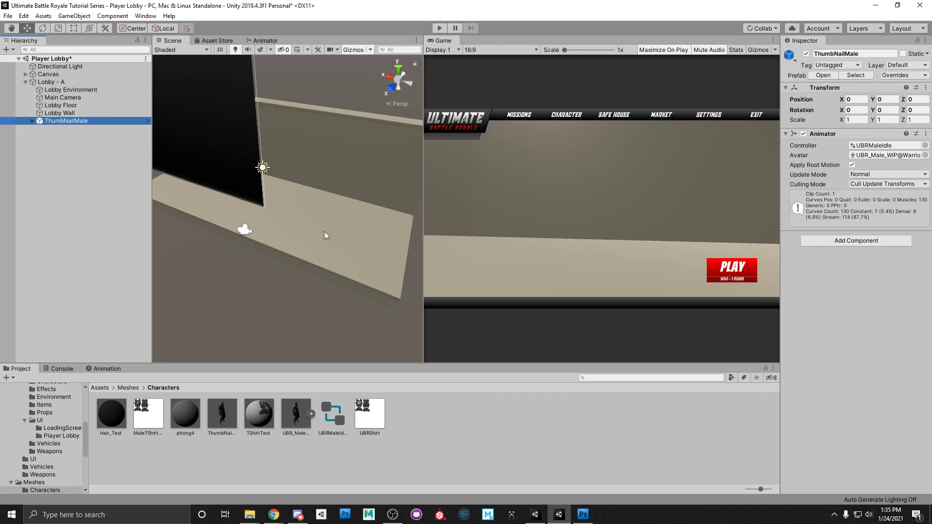
{"action": "right_click_drag", "start_coordinate": [301, 240], "coordinate": [256, 249]}
{"action": "key", "text": "f"}
{"action": "scroll", "coordinate": [201, 219], "scroll_direction": "down", "scroll_amount": 8}
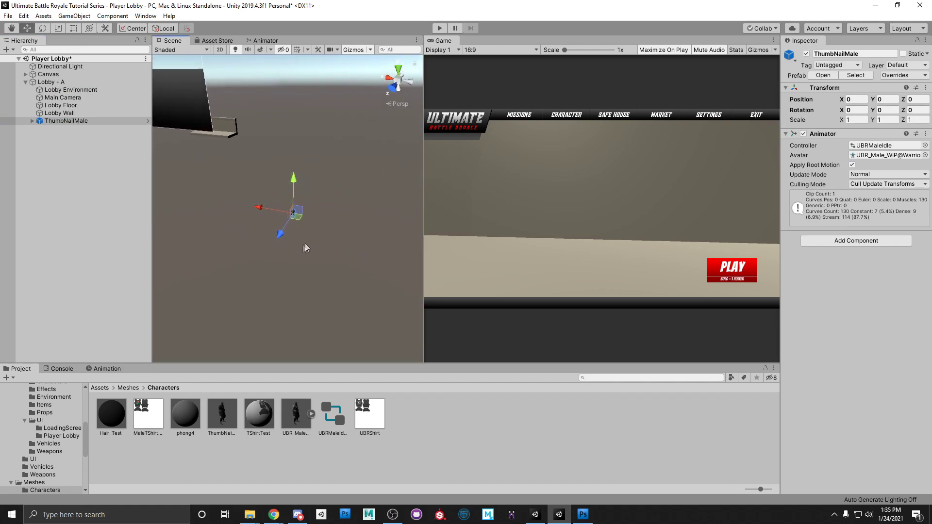
Move ThumbNailMale freehand through the scene toward the lobby floor.
{"action": "left_click_drag", "start_coordinate": [296, 214], "coordinate": [211, 118]}
{"action": "key", "text": "f"}
{"action": "right_click_drag", "start_coordinate": [335, 214], "coordinate": [342, 217]}
{"action": "scroll", "coordinate": [343, 218], "scroll_direction": "down", "scroll_amount": 5}
{"action": "scroll", "coordinate": [308, 228], "scroll_direction": "up", "scroll_amount": 2}
{"action": "left_click_drag", "start_coordinate": [301, 226], "coordinate": [256, 148]}
{"action": "key", "text": "f"}
Take ThumbNailMale out of Lobby - A to the scene's root level and set its position to 0, 0, 0.
{"action": "left_click_drag", "start_coordinate": [73, 121], "coordinate": [77, 190]}
{"action": "left_click", "coordinate": [854, 99]}
{"action": "type", "text": "0"}
{"action": "key", "text": "Tab"}
{"action": "type", "text": "0"}
{"action": "key", "text": "Tab"}
{"action": "type", "text": "0"}
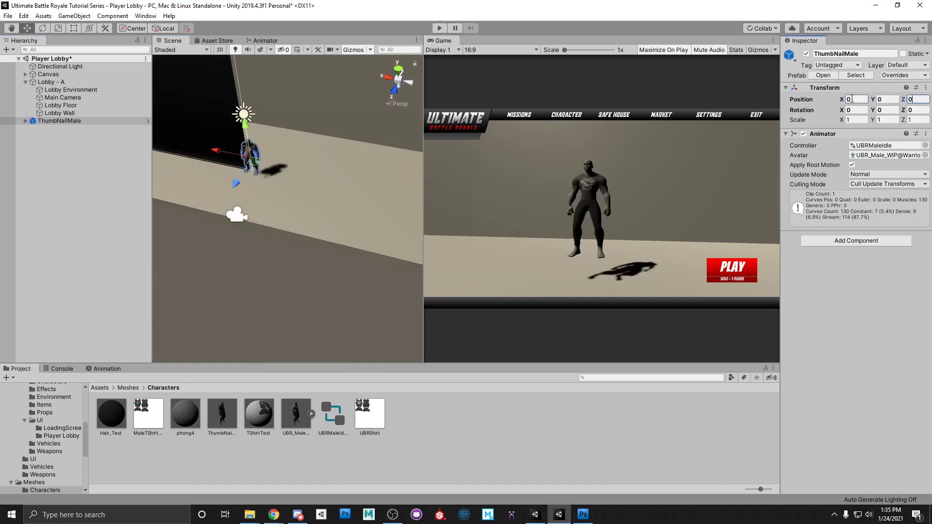
Lower ThumbNailMale onto the lobby floor, to about Y -0.51.
{"action": "left_click_drag", "start_coordinate": [275, 166], "coordinate": [447, 176], "text": "alt"}
{"action": "right_click_drag", "start_coordinate": [418, 176], "coordinate": [374, 222]}
{"action": "key", "text": "s"}
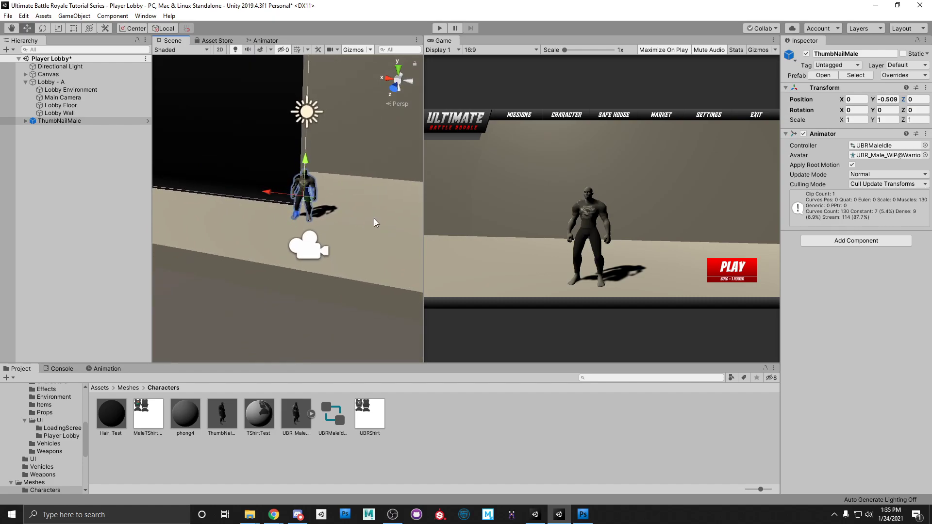
Scale ThumbNailMale uniformly to about 1.19 around its pivot and shift it to X -0.1.
{"action": "left_click", "coordinate": [132, 29]}
{"action": "key", "text": "r"}
{"action": "left_click_drag", "start_coordinate": [303, 217], "coordinate": [372, 231]}
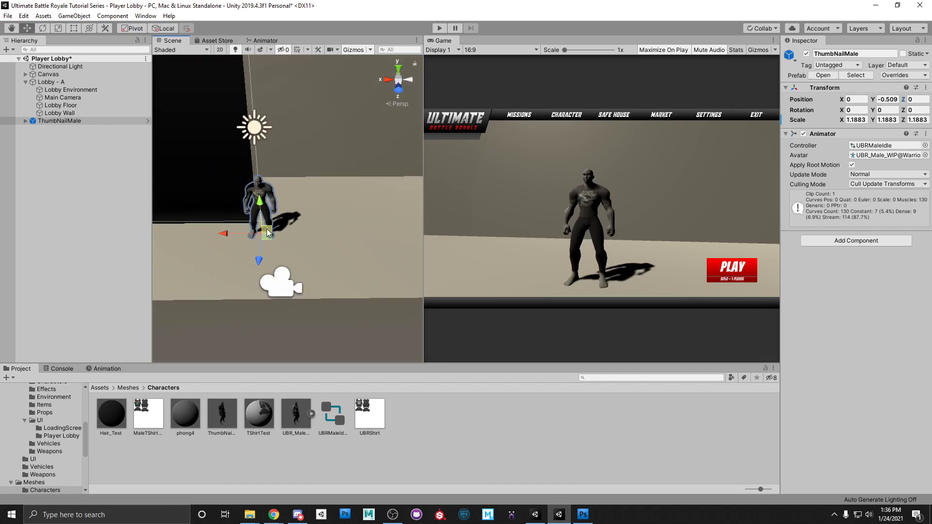
{"action": "left_click_drag", "start_coordinate": [268, 238], "coordinate": [271, 238]}
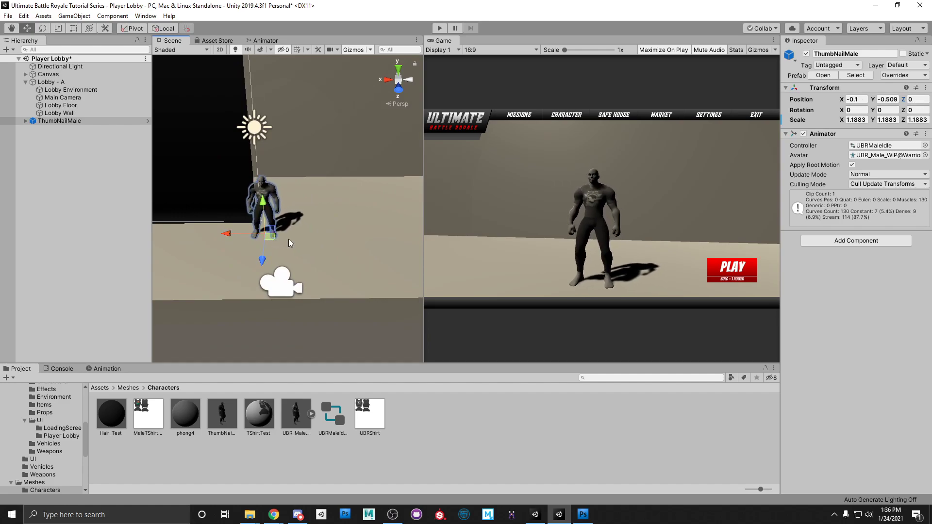
Duplicate ThumbNailMale twice and place one copy on each side of it, slightly farther back.
{"action": "key", "text": "ctrl+d"}
{"action": "left_click_drag", "start_coordinate": [273, 238], "coordinate": [208, 228]}
{"action": "key", "text": "ctrl+d"}
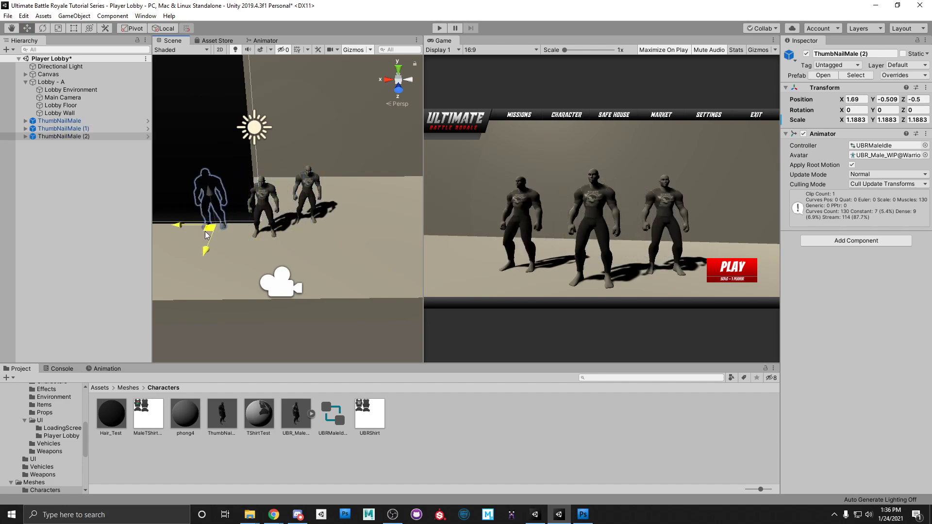
{"action": "right_click_drag", "start_coordinate": [210, 241], "coordinate": [409, 187]}
Run the scene in play mode to check the three characters in the lobby, and stop it again.
{"action": "left_click", "coordinate": [439, 28]}
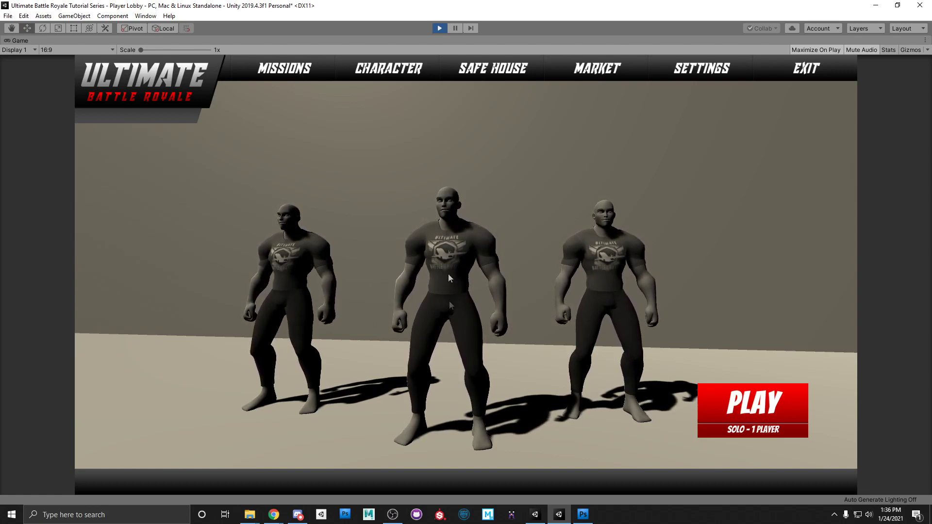
{"action": "left_click", "coordinate": [439, 28]}
{"action": "mouse_move", "coordinate": [291, 209]}
{"action": "left_mouse_down", "text": "alt"}
{"action": "mouse_move", "coordinate": [316, 213]}
{"action": "mouse_move", "coordinate": [306, 217]}
{"action": "left_mouse_up", "text": "alt"}
Delete all three ThumbNailMale characters from the scene.
{"action": "left_click", "coordinate": [63, 128], "text": "shift"}
{"action": "left_click", "coordinate": [72, 120], "text": "shift"}
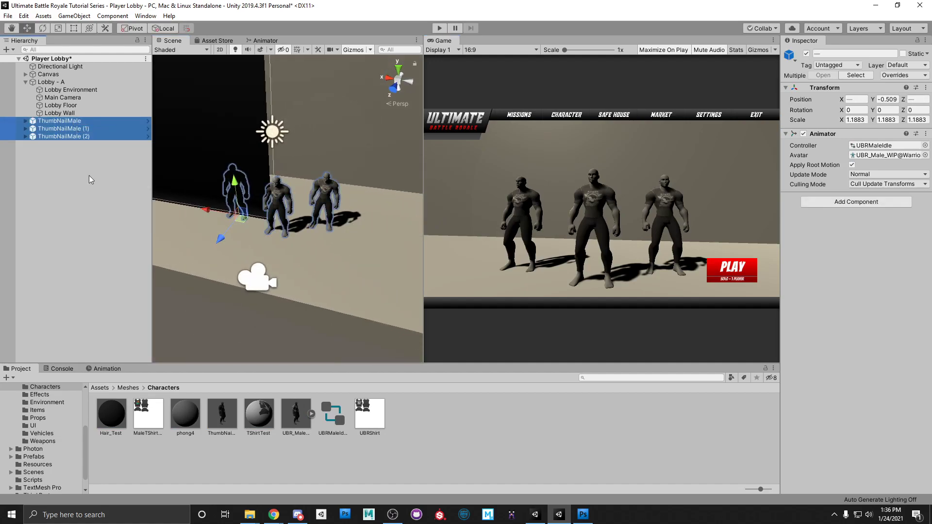
{"action": "key", "text": "Delete"}
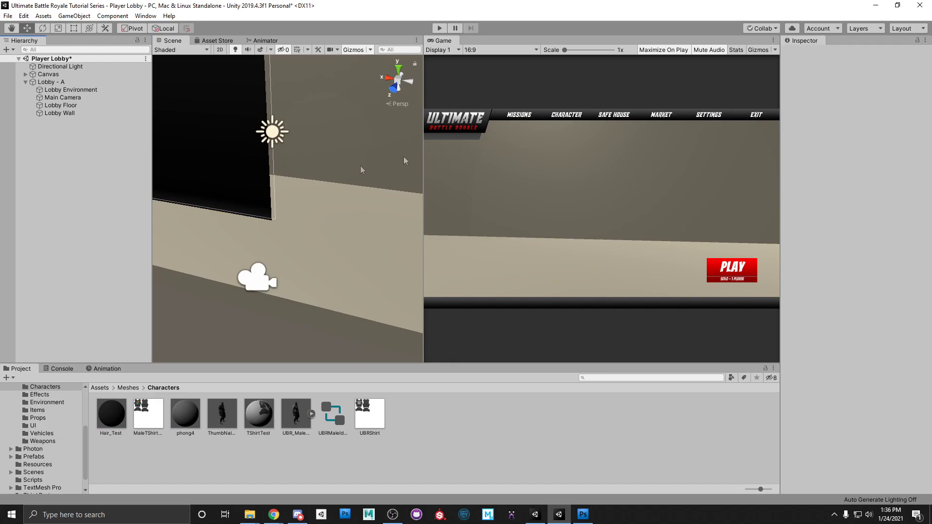
Widen the Game view and expand the Canvas hierarchy to the Play Menu's child objects, with Lobby - A collapsed.
{"action": "left_click_drag", "start_coordinate": [423, 160], "coordinate": [258, 174]}
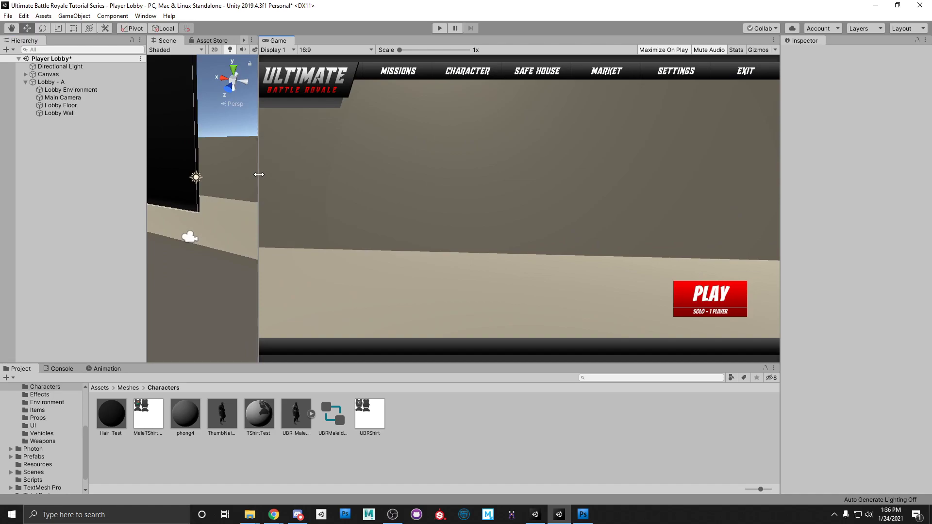
{"action": "left_click", "coordinate": [25, 82]}
{"action": "left_click", "coordinate": [25, 75]}
{"action": "left_click", "coordinate": [33, 82]}
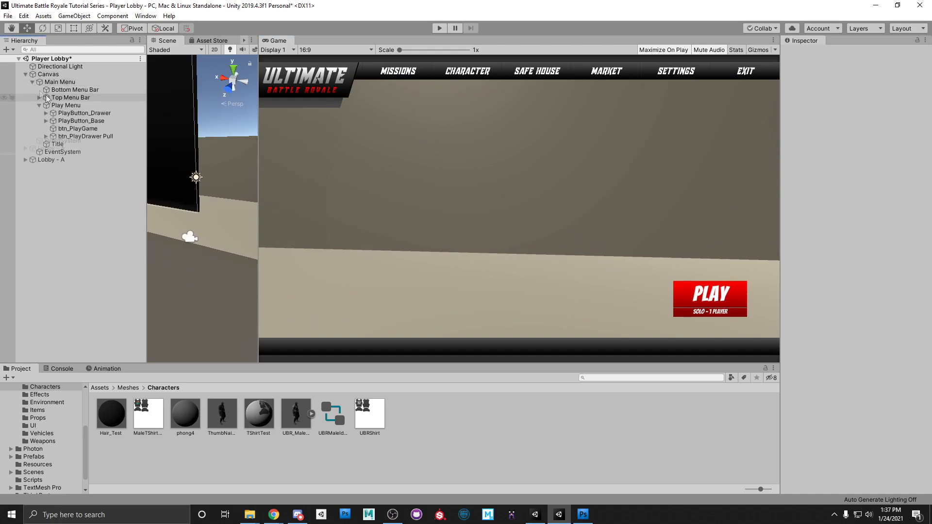
Try moving PlayButton_Drawer straight down to Pos Y -433.7 below the play button, and undo the move.
{"action": "left_click", "coordinate": [71, 114]}
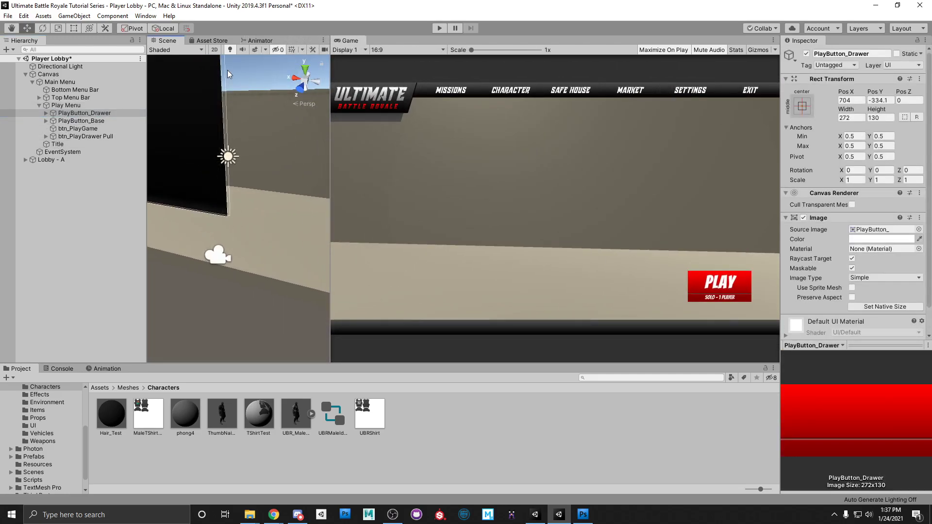
{"action": "key", "text": "t"}
{"action": "key", "text": "f"}
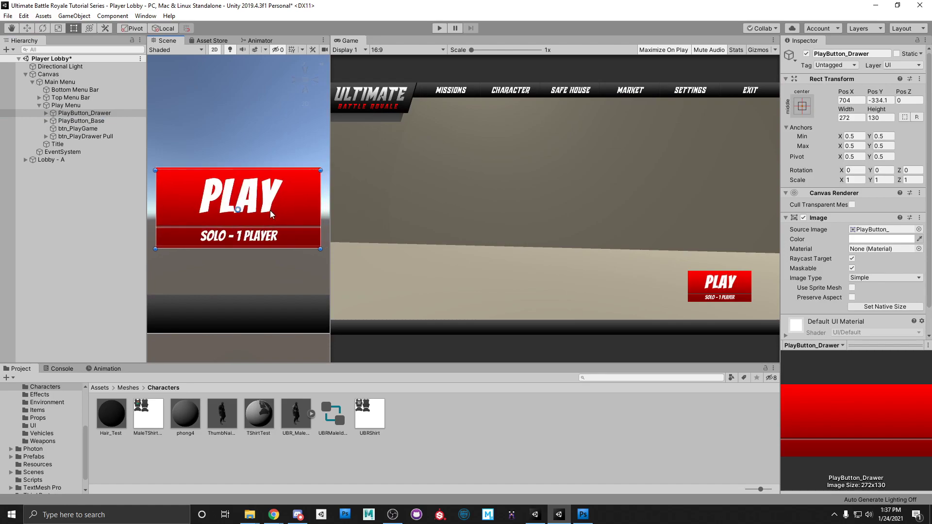
{"action": "key", "text": "w"}
{"action": "left_click_drag", "start_coordinate": [241, 180], "coordinate": [239, 238]}
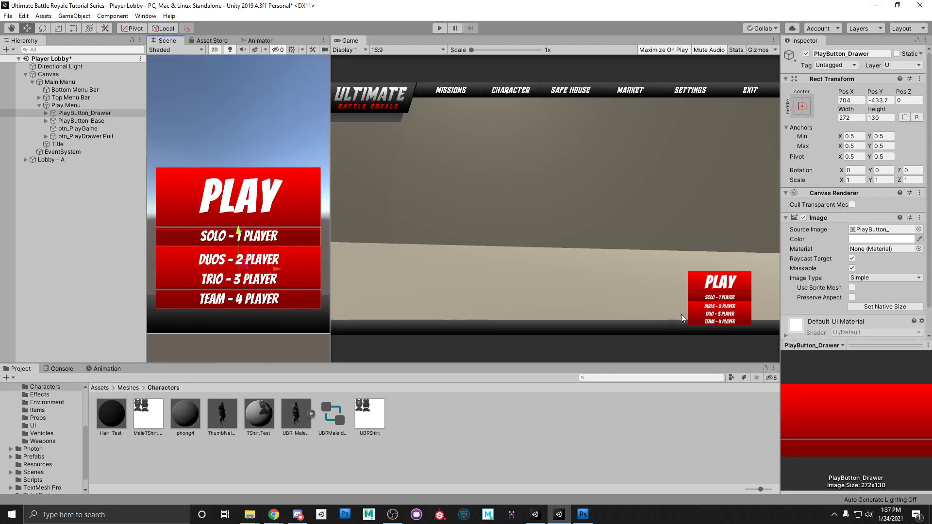
{"action": "key", "text": "ctrl+z"}
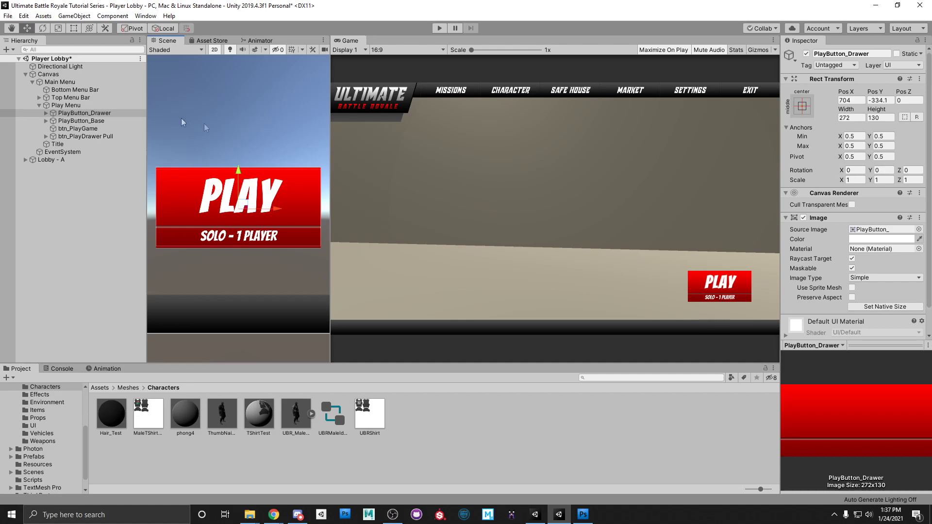
Return the Scene view to 3D, collapse the Main Menu hierarchy, and save the Player Lobby scene.
{"action": "left_click", "coordinate": [216, 49]}
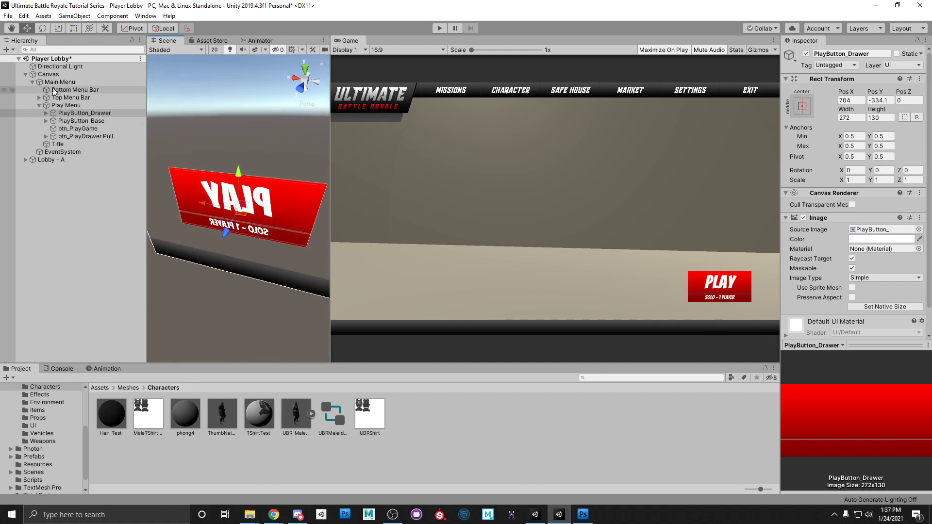
{"action": "left_click", "coordinate": [40, 81]}
{"action": "left_click", "coordinate": [32, 82]}
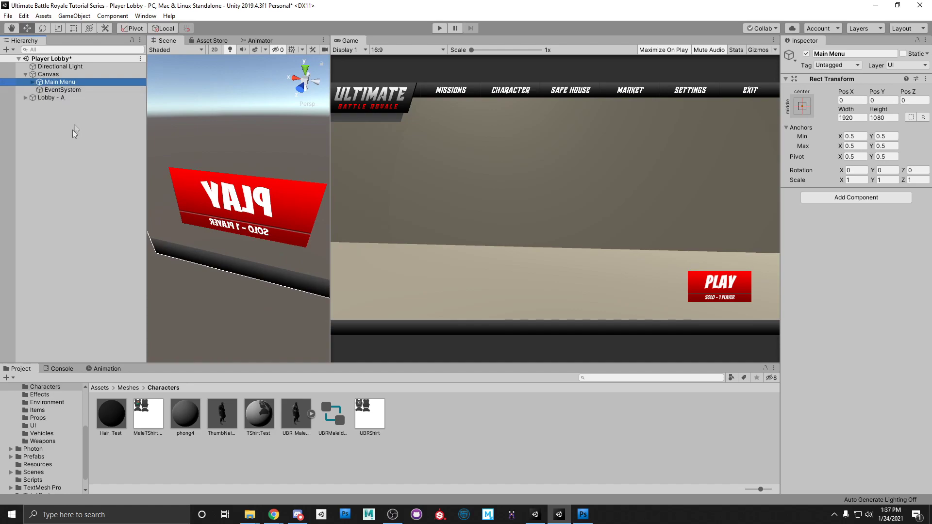
{"action": "left_click", "coordinate": [64, 156]}
{"action": "key", "text": "ctrl+s"}
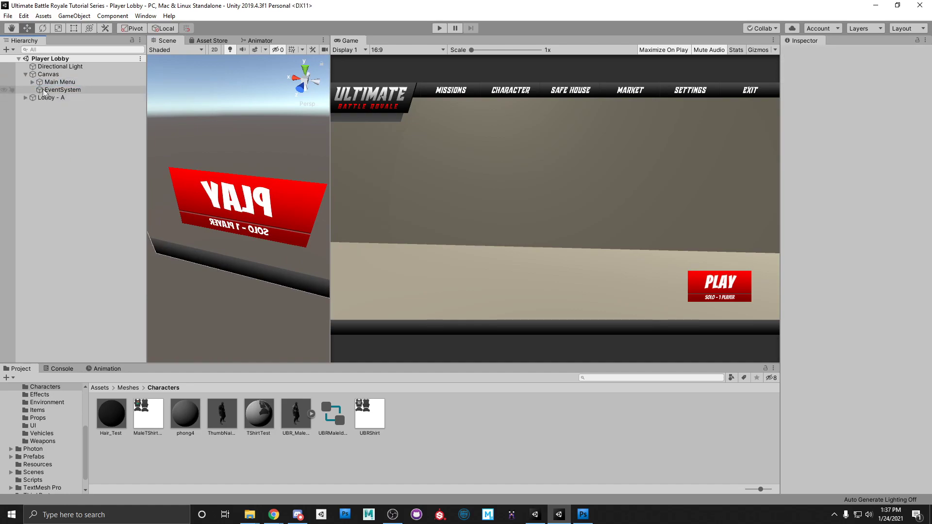
Select Lobby - A and expand both it and Canvas to review their child objects.
{"action": "left_click", "coordinate": [25, 74]}
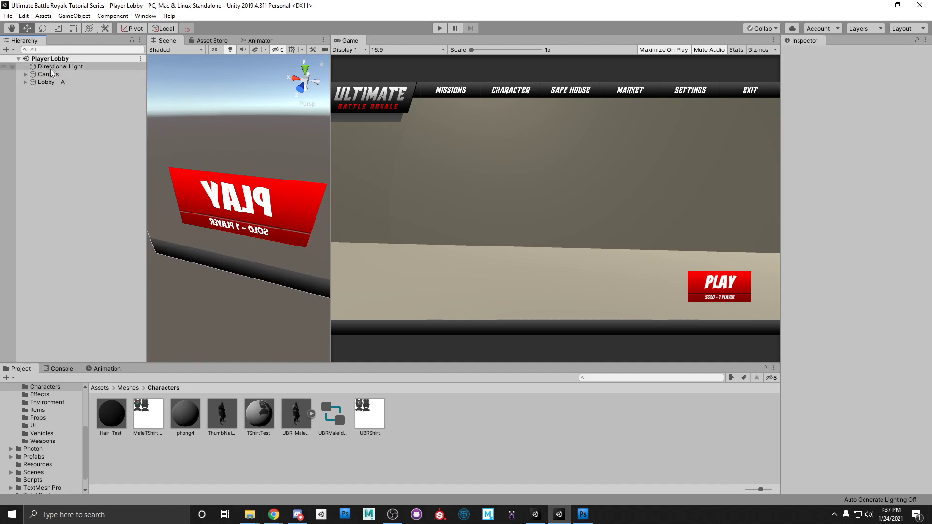
{"action": "left_click", "coordinate": [51, 82]}
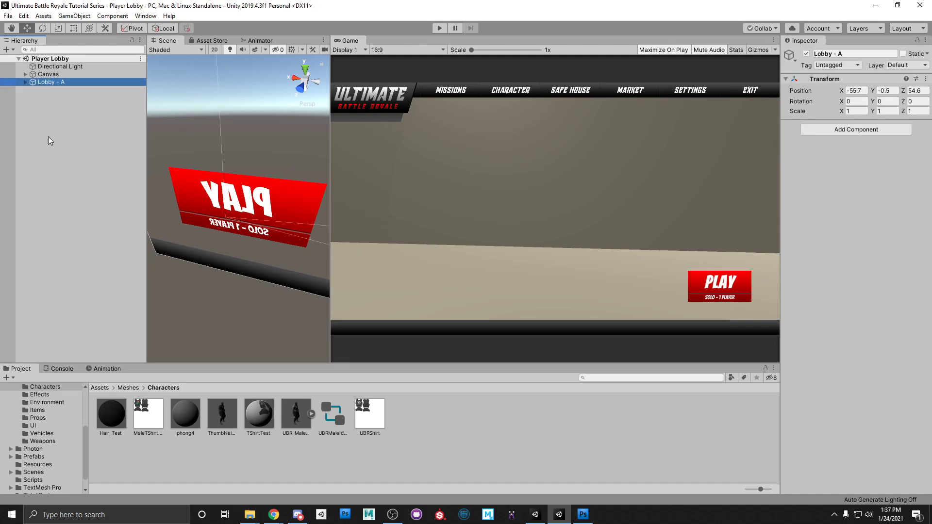
{"action": "left_click", "coordinate": [25, 82]}
{"action": "left_click", "coordinate": [25, 75]}
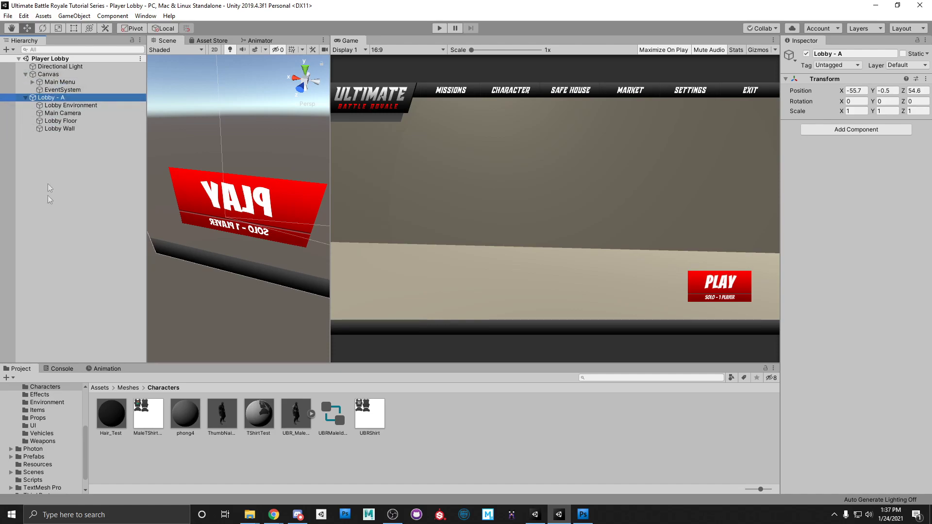